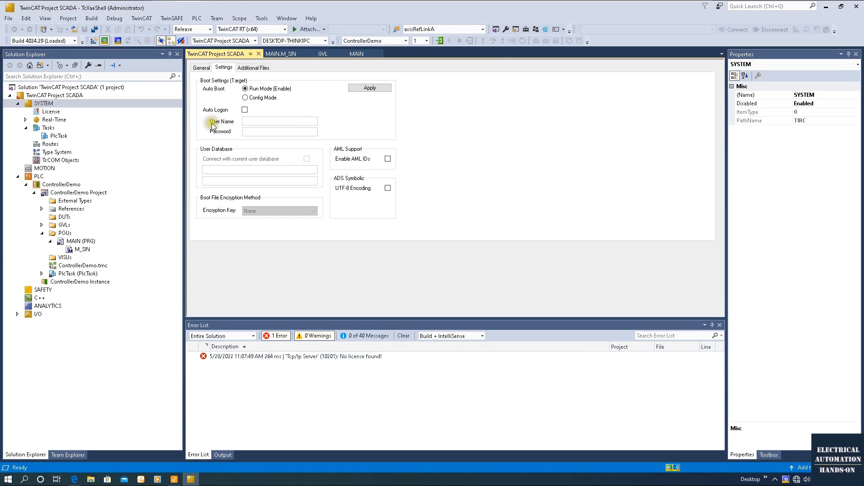
In the GVL, declare bMotorStartPb and bMotorStopPb as global BOOL variables.
{"action": "double_click", "coordinate": [64, 225]}
{"action": "double_click", "coordinate": [71, 233]}
{"action": "left_click", "coordinate": [298, 131]}
{"action": "key", "text": "Return"}
{"action": "key", "text": "Return"}
{"action": "type", "text": "bMotorStartPb"}
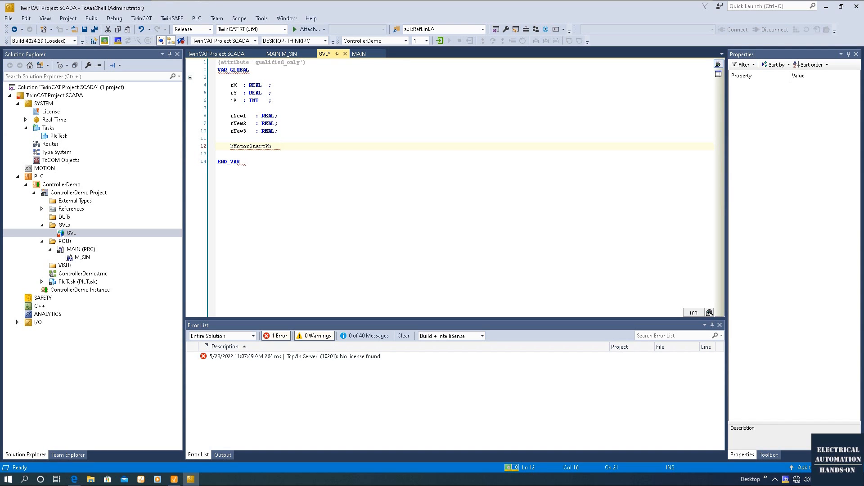
{"action": "type", "text": ";"}
{"action": "key", "text": "Return"}
{"action": "type", "text": "bMotorStopPb    :"}
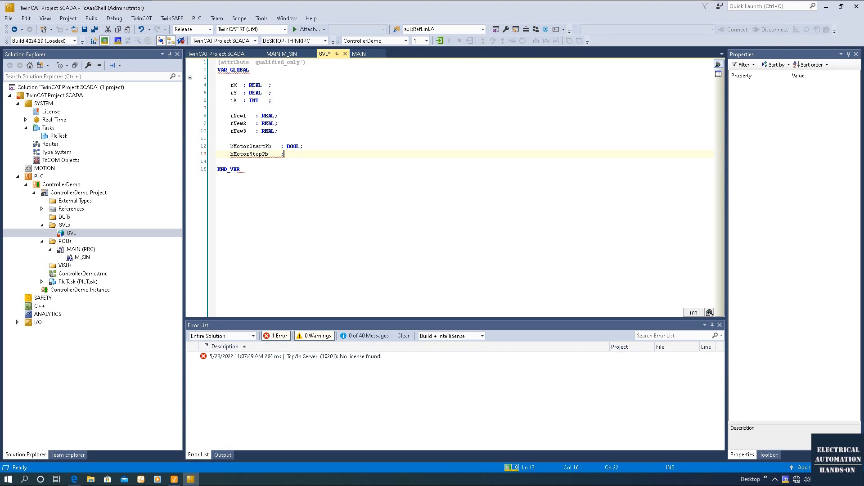
{"action": "type", "text": ";"}
{"action": "key", "text": "Return"}
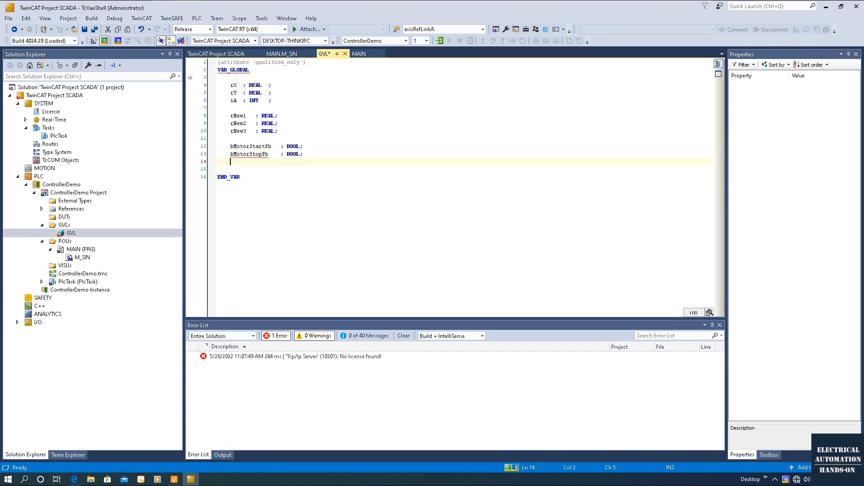
Declare bMotorControl : BOOL in the GVL, then open the MAIN.M_SIN method.
{"action": "type", "text": "bMotorControl"}
{"action": "type", "text": ": BOOL;"}
{"action": "left_click", "coordinate": [345, 243]}
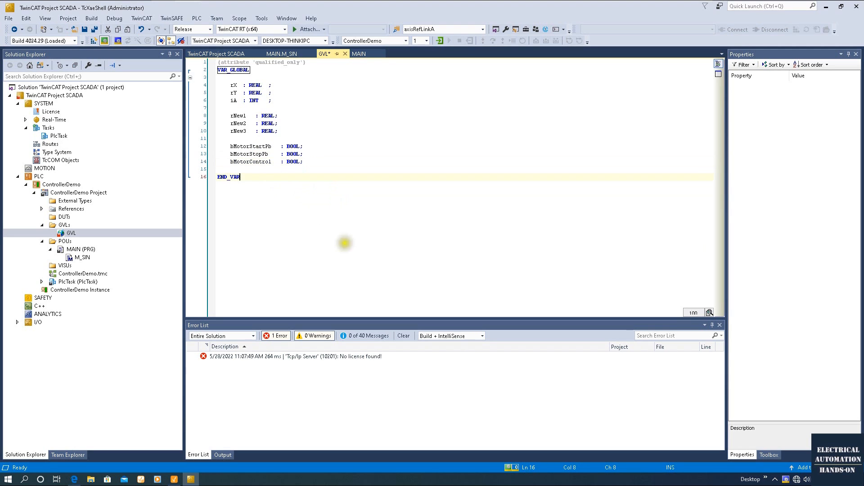
{"action": "double_click", "coordinate": [80, 256]}
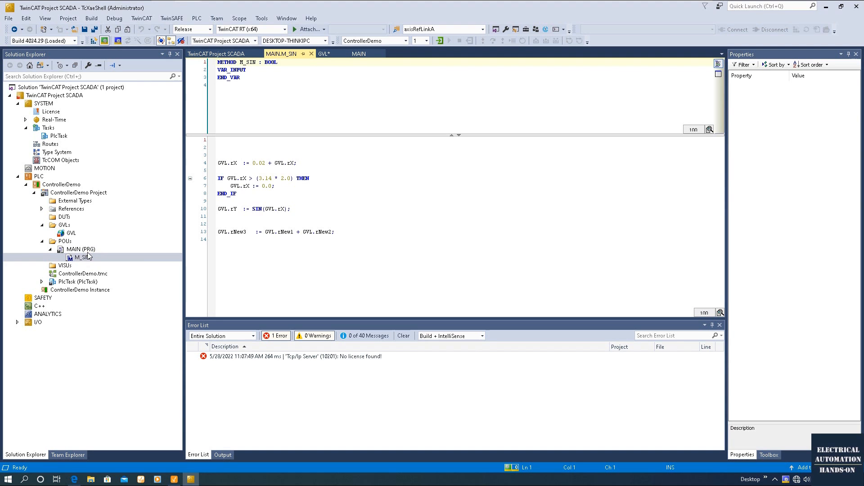
Add a new method named M_Motor to the MAIN program.
{"action": "right_click", "coordinate": [87, 252]}
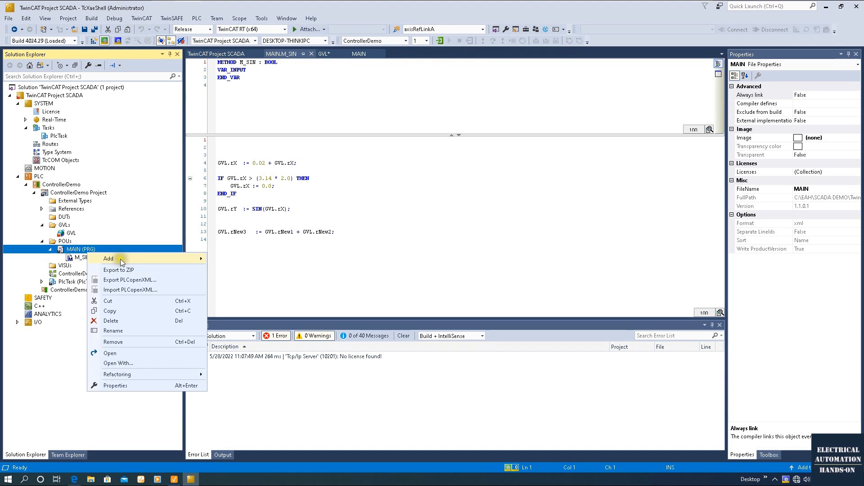
{"action": "mouse_move", "coordinate": [145, 258]}
{"action": "left_click", "coordinate": [256, 270]}
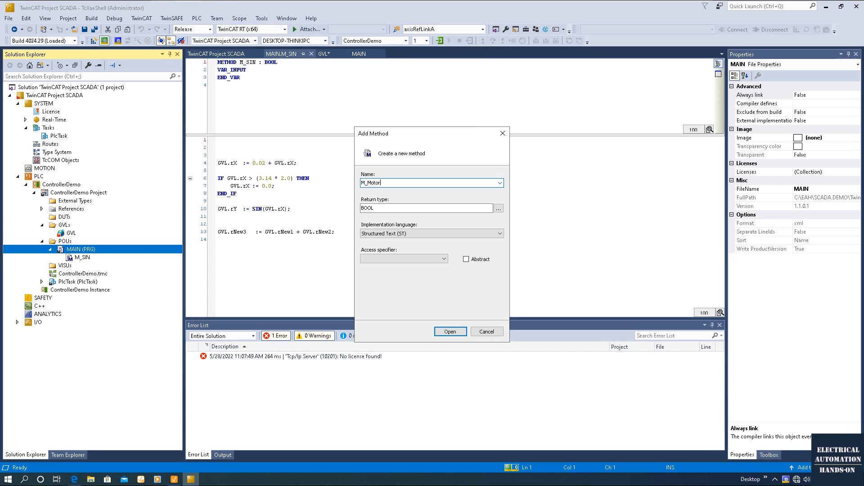
{"action": "key", "text": "Return"}
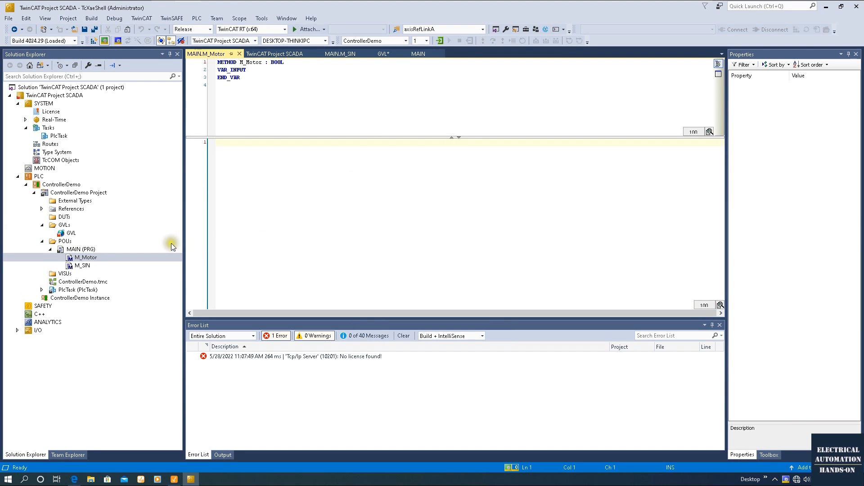
Begin the M_Motor body with GVL.bMotorControl := GVL.bMotorStartPb OR.
{"action": "key", "text": "Return"}
{"action": "key", "text": "Return"}
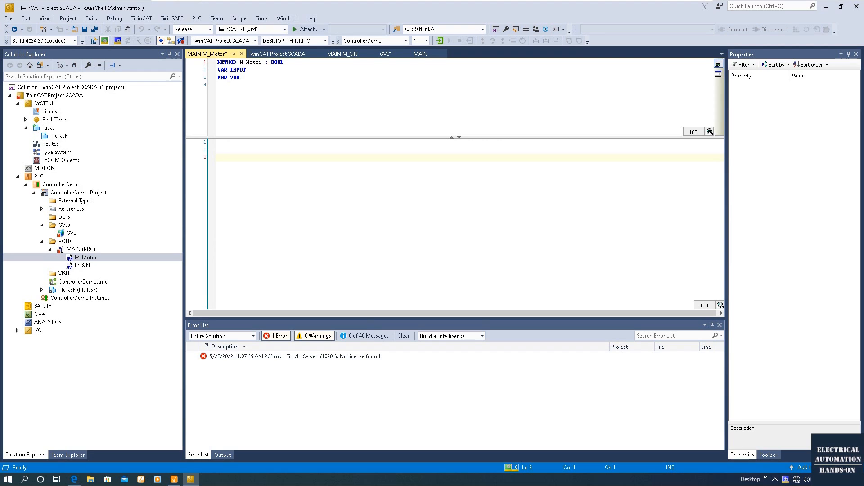
{"action": "type", "text": "GVL"}
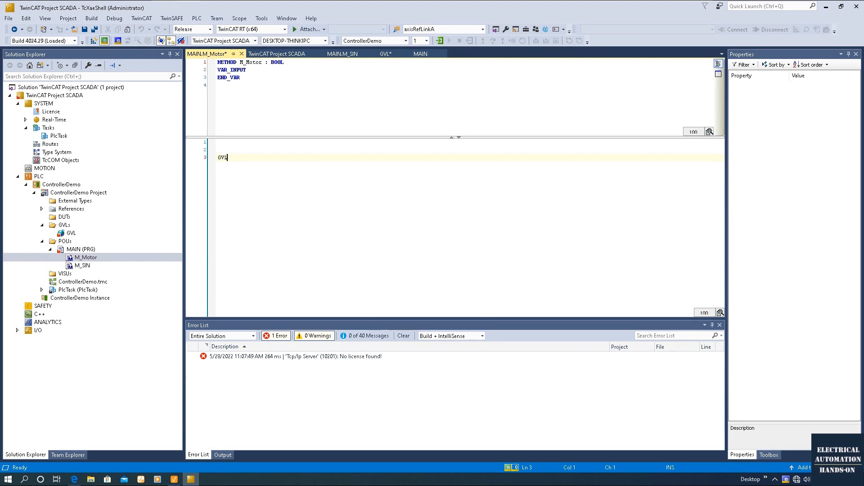
{"action": "type", "text": "."}
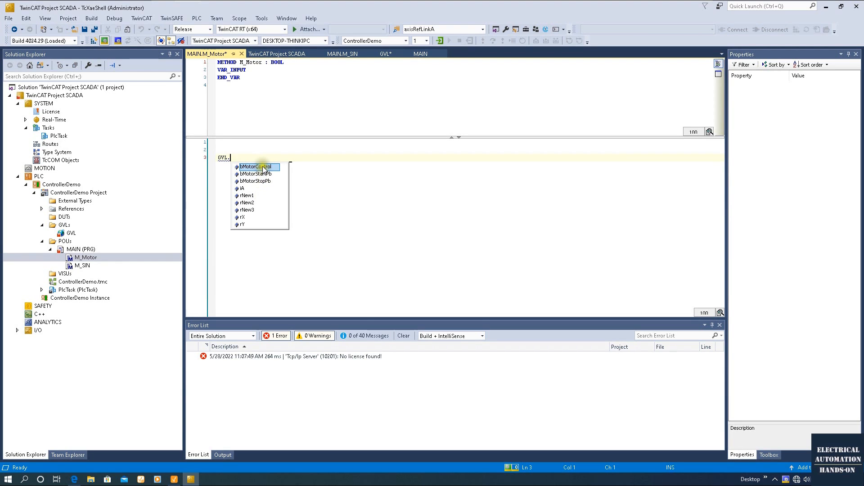
{"action": "double_click", "coordinate": [257, 167]}
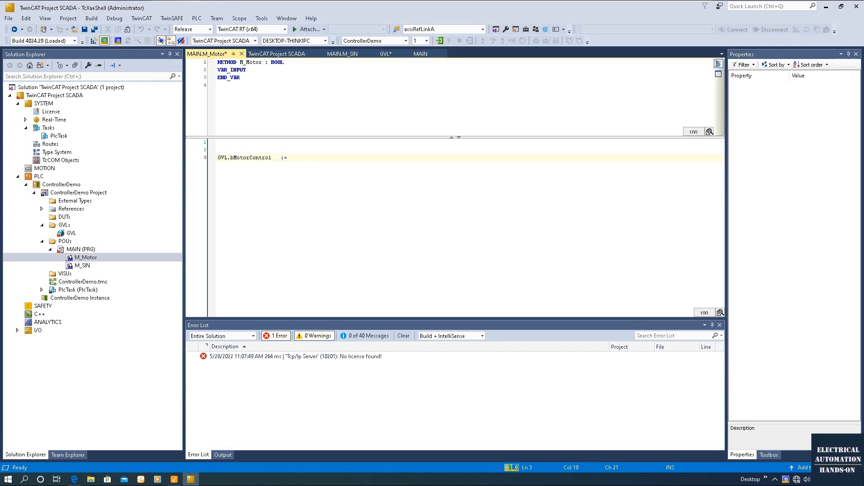
{"action": "type", "text": ":= gvl."}
{"action": "key", "text": "BackSpace"}
{"action": "type", "text": "l."}
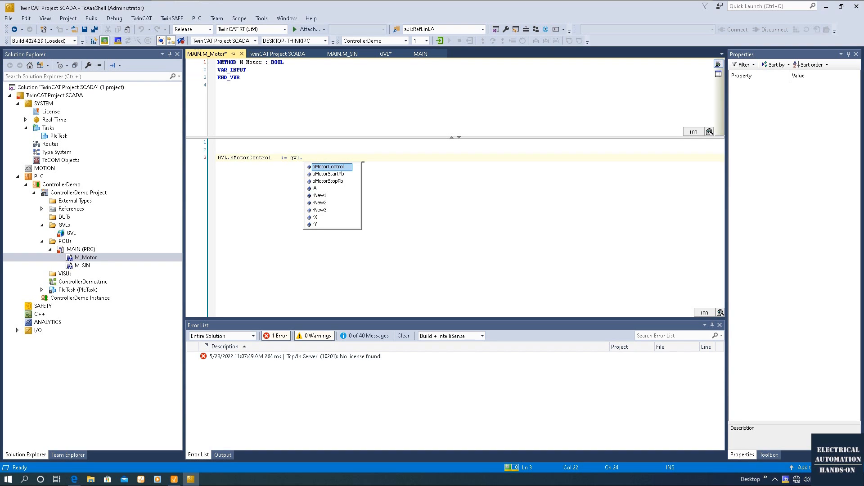
{"action": "left_click", "coordinate": [336, 176]}
{"action": "double_click", "coordinate": [337, 176]}
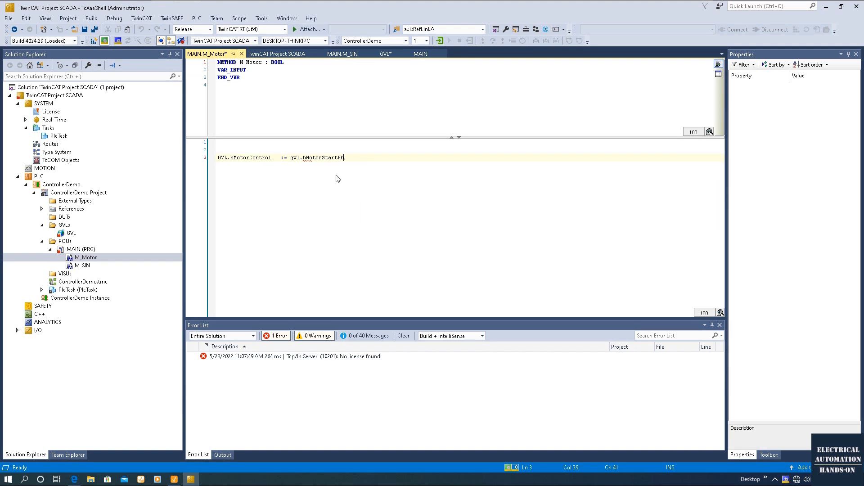
{"action": "double_click", "coordinate": [295, 157]}
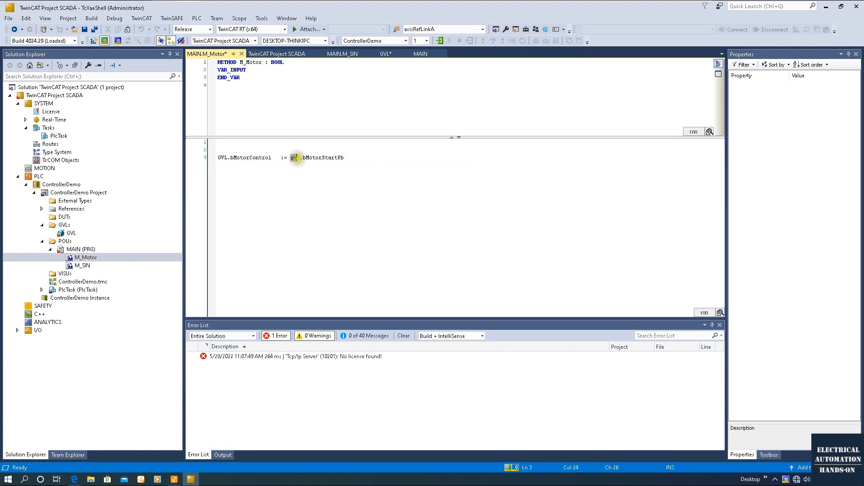
{"action": "type", "text": "GVL"}
{"action": "left_click", "coordinate": [375, 156]}
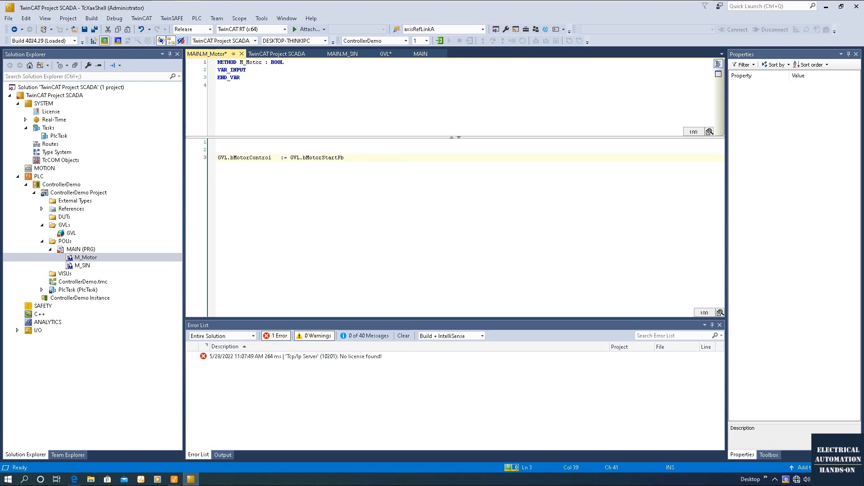
{"action": "type", "text": "OR"}
Finish the seal-in as (StartPb OR bMotorControl) AND (NOT GVL.bMotorStopPb) and save all.
{"action": "left_click_drag", "start_coordinate": [271, 158], "coordinate": [179, 163]}
{"action": "key", "text": "ctrl+c"}
{"action": "left_click", "coordinate": [374, 157]}
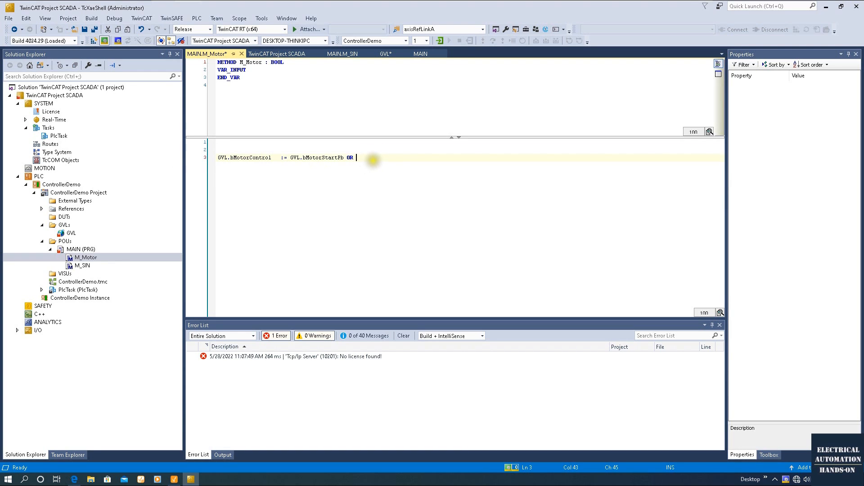
{"action": "key", "text": "ctrl+v"}
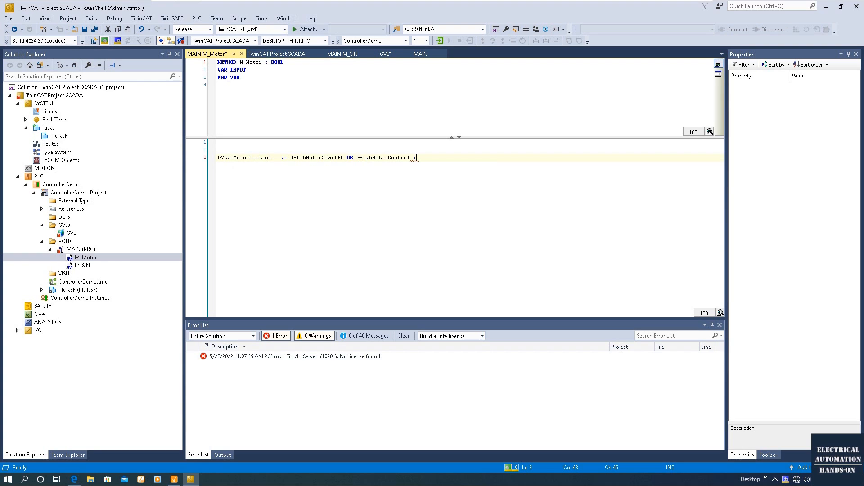
{"action": "left_click", "coordinate": [289, 158]}
{"action": "type", "text": "("}
{"action": "left_click", "coordinate": [453, 158]}
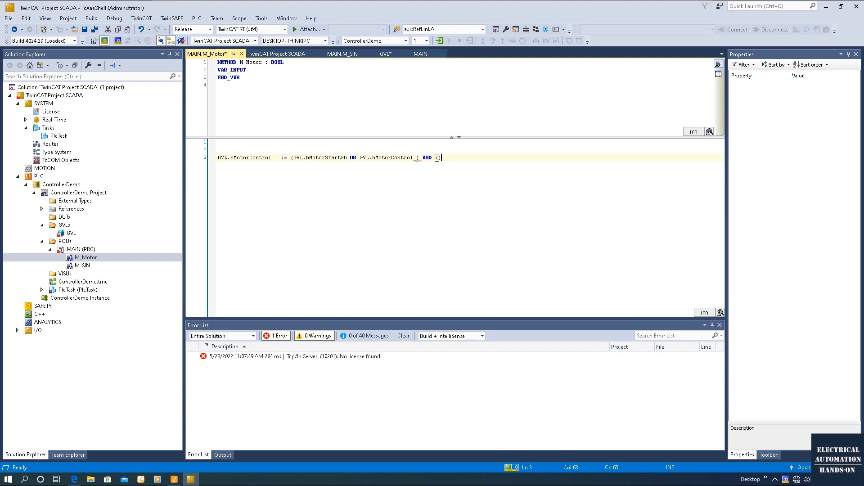
{"action": "type", "text": "AND (NOT GVL."}
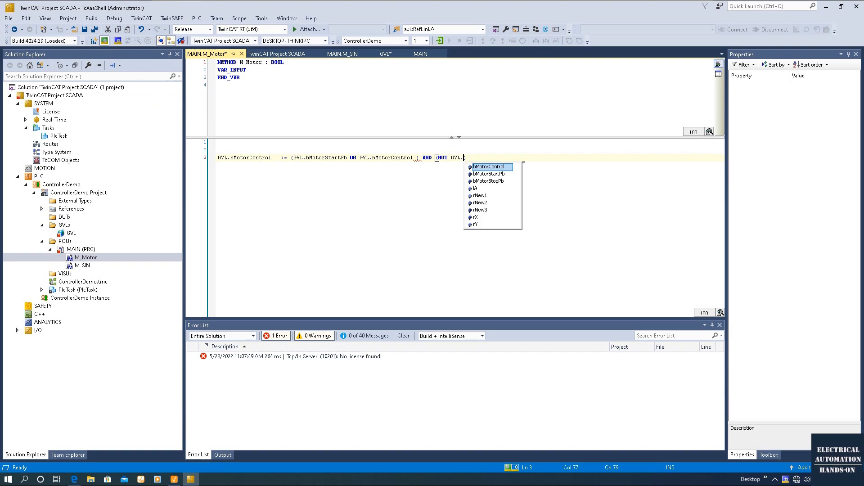
{"action": "double_click", "coordinate": [486, 181]}
{"action": "left_click", "coordinate": [505, 158]}
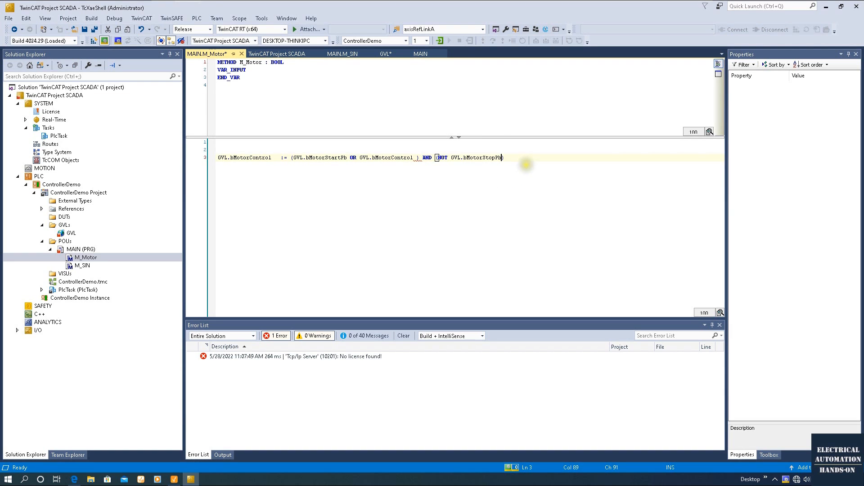
{"action": "left_click", "coordinate": [416, 158]}
{"action": "key", "text": "BackSpace"}
{"action": "left_click", "coordinate": [434, 193]}
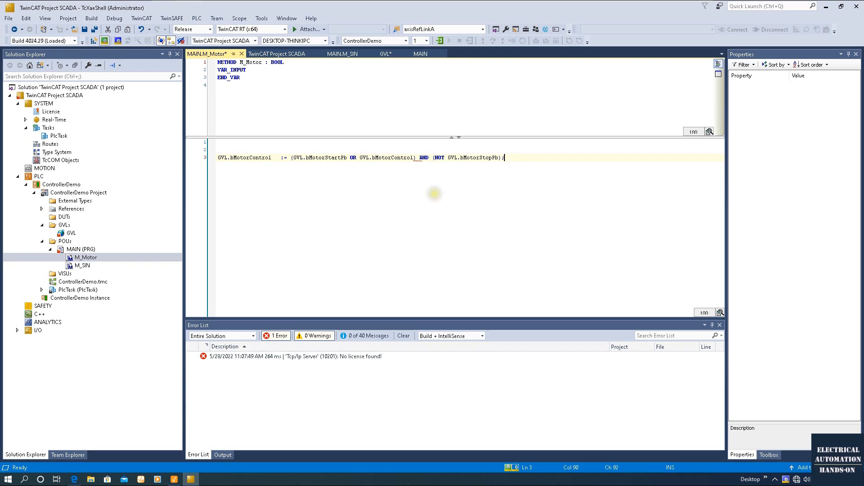
{"action": "left_click", "coordinate": [95, 30]}
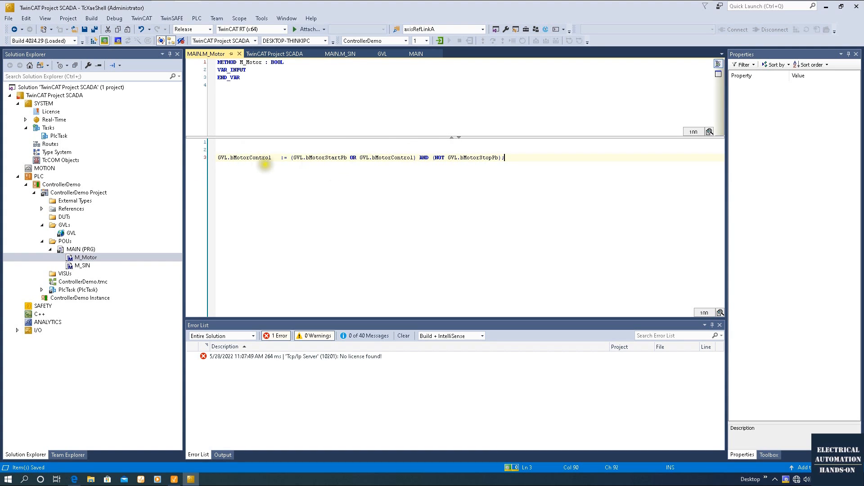
{"action": "mouse_move", "coordinate": [252, 158]}
Declare bMotorCtrlEnable : BOOL in the GVL and copy its name.
{"action": "double_click", "coordinate": [71, 233]}
{"action": "left_click", "coordinate": [319, 164]}
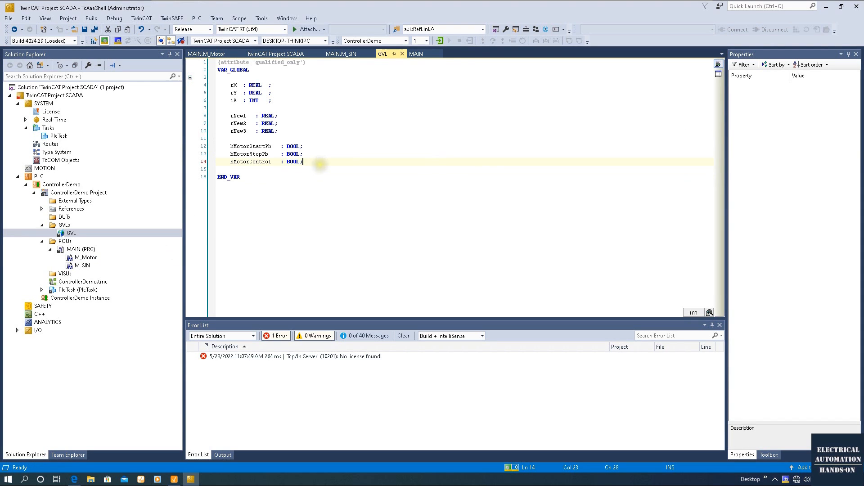
{"action": "key", "text": "Return"}
{"action": "key", "text": "Return"}
{"action": "type", "text": "bMotorCtrlEnable    : BOOL;"}
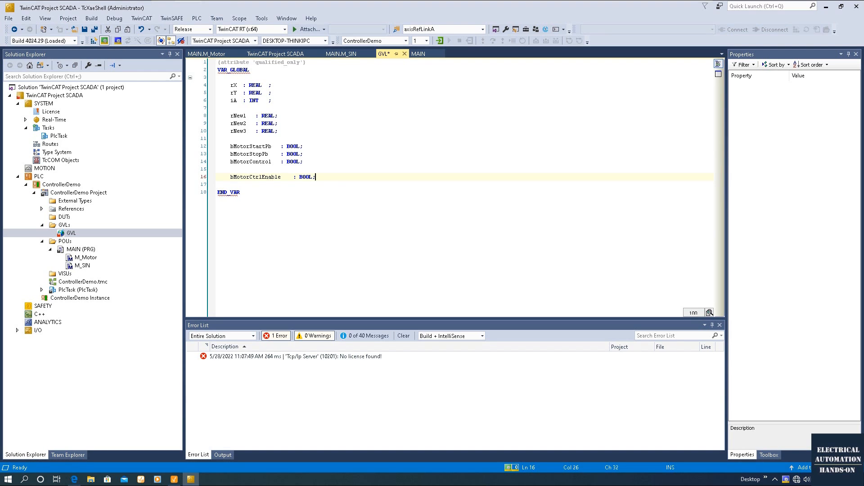
{"action": "left_click", "coordinate": [380, 220]}
{"action": "left_click_drag", "start_coordinate": [282, 176], "coordinate": [231, 177]}
{"action": "right_click", "coordinate": [232, 178]}
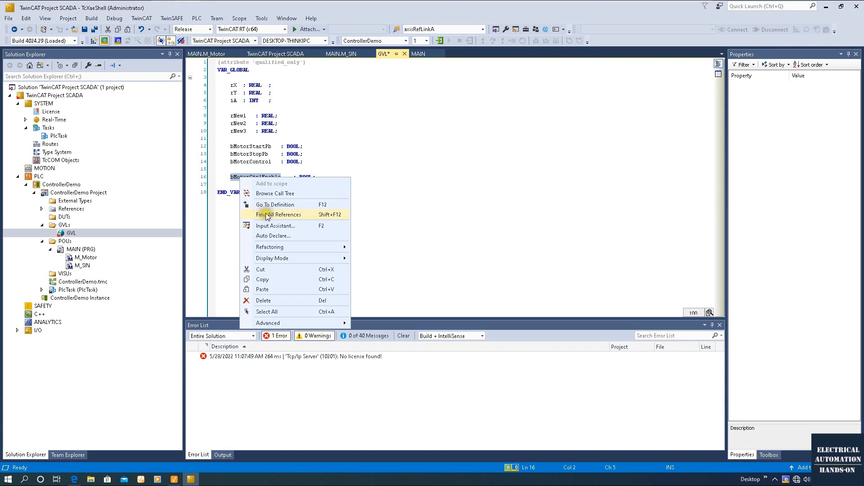
{"action": "left_click", "coordinate": [264, 277]}
{"action": "left_click", "coordinate": [317, 241]}
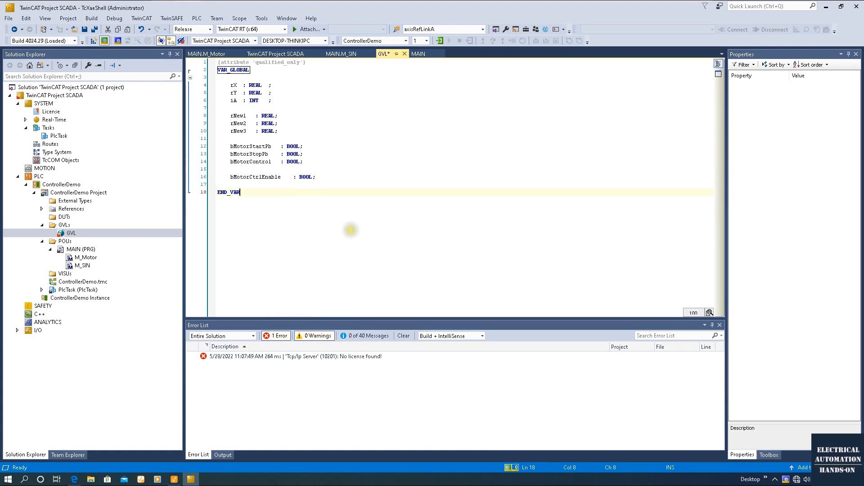
In M_Motor, wrap the expression in parentheses, append AND GVL.bMotorCtrlEnable, and save.
{"action": "double_click", "coordinate": [83, 257]}
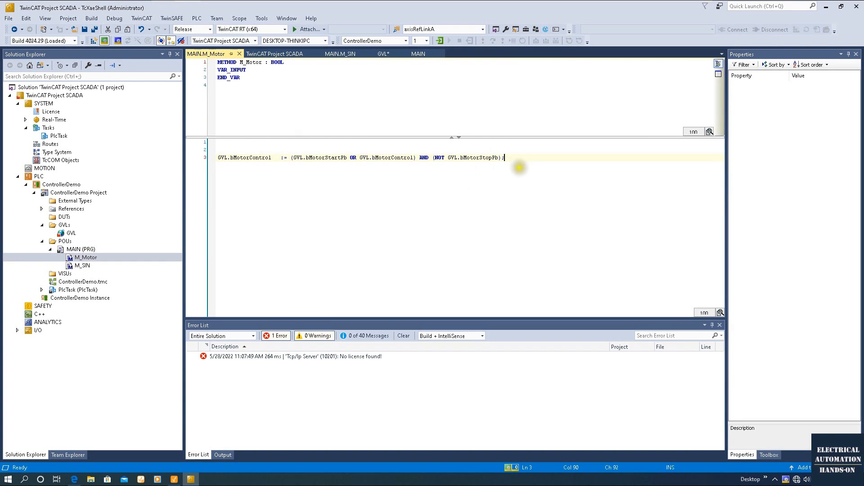
{"action": "key", "text": "Left"}
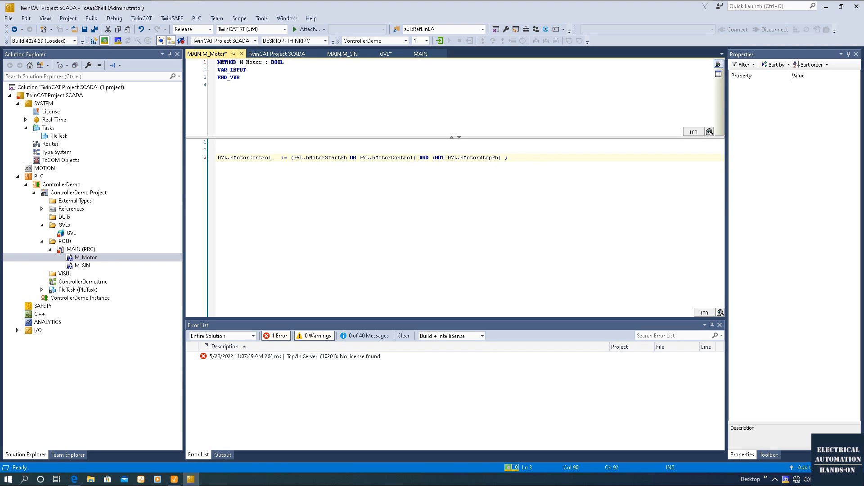
{"action": "left_click", "coordinate": [291, 158]}
{"action": "type", "text": "("}
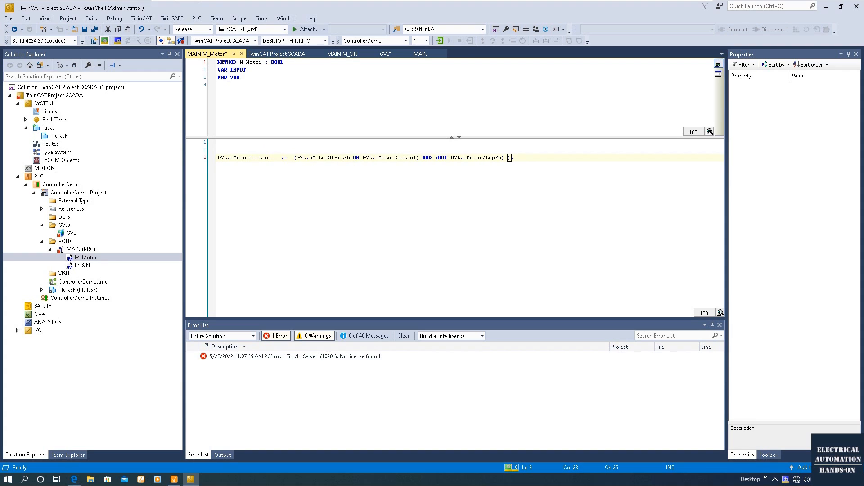
{"action": "left_click", "coordinate": [521, 158]}
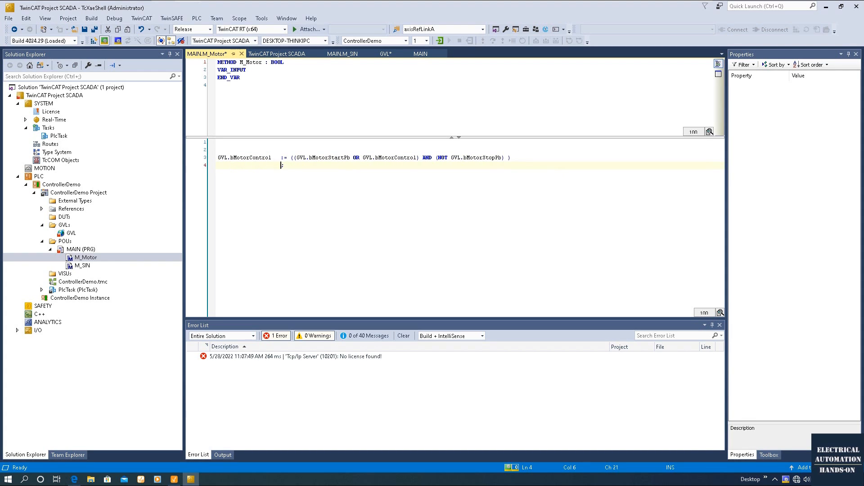
{"action": "key", "text": "ctrl+v"}
{"action": "type", "text": "GVL."}
{"action": "left_click", "coordinate": [416, 176]}
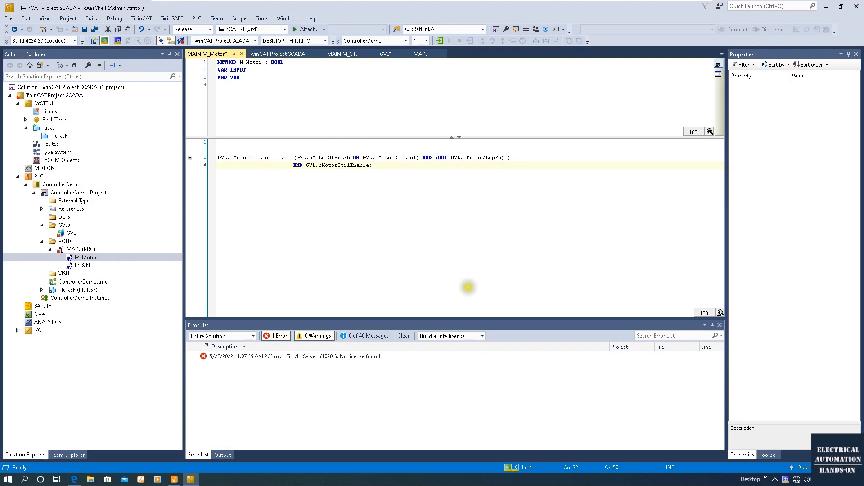
{"action": "key", "text": "ctrl+shift+s"}
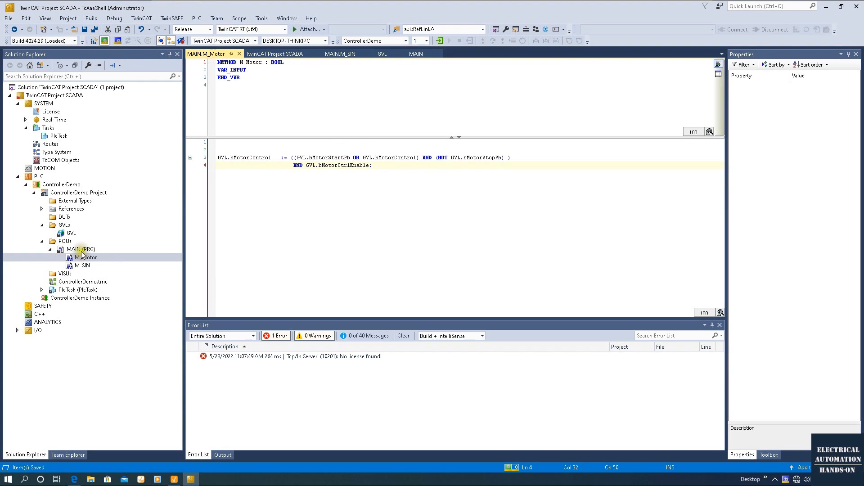
Add an M_Motor() call under M_SIN() in MAIN and save the project.
{"action": "double_click", "coordinate": [80, 250]}
{"action": "left_click", "coordinate": [268, 153]}
{"action": "key", "text": "Return"}
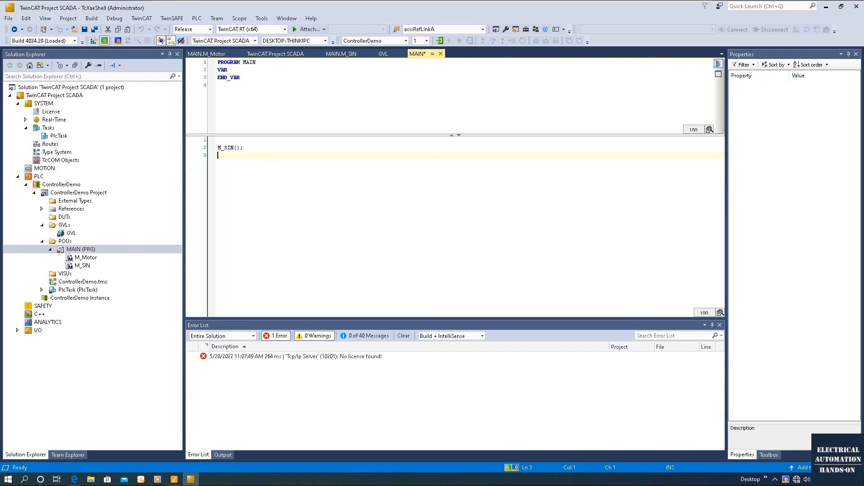
{"action": "left_click", "coordinate": [95, 254]}
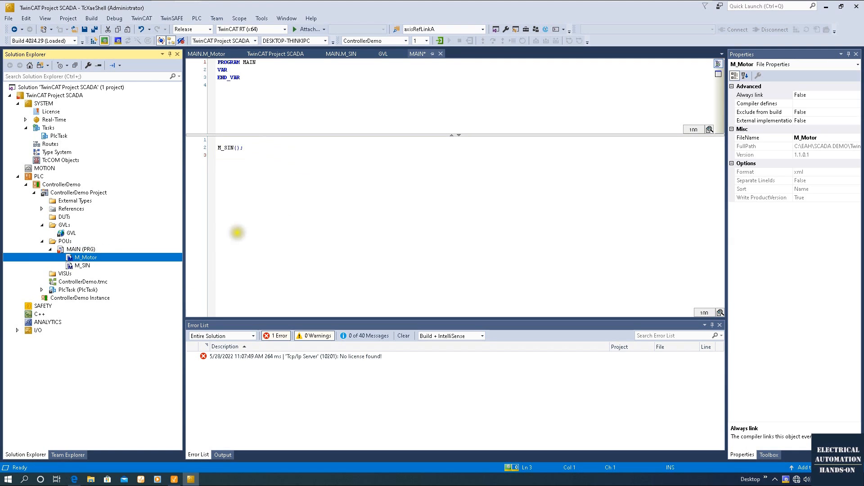
{"action": "left_click", "coordinate": [266, 146]}
{"action": "type", "text": "m"}
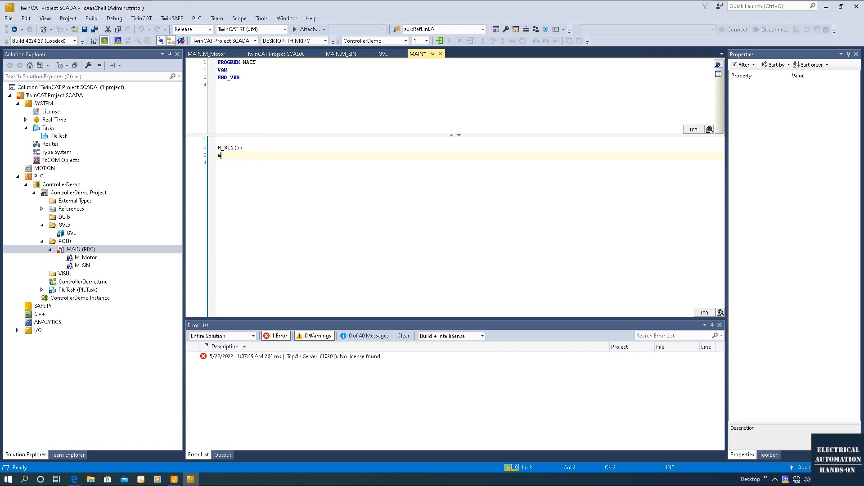
{"action": "type", "text": "_Motor();"}
{"action": "left_click", "coordinate": [299, 241]}
{"action": "left_click", "coordinate": [95, 30]}
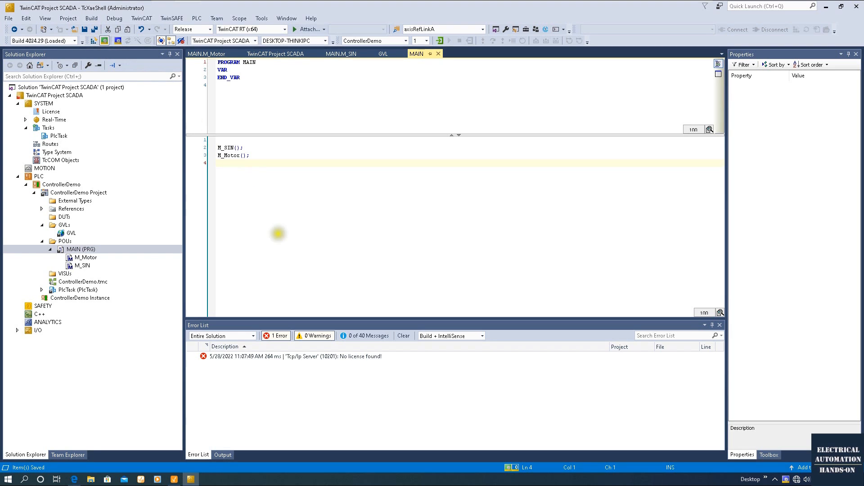
{"action": "double_click", "coordinate": [71, 232]}
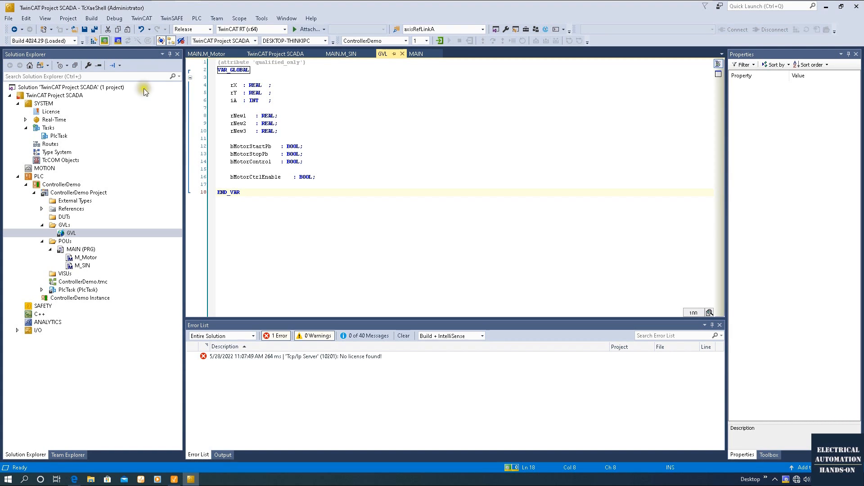
Activate the configuration on the target and confirm restarting TwinCAT in Run Mode.
{"action": "left_click_drag", "start_coordinate": [331, 183], "coordinate": [202, 141]}
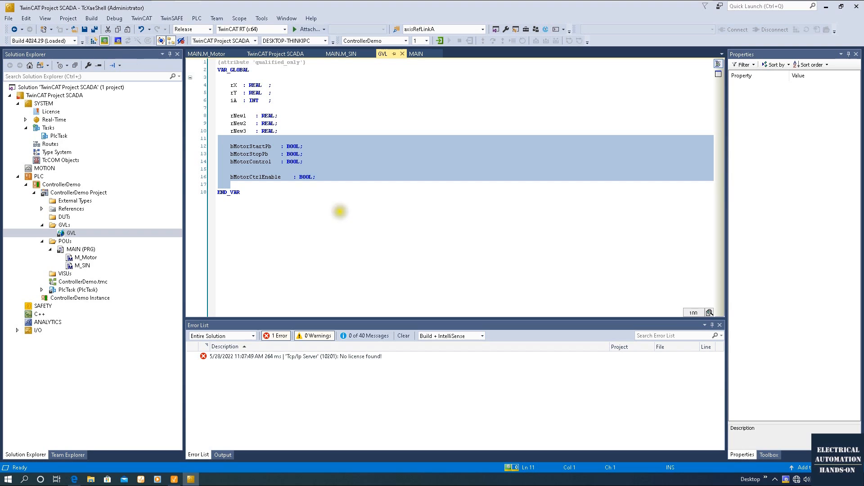
{"action": "left_click", "coordinate": [281, 231]}
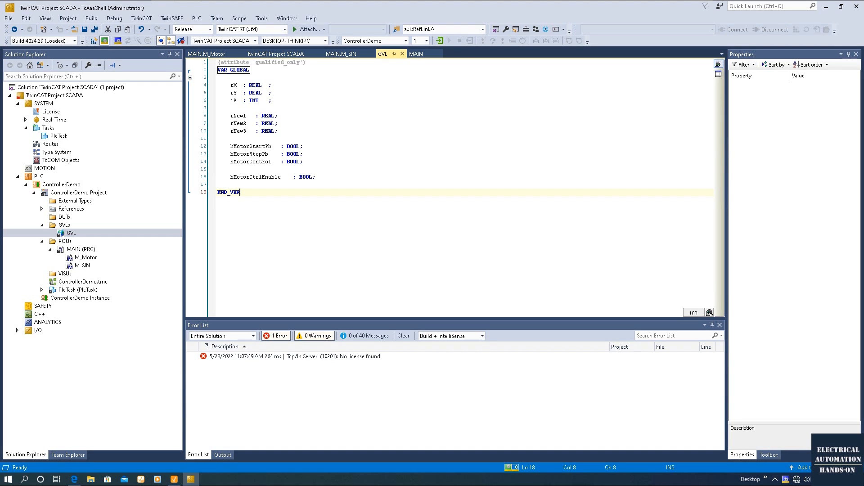
{"action": "left_click", "coordinate": [94, 40]}
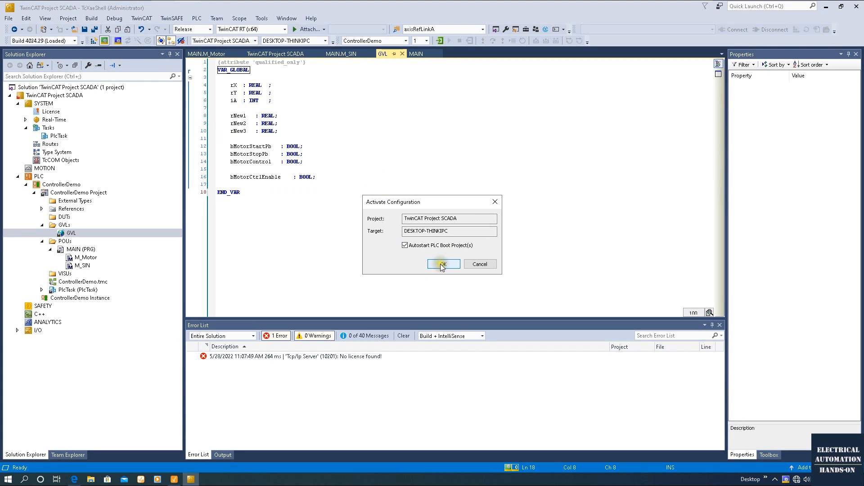
{"action": "left_click", "coordinate": [442, 264]}
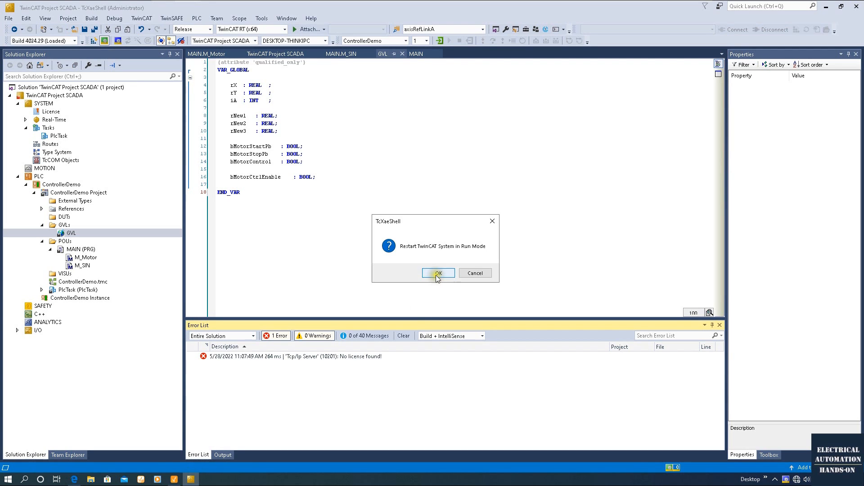
{"action": "left_click", "coordinate": [438, 273]}
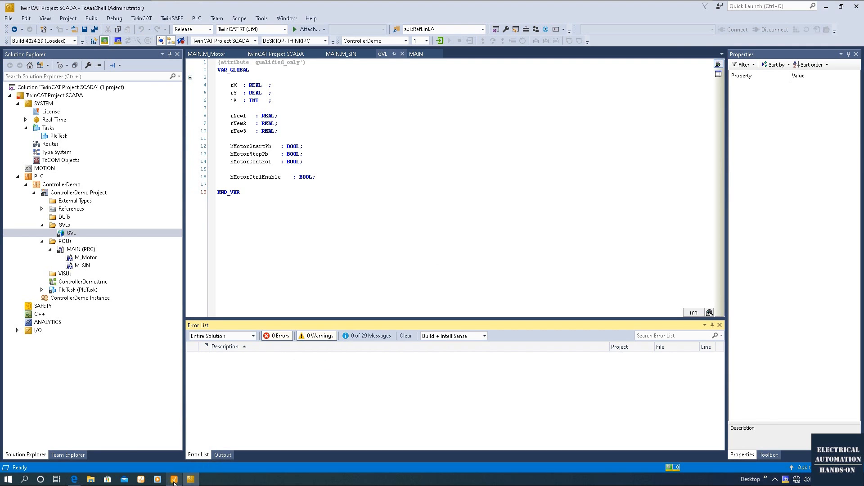
In Ignition, browse connected devices and expand TcOpcUaServer > PLC1 > GVL.
{"action": "left_click", "coordinate": [174, 481]}
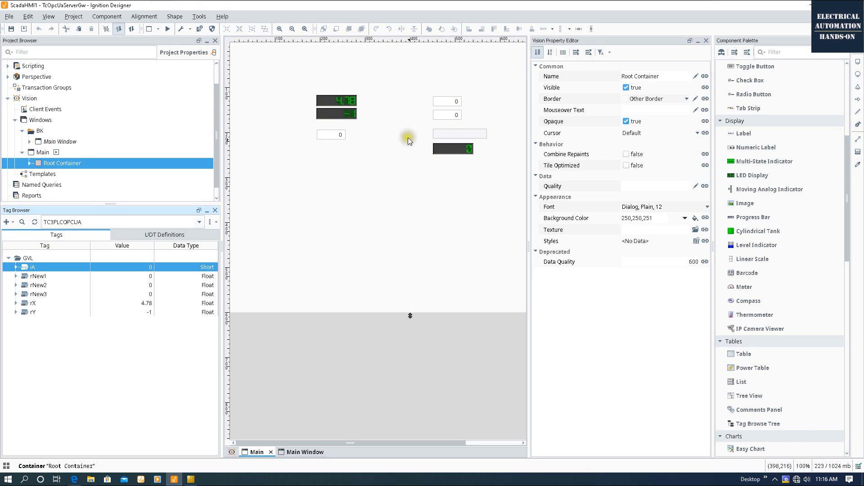
{"action": "left_click", "coordinate": [8, 224]}
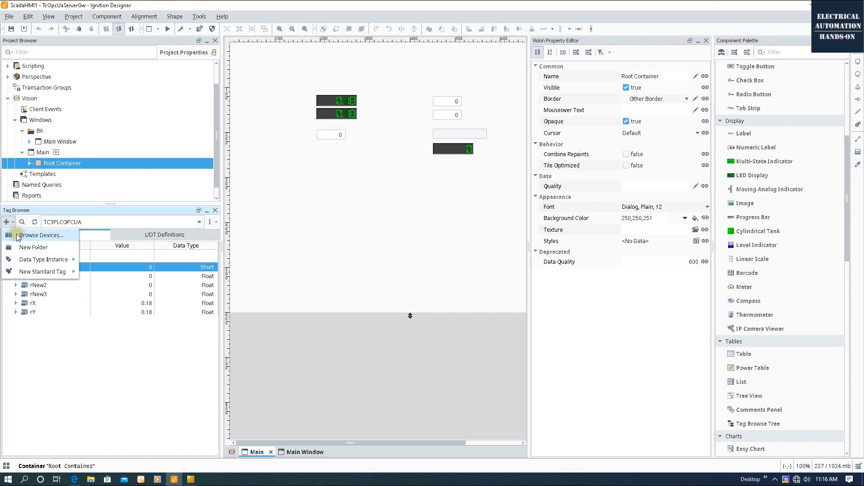
{"action": "left_click", "coordinate": [15, 233]}
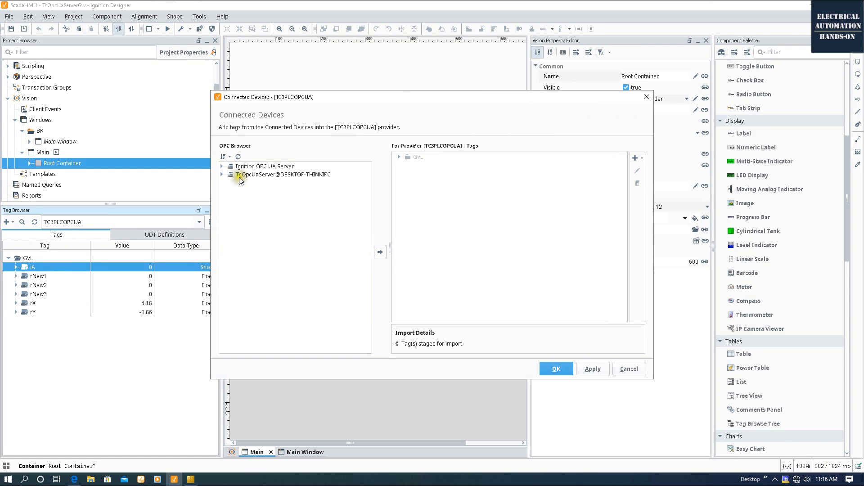
{"action": "left_click", "coordinate": [223, 175]}
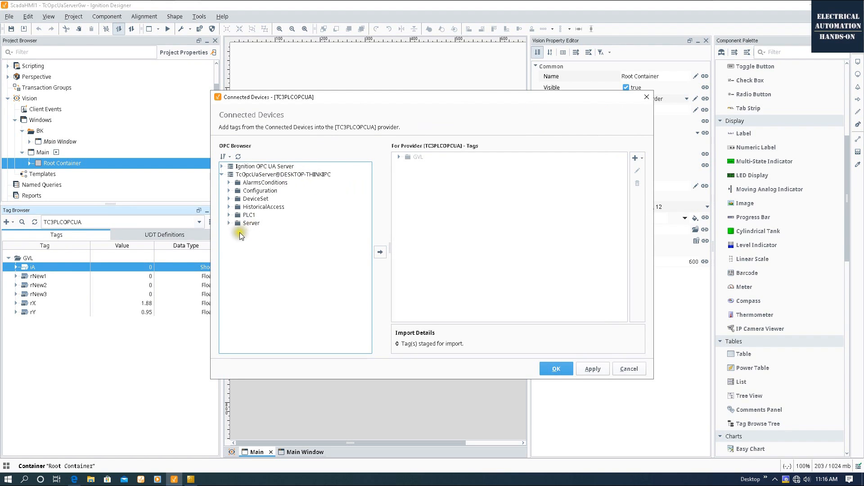
{"action": "double_click", "coordinate": [249, 215]}
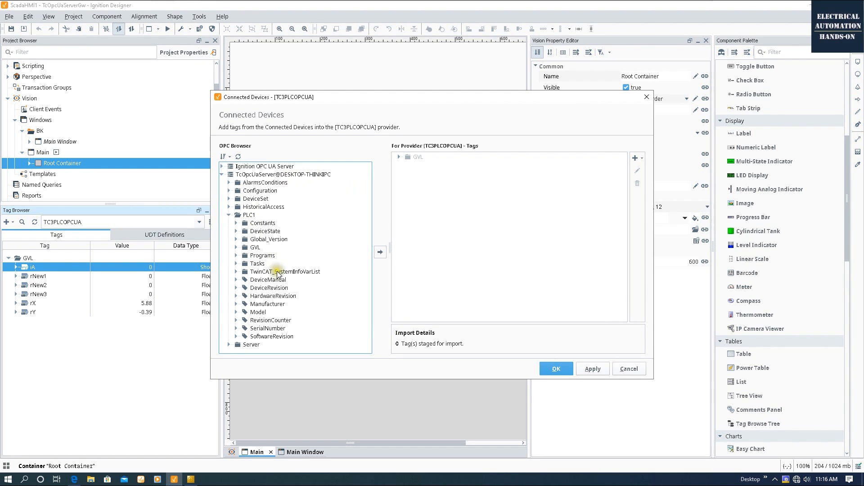
{"action": "left_click", "coordinate": [237, 248]}
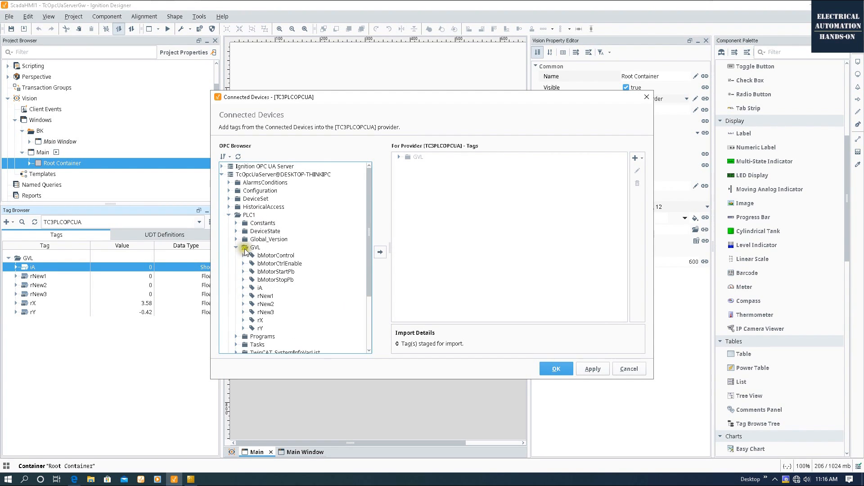
Stage the four bMotor tags into the TC3PLCOPCUA provider's GVL folder.
{"action": "left_click", "coordinate": [274, 255]}
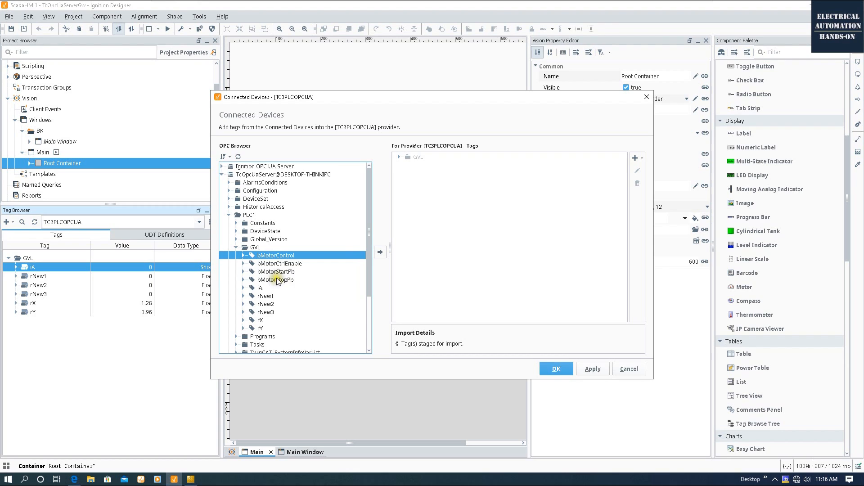
{"action": "left_click", "coordinate": [278, 281], "text": "shift"}
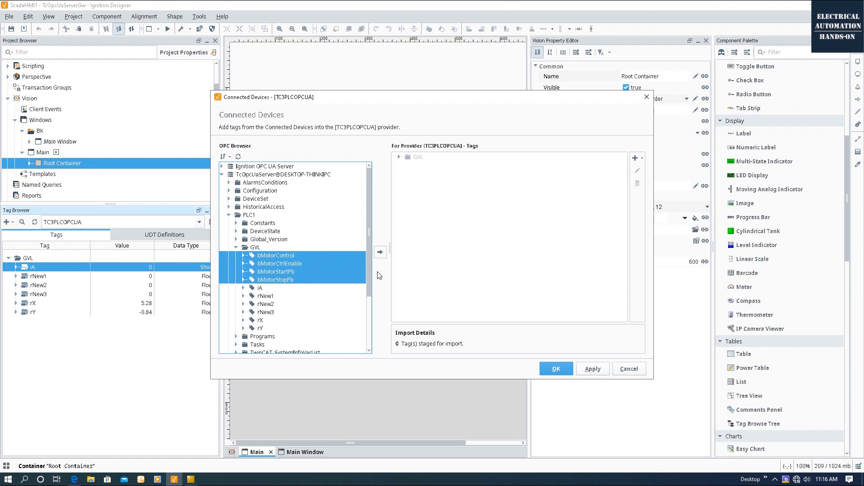
{"action": "left_click", "coordinate": [398, 156]}
{"action": "left_click_drag", "start_coordinate": [279, 275], "coordinate": [426, 158]}
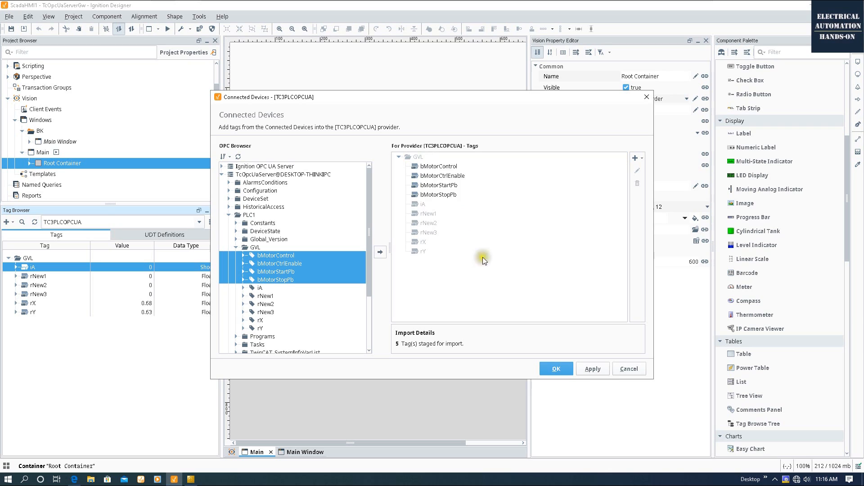
{"action": "left_click", "coordinate": [635, 158]}
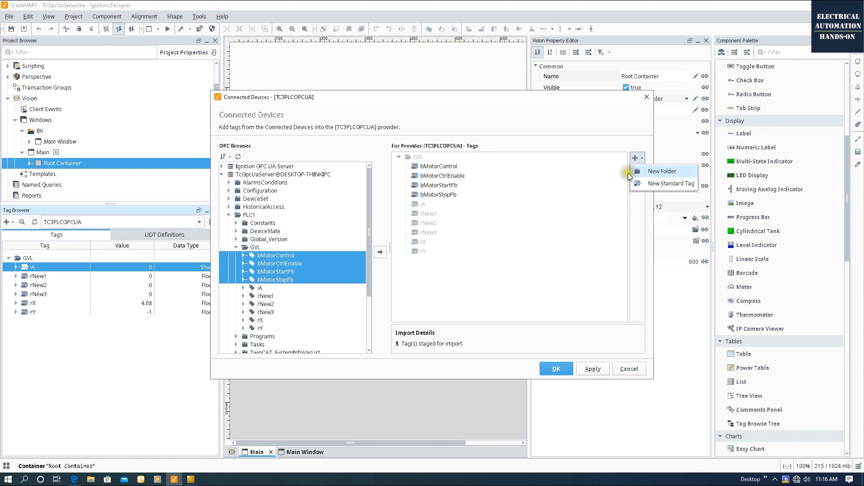
{"action": "left_click", "coordinate": [335, 273]}
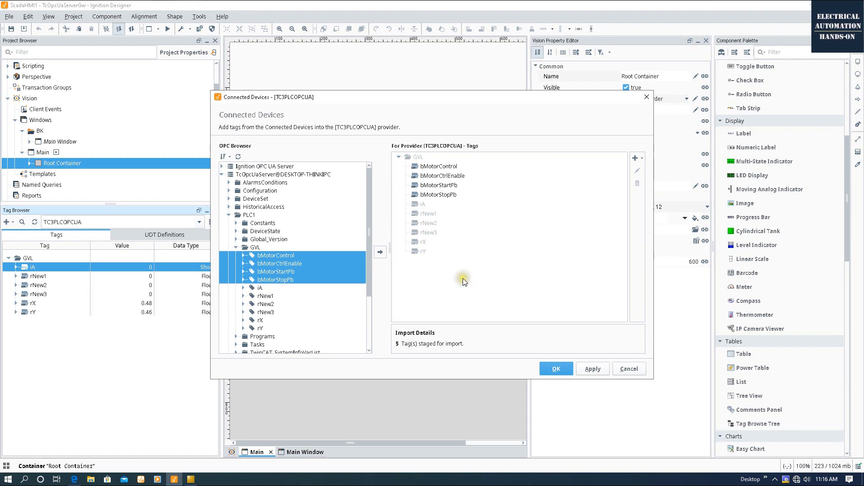
Import the staged bMotor tags and check them in the Tag Browser.
{"action": "left_click", "coordinate": [555, 368]}
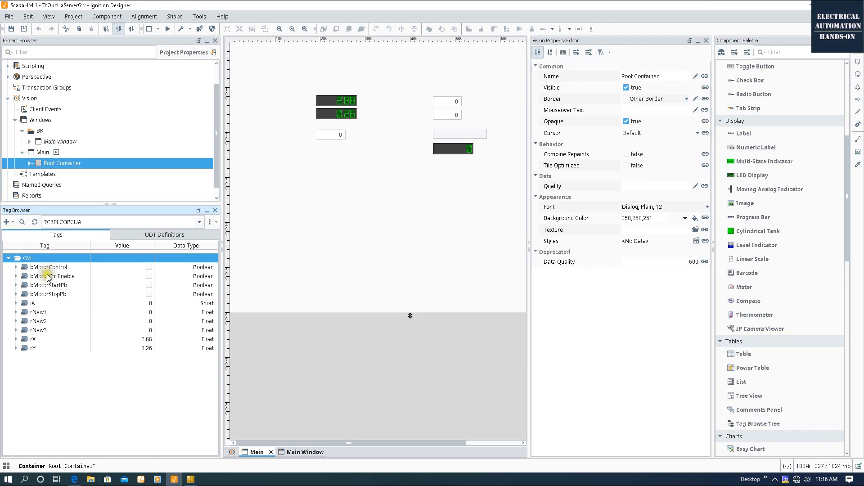
{"action": "left_click", "coordinate": [54, 286]}
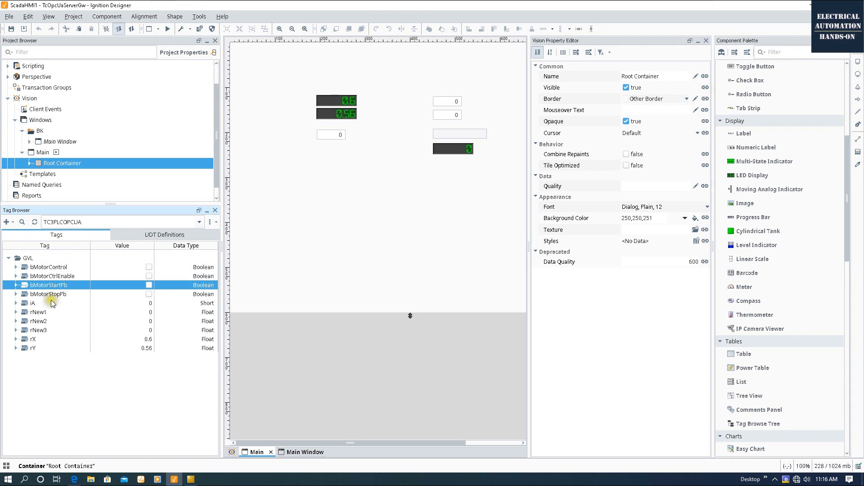
{"action": "left_click", "coordinate": [51, 296]}
{"action": "left_click", "coordinate": [63, 277]}
{"action": "left_click", "coordinate": [62, 267]}
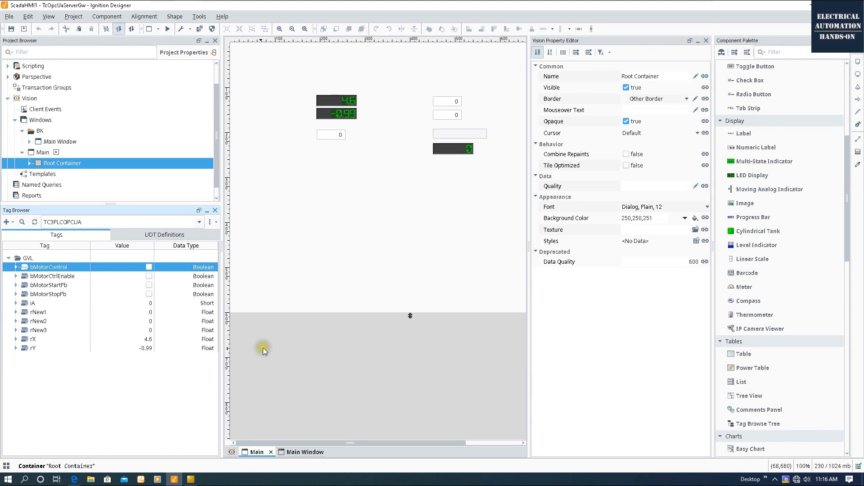
Drop bMotorCtrlEnable onto the window as a 2-State Toggle Button.
{"action": "left_click", "coordinate": [65, 277]}
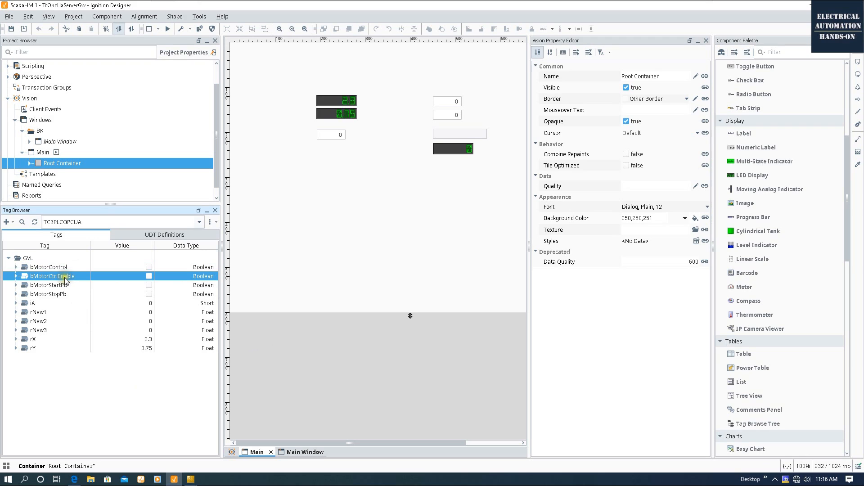
{"action": "left_click_drag", "start_coordinate": [65, 279], "coordinate": [275, 201]}
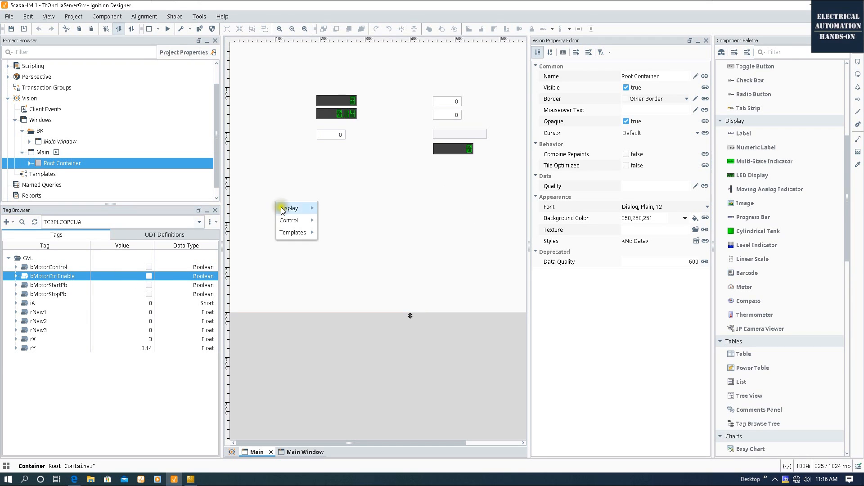
{"action": "mouse_move", "coordinate": [286, 223]}
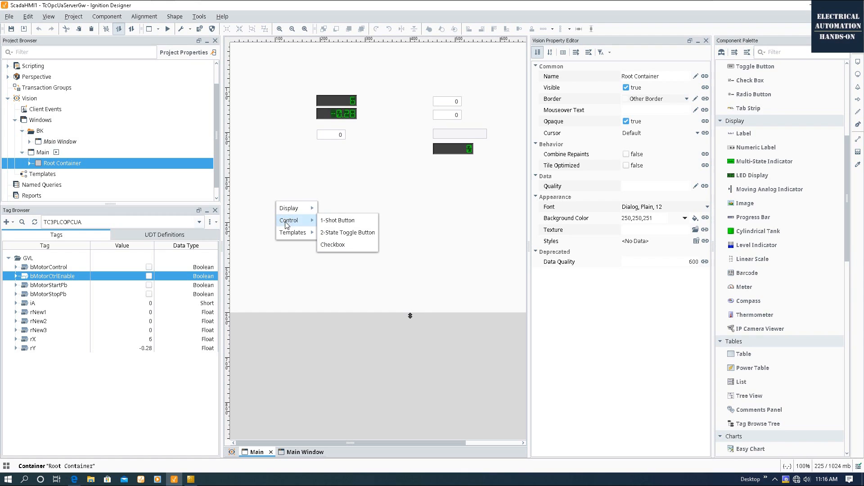
{"action": "left_click", "coordinate": [360, 233]}
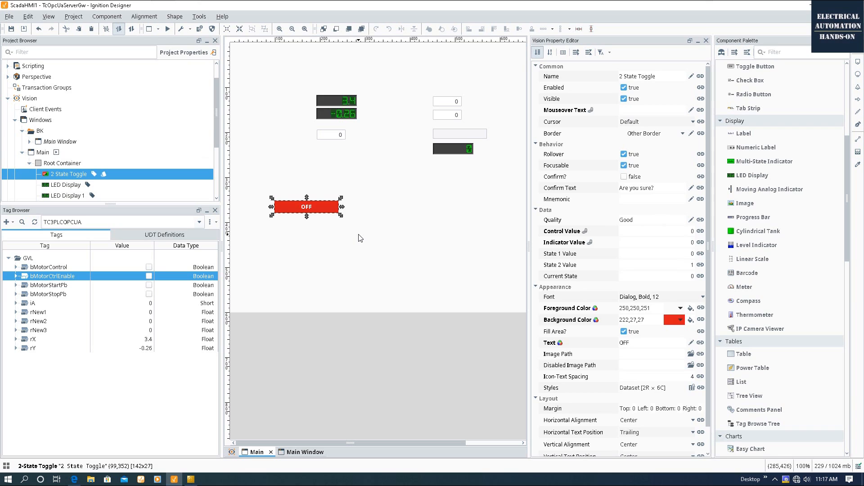
Set the toggle's state 0 label to 'MOTOR DISABLE' in the Style Customizer.
{"action": "double_click", "coordinate": [307, 209]}
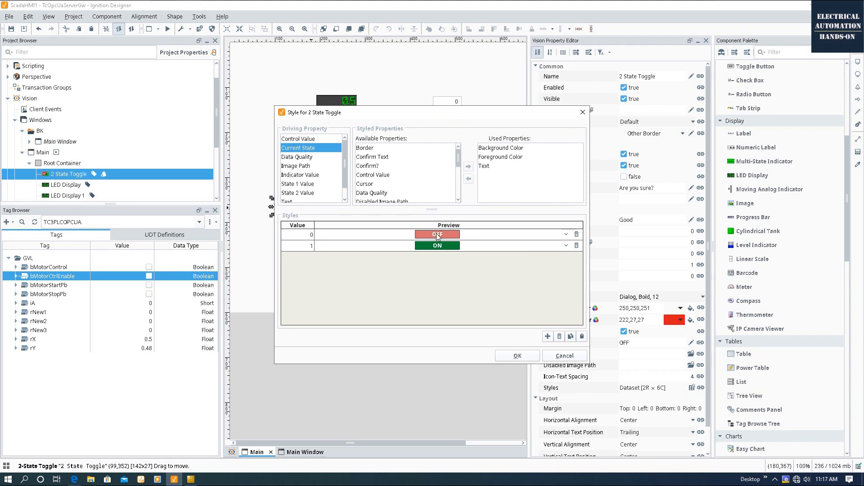
{"action": "left_click", "coordinate": [566, 234]}
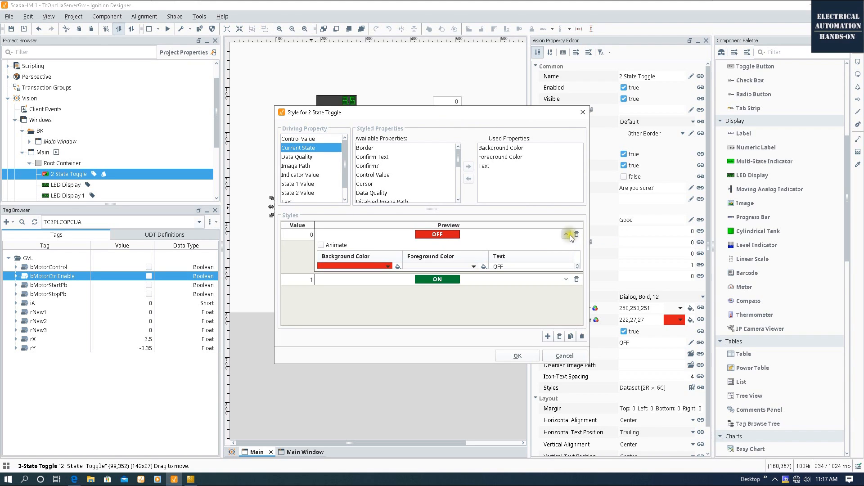
{"action": "double_click", "coordinate": [518, 266]}
{"action": "type", "text": "DISABLE"}
{"action": "key", "text": "Return"}
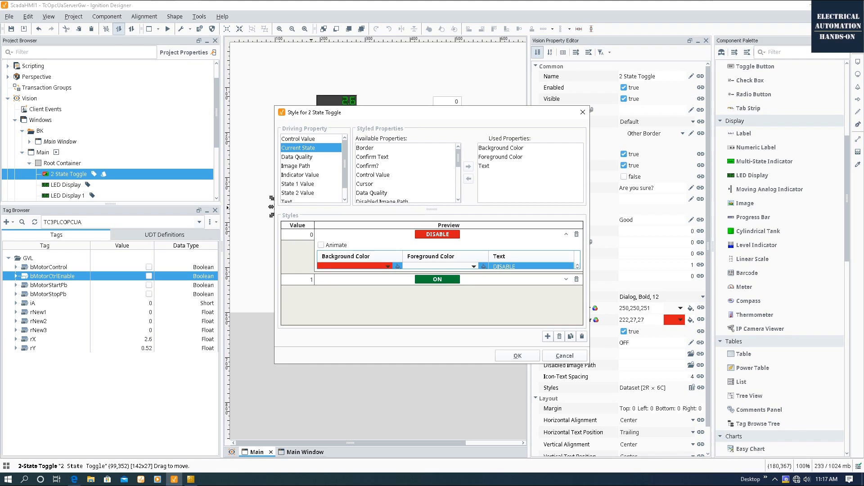
{"action": "double_click", "coordinate": [493, 267]}
{"action": "type", "text": "MO"}
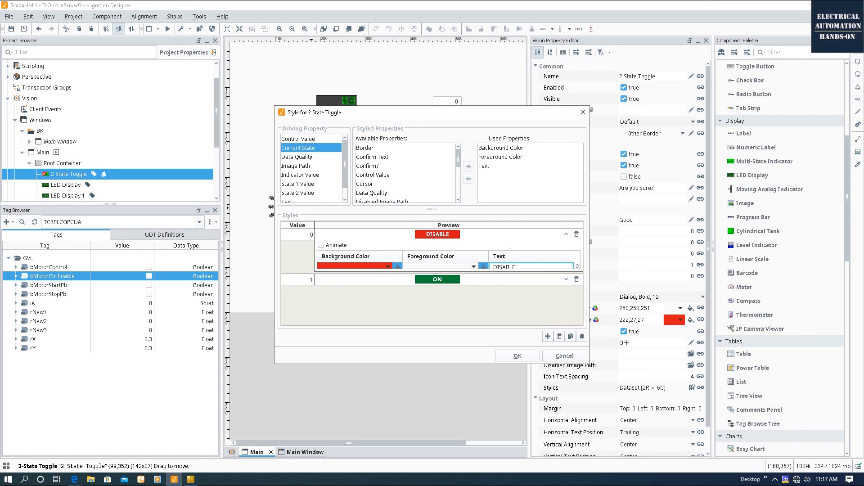
{"action": "type", "text": "TOR"}
Set the state 1 label to 'MOTOR ENABLE', review background colours, and confirm the styles.
{"action": "left_click", "coordinate": [567, 280]}
{"action": "double_click", "coordinate": [520, 312]}
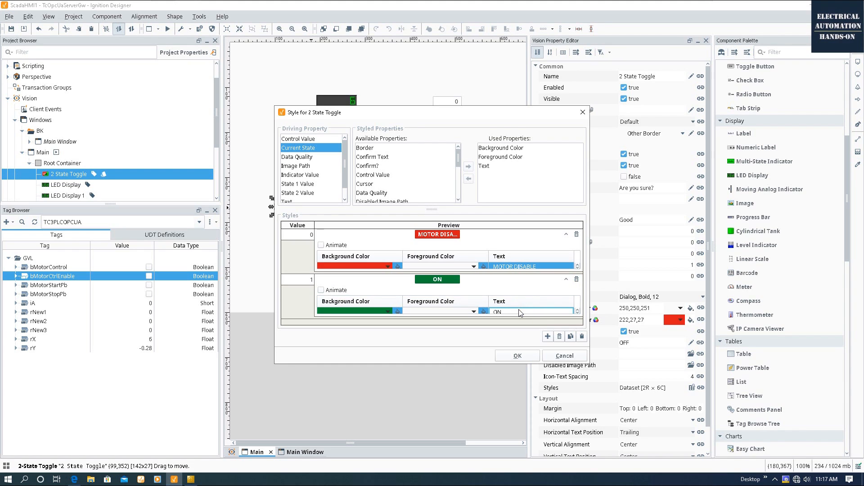
{"action": "key", "text": "BackSpace"}
{"action": "key", "text": "BackSpace"}
{"action": "type", "text": "MOTOR ENABLE"}
{"action": "key", "text": "Return"}
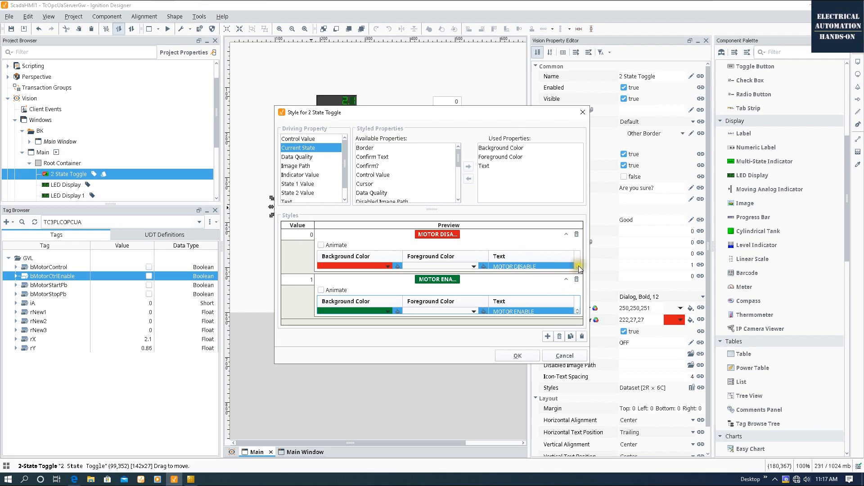
{"action": "left_click", "coordinate": [390, 265]}
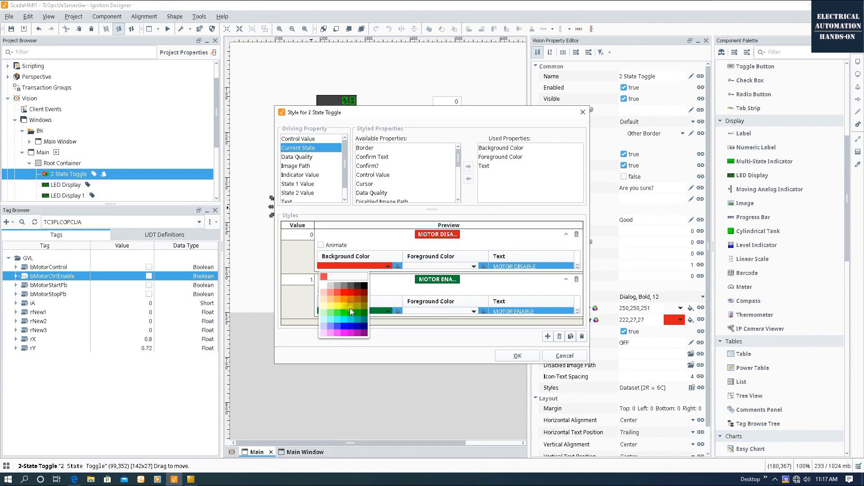
{"action": "left_click", "coordinate": [393, 264]}
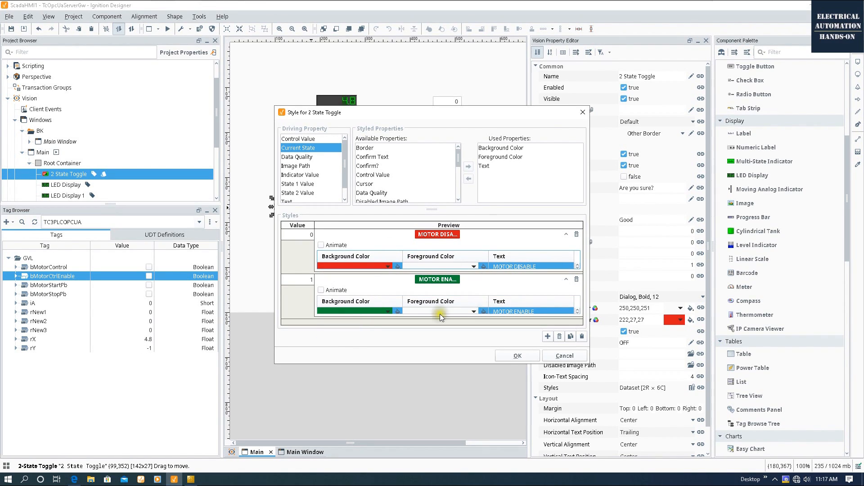
{"action": "left_click", "coordinate": [386, 311]}
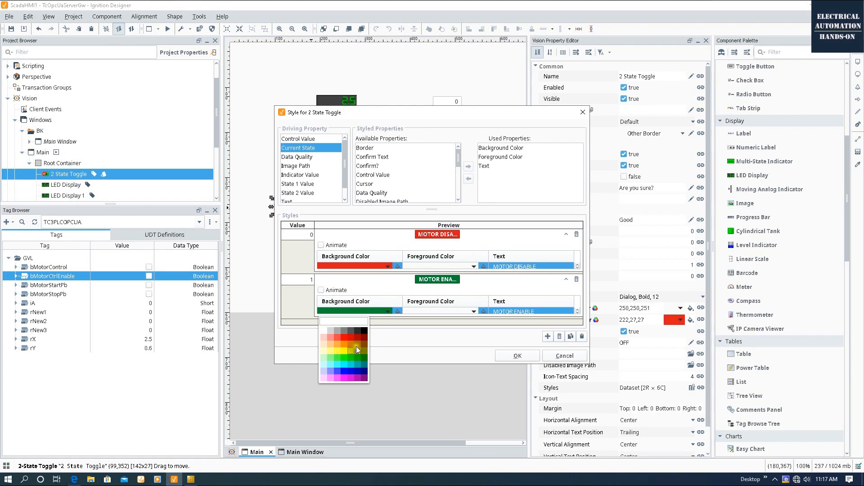
{"action": "left_click", "coordinate": [531, 352]}
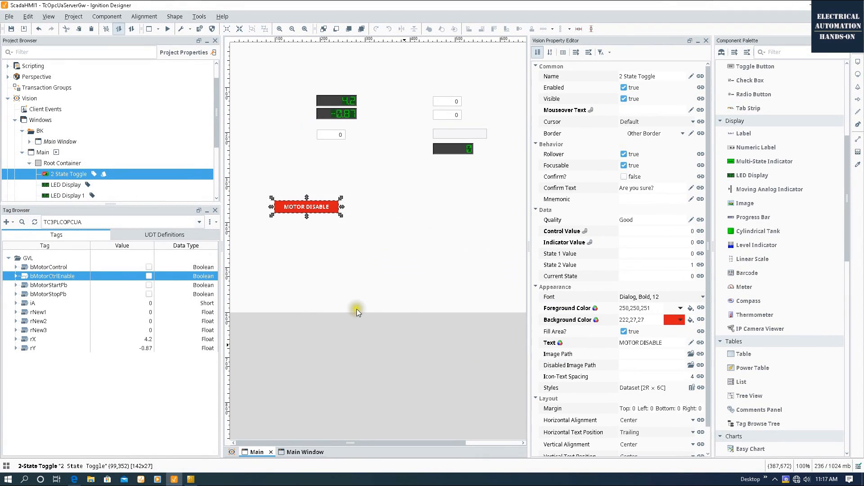
Nudge the MOTOR DISABLE toggle slightly up and left on the window.
{"action": "left_click", "coordinate": [363, 294]}
{"action": "left_click_drag", "start_coordinate": [331, 209], "coordinate": [322, 204]}
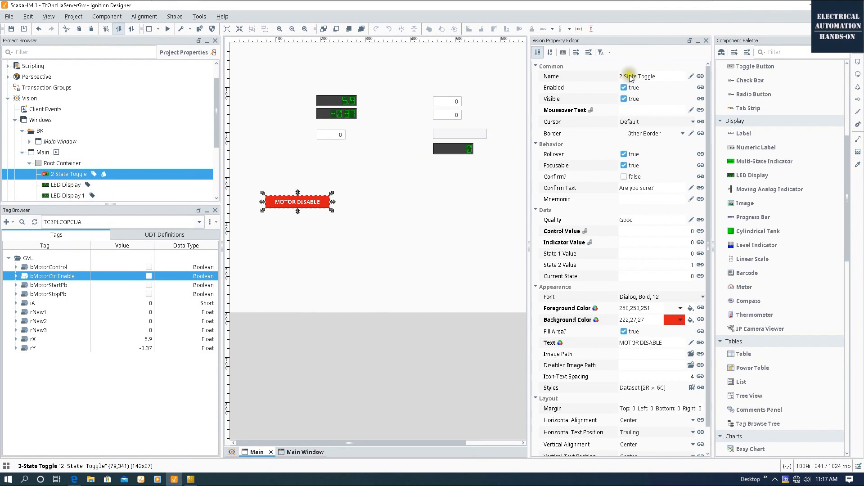
{"action": "left_click", "coordinate": [603, 77]}
{"action": "left_click", "coordinate": [624, 77]}
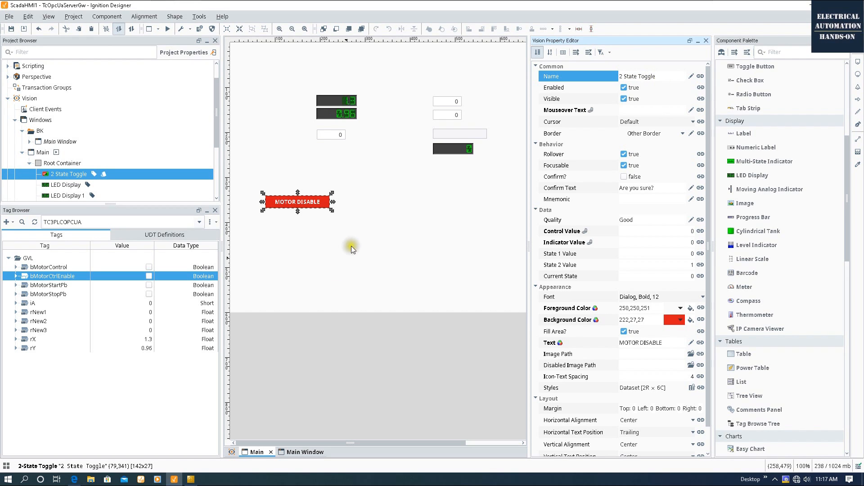
{"action": "left_click", "coordinate": [340, 238]}
Drop the bMotorStartPb tag onto the Main window.
{"action": "left_click", "coordinate": [43, 286]}
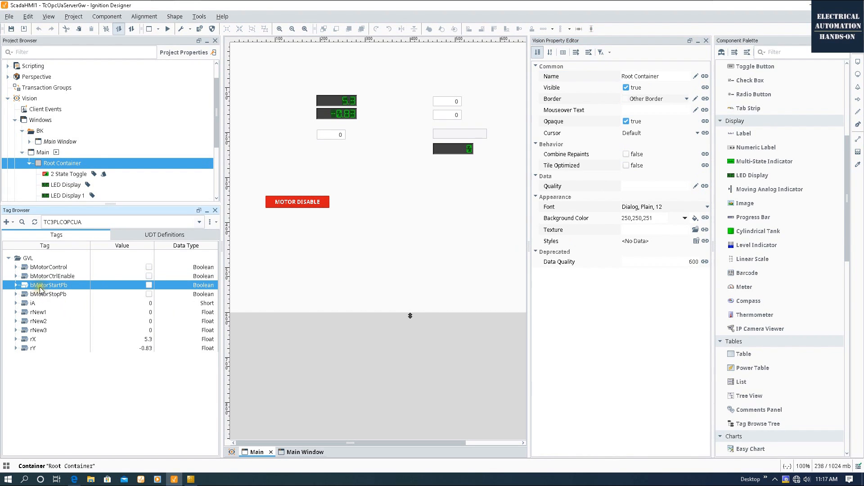
{"action": "left_click_drag", "start_coordinate": [40, 287], "coordinate": [366, 212]}
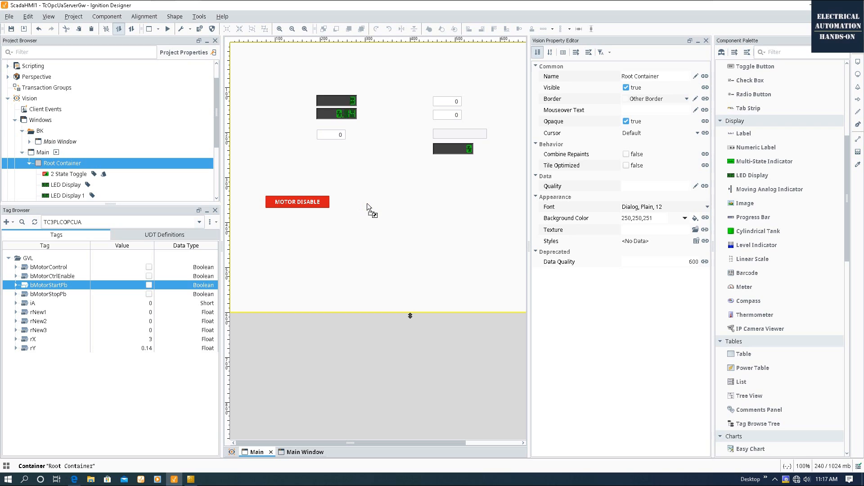
{"action": "left_click_drag", "start_coordinate": [367, 204], "coordinate": [368, 199]}
{"action": "mouse_move", "coordinate": [396, 220]}
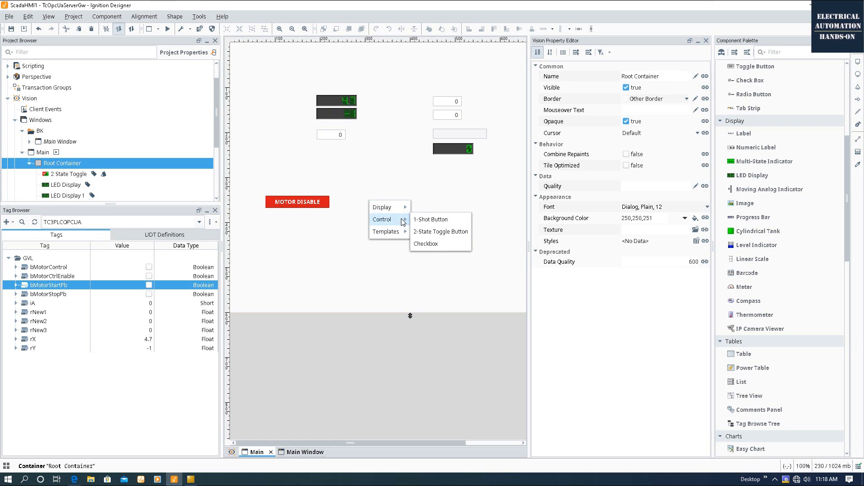
Create a 1-Shot Button for bMotorStartPb with Idle Text 'Motor Start PB'.
{"action": "left_click", "coordinate": [453, 219]}
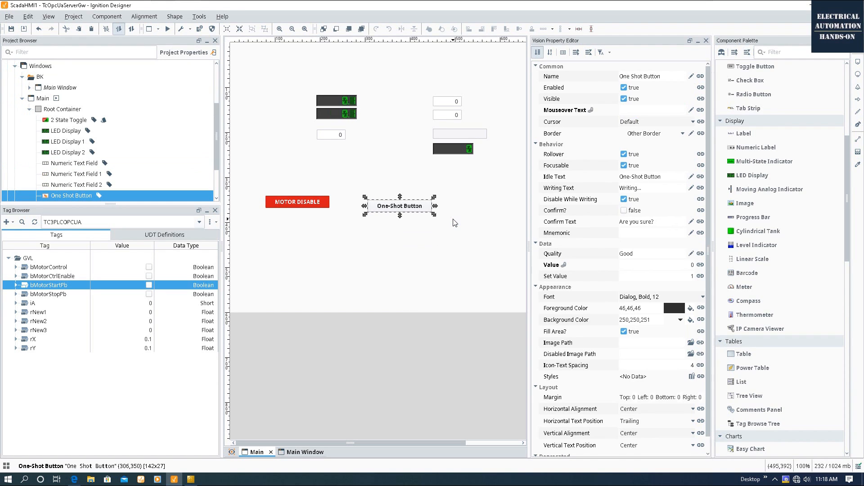
{"action": "left_click_drag", "start_coordinate": [399, 208], "coordinate": [390, 206]}
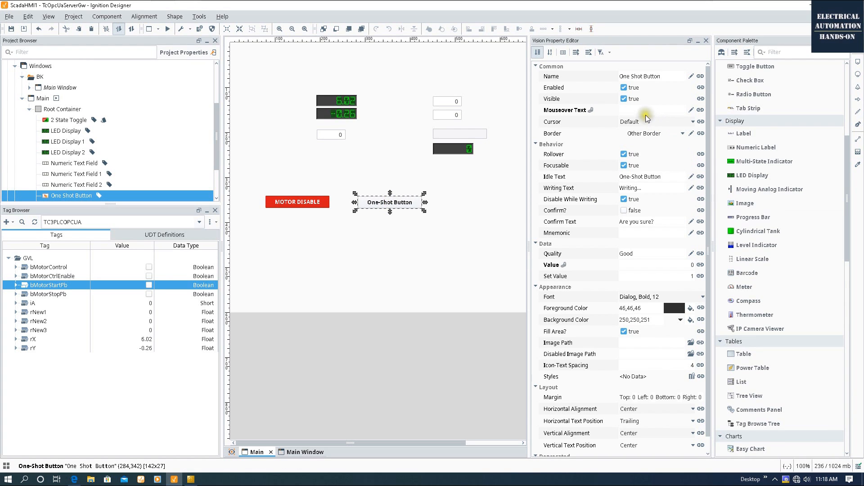
{"action": "double_click", "coordinate": [660, 176]}
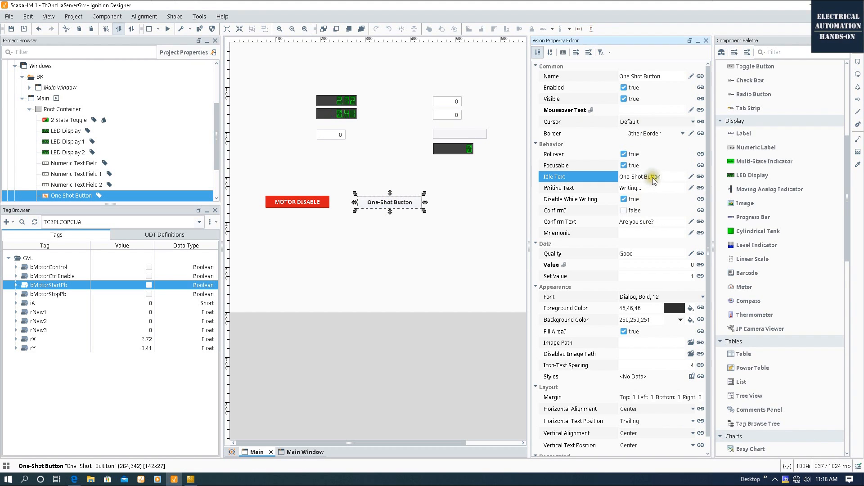
{"action": "key", "text": "BackSpace"}
{"action": "key", "text": "BackSpace"}
{"action": "key", "text": "BackSpace"}
{"action": "key", "text": "BackSpace"}
{"action": "key", "text": "BackSpace"}
{"action": "key", "text": "BackSpace"}
{"action": "key", "text": "BackSpace"}
{"action": "key", "text": "BackSpace"}
{"action": "key", "text": "BackSpace"}
{"action": "key", "text": "BackSpace"}
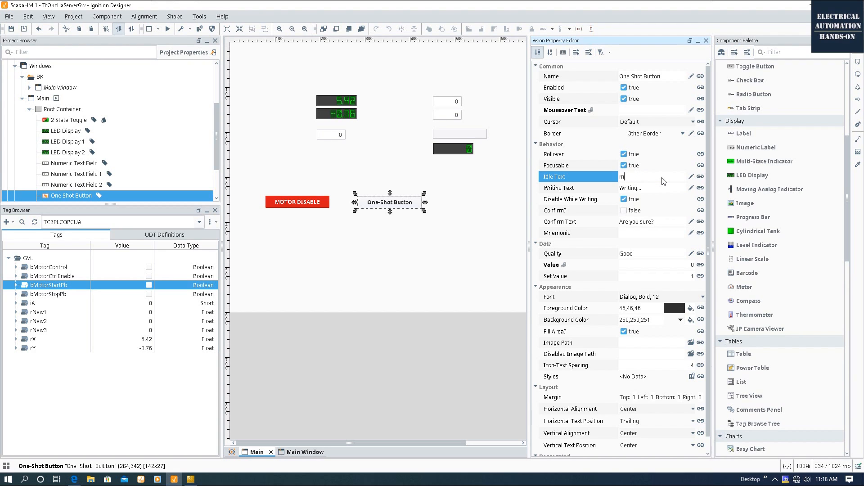
{"action": "key", "text": "BackSpace"}
{"action": "key", "text": "BackSpace"}
{"action": "key", "text": "BackSpace"}
{"action": "key", "text": "BackSpace"}
{"action": "key", "text": "BackSpace"}
Drop the bMotorStopPb tag onto the window.
{"action": "left_click", "coordinate": [449, 272]}
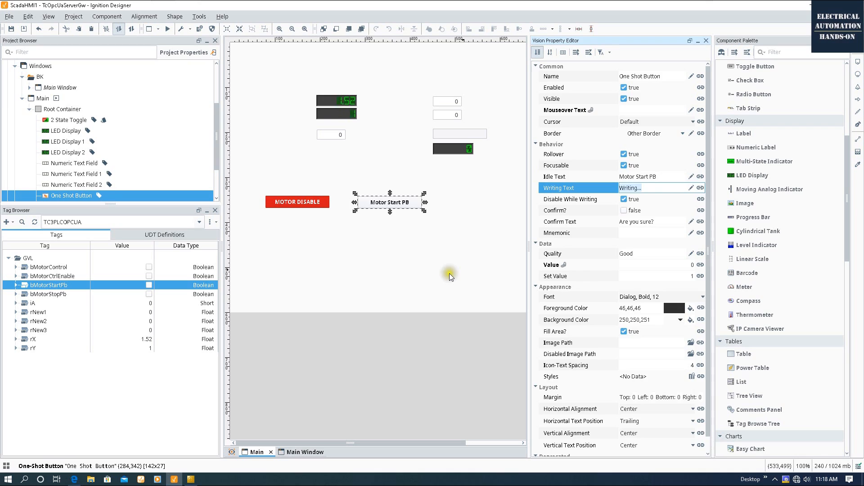
{"action": "left_click", "coordinate": [50, 295]}
{"action": "left_click_drag", "start_coordinate": [52, 296], "coordinate": [358, 213]}
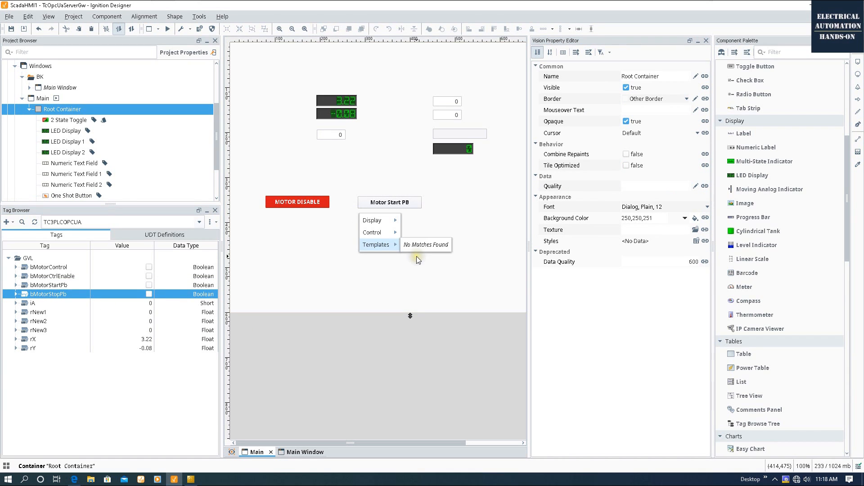
Add a one-shot button with Idle Text 'Motor Stop PB', then select Motor Start PB's Enabled property.
{"action": "mouse_move", "coordinate": [396, 232]}
{"action": "left_click", "coordinate": [437, 235]}
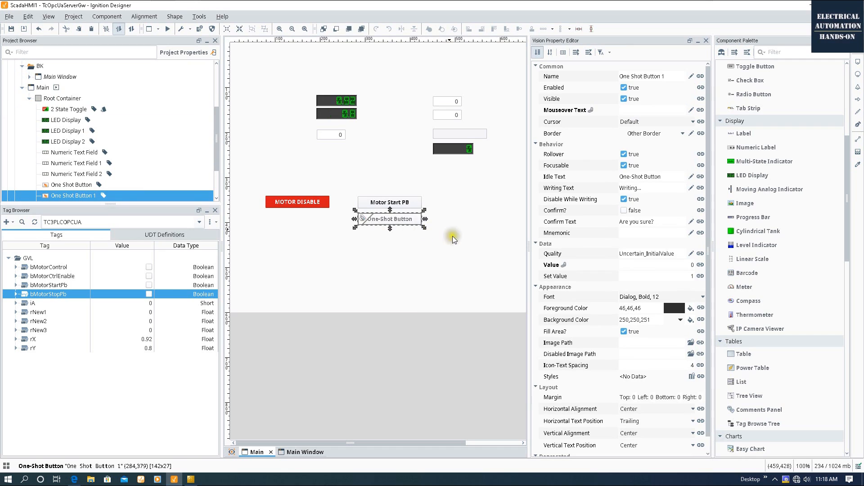
{"action": "left_click", "coordinate": [666, 176]}
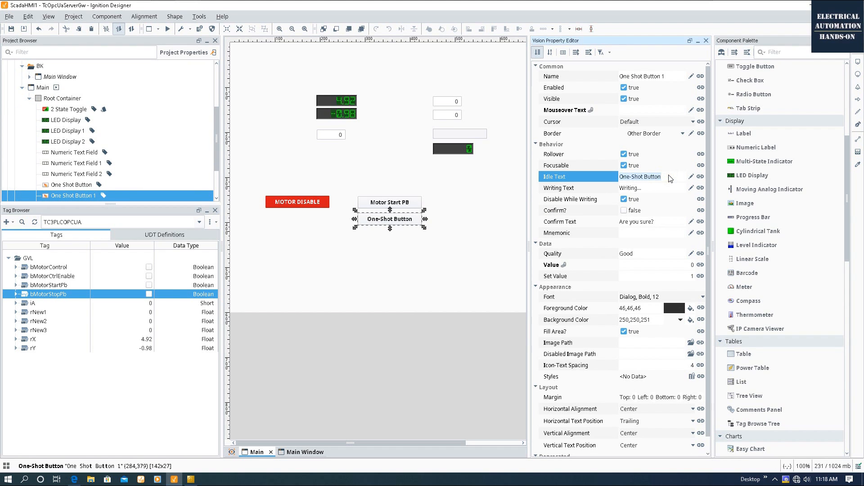
{"action": "key", "text": "ctrl+a"}
{"action": "type", "text": "Motor Stop PB"}
{"action": "left_click", "coordinate": [488, 202]}
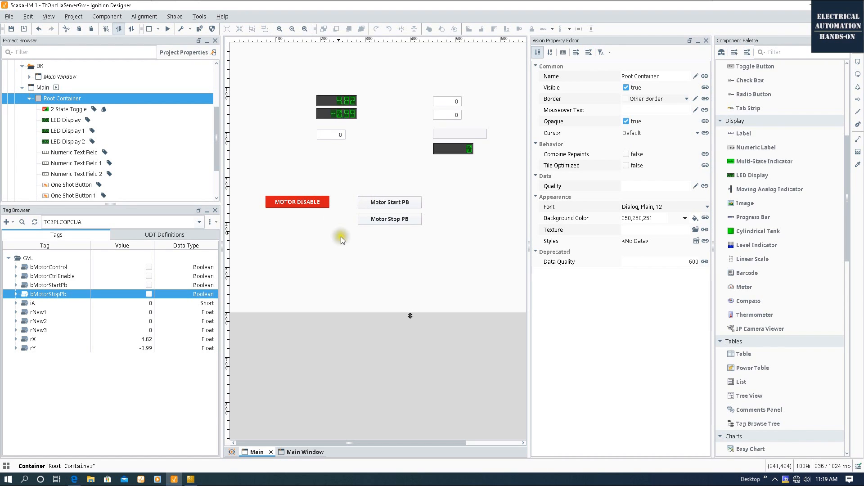
{"action": "left_click", "coordinate": [392, 203]}
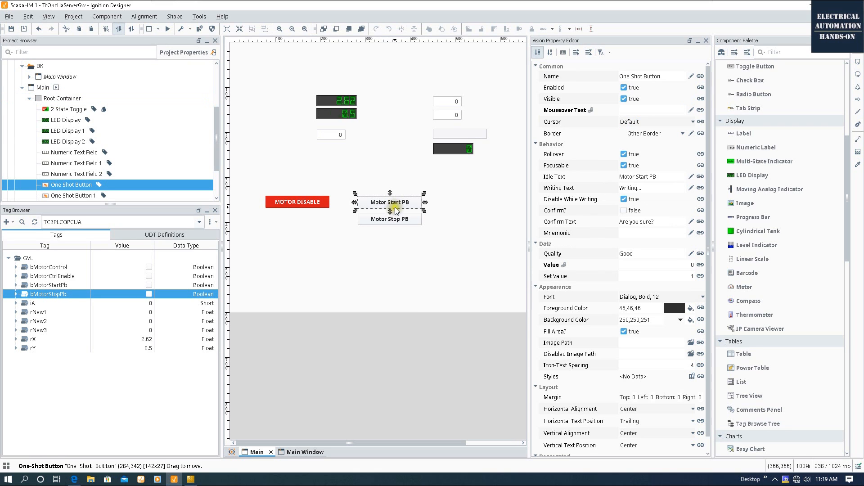
{"action": "left_click", "coordinate": [550, 90]}
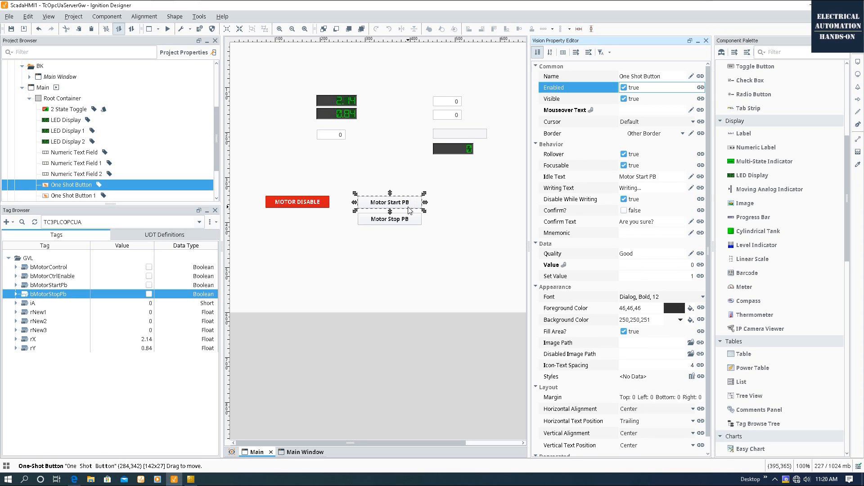
Bind Motor Start PB's Enabled property to the TC3PLCOPCUA GVL tag bMotorCtrlEnable.
{"action": "left_click", "coordinate": [701, 88]}
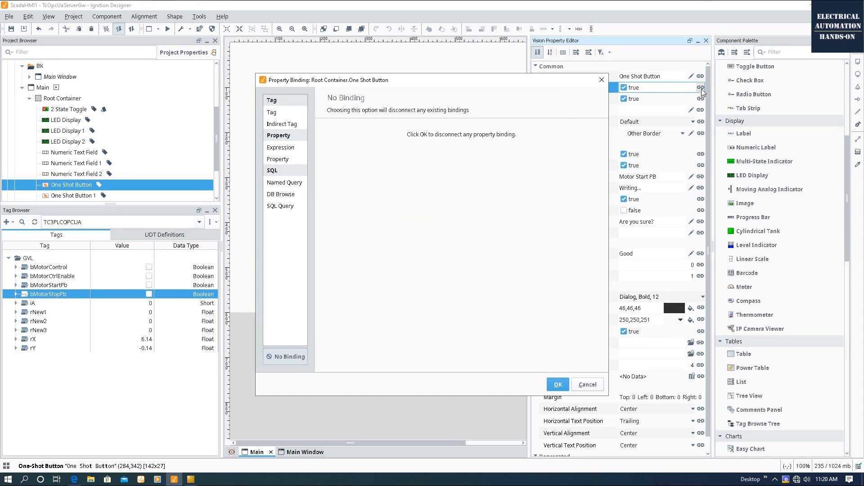
{"action": "left_click", "coordinate": [266, 112]}
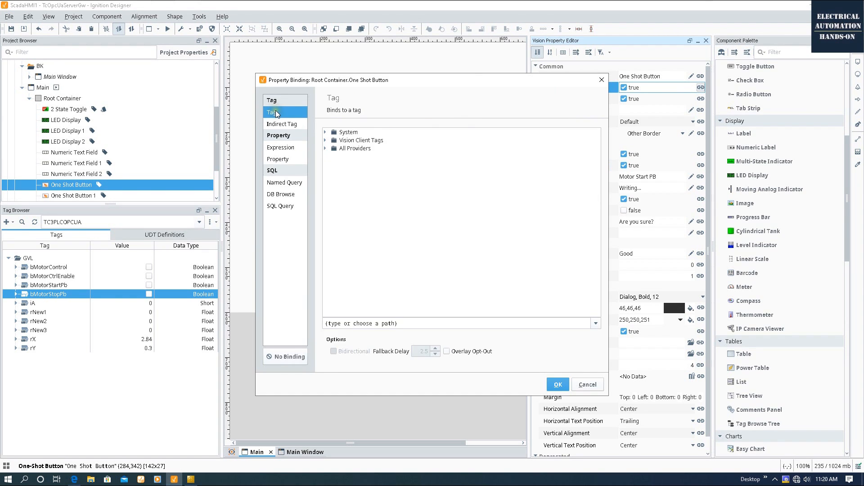
{"action": "left_click", "coordinate": [325, 148]}
{"action": "left_click", "coordinate": [332, 165]}
{"action": "left_click", "coordinate": [360, 165]}
{"action": "left_click", "coordinate": [339, 181]}
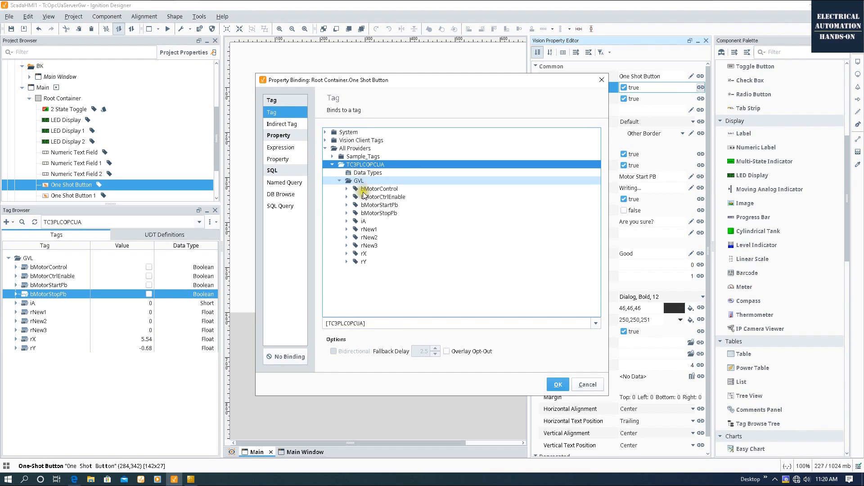
{"action": "left_click", "coordinate": [398, 198]}
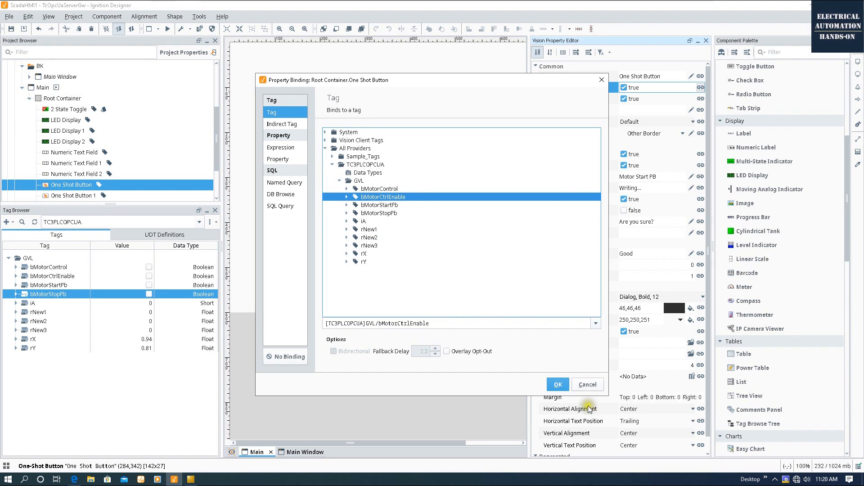
{"action": "left_click", "coordinate": [558, 384]}
{"action": "left_click", "coordinate": [402, 408]}
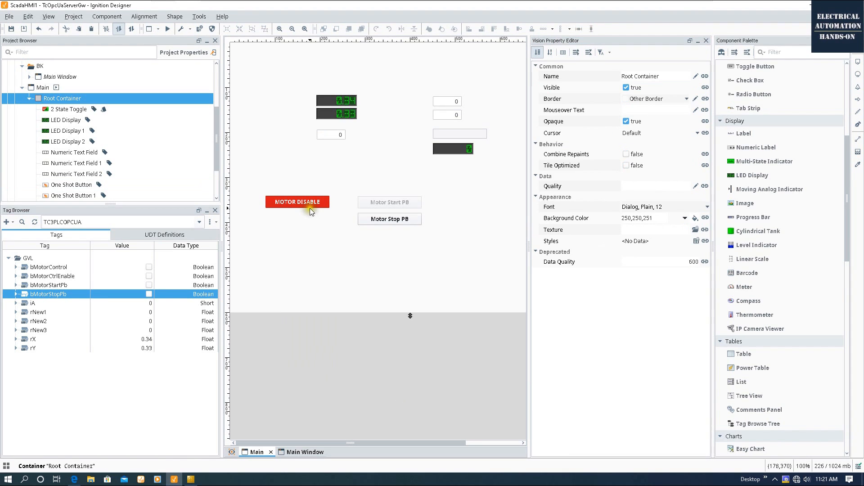
Inspect the bMotorCtrlEnable tag and allow full read/write gateway communication.
{"action": "left_click", "coordinate": [86, 276]}
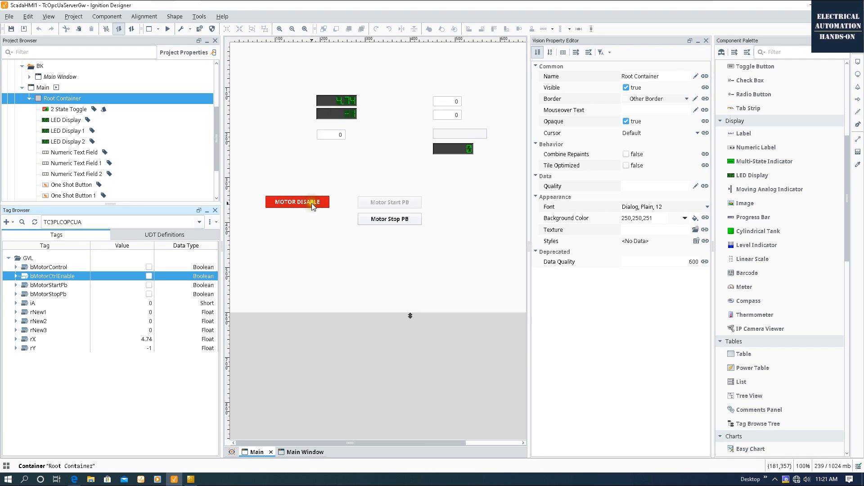
{"action": "left_click", "coordinate": [402, 201]}
{"action": "left_click", "coordinate": [475, 197]}
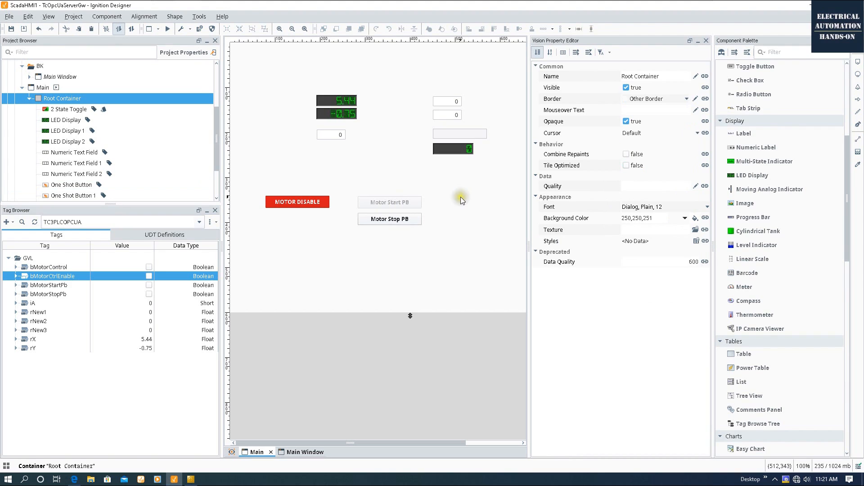
{"action": "left_click", "coordinate": [132, 29]}
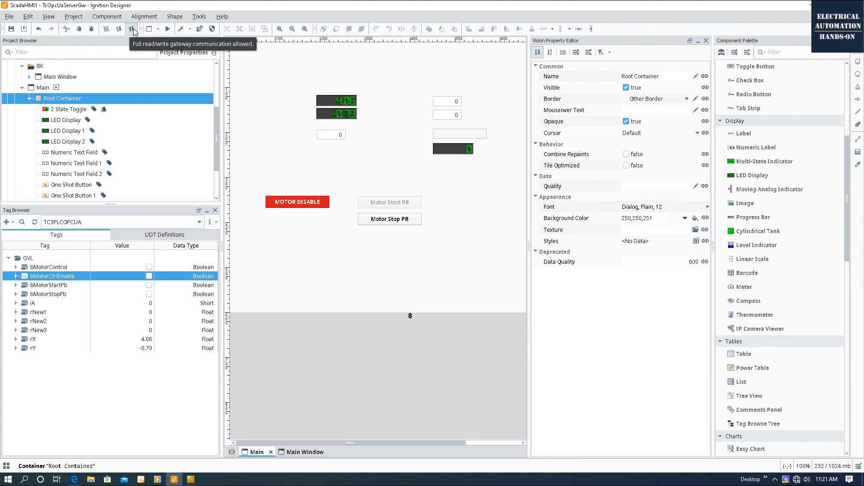
Preview the window, enable the motor and press Motor Start PB while checking bMotorStartPb, then exit preview.
{"action": "left_click", "coordinate": [167, 30]}
{"action": "left_click", "coordinate": [319, 204]}
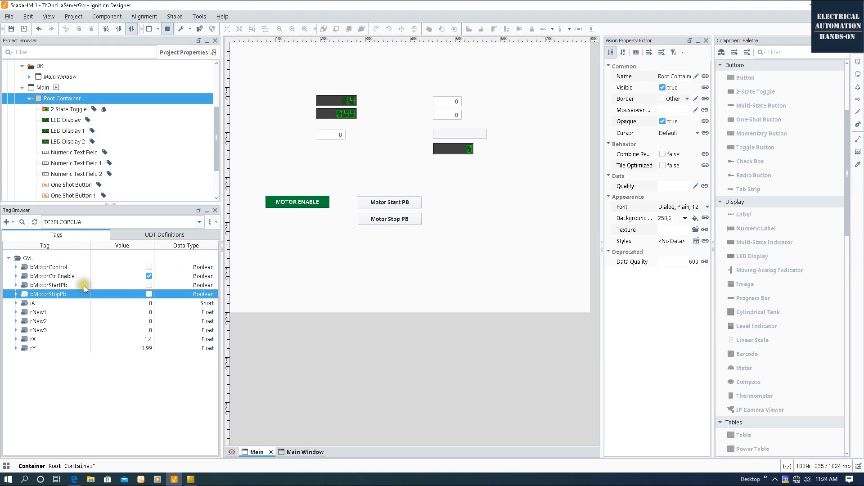
{"action": "left_click", "coordinate": [60, 286]}
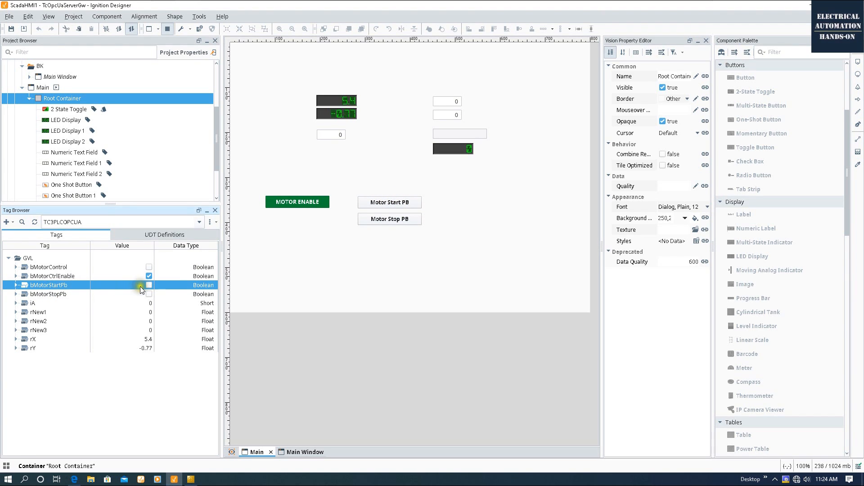
{"action": "left_click", "coordinate": [71, 266]}
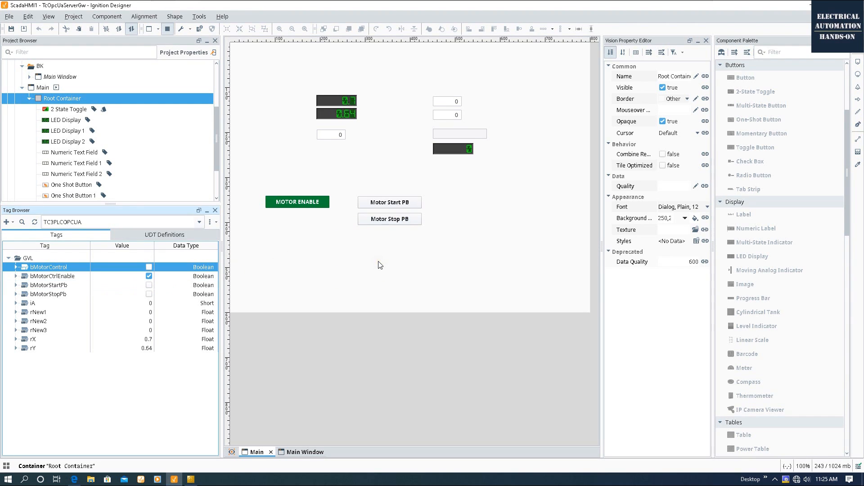
{"action": "left_click", "coordinate": [416, 207]}
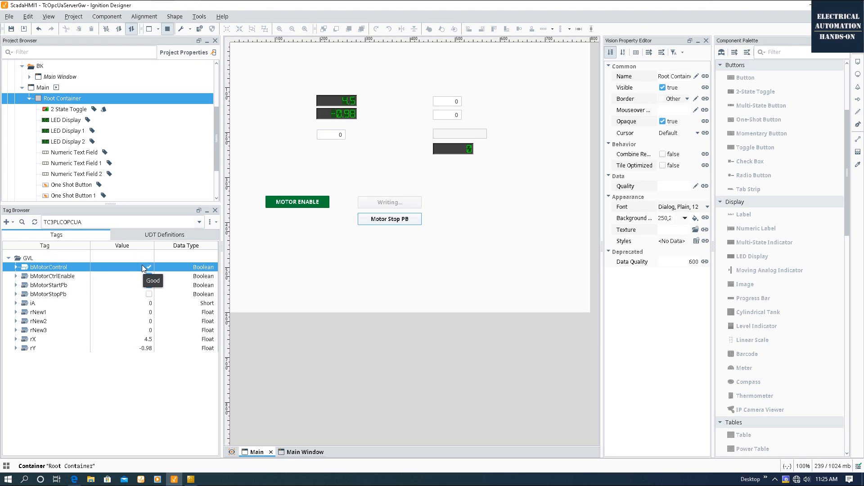
{"action": "left_click", "coordinate": [65, 286]}
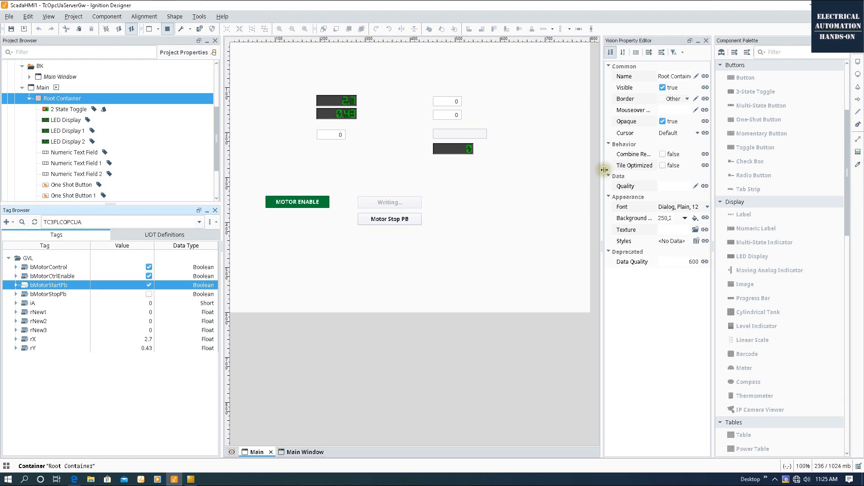
{"action": "left_click_drag", "start_coordinate": [601, 171], "coordinate": [488, 171]}
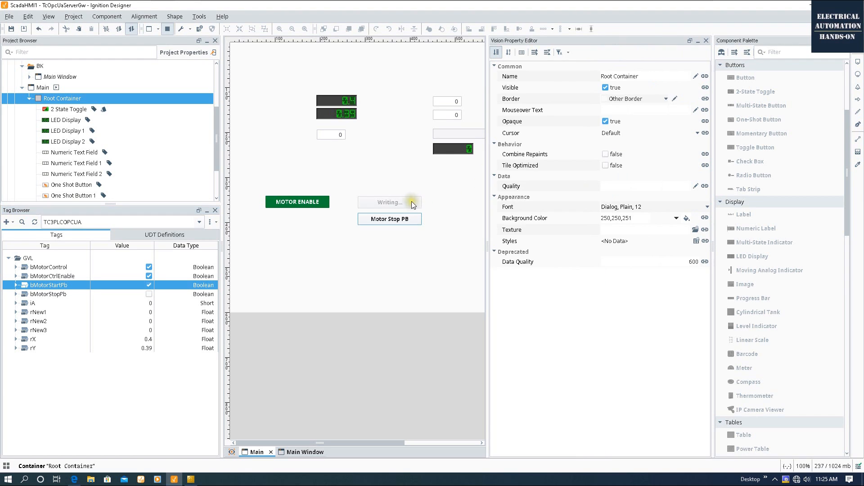
{"action": "left_click", "coordinate": [170, 28]}
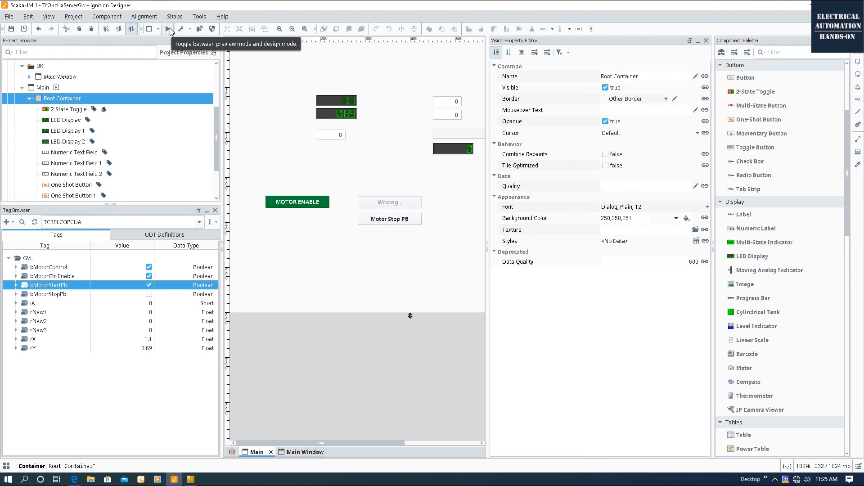
{"action": "left_click", "coordinate": [411, 205]}
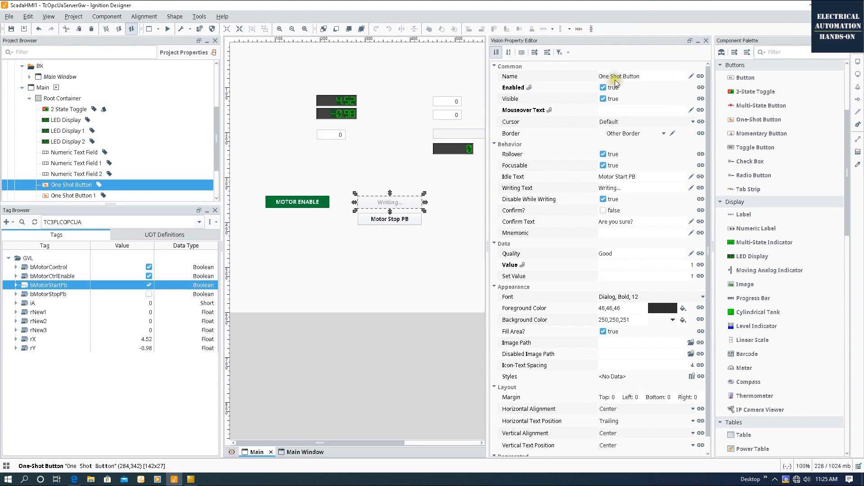
{"action": "scroll", "coordinate": [764, 150], "scroll_direction": "up", "scroll_amount": 1}
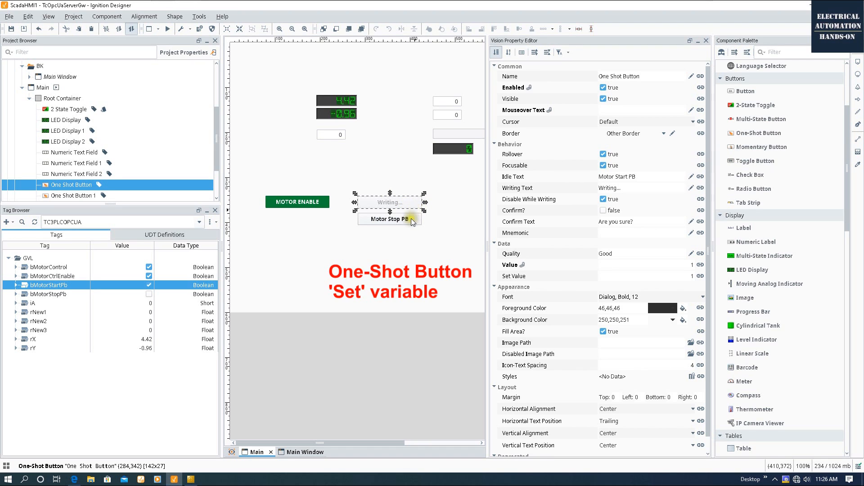
{"action": "left_click", "coordinate": [382, 238]}
{"action": "left_click", "coordinate": [386, 201]}
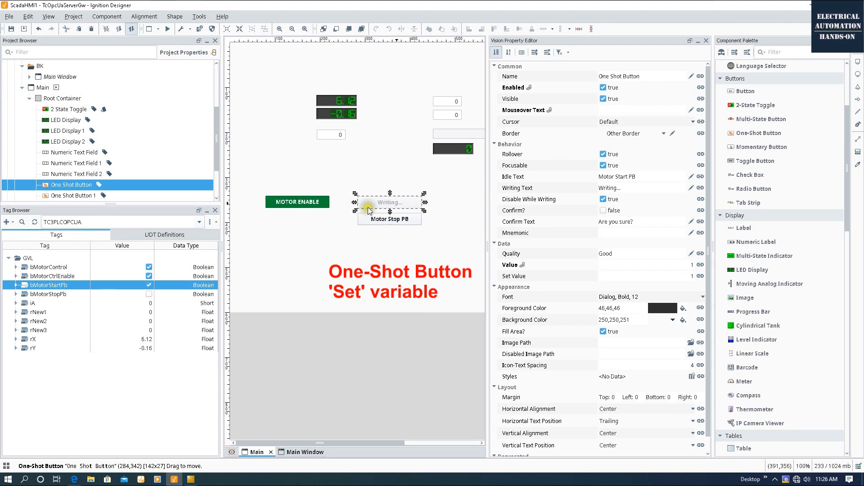
{"action": "left_click", "coordinate": [149, 285]}
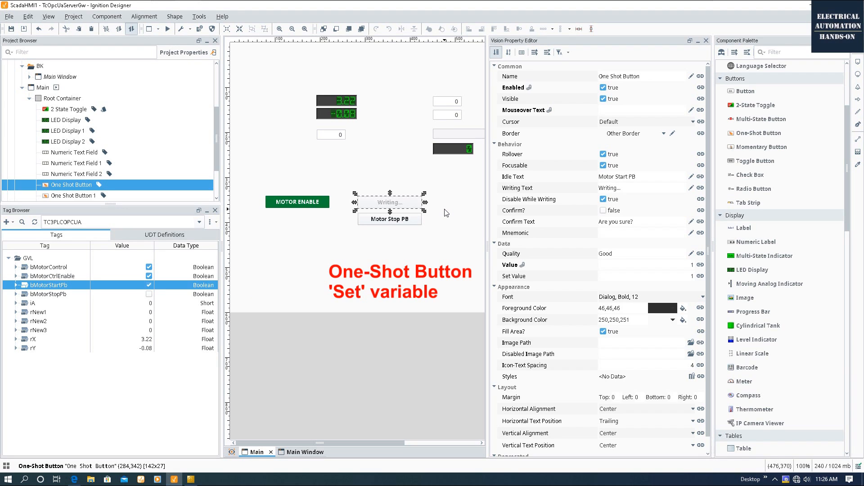
{"action": "left_click", "coordinate": [398, 268]}
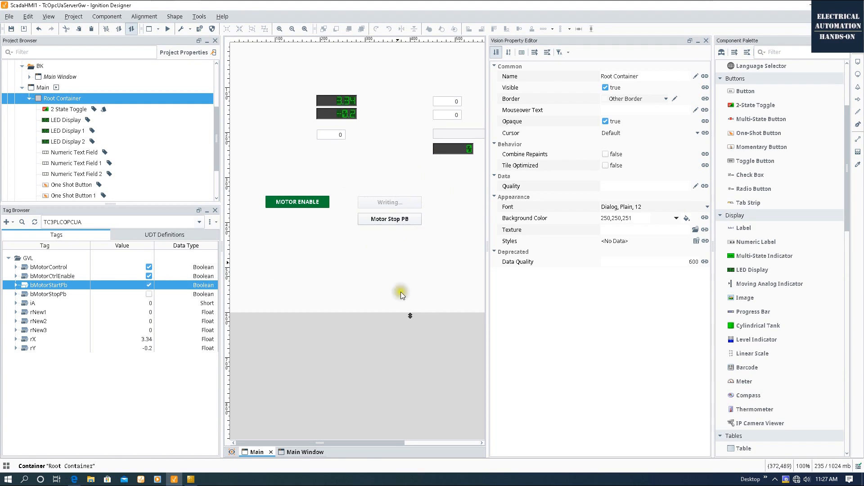
Open the M_Motor method in TwinCAT and add a new line below the motor logic.
{"action": "left_click", "coordinate": [190, 479]}
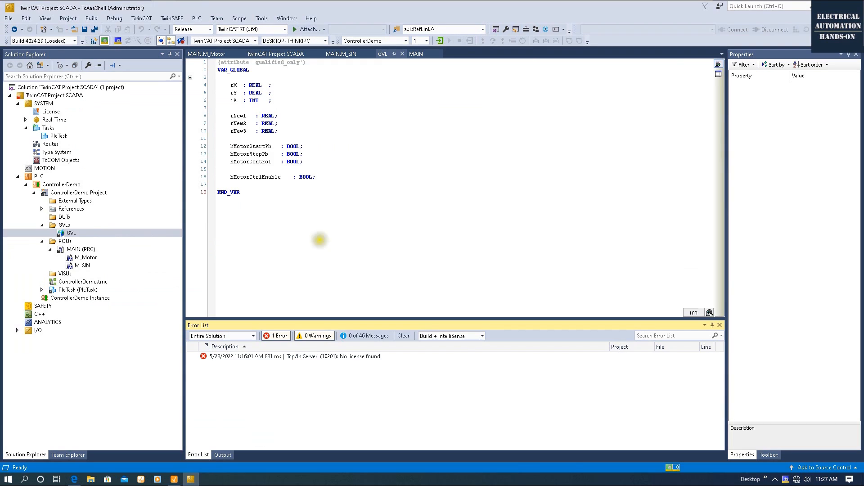
{"action": "double_click", "coordinate": [82, 265]}
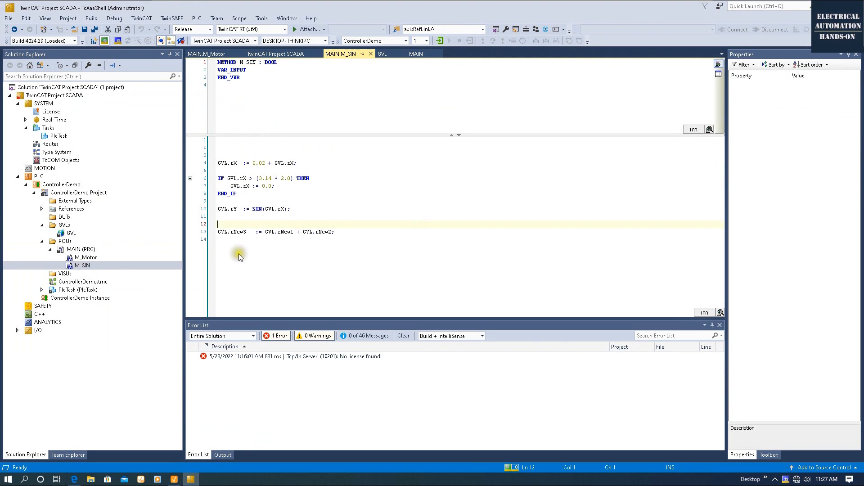
{"action": "double_click", "coordinate": [86, 258]}
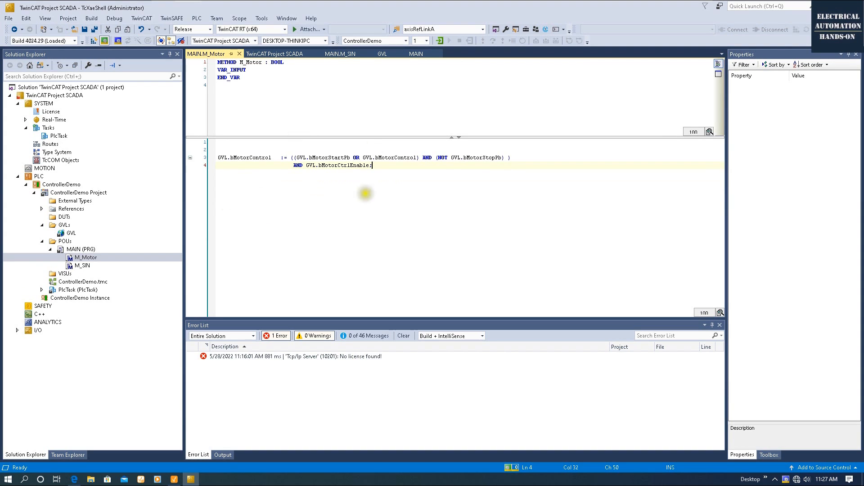
{"action": "key", "text": "Return"}
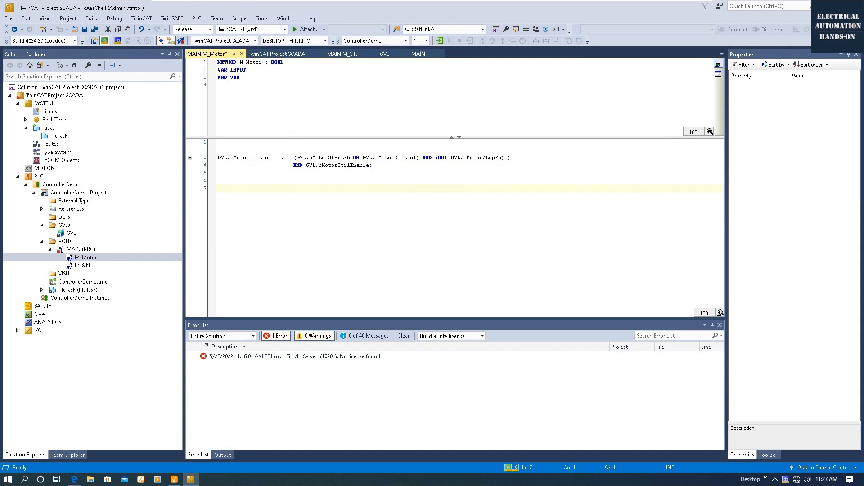
Add the lines 'GVL.bMotorStartPb := FALSE;' and 'GVL.bMotorStopPb := FALSE;' to M_Motor.
{"action": "left_click_drag", "start_coordinate": [350, 157], "coordinate": [297, 157]}
{"action": "key", "text": "ctrl+c"}
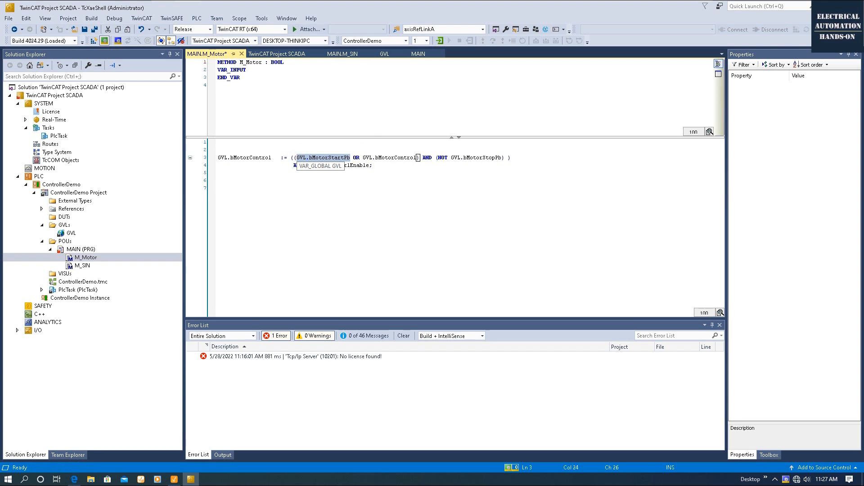
{"action": "left_click", "coordinate": [222, 189]}
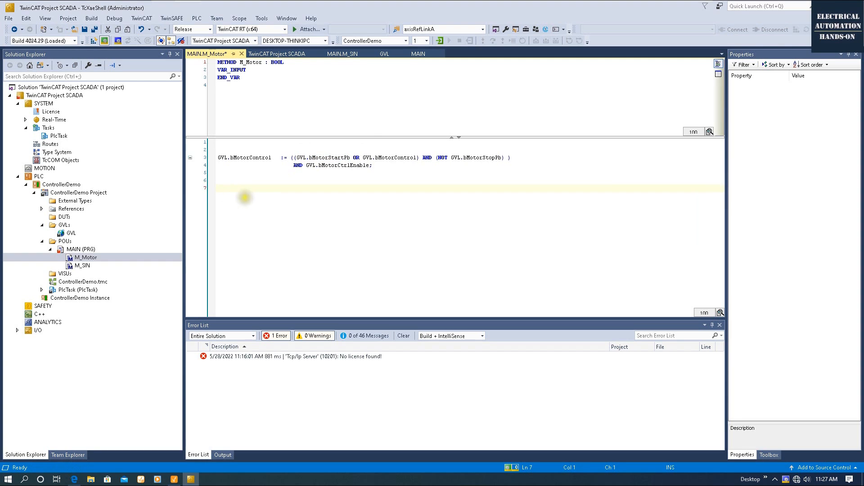
{"action": "key", "text": "ctrl+v"}
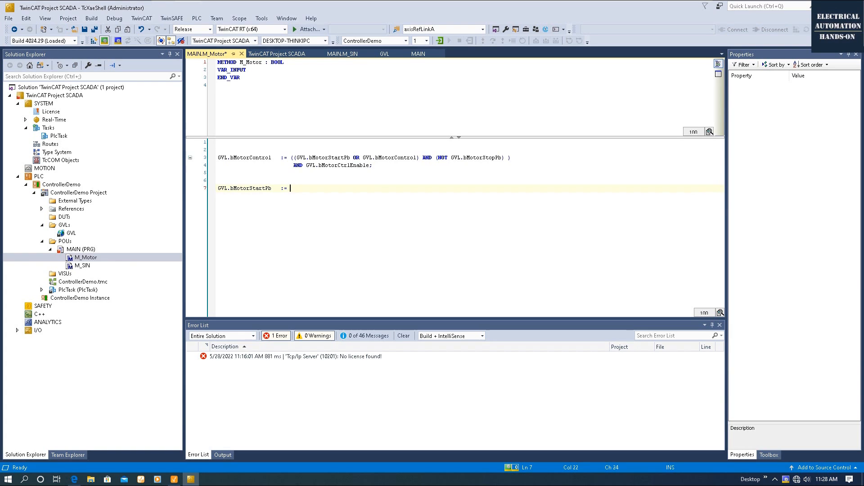
{"action": "type", "text": ":= FLS"}
{"action": "type", "text": "SE"}
{"action": "left_click_drag", "start_coordinate": [451, 157], "coordinate": [503, 158]}
{"action": "key", "text": "ctrl+c"}
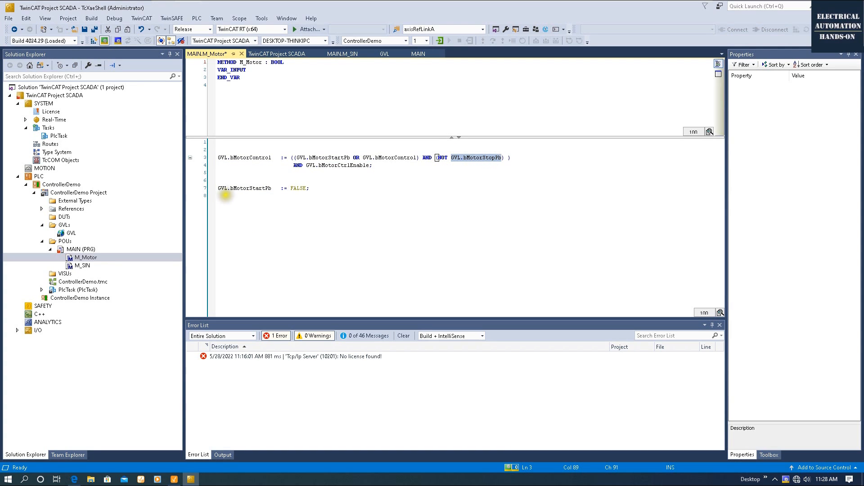
{"action": "left_click", "coordinate": [225, 196]}
{"action": "key", "text": "ctrl+v"}
{"action": "key", "text": "Tab"}
{"action": "key", "text": "Tab"}
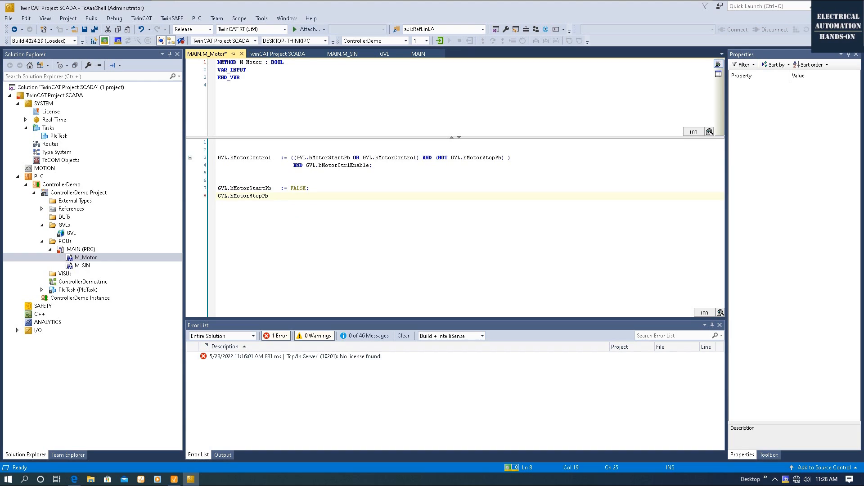
{"action": "type", "text": ":= FALSE;"}
{"action": "left_click", "coordinate": [327, 157]}
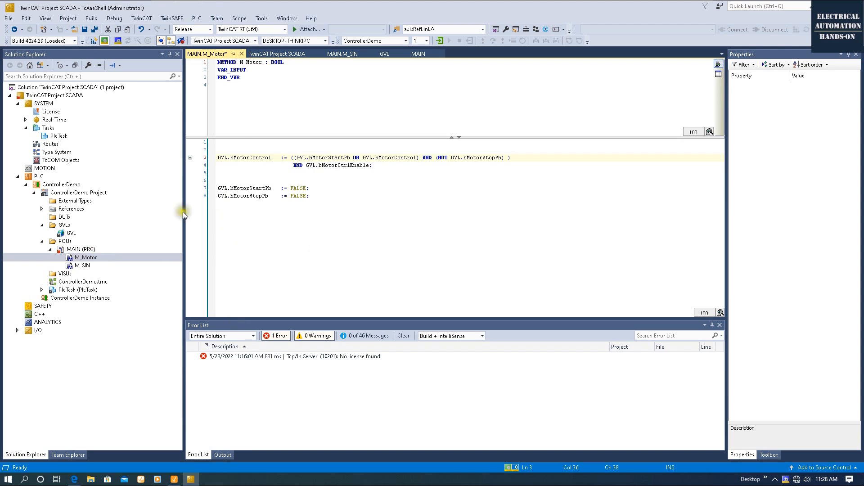
Save M_Motor and log in with an online change to download it.
{"action": "left_click", "coordinate": [88, 250]}
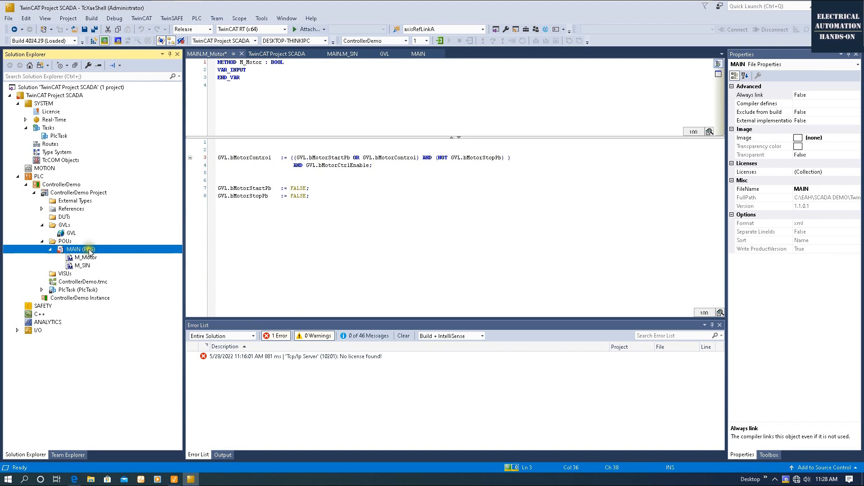
{"action": "left_click_drag", "start_coordinate": [311, 197], "coordinate": [205, 182]}
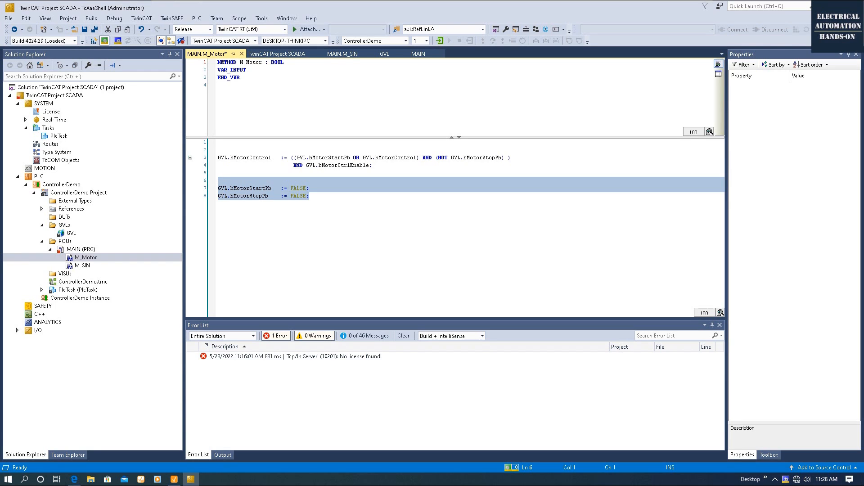
{"action": "left_click", "coordinate": [324, 196]}
{"action": "left_click", "coordinate": [94, 29]}
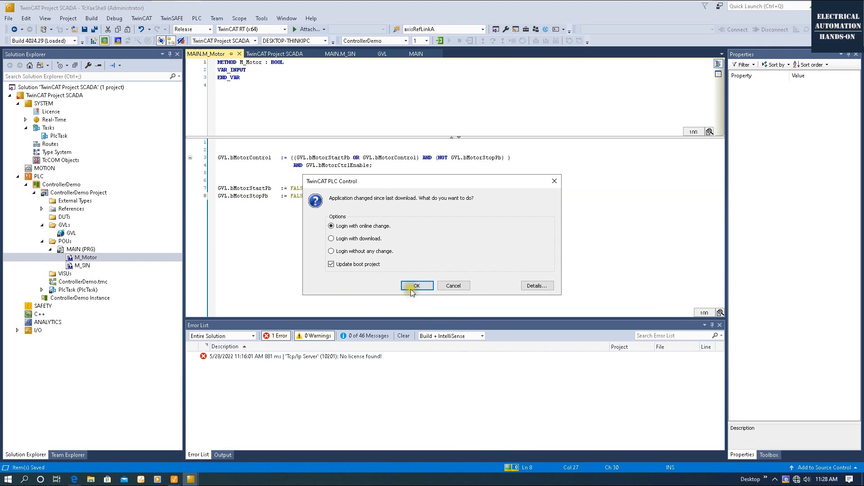
{"action": "left_click", "coordinate": [415, 286]}
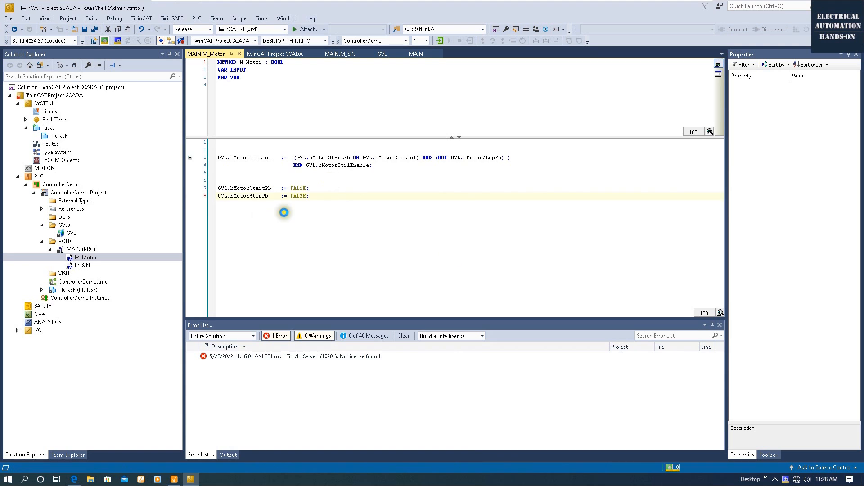
{"action": "left_click", "coordinate": [174, 480]}
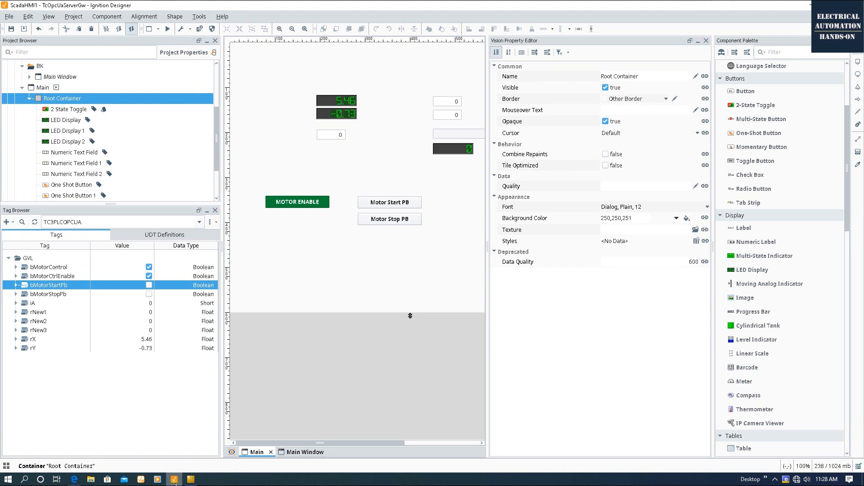
In preview, press Motor Start PB and Motor Stop PB repeatedly to toggle bMotorControl, then disable the motor.
{"action": "left_click", "coordinate": [148, 285]}
{"action": "left_click", "coordinate": [167, 28]}
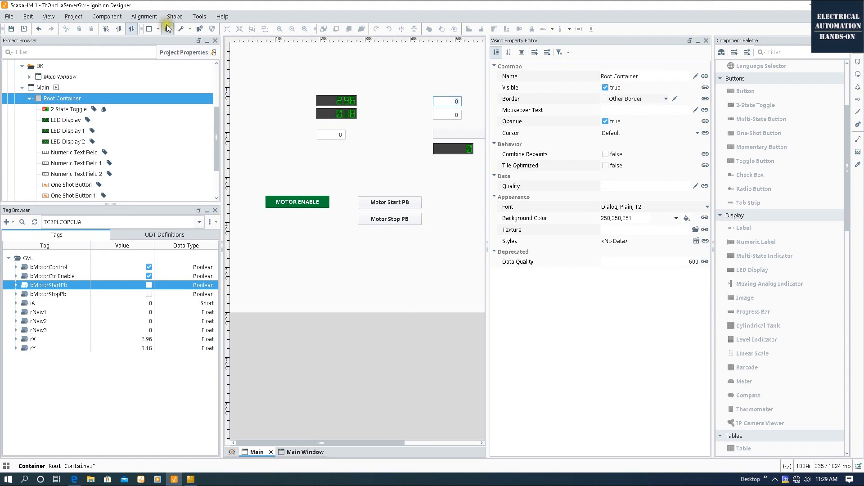
{"action": "left_click", "coordinate": [393, 201]}
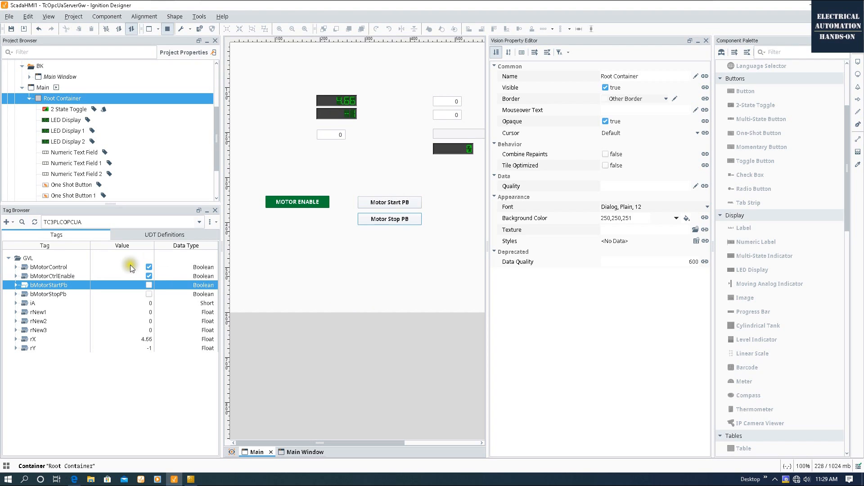
{"action": "left_click", "coordinate": [406, 220]}
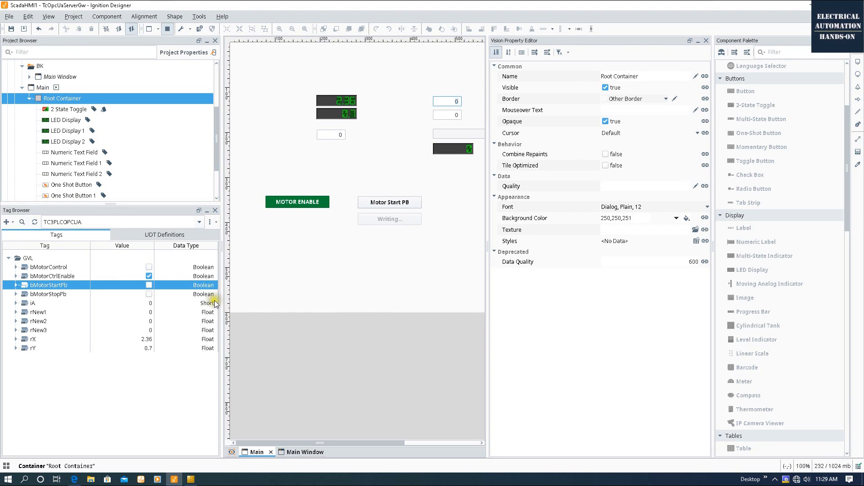
{"action": "left_click", "coordinate": [126, 270]}
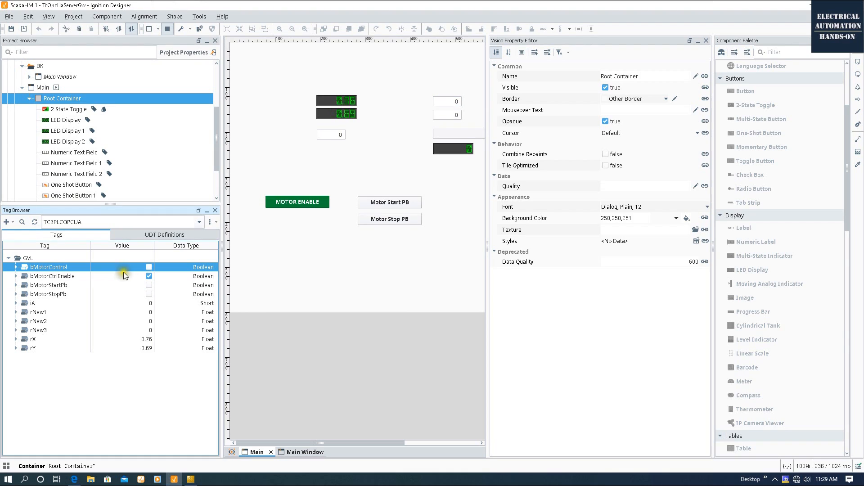
{"action": "left_click", "coordinate": [404, 202]}
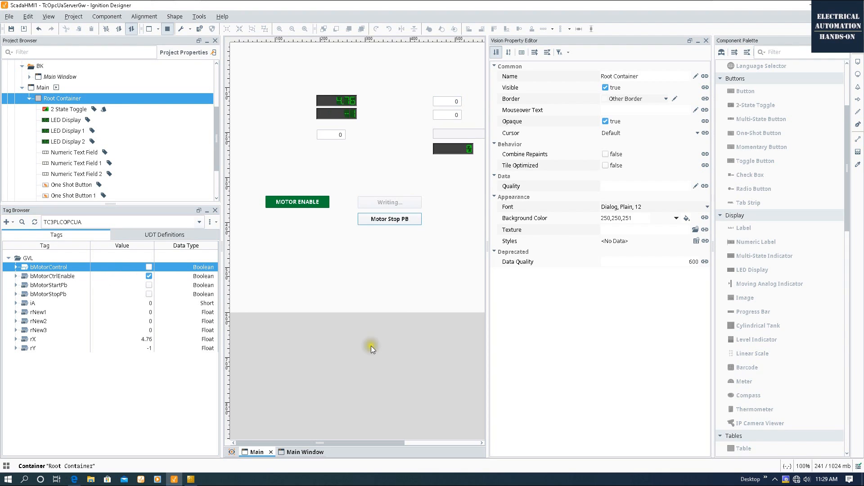
{"action": "left_click", "coordinate": [384, 221]}
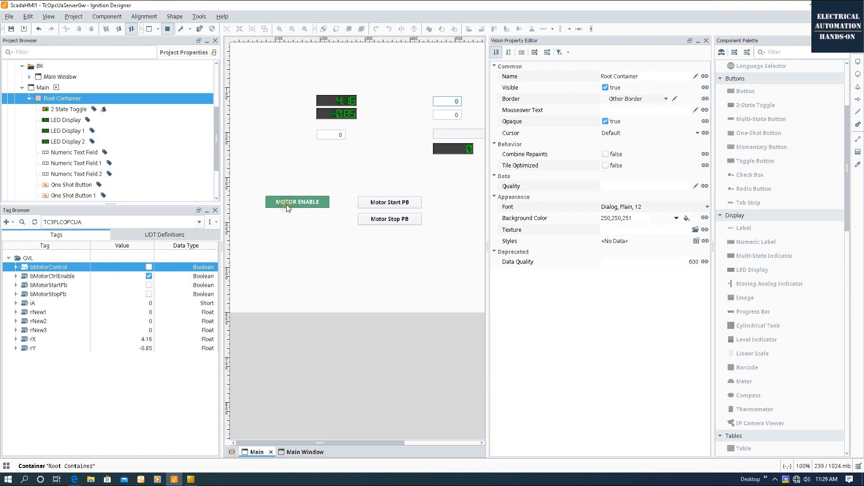
{"action": "left_click", "coordinate": [388, 202]}
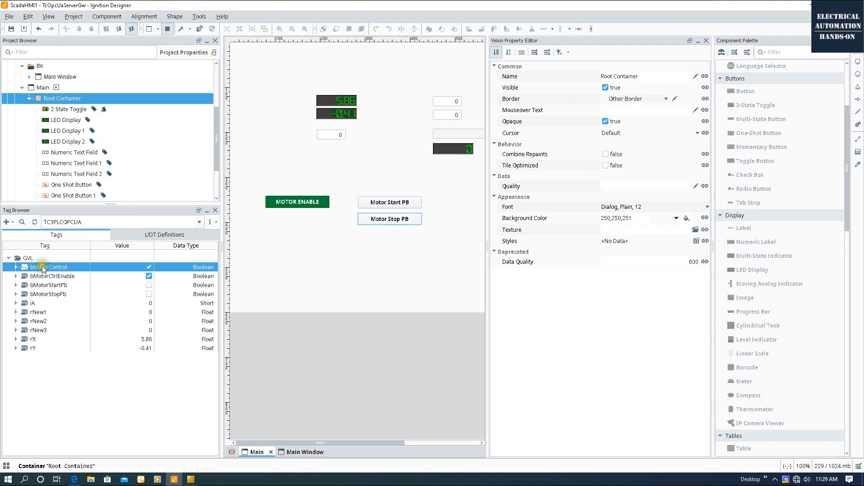
{"action": "left_click", "coordinate": [297, 204]}
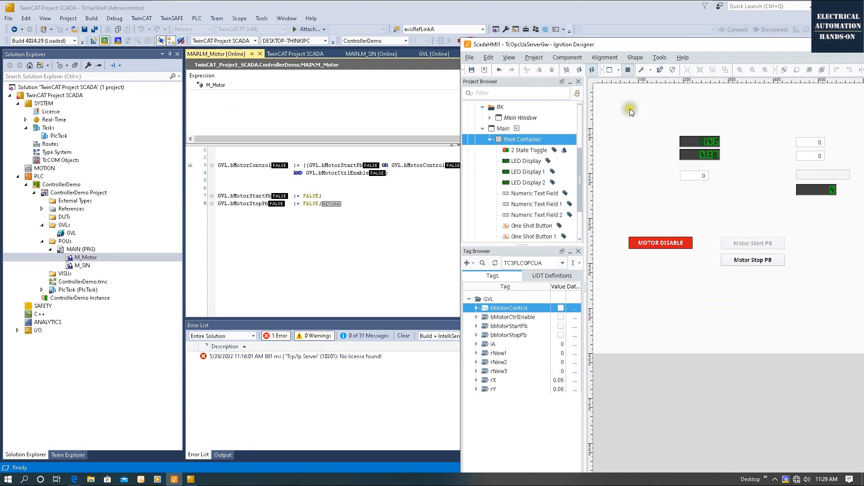
{"action": "left_click_drag", "start_coordinate": [677, 45], "coordinate": [710, 24]}
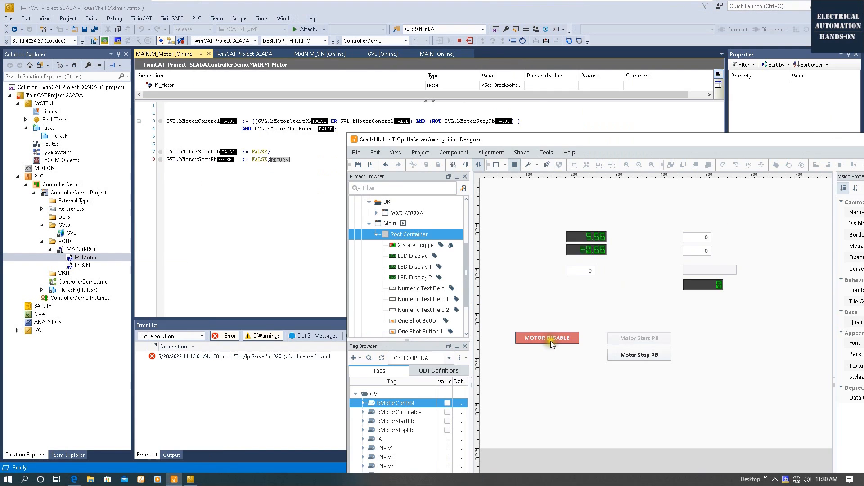
{"action": "left_click", "coordinate": [550, 341]}
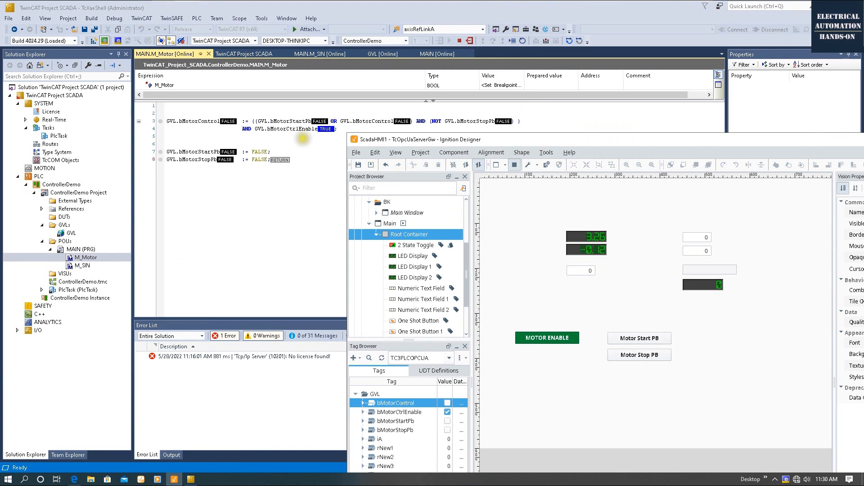
{"action": "left_click", "coordinate": [641, 339]}
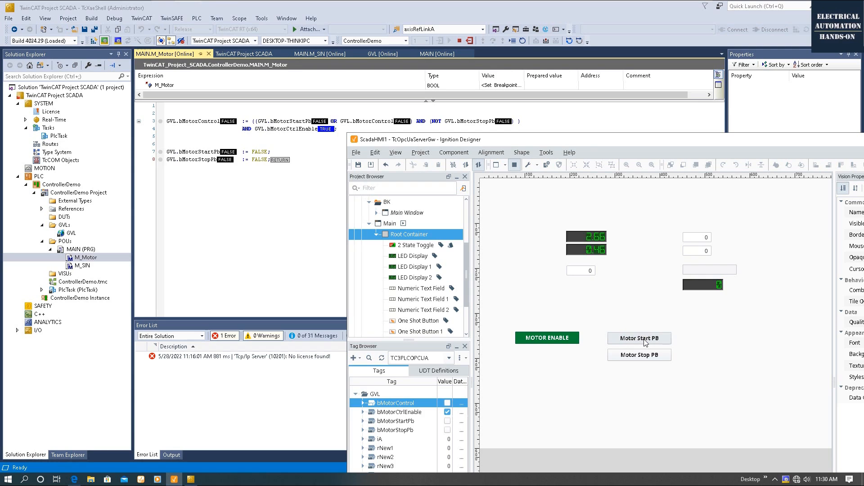
{"action": "left_click", "coordinate": [644, 339]}
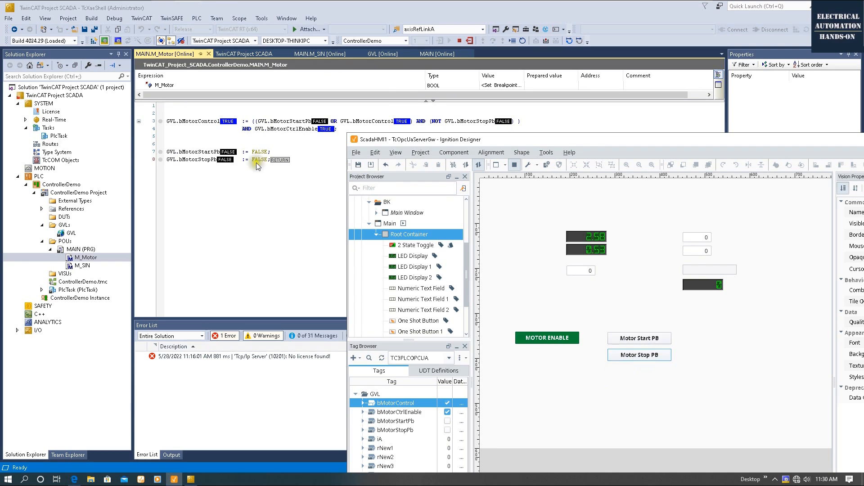
{"action": "left_click", "coordinate": [642, 358]}
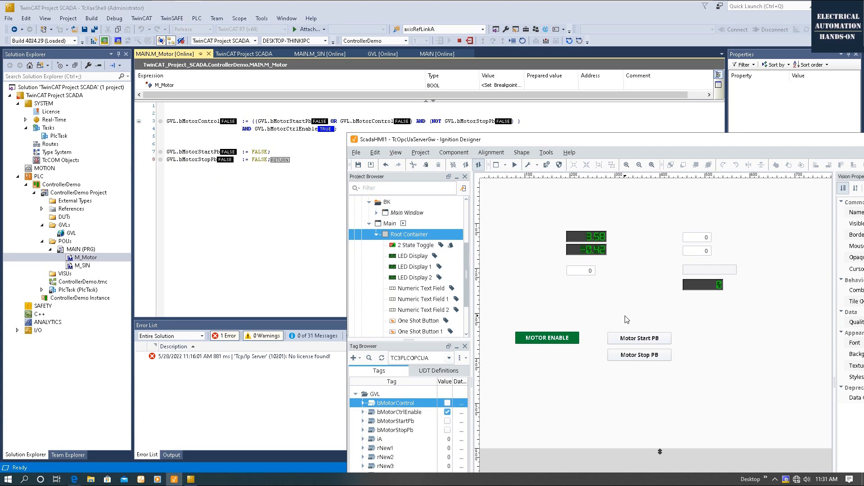
Log out of the PLC and comment out M_Motor's two pushbutton FALSE reset lines.
{"action": "left_click", "coordinate": [297, 198]}
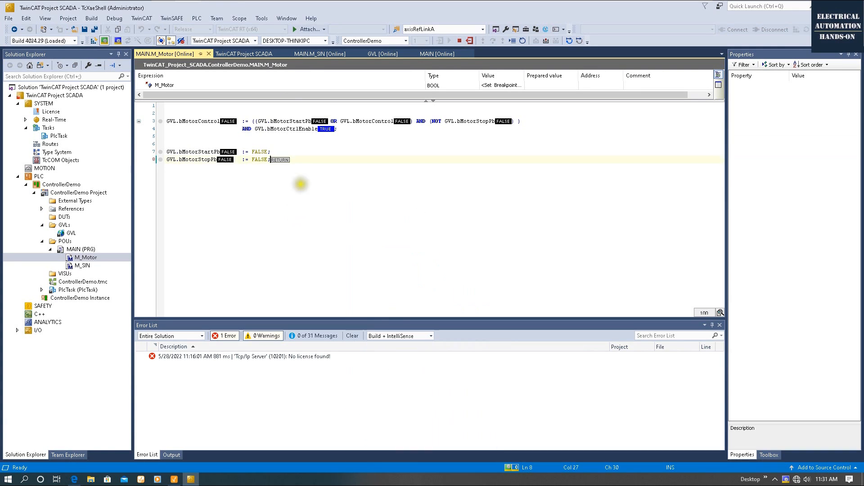
{"action": "left_click", "coordinate": [469, 40]}
{"action": "left_click_drag", "start_coordinate": [296, 161], "coordinate": [167, 134]}
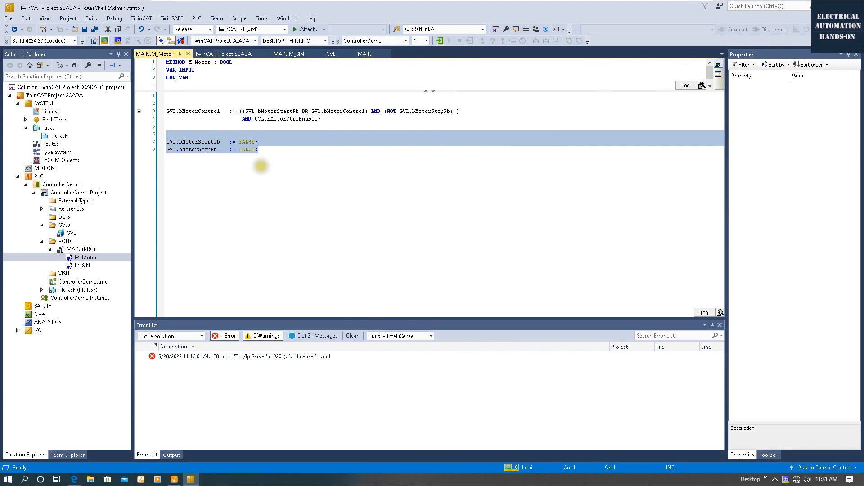
{"action": "right_click", "coordinate": [655, 40]}
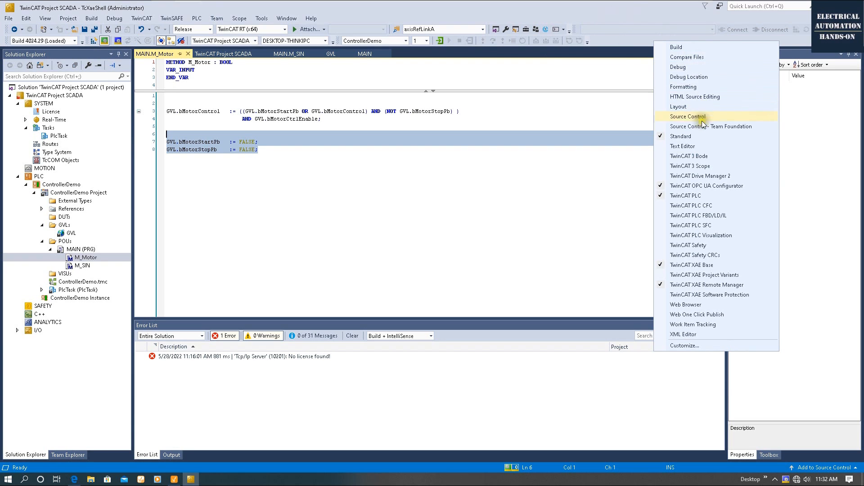
{"action": "left_click", "coordinate": [693, 146]}
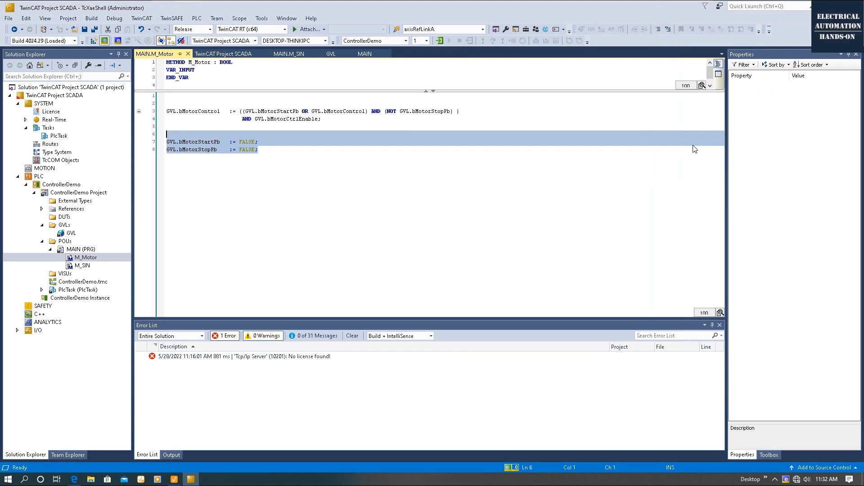
{"action": "left_click", "coordinate": [659, 29]}
{"action": "left_click", "coordinate": [303, 263]}
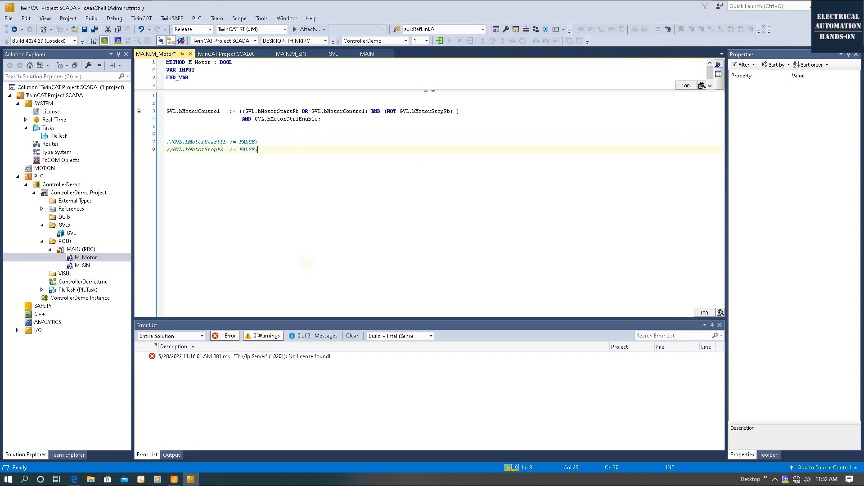
Log back in to download the change, then bring Ignition Designer forward full-screen.
{"action": "left_click", "coordinate": [442, 42]}
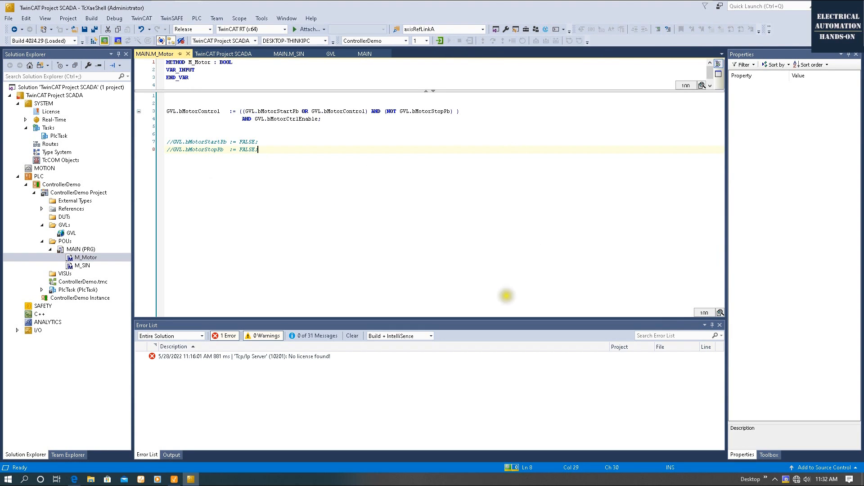
{"action": "left_click", "coordinate": [422, 286]}
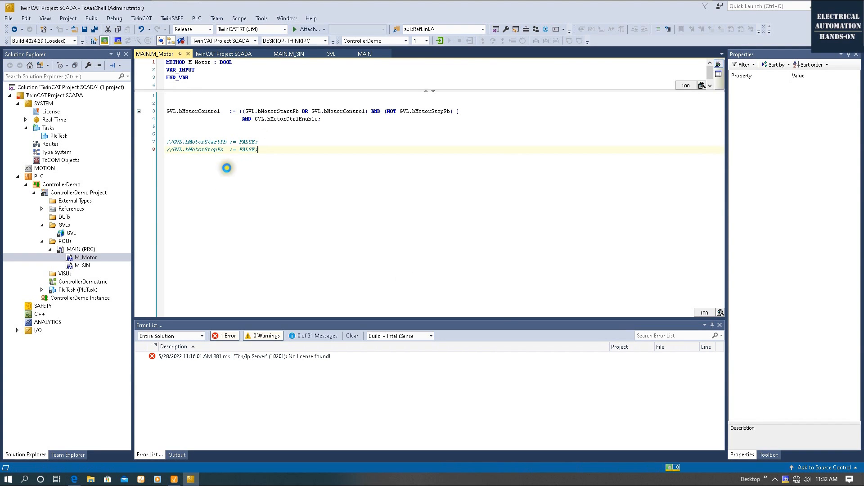
{"action": "left_click", "coordinate": [220, 403]}
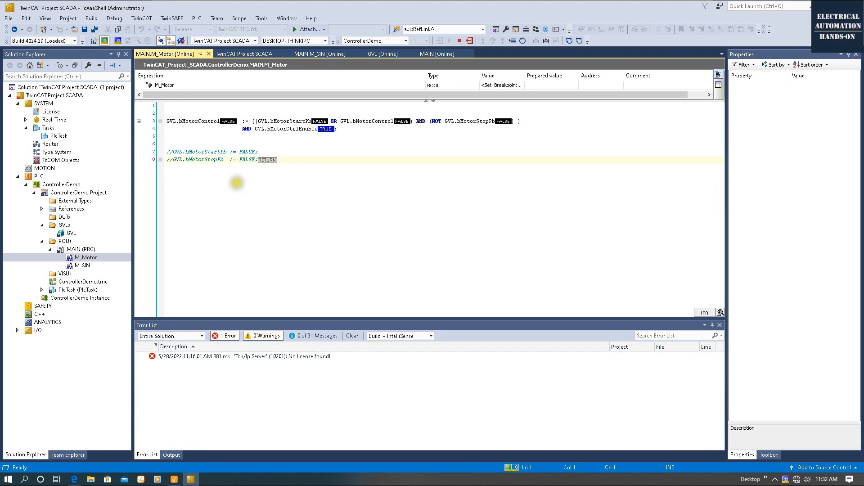
{"action": "left_click", "coordinate": [174, 479]}
{"action": "left_click_drag", "start_coordinate": [665, 141], "coordinate": [482, 0]}
Delete both one-shot buttons, Motor Start PB and Motor Stop PB, from the window.
{"action": "left_click_drag", "start_coordinate": [243, 178], "coordinate": [374, 269]}
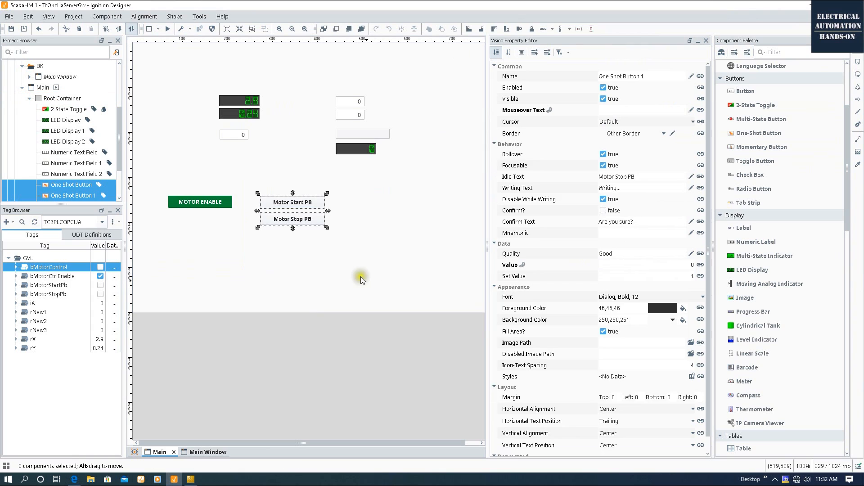
{"action": "left_click_drag", "start_coordinate": [330, 248], "coordinate": [244, 173]}
{"action": "key", "text": "Delete"}
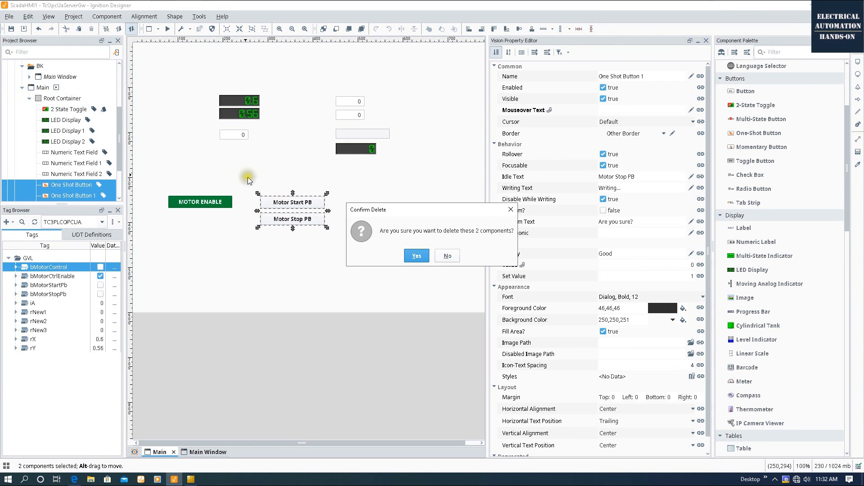
{"action": "left_click", "coordinate": [413, 255]}
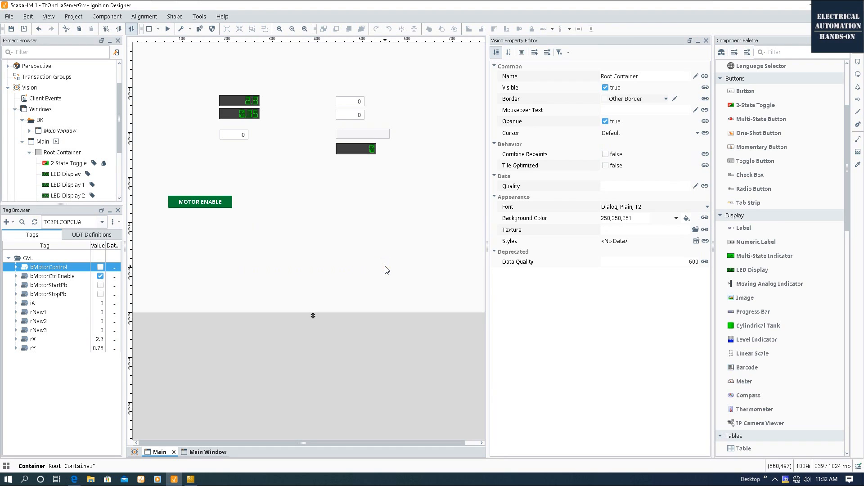
Place a Momentary Button from the Component Palette beside the MOTOR ENABLE toggle.
{"action": "left_click_drag", "start_coordinate": [54, 285], "coordinate": [293, 236]}
{"action": "mouse_move", "coordinate": [316, 256]}
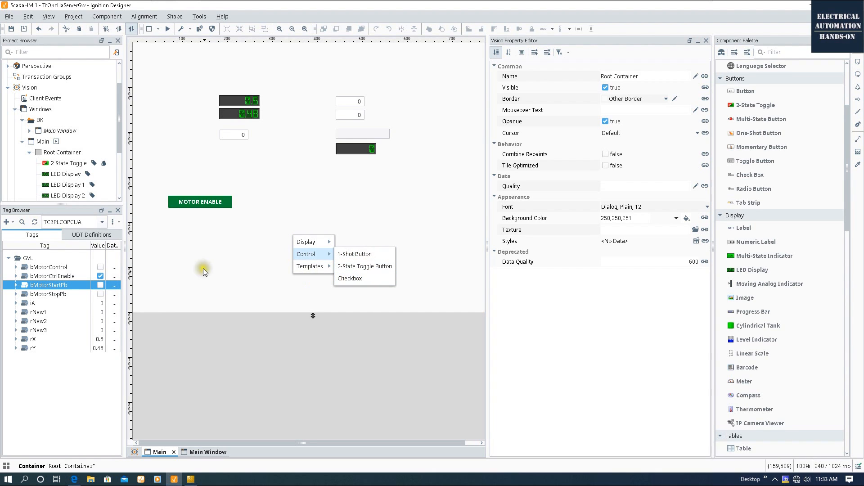
{"action": "left_click", "coordinate": [260, 212]}
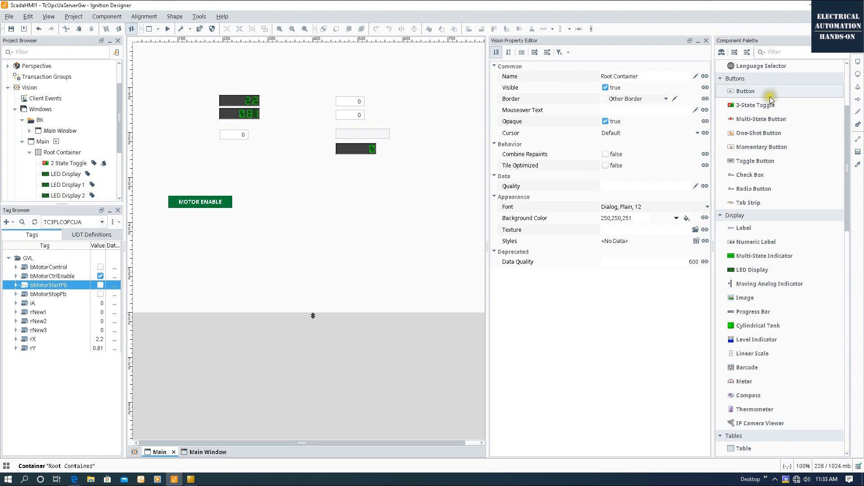
{"action": "mouse_move", "coordinate": [848, 113]}
{"action": "left_mouse_down"}
{"action": "mouse_move", "coordinate": [848, 77]}
{"action": "mouse_move", "coordinate": [847, 114]}
{"action": "left_mouse_up"}
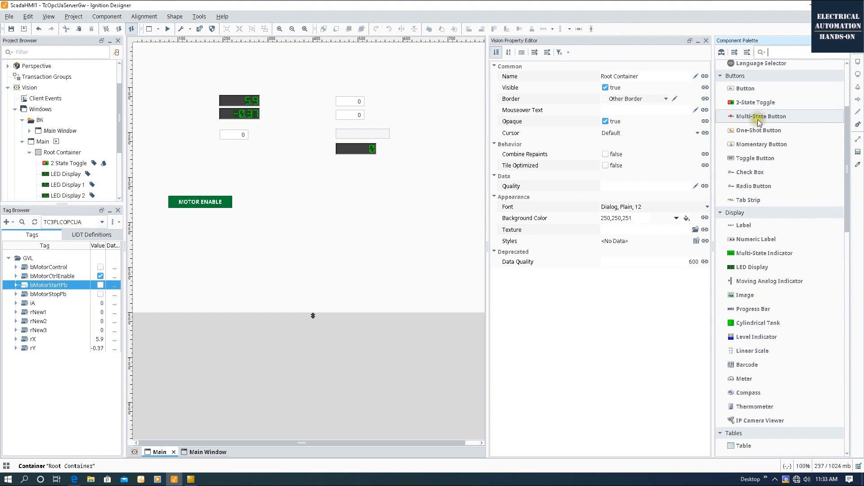
{"action": "left_click", "coordinate": [752, 146]}
{"action": "left_click", "coordinate": [265, 196]}
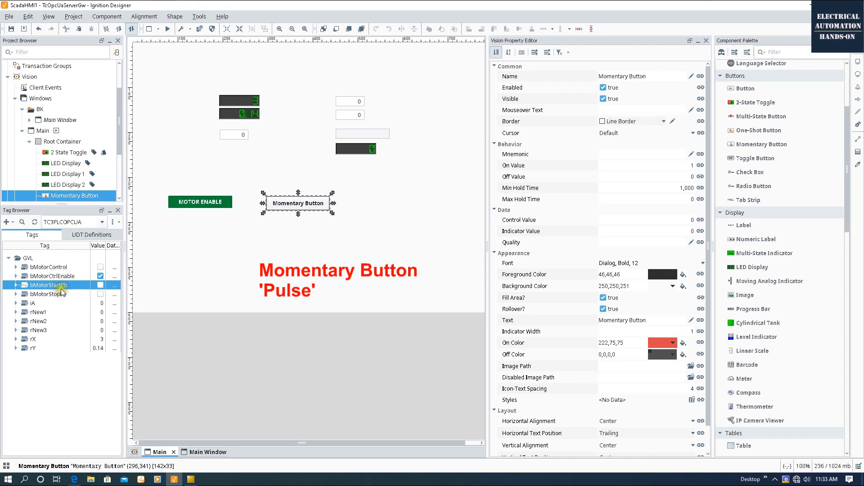
Bind the momentary button to bMotorStartPb, set its Text to 'Motor Start PB', and drop another momentary button below.
{"action": "left_click_drag", "start_coordinate": [61, 288], "coordinate": [296, 206]}
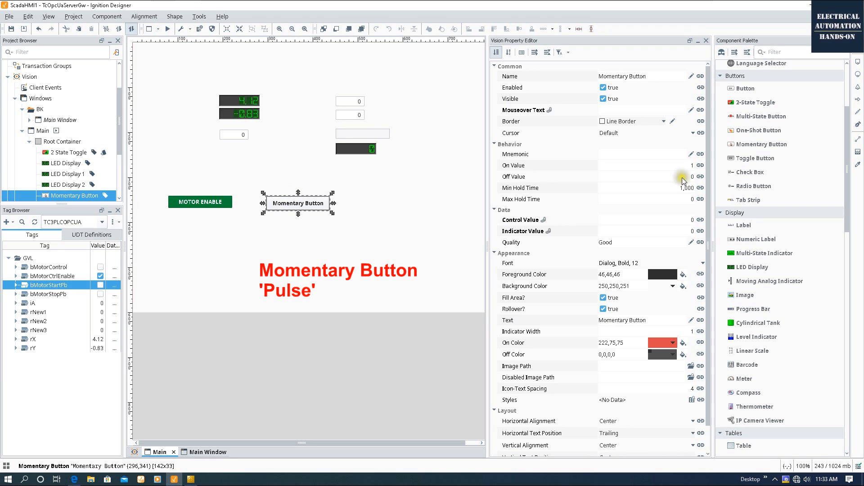
{"action": "left_click", "coordinate": [644, 322]}
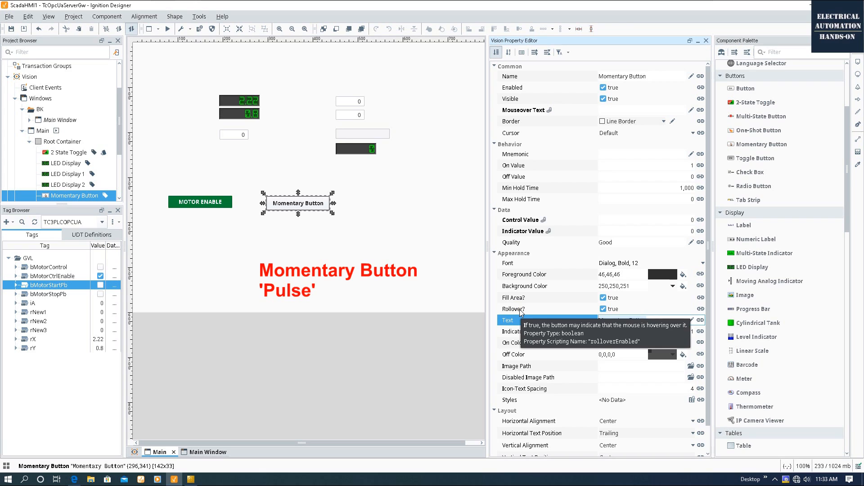
{"action": "type", "text": "Motor Start Pb"}
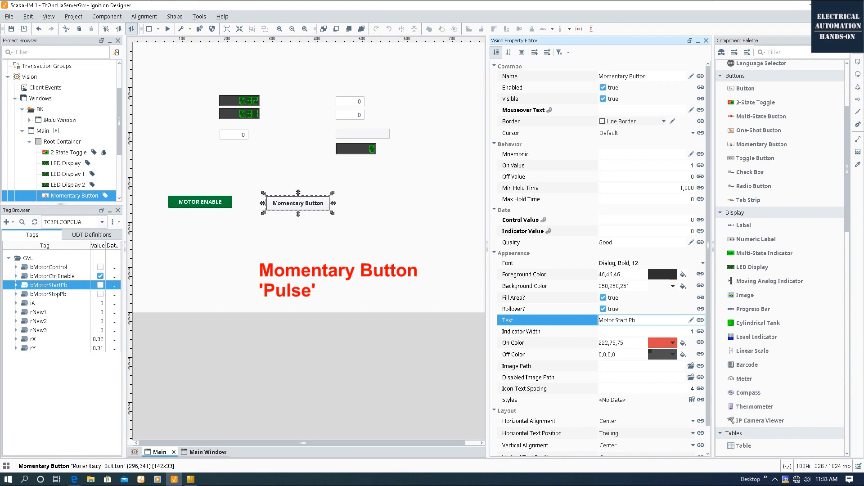
{"action": "key", "text": "BackSpace"}
{"action": "type", "text": "B"}
{"action": "left_click", "coordinate": [539, 344]}
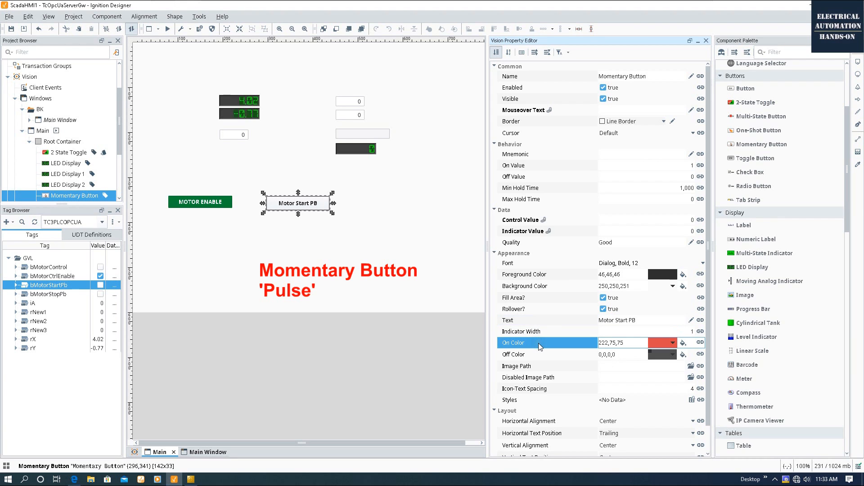
{"action": "left_click", "coordinate": [407, 257]}
{"action": "left_click", "coordinate": [751, 160]}
{"action": "left_click_drag", "start_coordinate": [754, 145], "coordinate": [266, 215]}
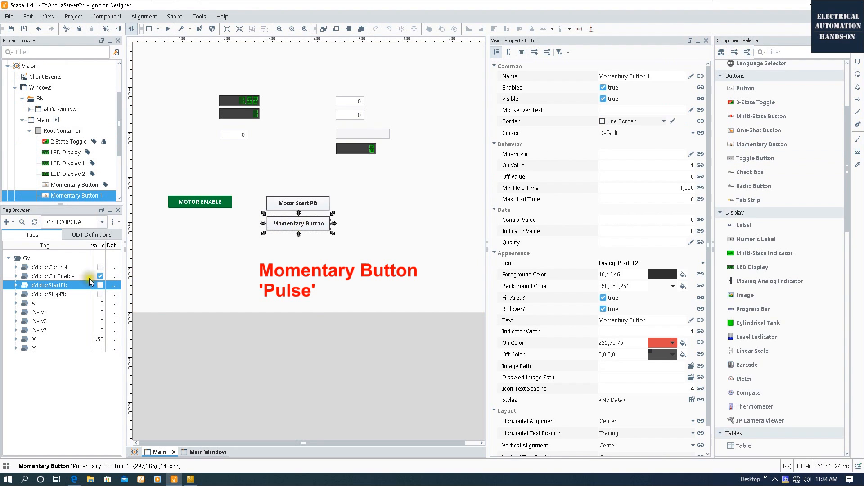
Bind Momentary Button 1's Control Value to bMotorStopPb and set its Text to 'Motor Stop PB'.
{"action": "left_click", "coordinate": [41, 297]}
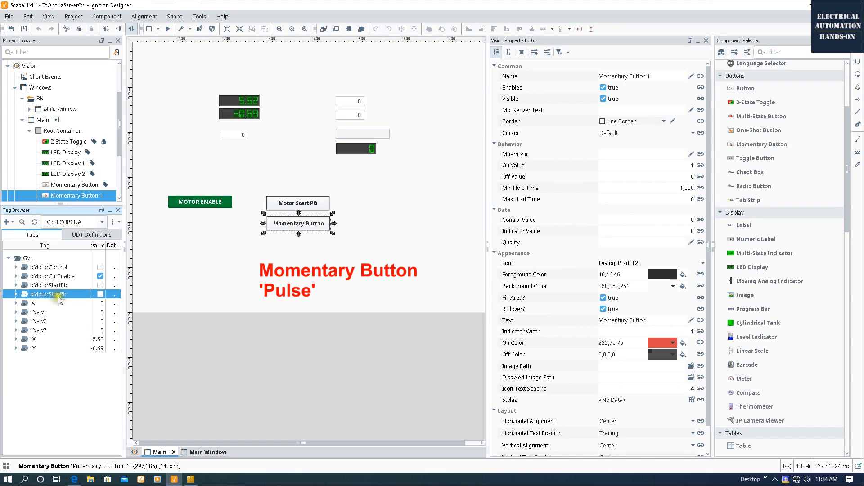
{"action": "left_click_drag", "start_coordinate": [59, 300], "coordinate": [285, 231]}
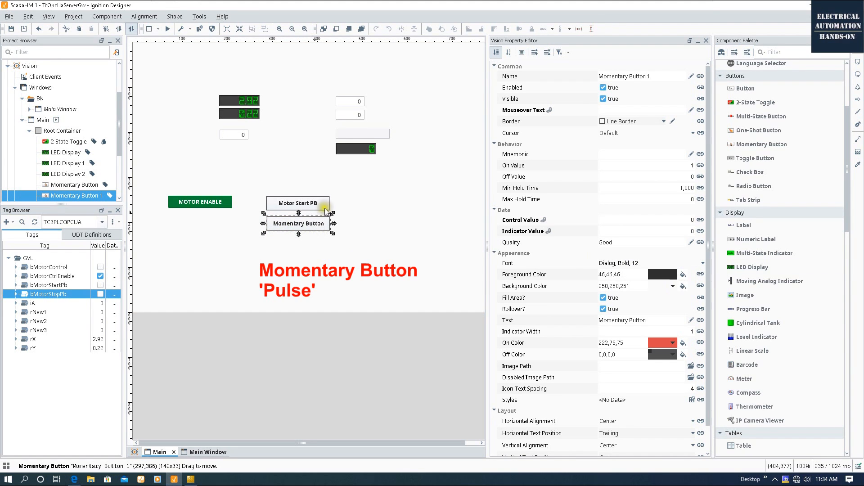
{"action": "left_click", "coordinate": [536, 232]}
{"action": "left_click", "coordinate": [628, 222]}
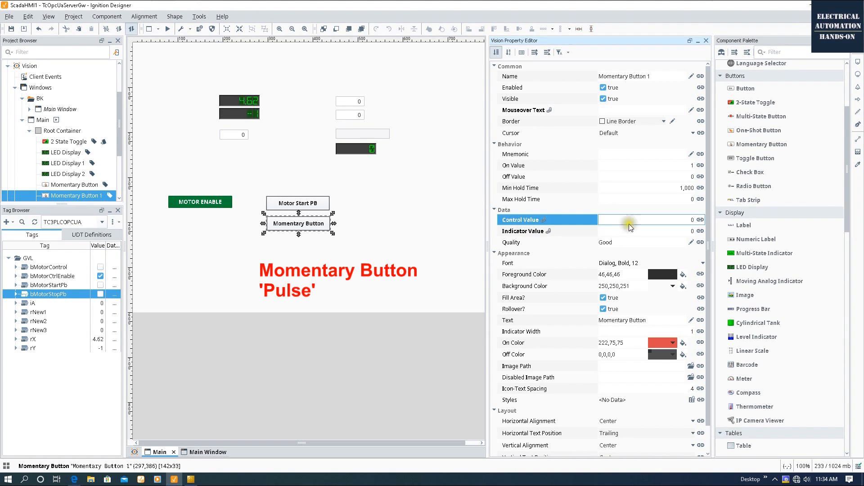
{"action": "left_click", "coordinate": [701, 221]}
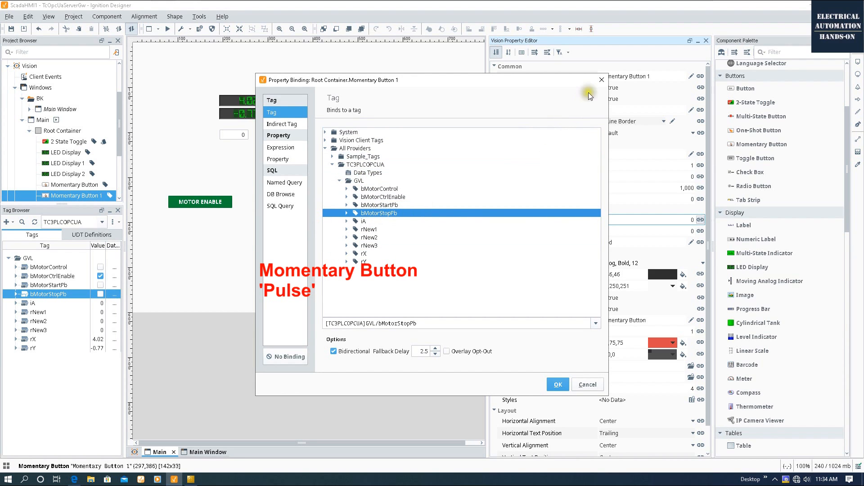
{"action": "left_click", "coordinate": [601, 80]}
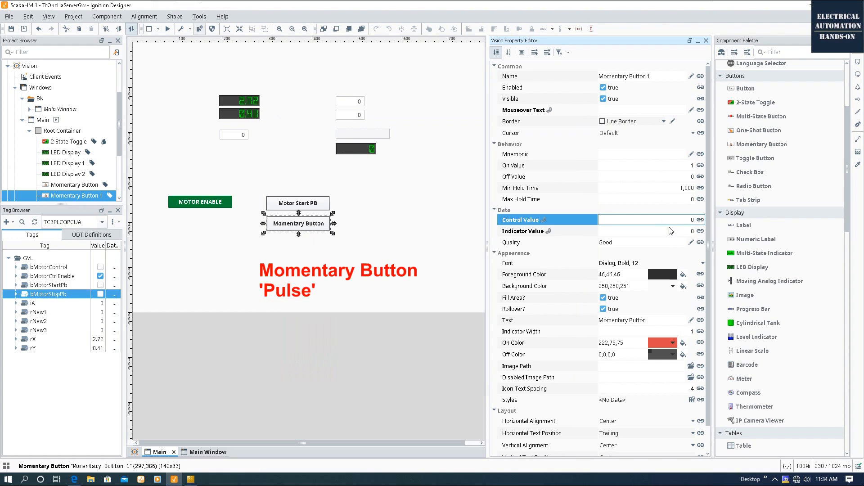
{"action": "left_click", "coordinate": [634, 320]}
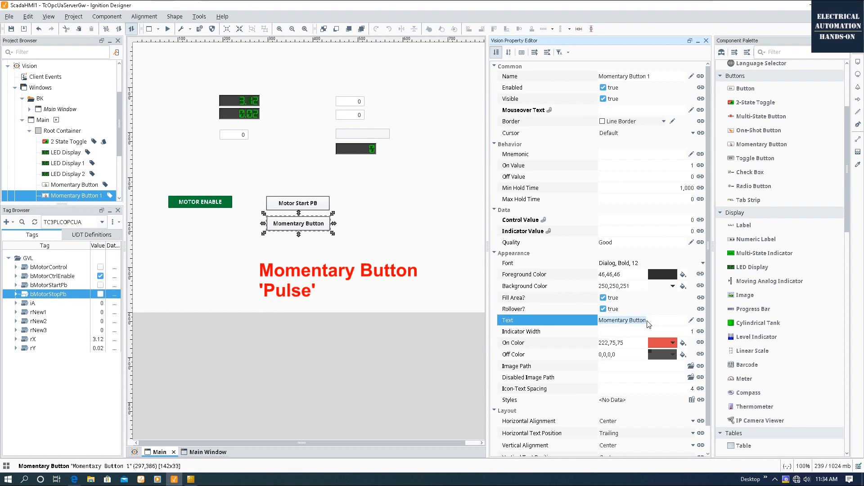
{"action": "type", "text": "Motor Stop PB"}
{"action": "key", "text": "Return"}
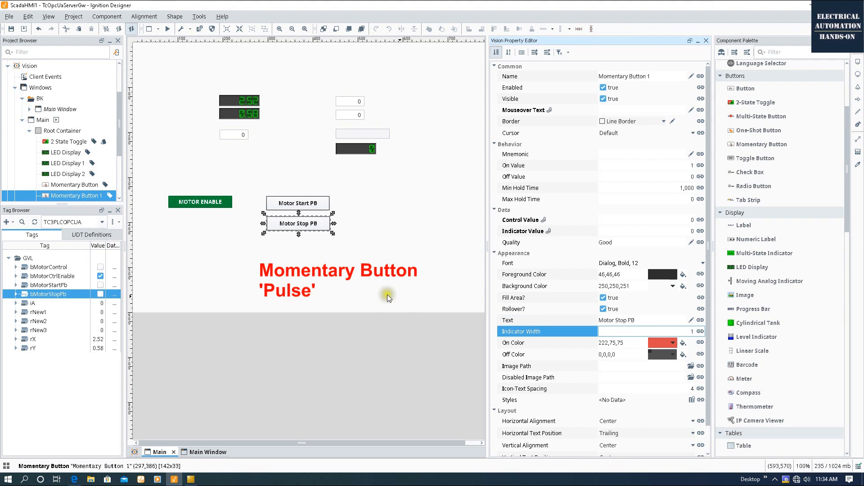
{"action": "left_click", "coordinate": [371, 302]}
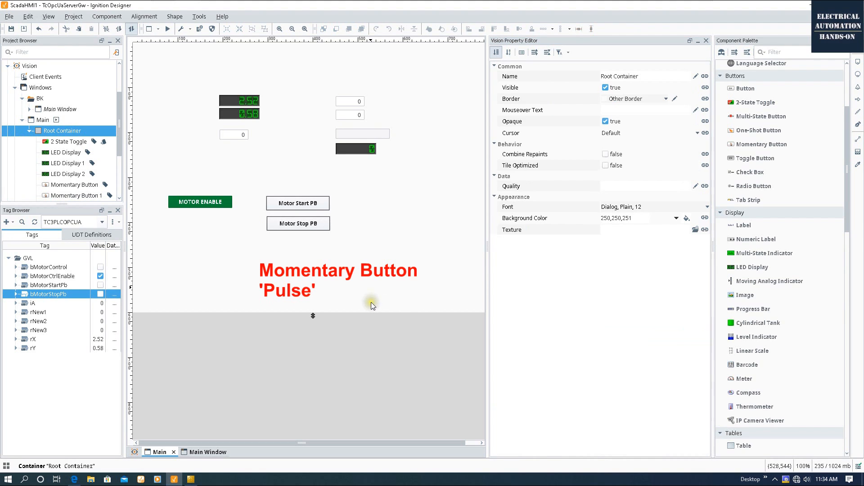
In preview, alternate Motor Start PB and Motor Stop PB while watching bMotorControl, then exit preview.
{"action": "left_click", "coordinate": [167, 29]}
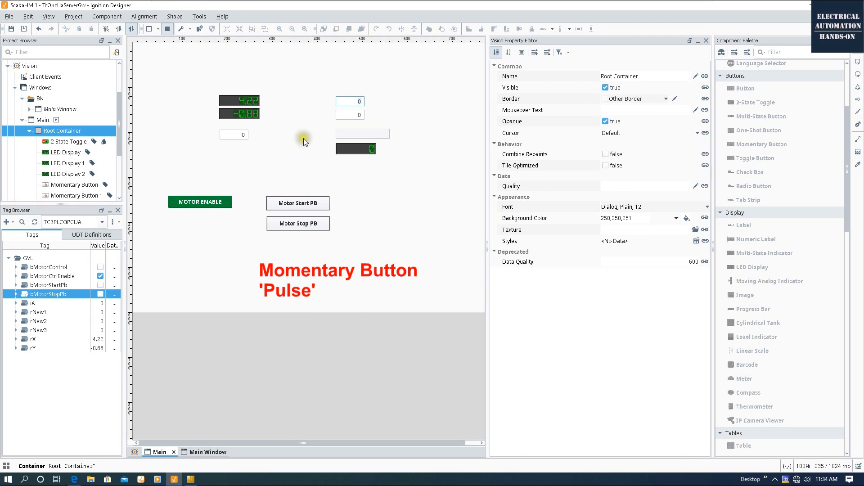
{"action": "left_click", "coordinate": [313, 205]}
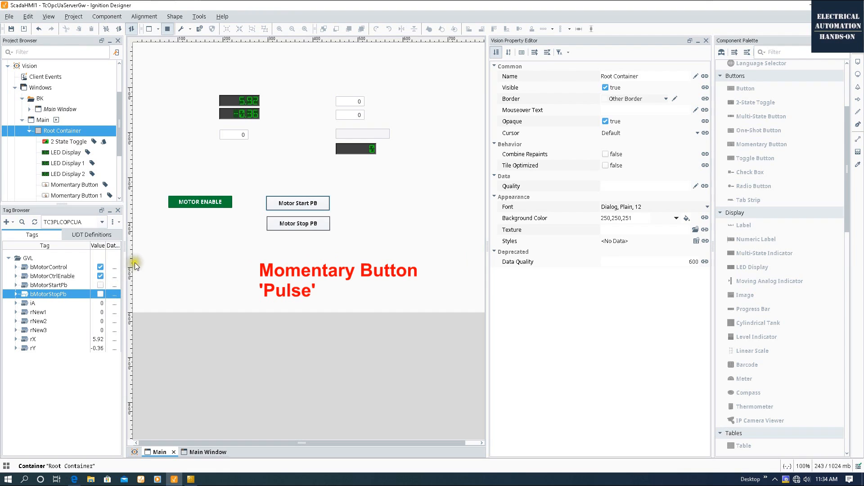
{"action": "left_click_drag", "start_coordinate": [124, 264], "coordinate": [151, 266]}
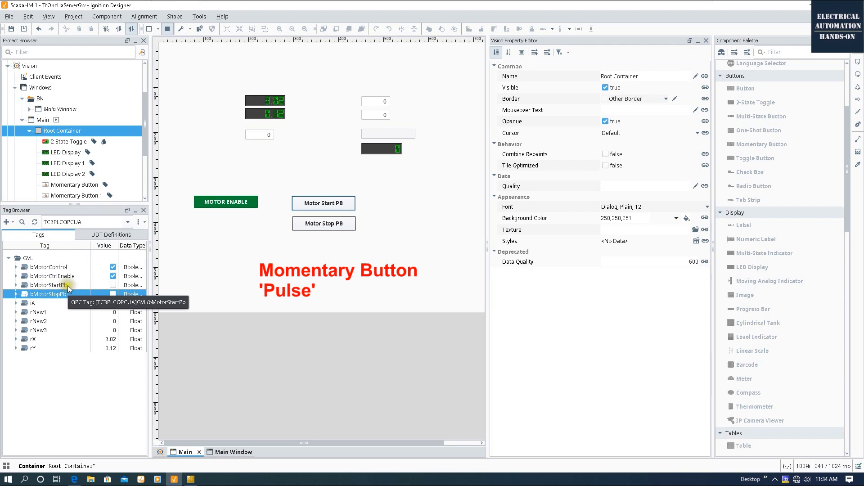
{"action": "left_click", "coordinate": [67, 266]}
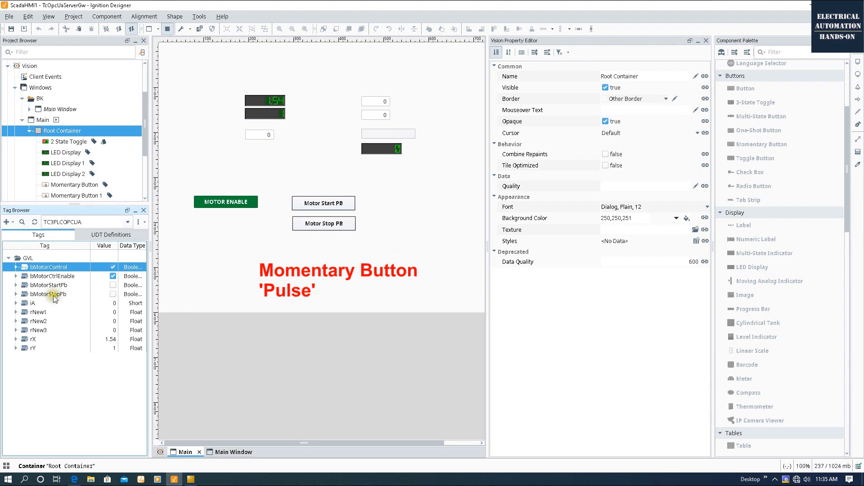
{"action": "left_click", "coordinate": [309, 225]}
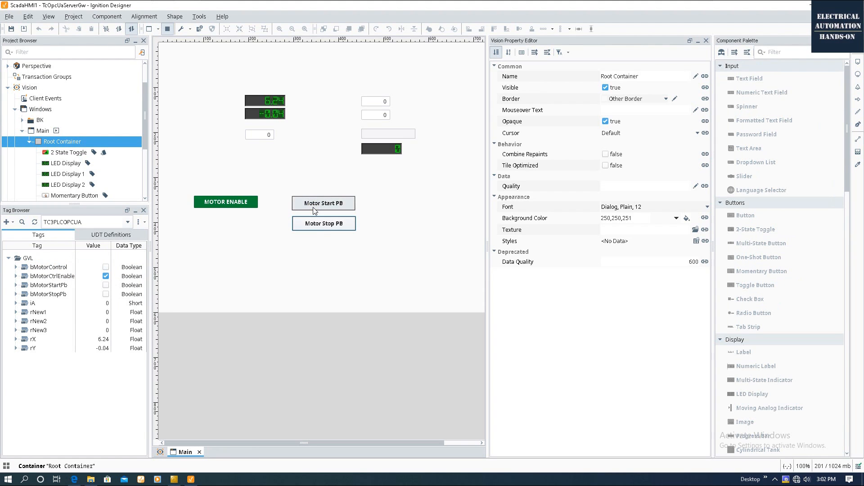
{"action": "left_click", "coordinate": [336, 226]}
{"action": "left_click", "coordinate": [63, 268]}
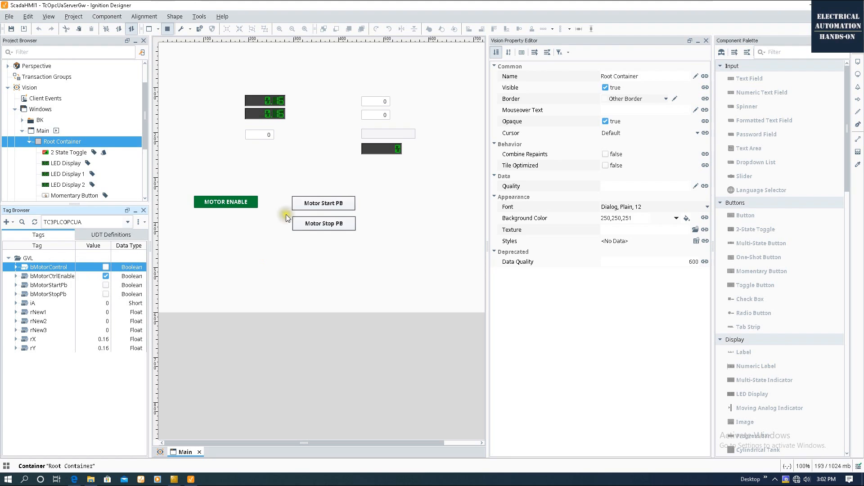
{"action": "left_click", "coordinate": [347, 205]}
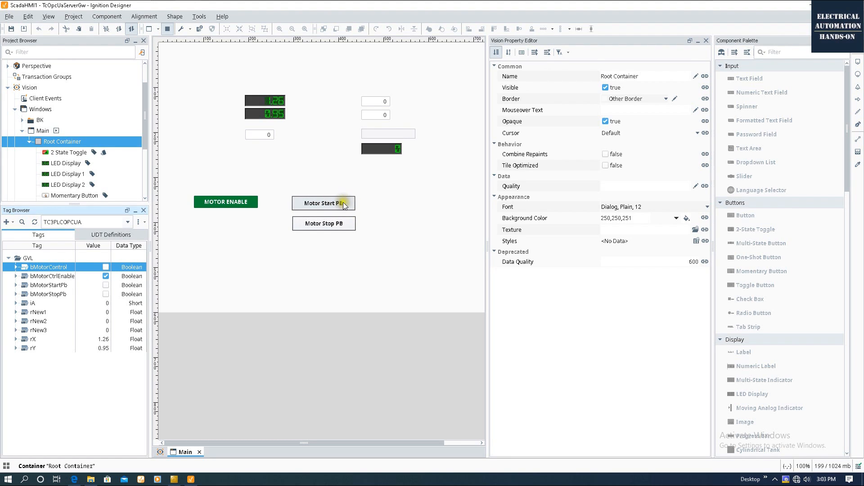
{"action": "left_click", "coordinate": [321, 228]}
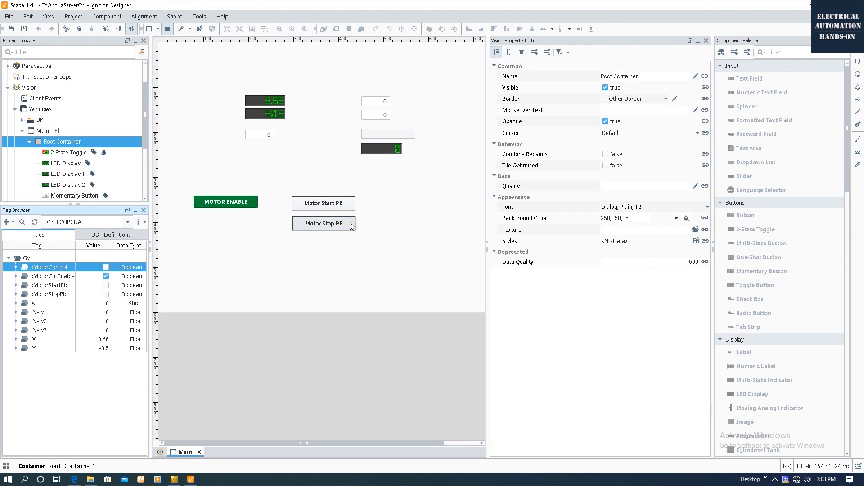
{"action": "left_click", "coordinate": [328, 202]}
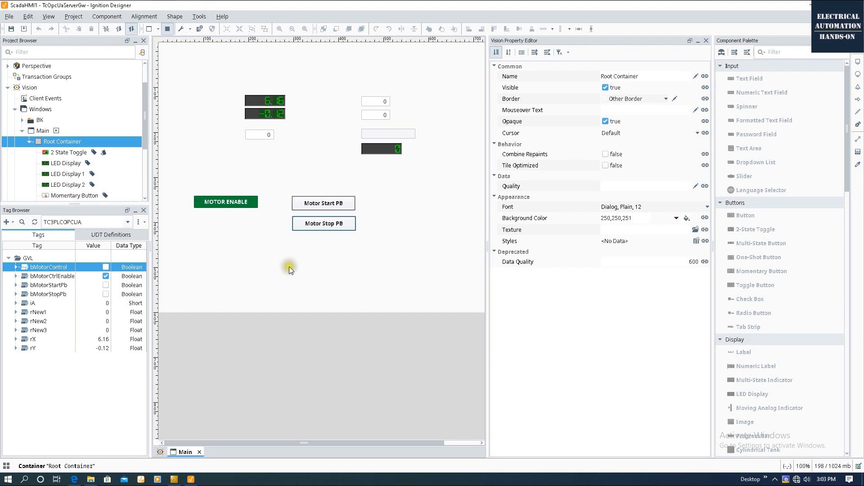
{"action": "left_click", "coordinate": [168, 28]}
Bind Motor Start PB's Control Value to the bMotorStartPb tag.
{"action": "left_click", "coordinate": [326, 204]}
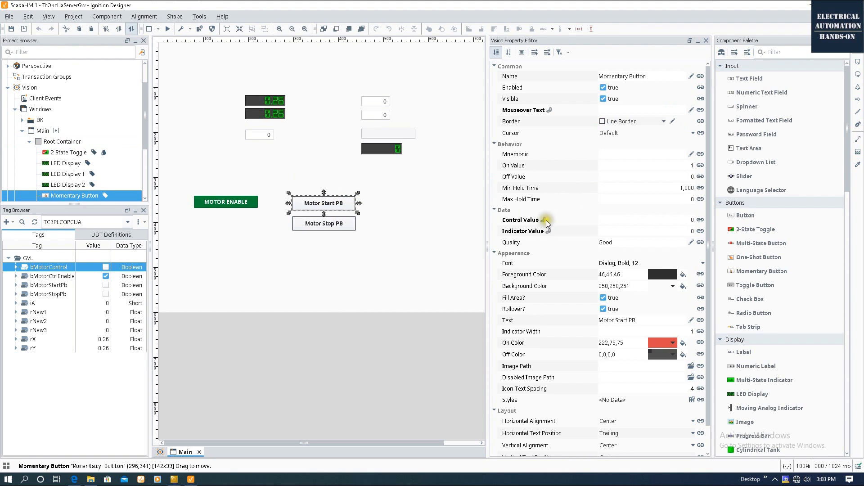
{"action": "left_click", "coordinate": [518, 221]}
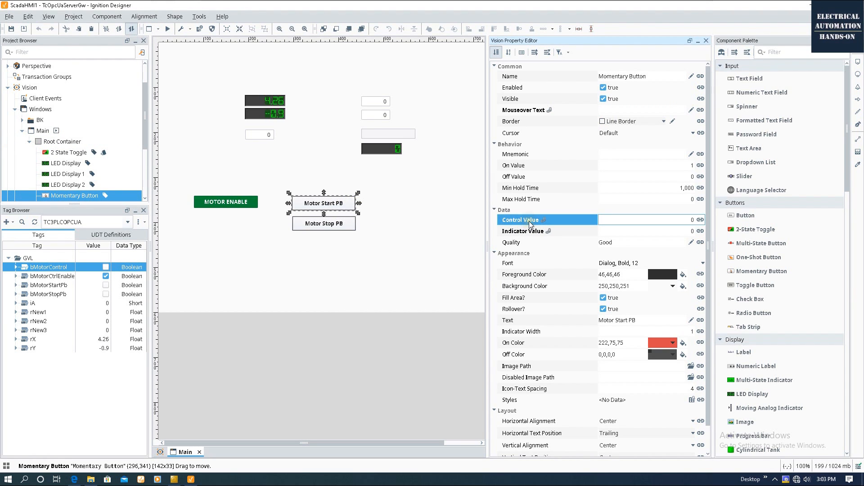
{"action": "left_click", "coordinate": [342, 204]}
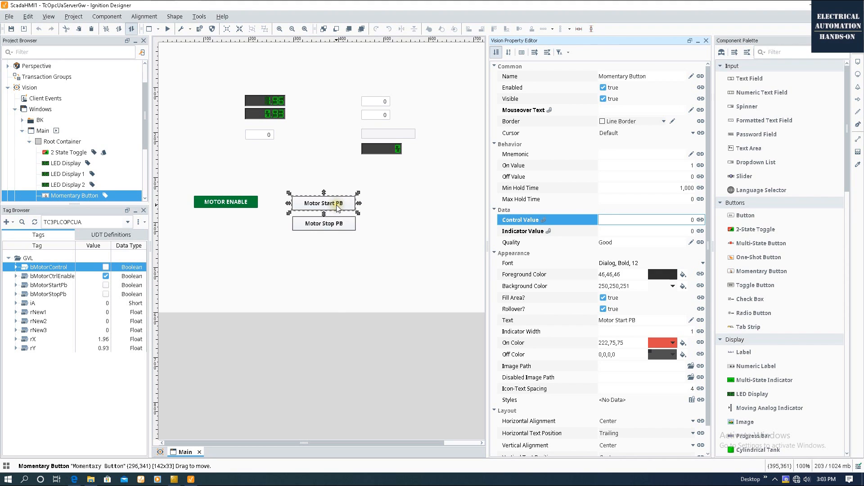
{"action": "left_click", "coordinate": [700, 220]}
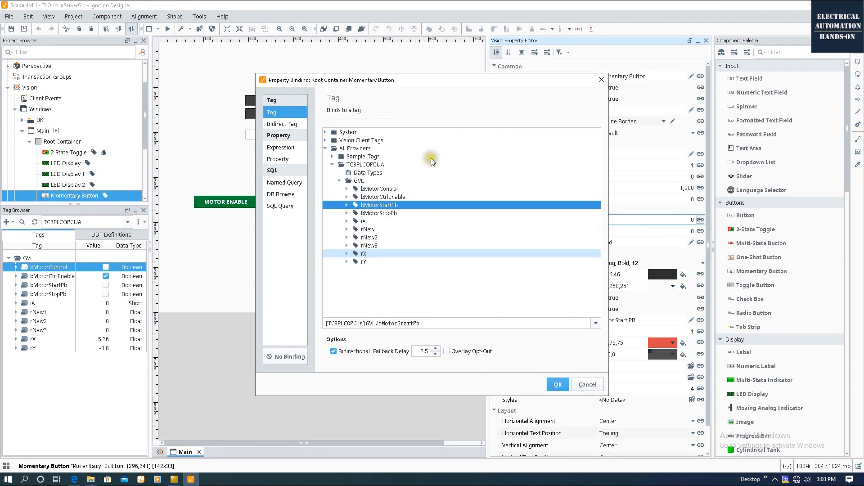
{"action": "left_click_drag", "start_coordinate": [440, 77], "coordinate": [590, 75]}
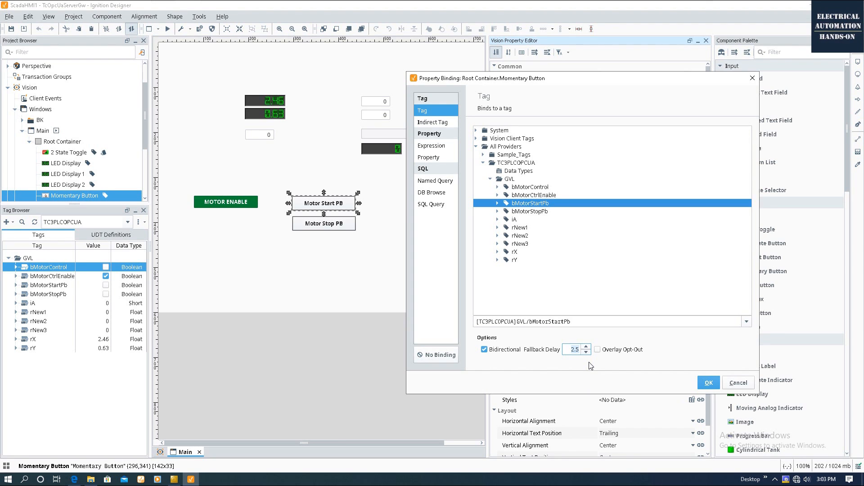
{"action": "left_click", "coordinate": [717, 383]}
Bind Motor Start PB's Indicator Value to the bMotorControl tag, with Bidirectional unchecked.
{"action": "left_click", "coordinate": [737, 382]}
{"action": "left_click", "coordinate": [524, 231]}
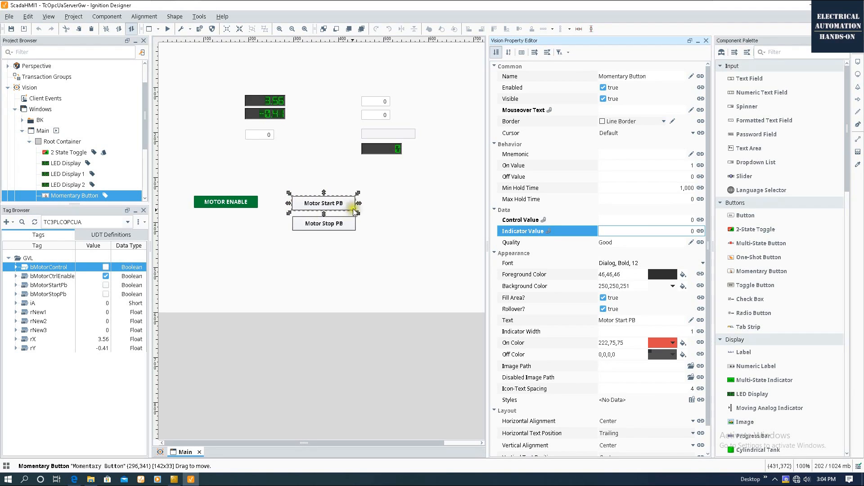
{"action": "left_click", "coordinate": [700, 231]}
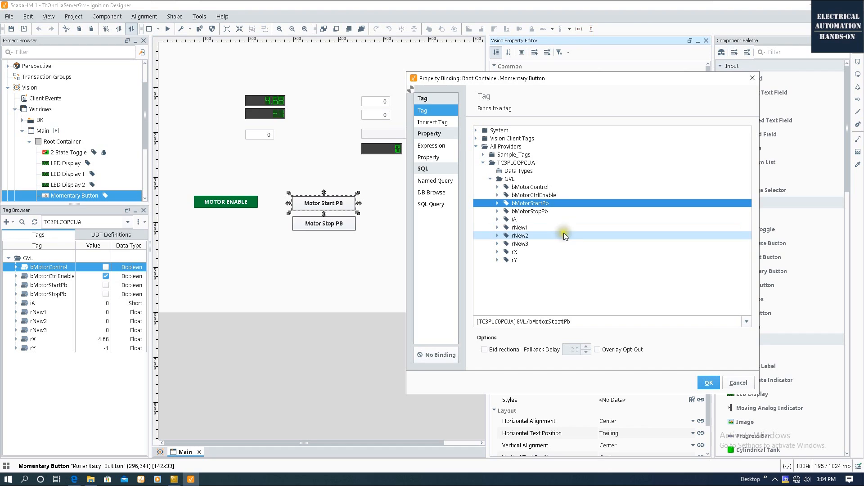
{"action": "left_click", "coordinate": [527, 188]}
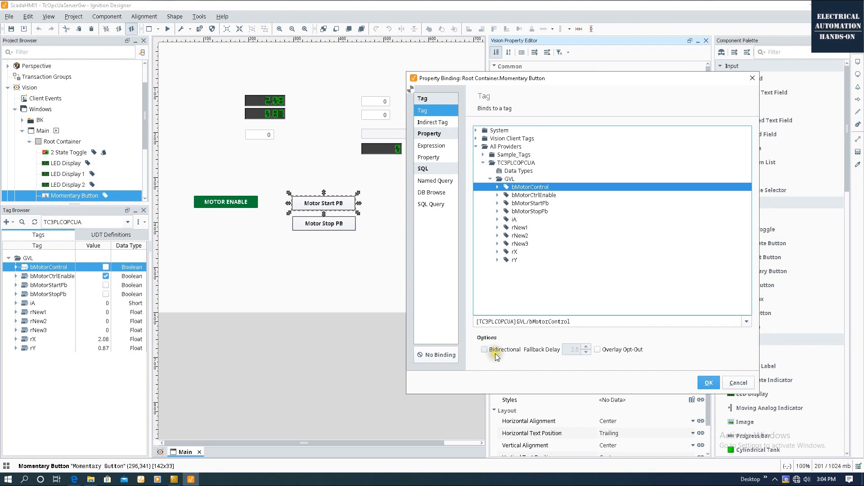
{"action": "left_click", "coordinate": [709, 382]}
Set Motor Start PB's On Color to green from the palette.
{"action": "right_click", "coordinate": [492, 232]}
{"action": "scroll", "coordinate": [511, 270], "scroll_direction": "down", "scroll_amount": 2}
{"action": "left_click", "coordinate": [511, 316]}
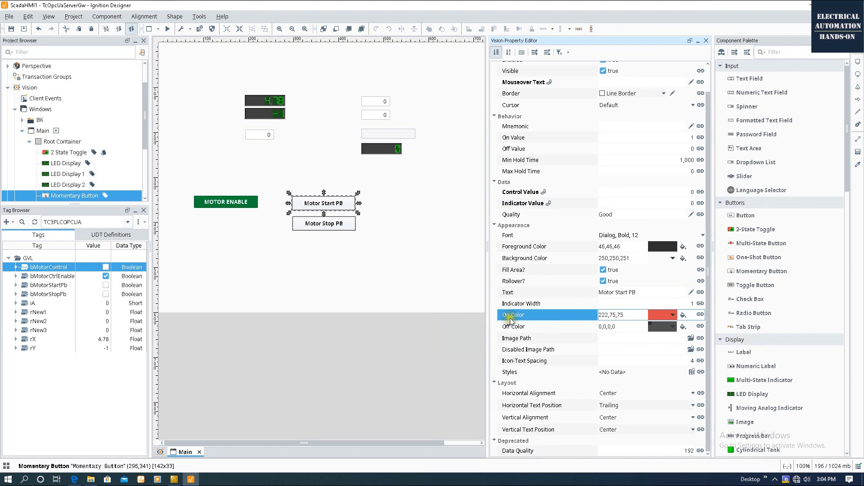
{"action": "left_click", "coordinate": [540, 203]}
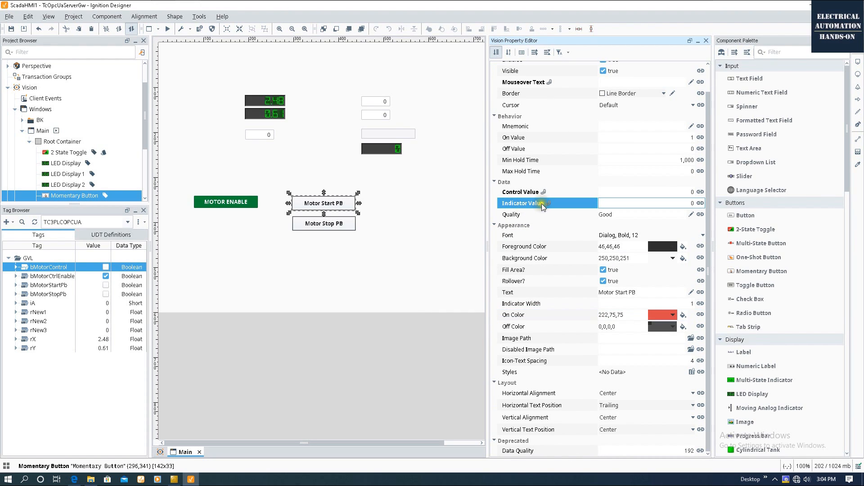
{"action": "left_click", "coordinate": [671, 315]}
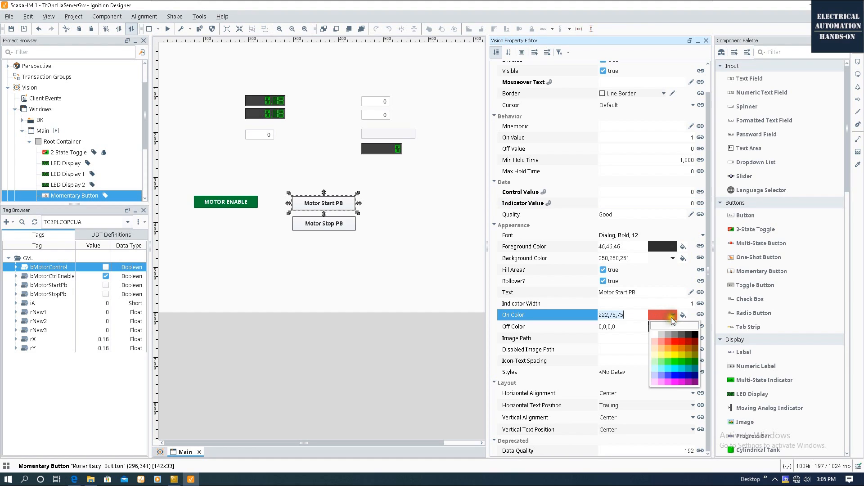
{"action": "left_click", "coordinate": [680, 360]}
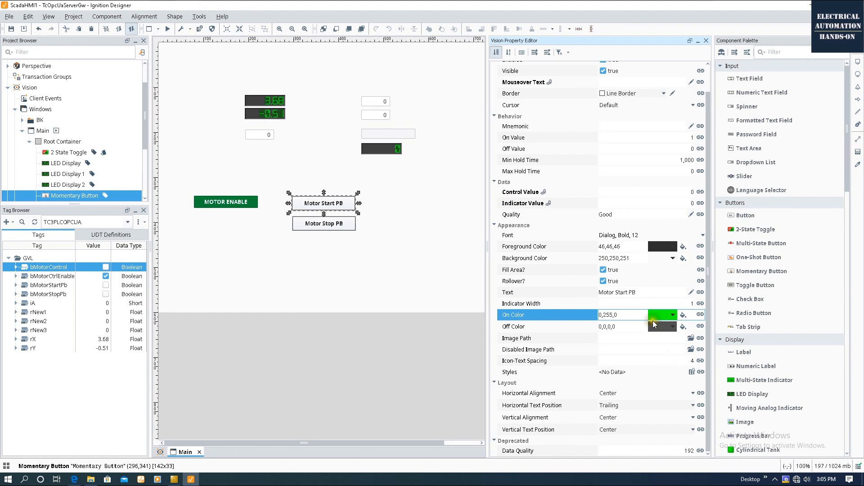
Bind Background Color to the bMotorControl tag in the PLC tag provider.
{"action": "left_click", "coordinate": [567, 261]}
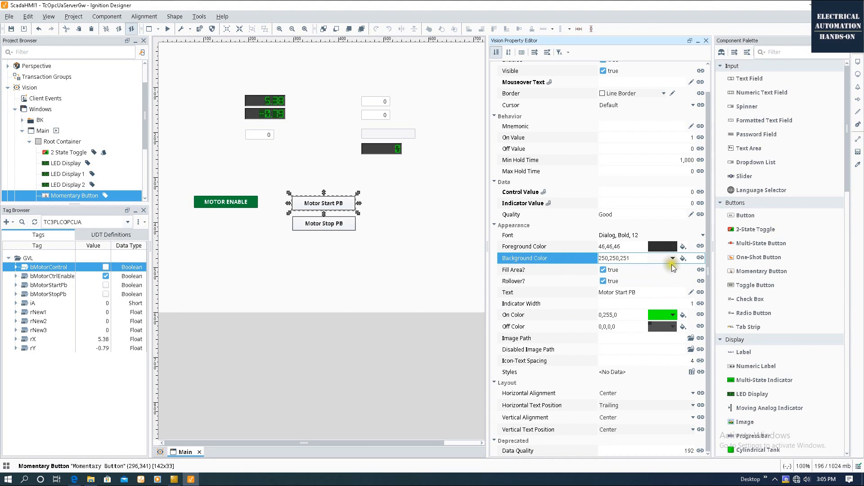
{"action": "left_click", "coordinate": [700, 258]}
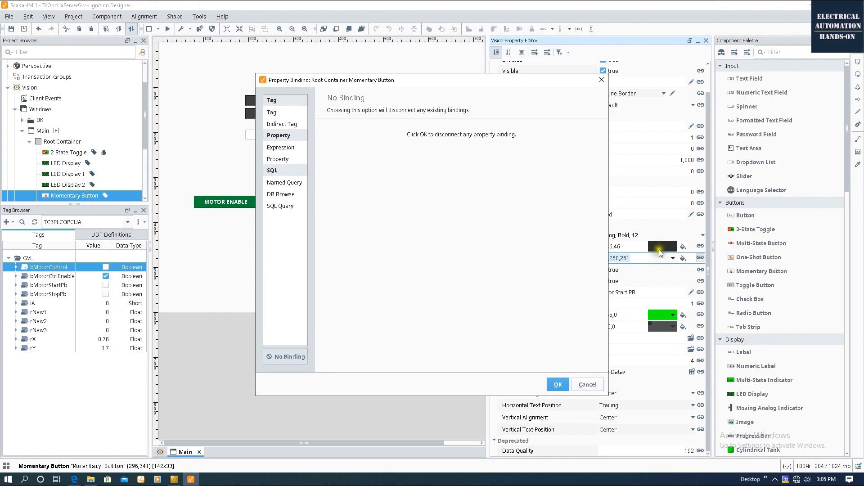
{"action": "left_click", "coordinate": [275, 112]}
{"action": "left_click", "coordinate": [325, 148]}
{"action": "left_click", "coordinate": [332, 164]}
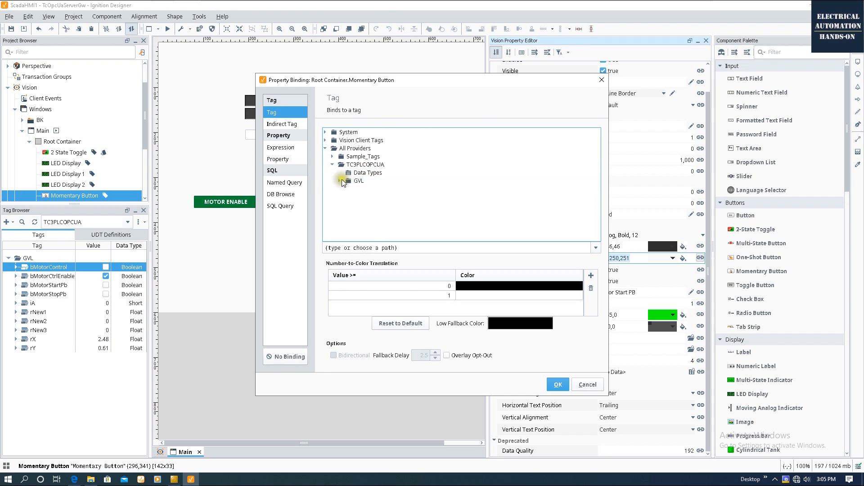
{"action": "left_click", "coordinate": [339, 180]}
{"action": "scroll", "coordinate": [384, 196], "scroll_direction": "down", "scroll_amount": 1}
{"action": "left_click", "coordinate": [391, 165]}
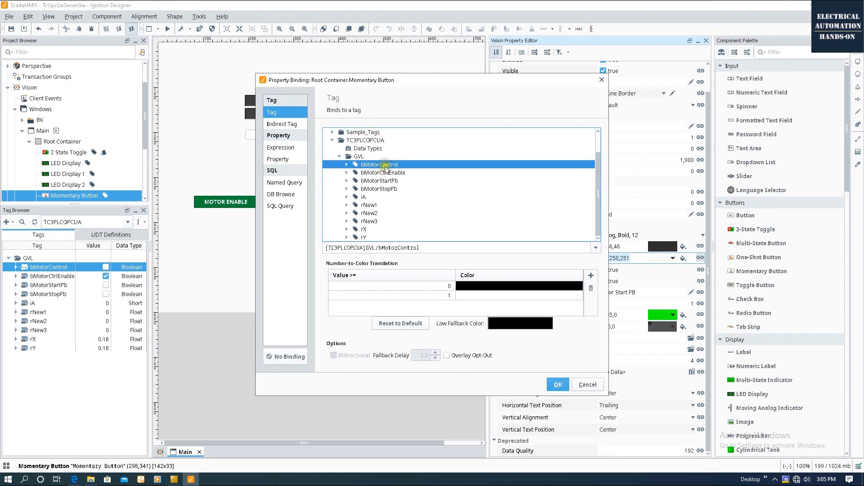
Map value 0 to white and value 1 to green, and confirm the binding.
{"action": "left_click", "coordinate": [510, 289]}
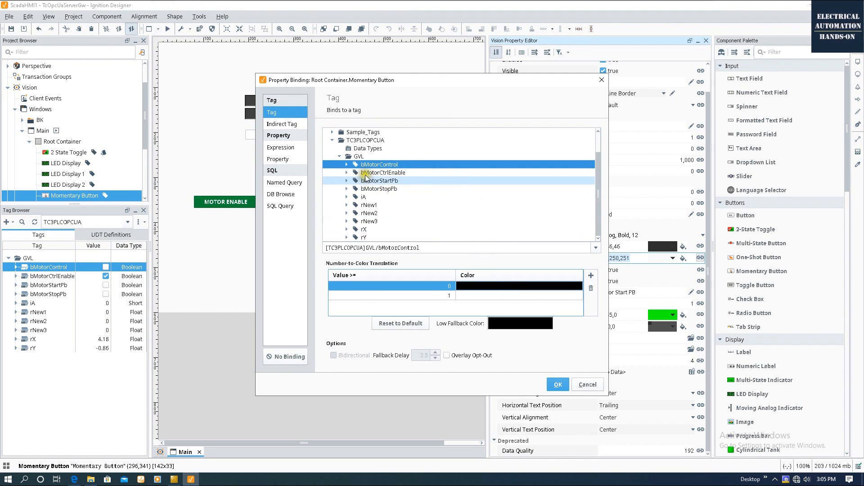
{"action": "left_click", "coordinate": [543, 289]}
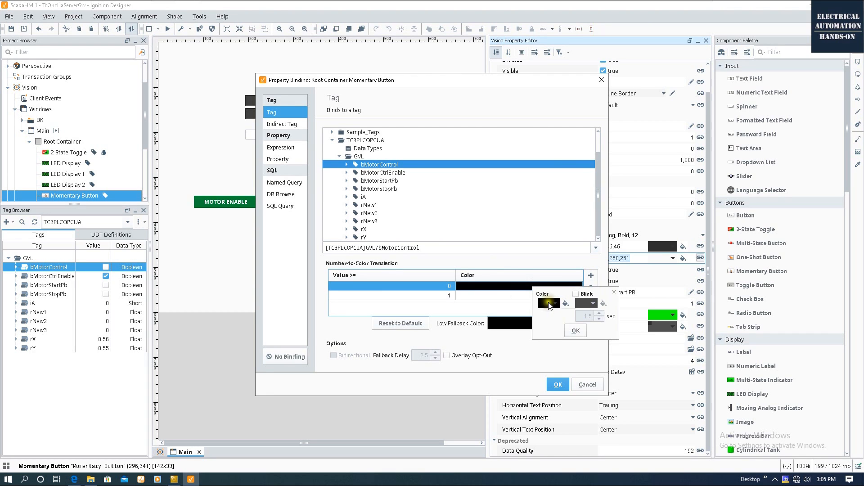
{"action": "left_click", "coordinate": [551, 303]}
{"action": "left_click", "coordinate": [548, 312]}
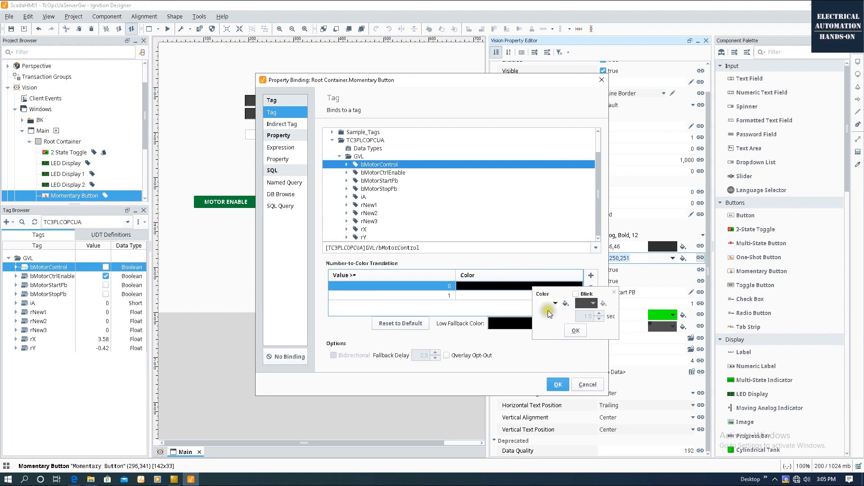
{"action": "left_click", "coordinate": [577, 330]}
{"action": "left_click", "coordinate": [511, 294]}
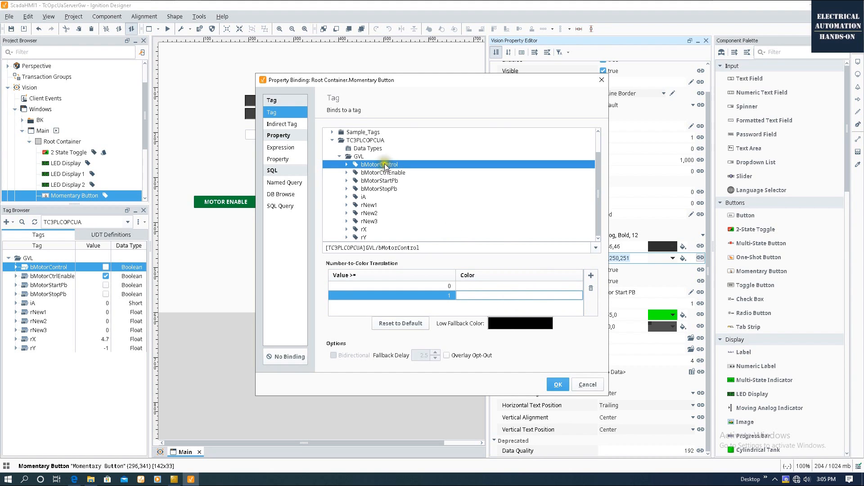
{"action": "left_click", "coordinate": [515, 295]}
{"action": "left_click", "coordinate": [537, 312]}
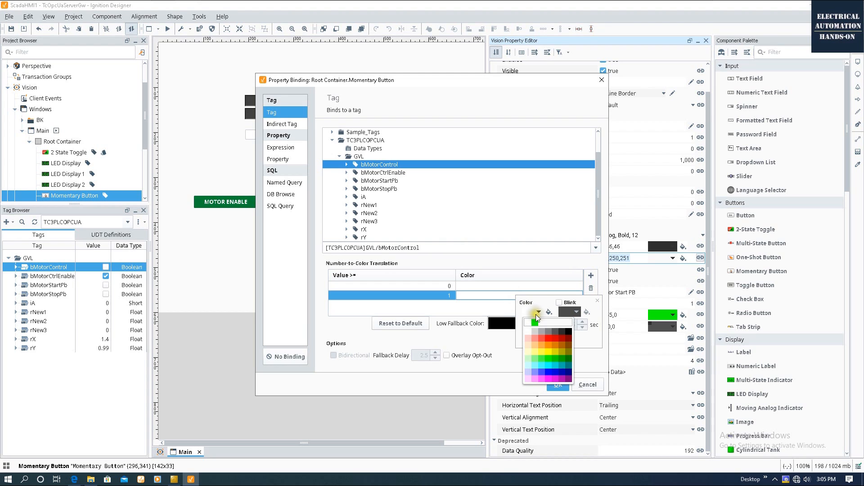
{"action": "left_click", "coordinate": [534, 322]}
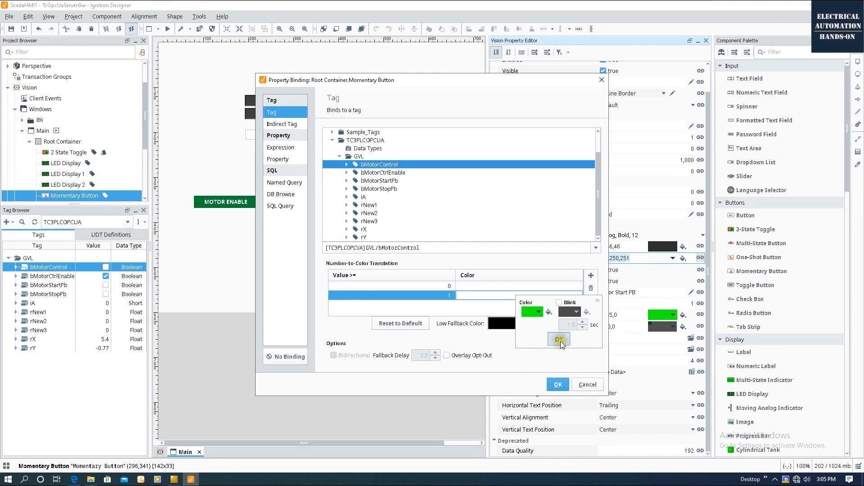
{"action": "left_click", "coordinate": [560, 341]}
{"action": "left_click", "coordinate": [558, 384]}
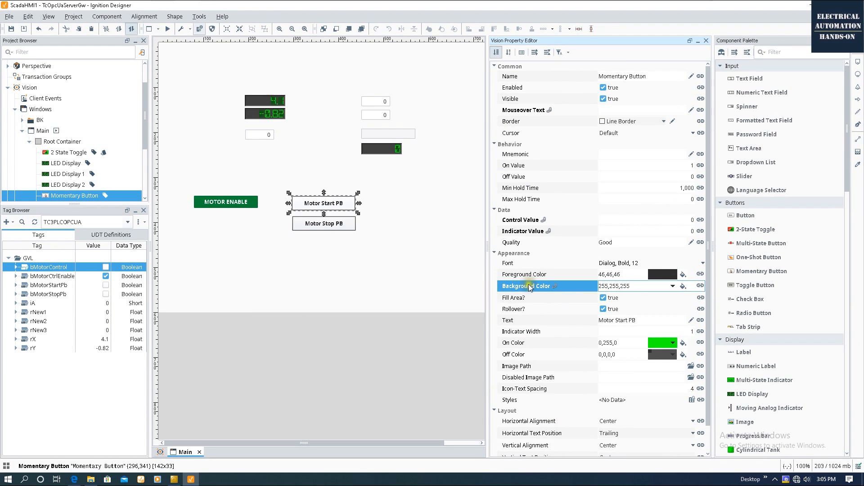
Preview the window and press Motor Start PB, then return to design mode with Motor Stop PB selected.
{"action": "left_click", "coordinate": [527, 343]}
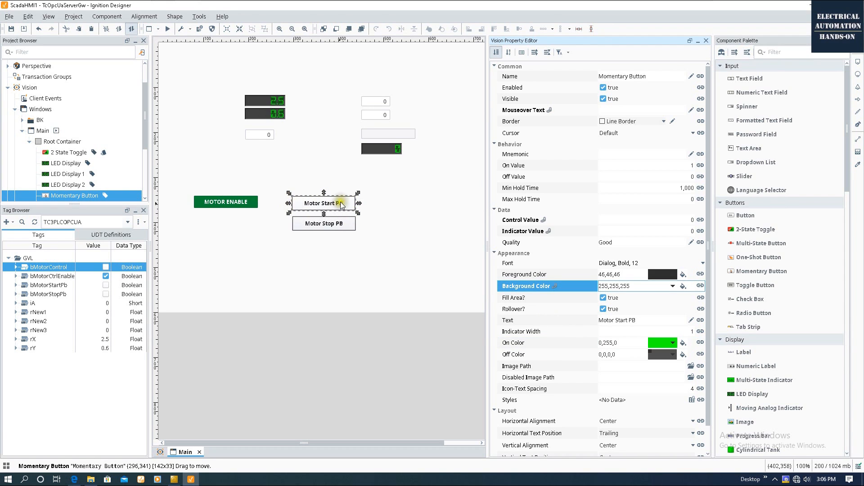
{"action": "left_click", "coordinate": [436, 284]}
{"action": "right_click", "coordinate": [436, 284]}
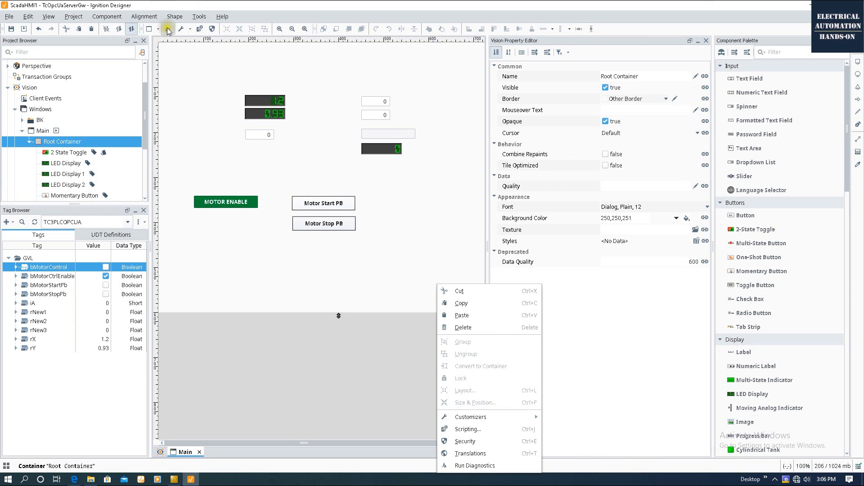
{"action": "left_click", "coordinate": [167, 29]}
{"action": "left_click", "coordinate": [347, 203]}
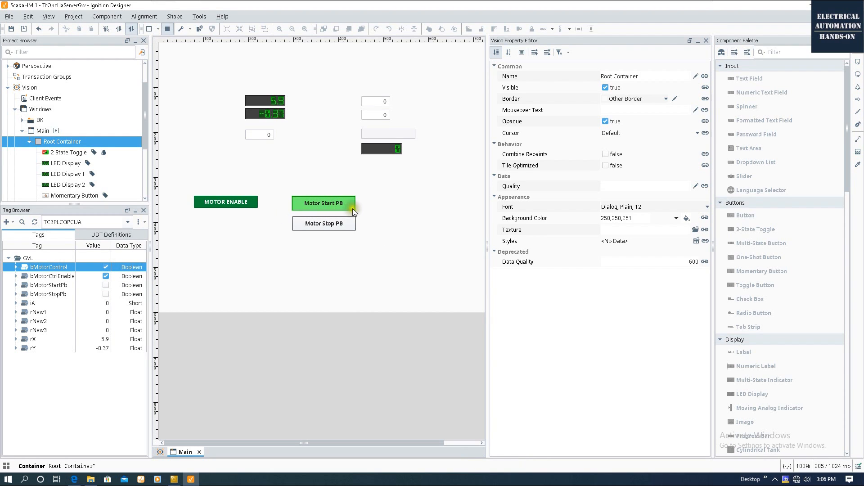
{"action": "left_click", "coordinate": [167, 29]}
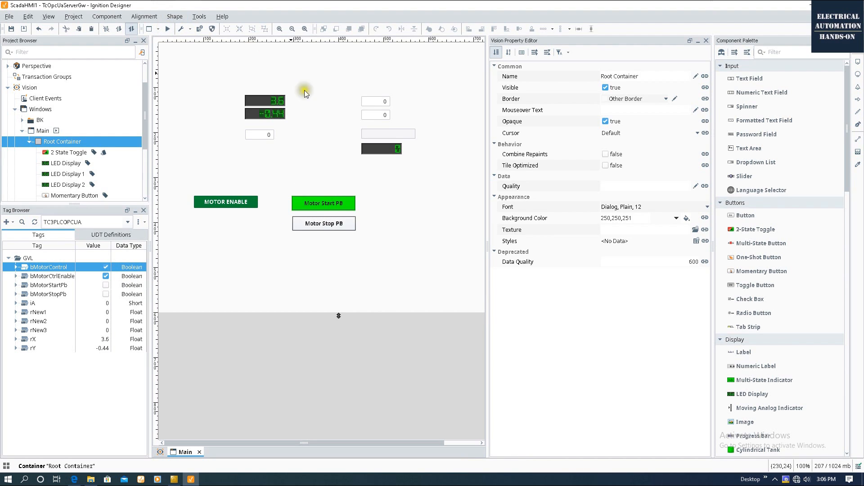
{"action": "left_click", "coordinate": [339, 227]}
Bind Motor Stop PB's Indicator Value to the bMotorControl tag.
{"action": "left_click", "coordinate": [524, 220]}
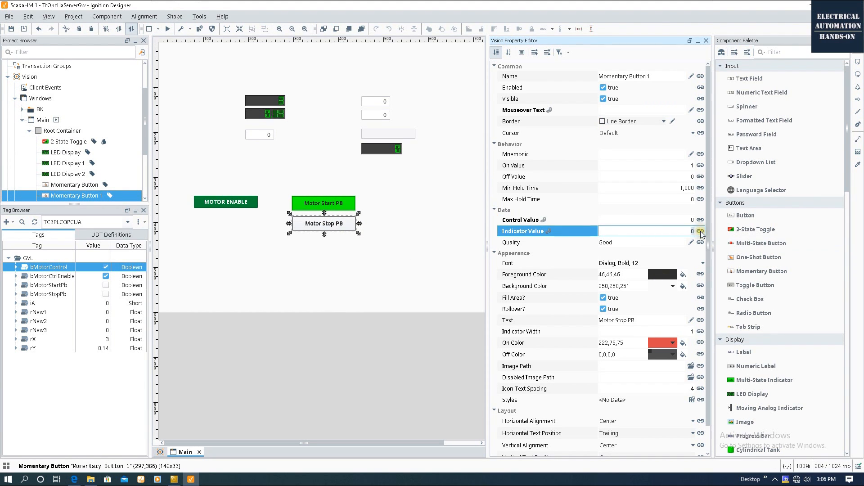
{"action": "left_click", "coordinate": [700, 220]}
{"action": "left_click", "coordinate": [530, 186]}
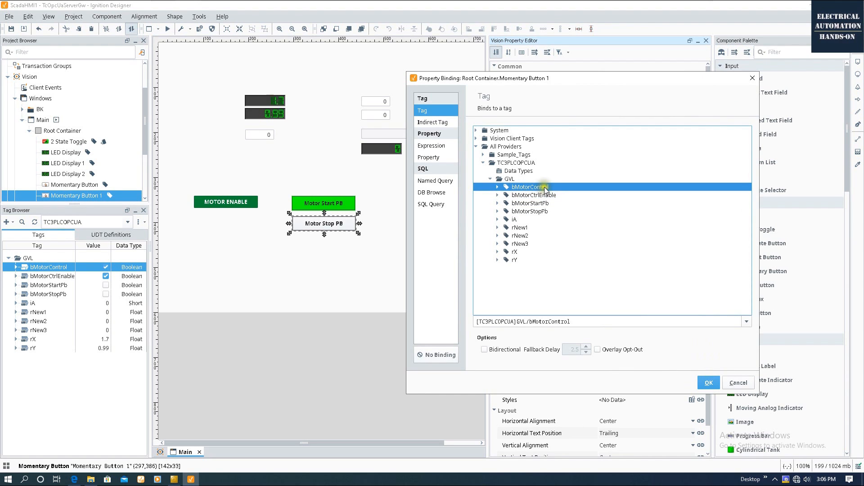
{"action": "left_click", "coordinate": [708, 382]}
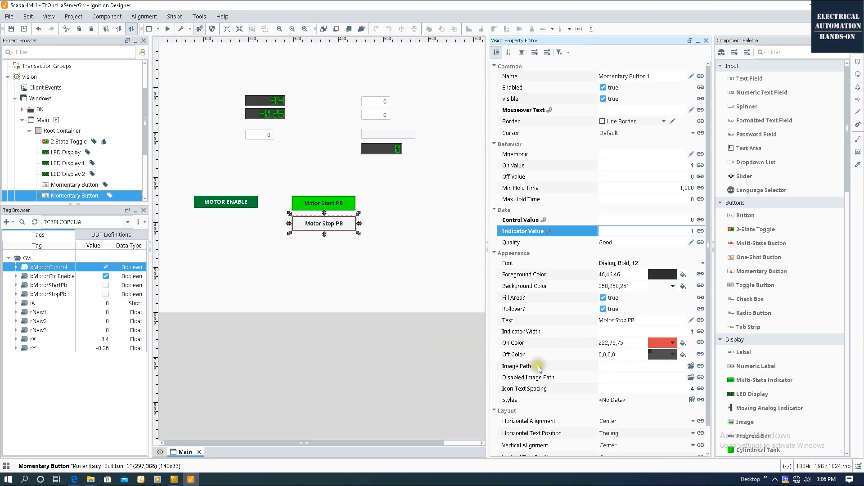
Bind Background Color to bMotorControl under TC3PLCOPCUA's GVL folder.
{"action": "left_click", "coordinate": [630, 287]}
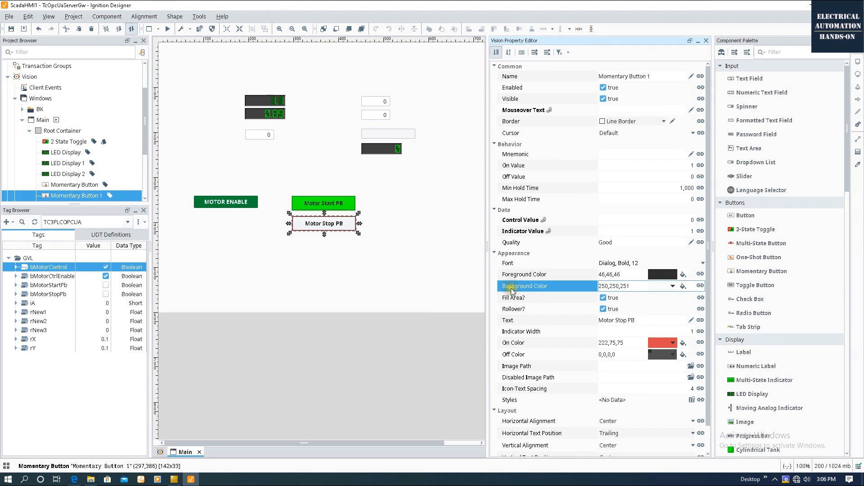
{"action": "left_click", "coordinate": [700, 285]}
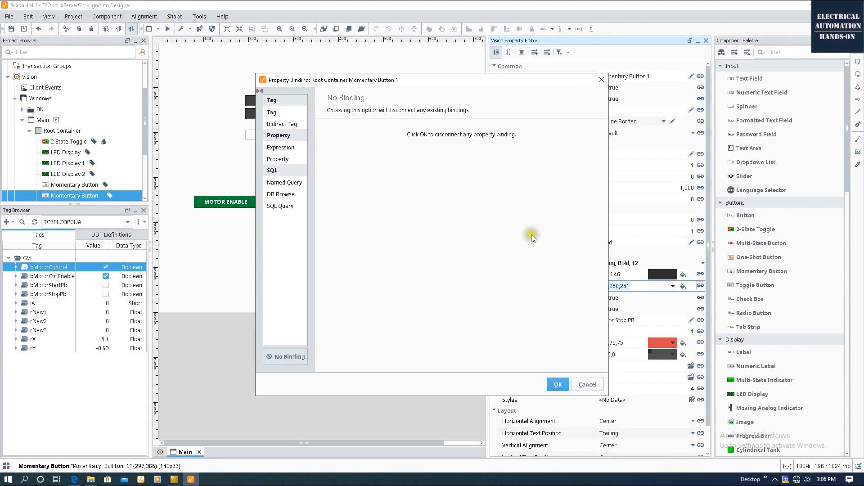
{"action": "left_click", "coordinate": [285, 113]}
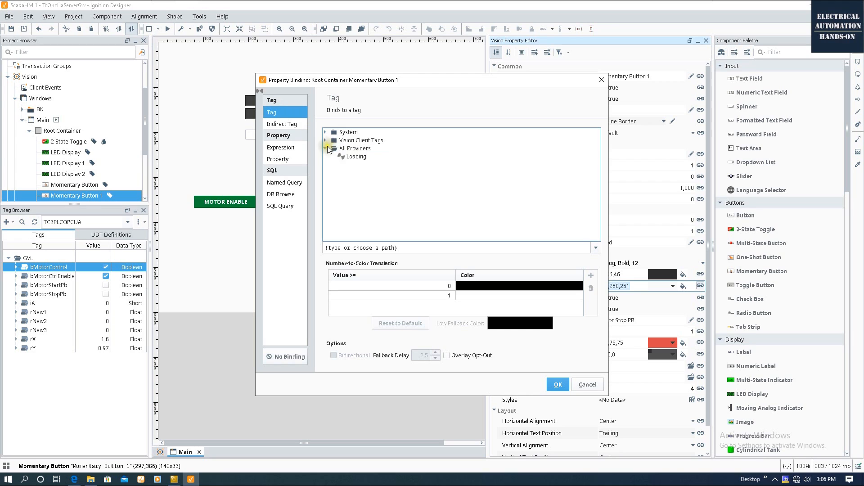
{"action": "left_click", "coordinate": [332, 164]}
{"action": "left_click", "coordinate": [339, 181]}
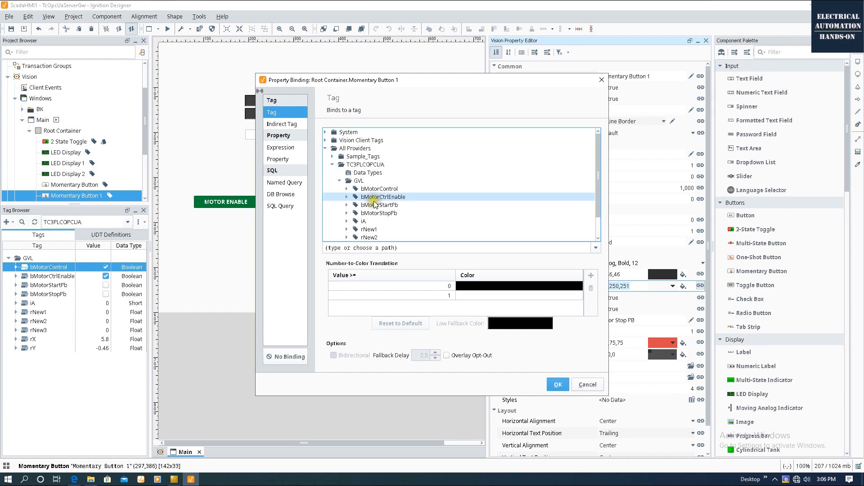
{"action": "left_click", "coordinate": [394, 189]}
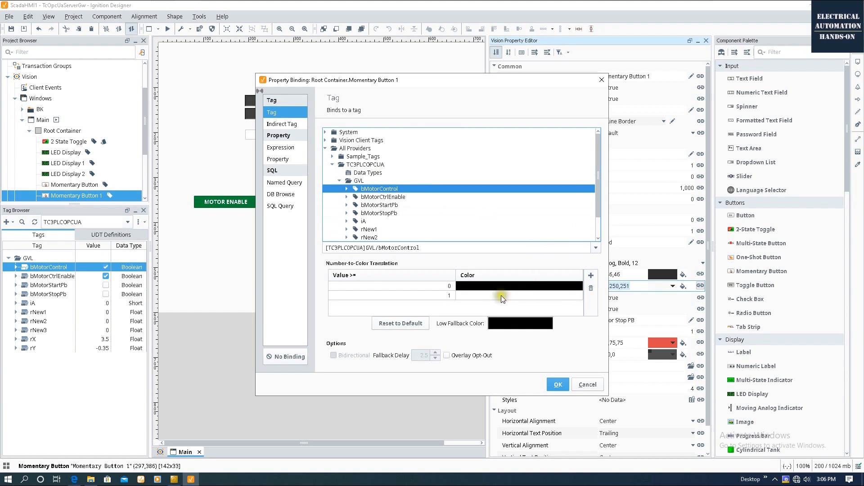
Map value 0 to red and value 1 to white, confirm, and run the live preview.
{"action": "left_click", "coordinate": [527, 287]}
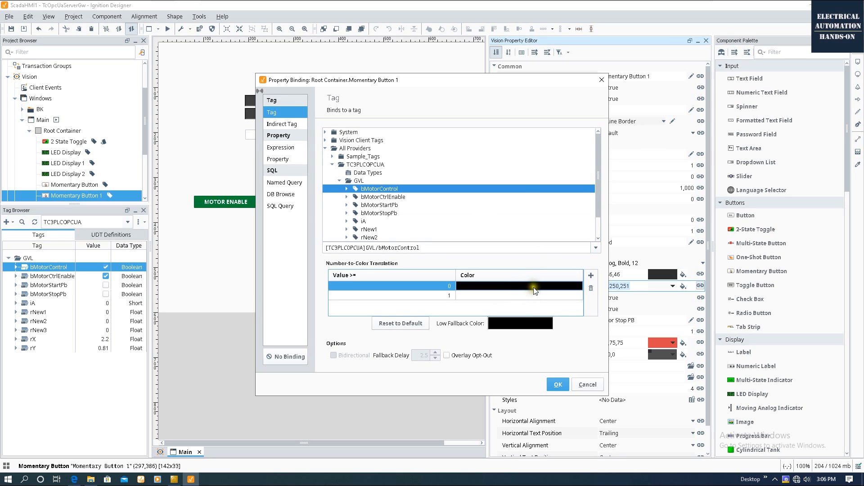
{"action": "left_click", "coordinate": [535, 287]}
{"action": "left_click", "coordinate": [552, 304]}
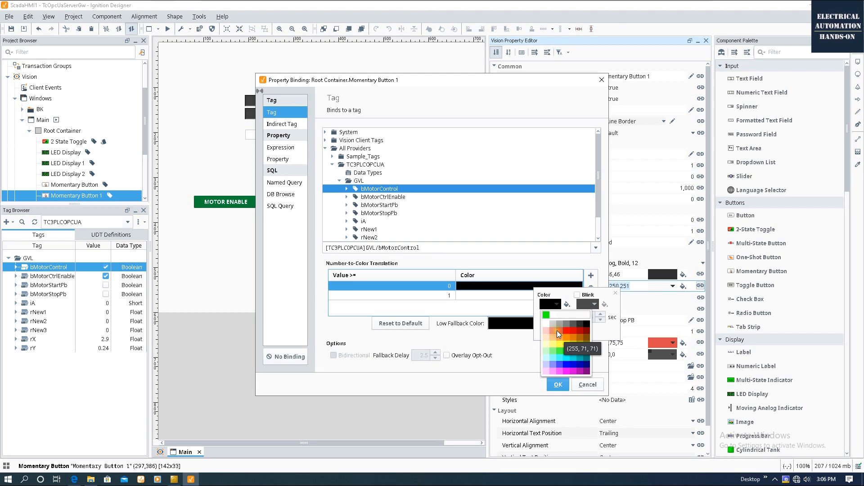
{"action": "left_click", "coordinate": [566, 331]}
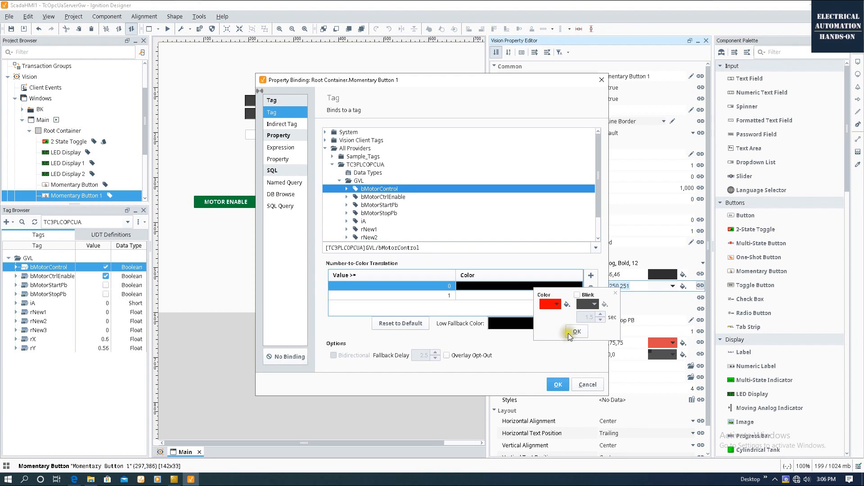
{"action": "left_click", "coordinate": [577, 332]}
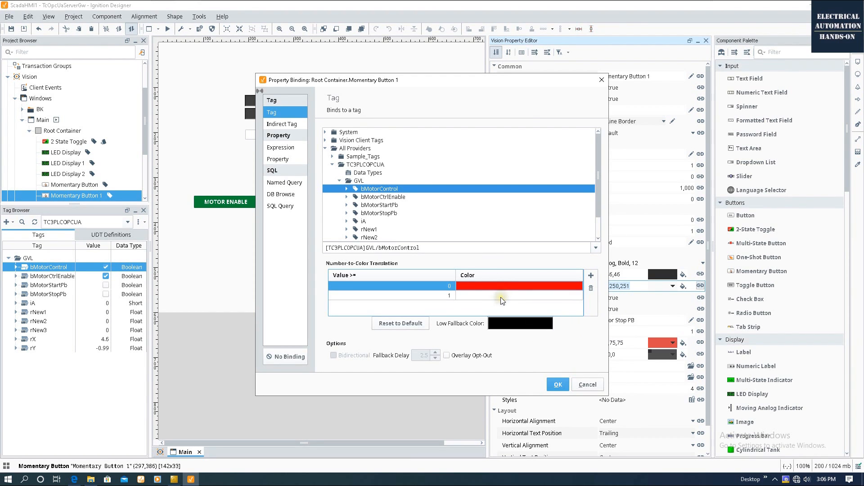
{"action": "left_click", "coordinate": [479, 296]}
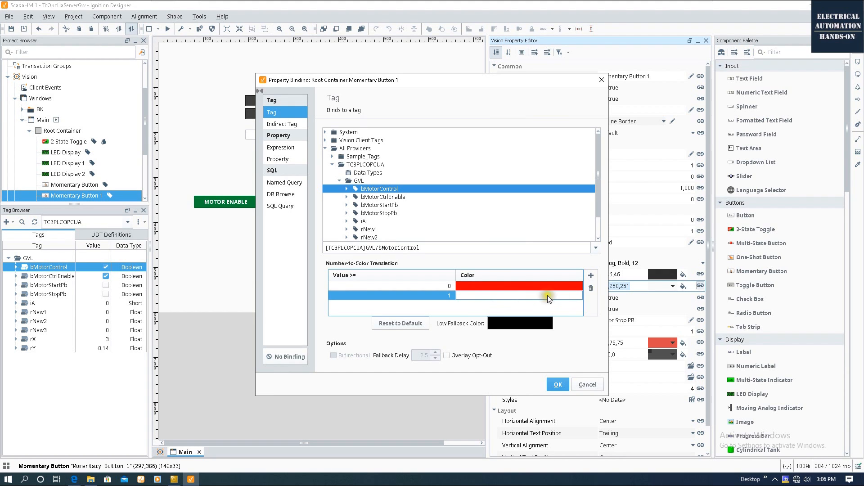
{"action": "left_click", "coordinate": [558, 384]}
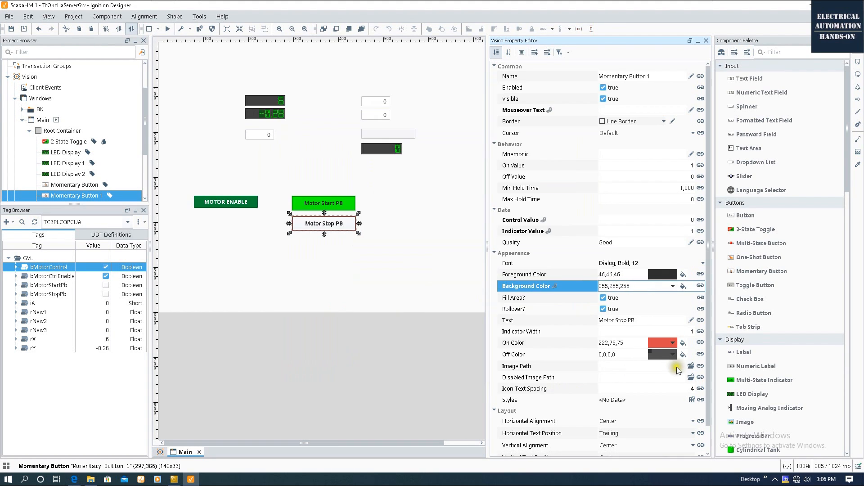
{"action": "left_click", "coordinate": [366, 206]}
{"action": "left_click", "coordinate": [169, 31]}
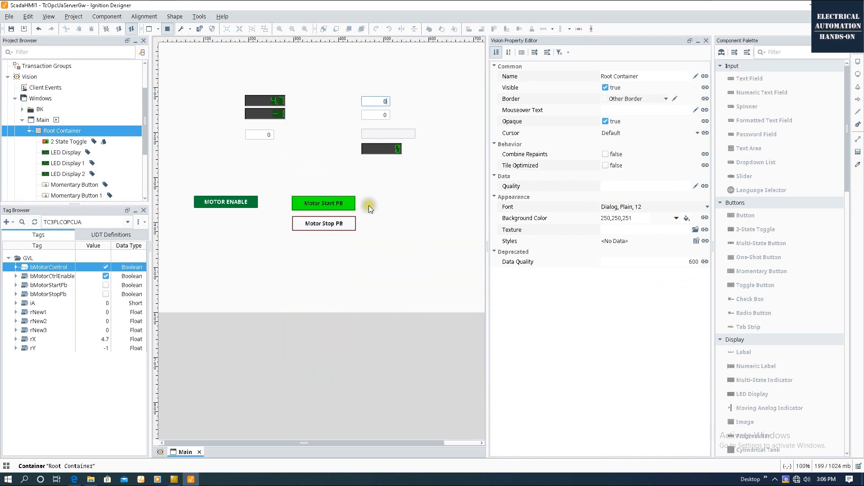
Alternate Motor Start PB and Motor Stop PB twice to check the colours, then exit preview.
{"action": "left_click", "coordinate": [340, 201]}
{"action": "left_click", "coordinate": [327, 225]}
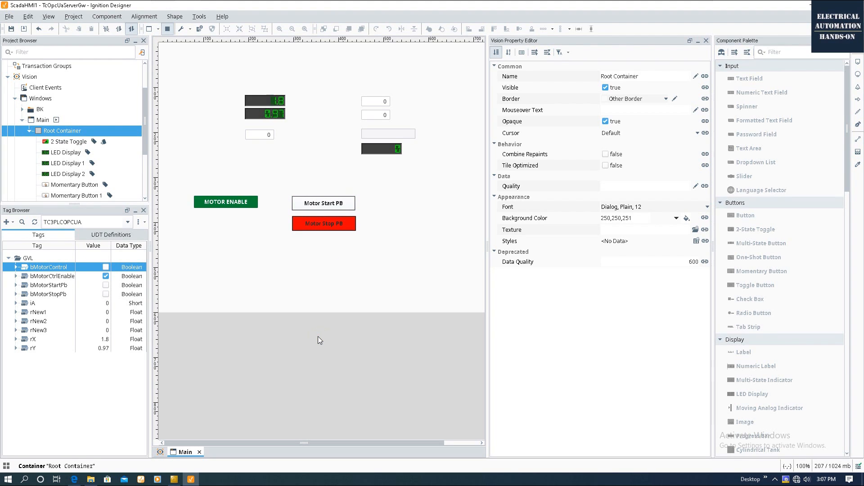
{"action": "left_click", "coordinate": [341, 200]}
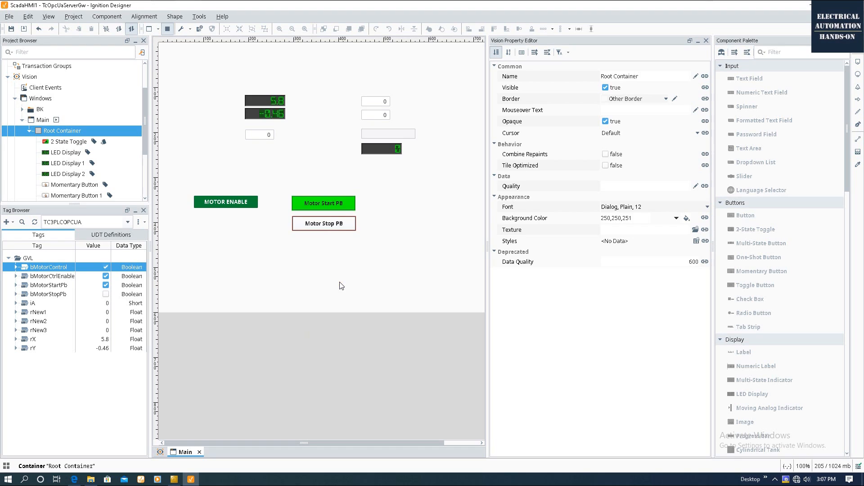
{"action": "left_click", "coordinate": [304, 225]}
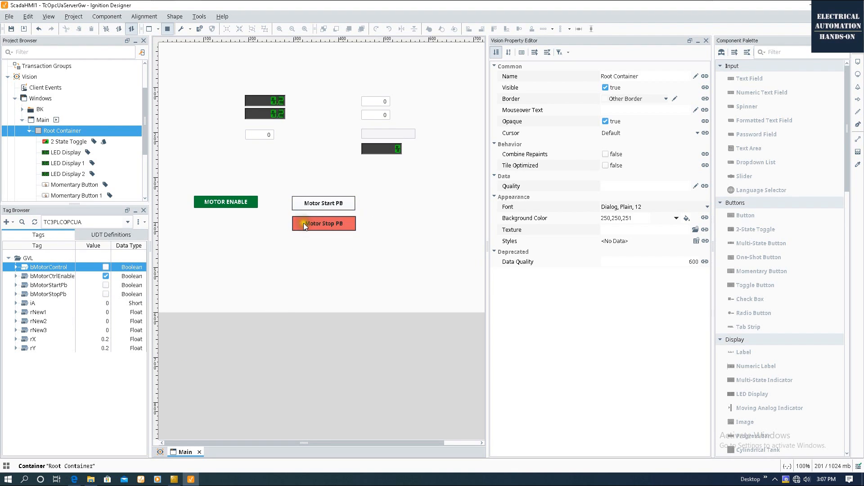
{"action": "left_click", "coordinate": [172, 28]}
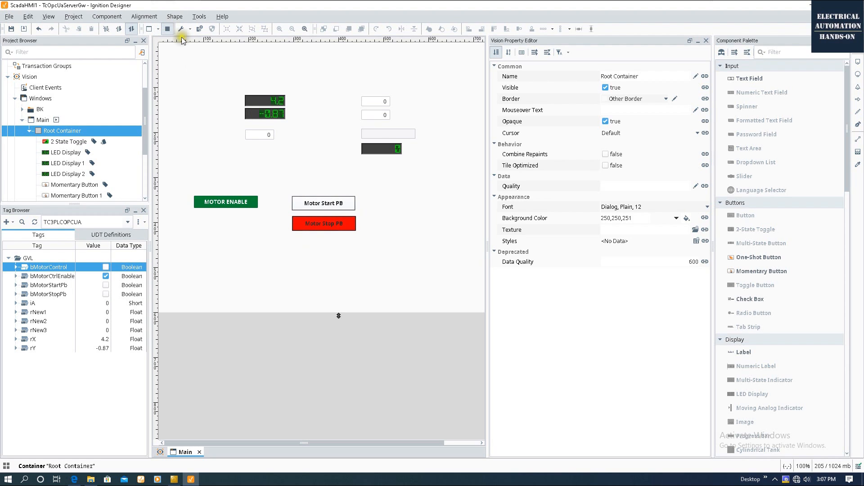
Set Motor Stop PB's On Color to grey 170,170,170.
{"action": "left_click", "coordinate": [346, 222]}
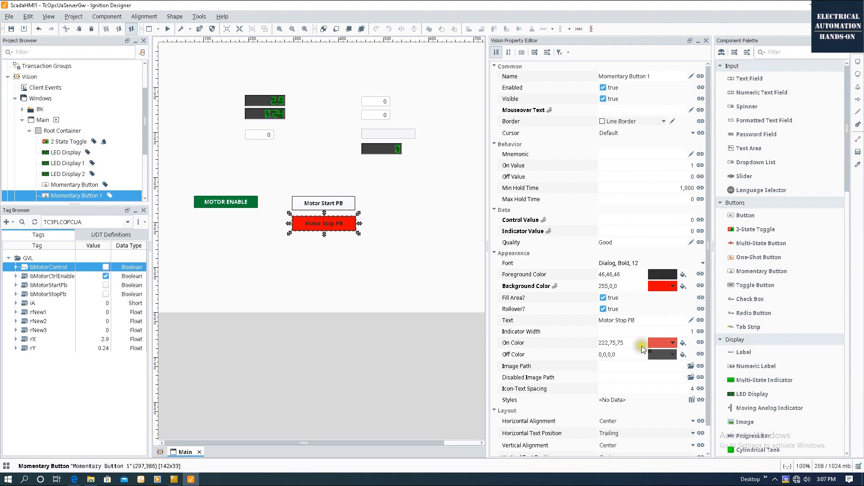
{"action": "left_click", "coordinate": [674, 342]}
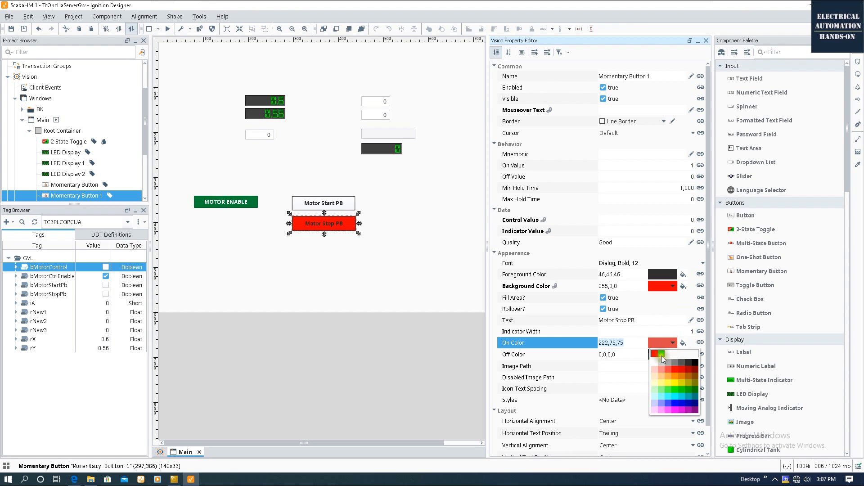
{"action": "left_click", "coordinate": [670, 363]}
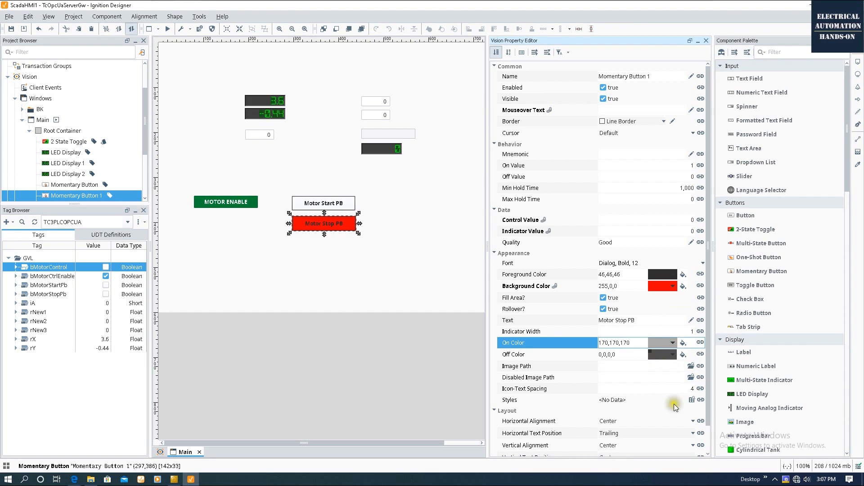
{"action": "left_click", "coordinate": [374, 273]}
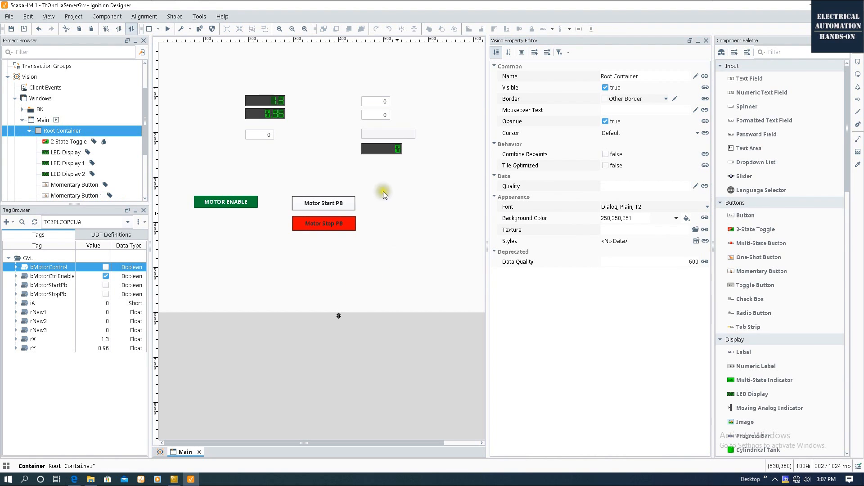
Preview the window and run a start-stop cycle to confirm the buttons swap colours.
{"action": "left_click", "coordinate": [167, 29]}
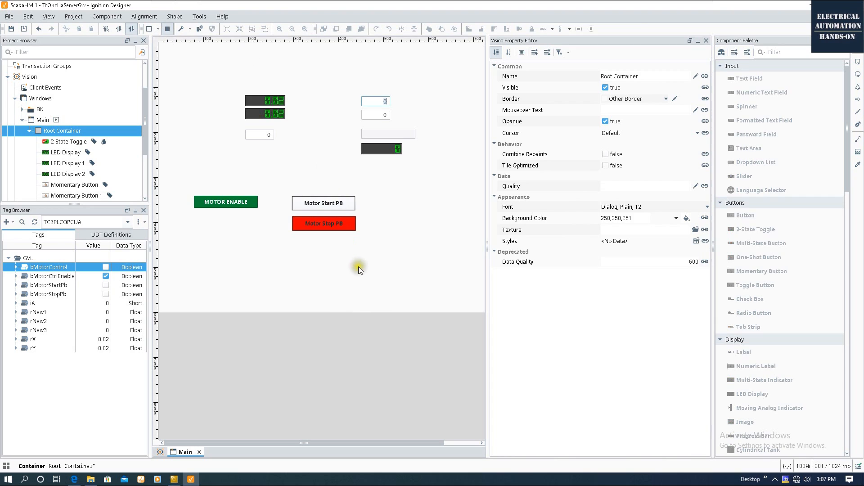
{"action": "left_click", "coordinate": [341, 206]}
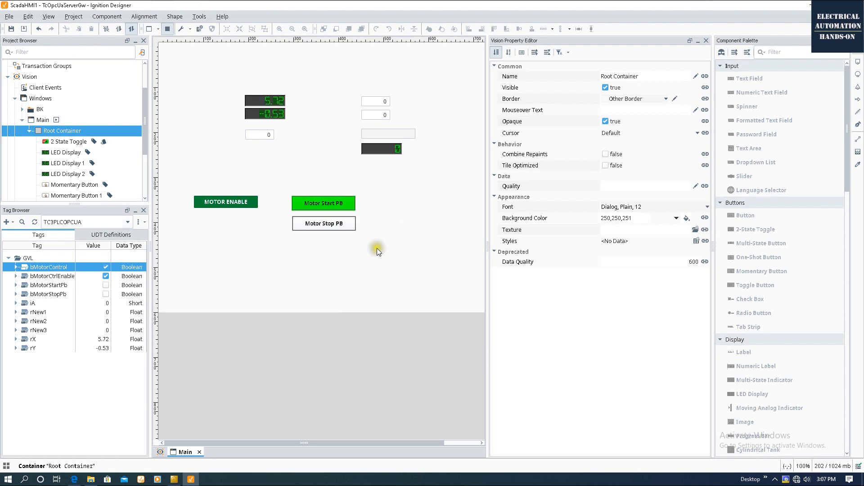
{"action": "left_click", "coordinate": [332, 223]}
{"action": "left_click", "coordinate": [322, 225]}
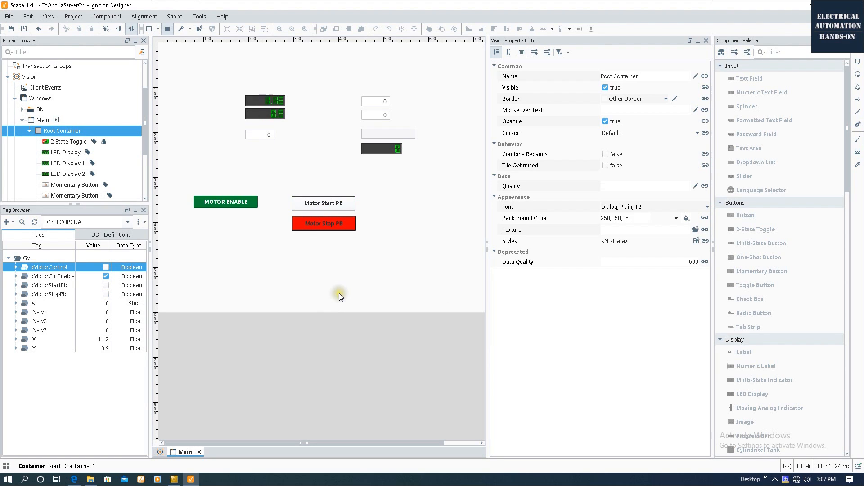
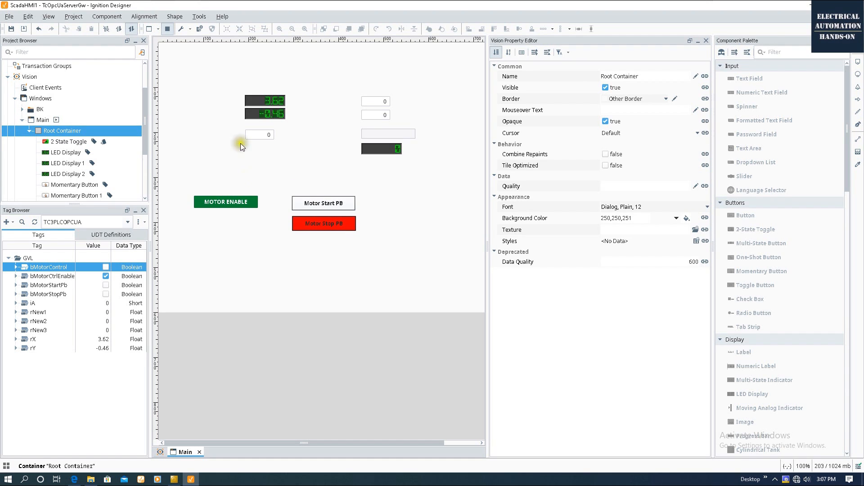
Exit preview mode and pick the Ellipse drawing tool.
{"action": "left_click", "coordinate": [167, 30]}
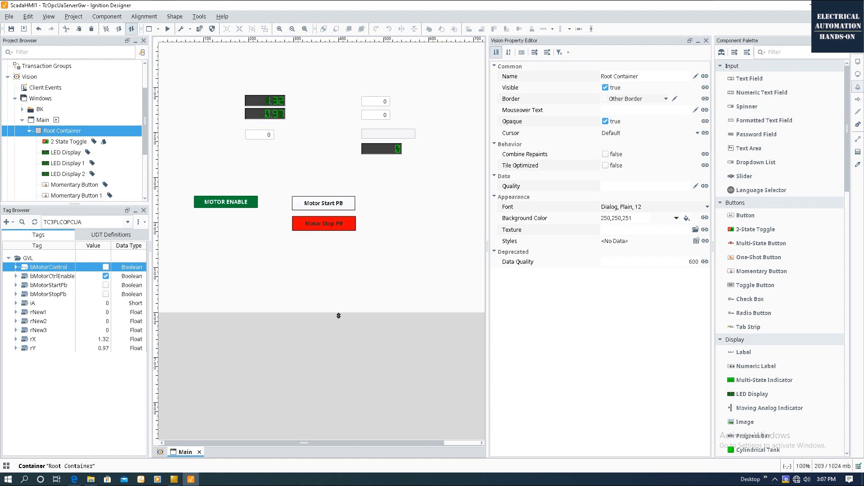
{"action": "left_click", "coordinate": [859, 75]}
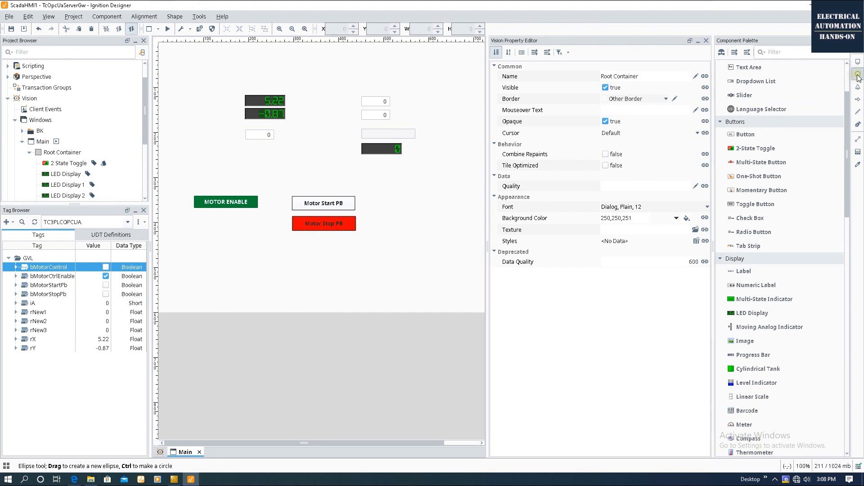
Draw a circle below the motor buttons and size it to 25 × 25 via Size & Position.
{"action": "left_click_drag", "start_coordinate": [198, 248], "coordinate": [215, 263]}
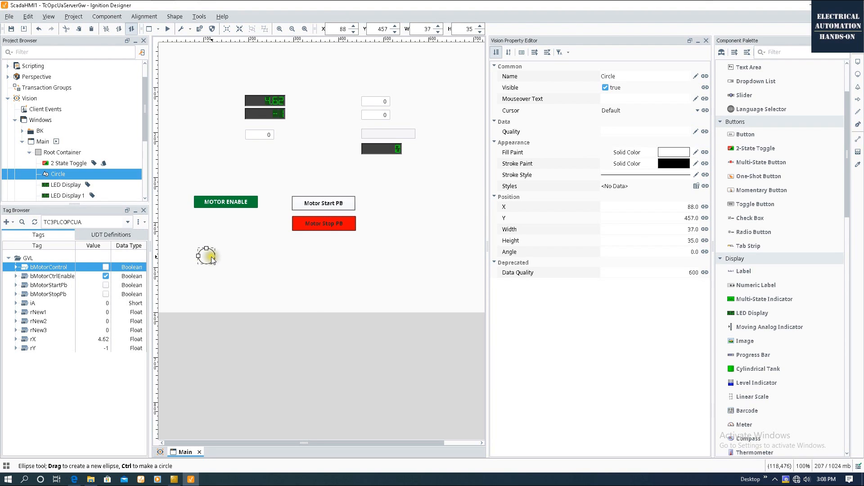
{"action": "right_click", "coordinate": [212, 257]}
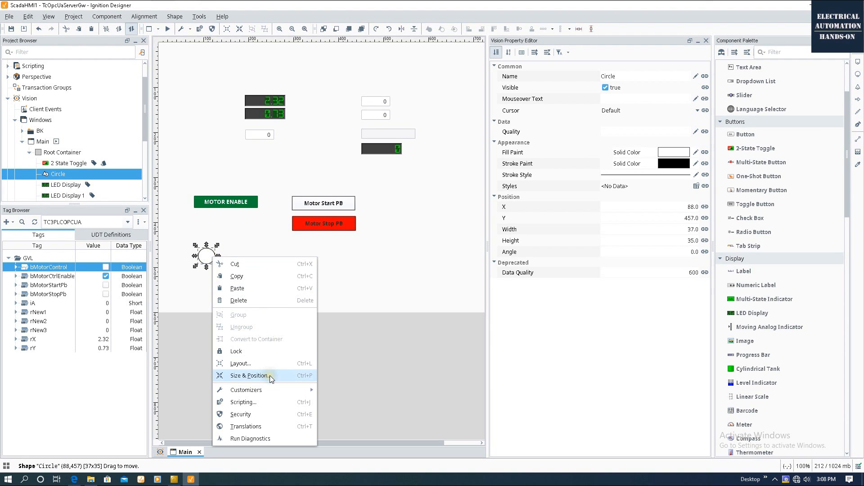
{"action": "left_click", "coordinate": [269, 376]}
{"action": "left_click", "coordinate": [326, 188]}
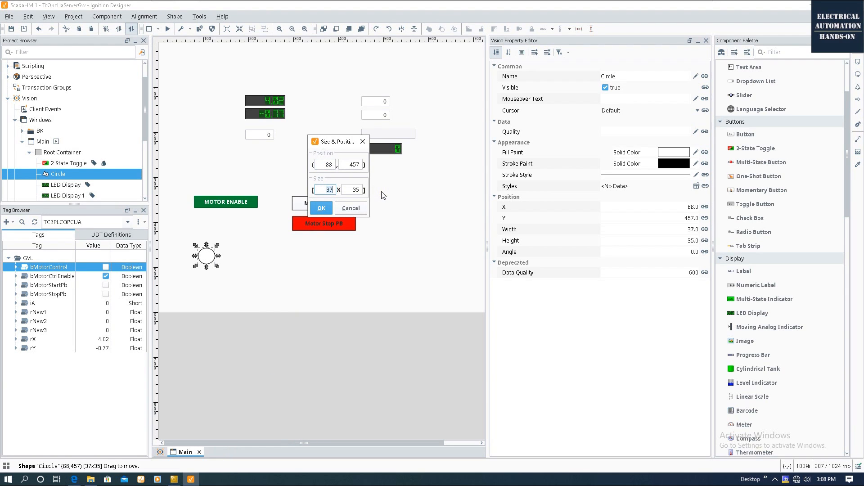
{"action": "key", "text": "Tab"}
{"action": "type", "text": "25"}
{"action": "left_click", "coordinate": [312, 212]}
{"action": "left_click", "coordinate": [312, 212]}
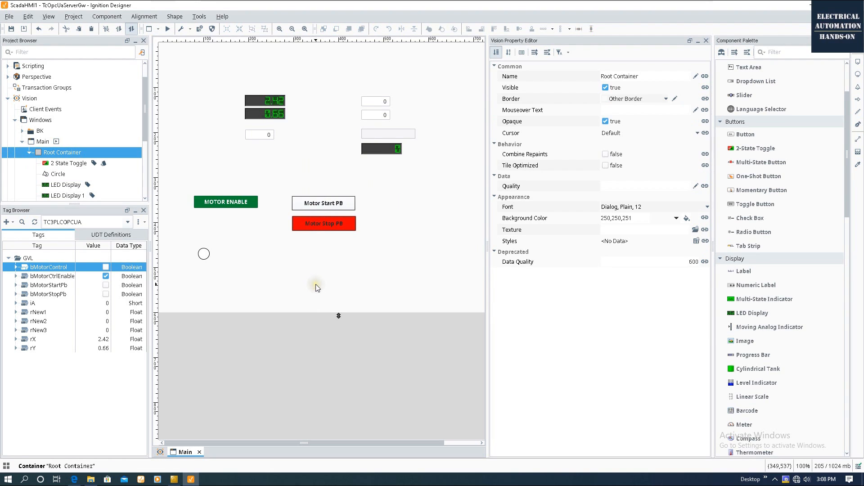
{"action": "left_click", "coordinate": [204, 256]}
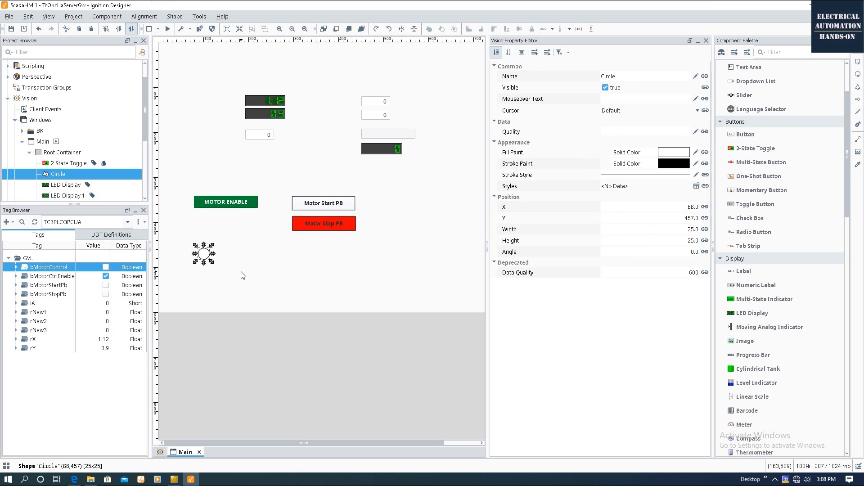
{"action": "scroll", "coordinate": [783, 277], "scroll_direction": "up", "scroll_amount": 3}
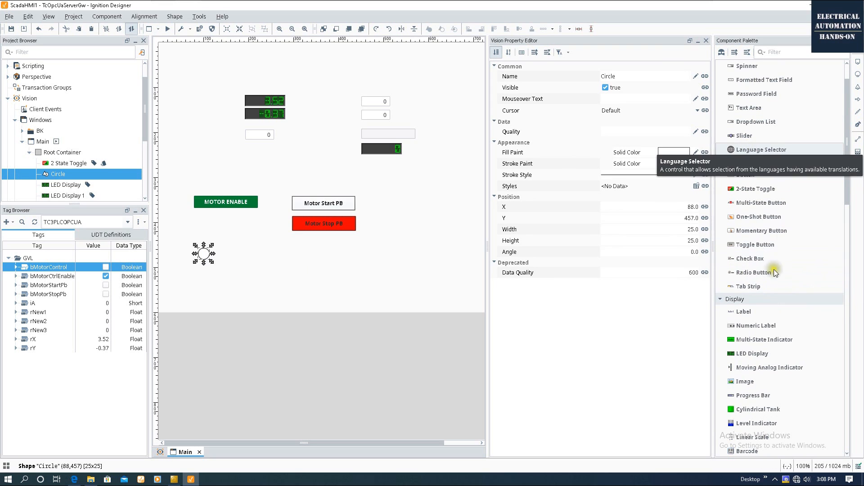
{"action": "left_click", "coordinate": [750, 312]}
{"action": "scroll", "coordinate": [751, 312], "scroll_direction": "down", "scroll_amount": 1}
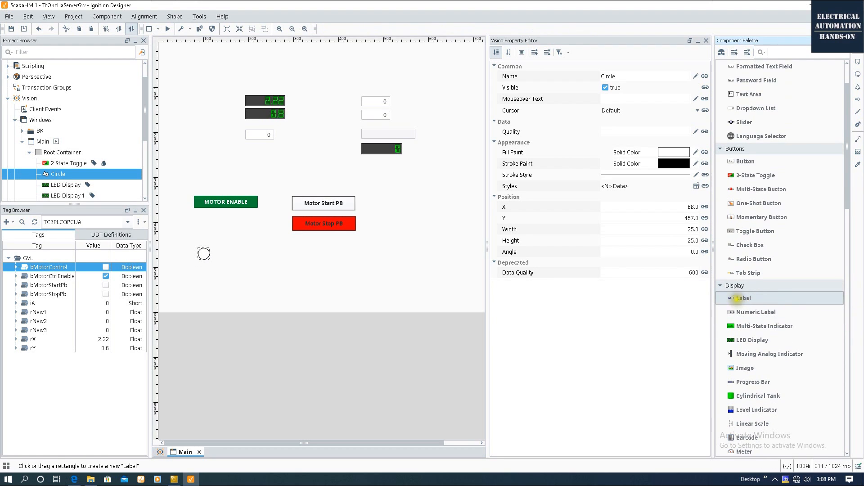
Place a label beside the circle and widen it so MOTOR shows fully.
{"action": "left_click", "coordinate": [231, 253]}
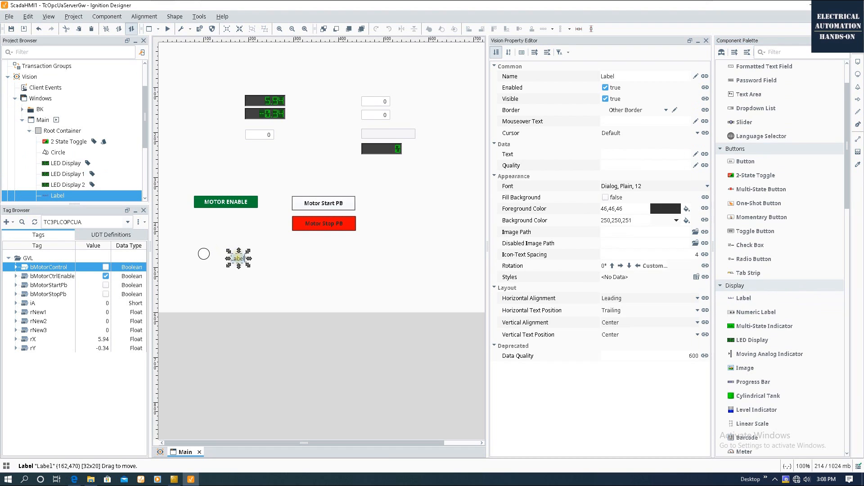
{"action": "left_click", "coordinate": [296, 255]}
{"action": "left_click", "coordinate": [237, 258]}
{"action": "left_click", "coordinate": [331, 310]}
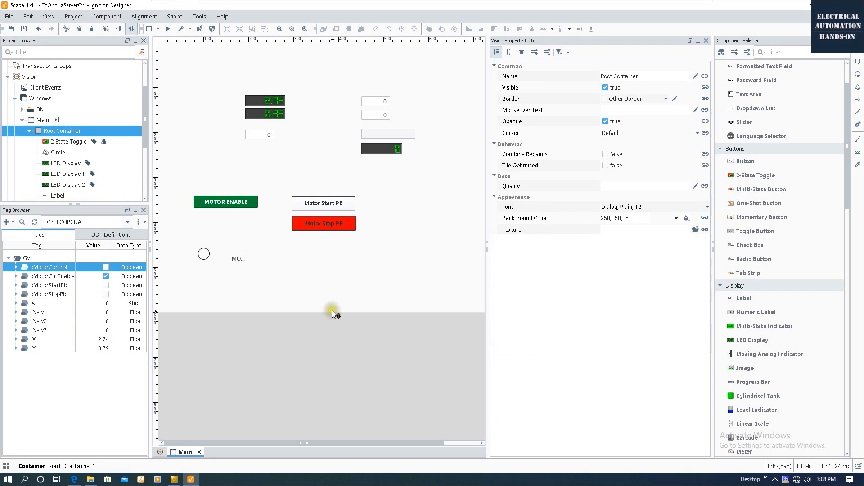
{"action": "left_click", "coordinate": [238, 255]}
{"action": "left_click_drag", "start_coordinate": [248, 258], "coordinate": [223, 190]}
Move the circle and MOTOR label above MOTOR ENABLE, buttons below, and draw an enclosing rectangle.
{"action": "left_click", "coordinate": [203, 254], "text": "ctrl"}
{"action": "left_click_drag", "start_coordinate": [280, 178], "coordinate": [381, 267]}
{"action": "left_click_drag", "start_coordinate": [347, 199], "coordinate": [249, 217]}
{"action": "left_click", "coordinate": [857, 61]}
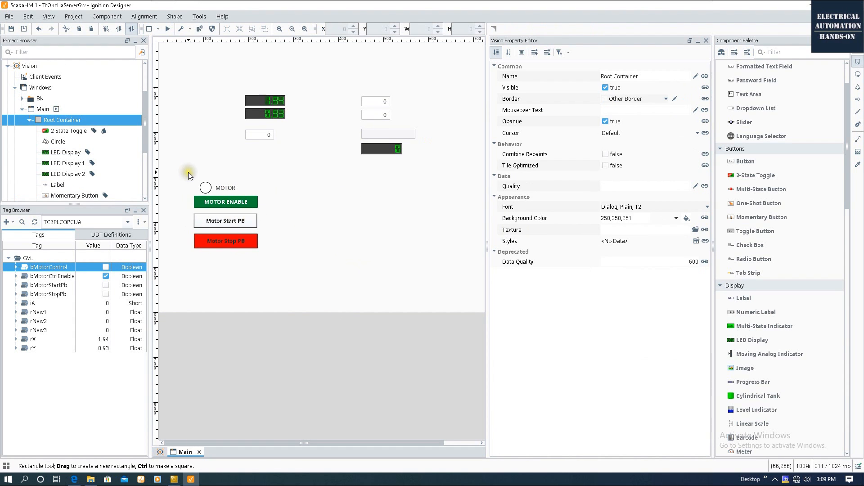
{"action": "left_click_drag", "start_coordinate": [187, 175], "coordinate": [273, 261]}
Set the rectangle's Fill Paint to None so it is transparent.
{"action": "left_click", "coordinate": [522, 153]}
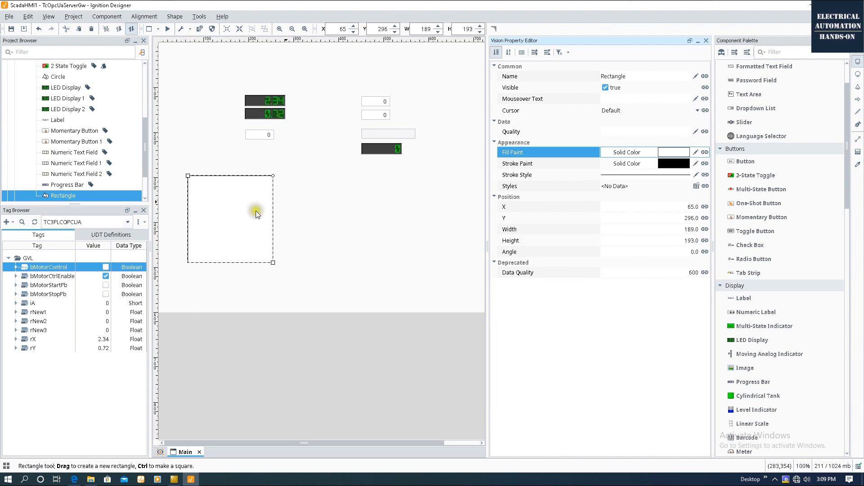
{"action": "left_click", "coordinate": [705, 152]}
{"action": "left_click", "coordinate": [605, 77]}
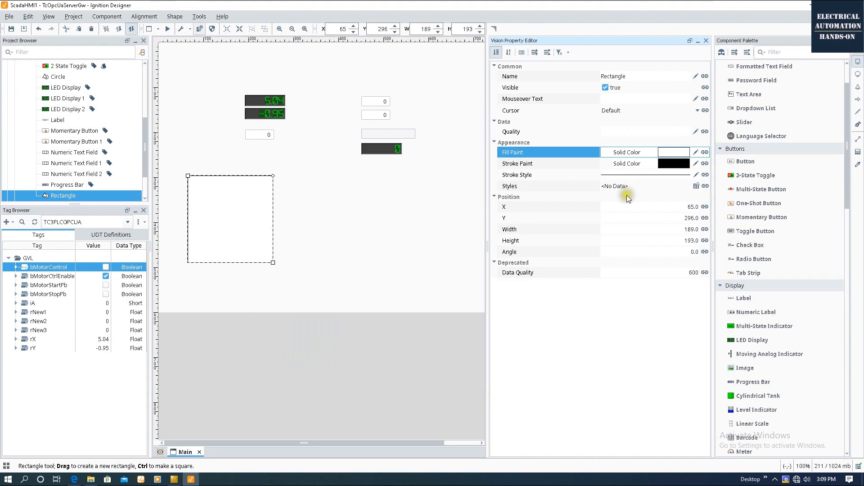
{"action": "left_click", "coordinate": [694, 153]}
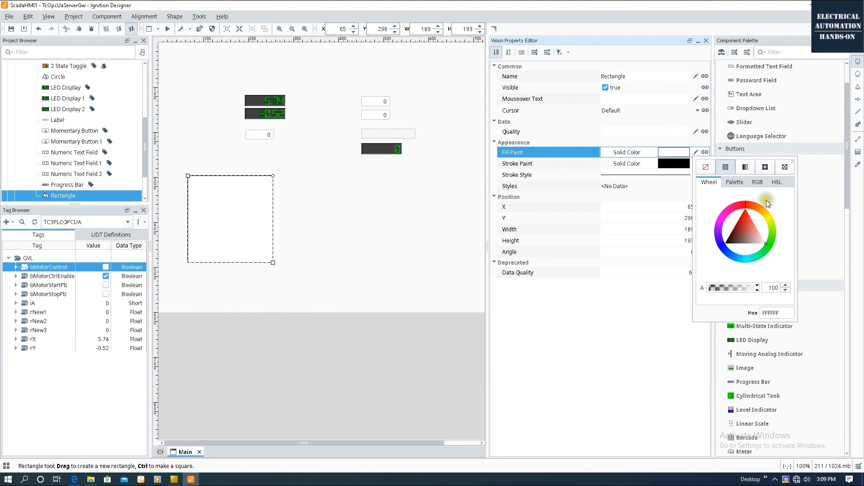
{"action": "left_click", "coordinate": [783, 171]}
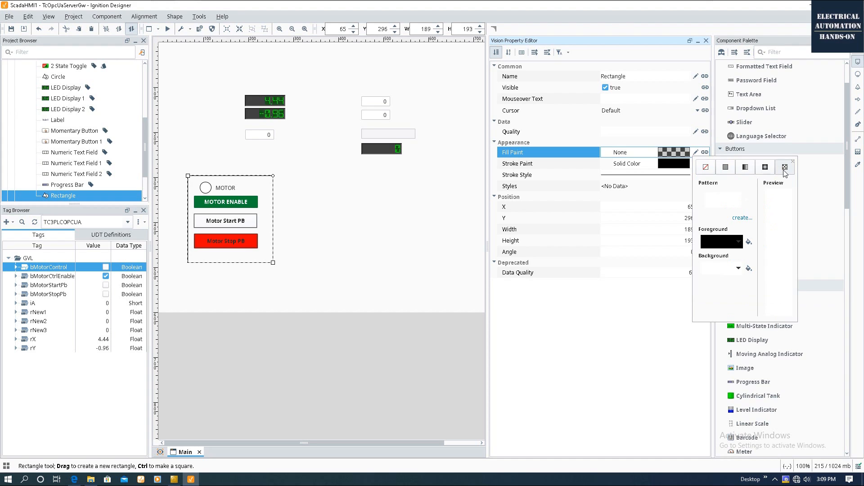
{"action": "left_click", "coordinate": [453, 271]}
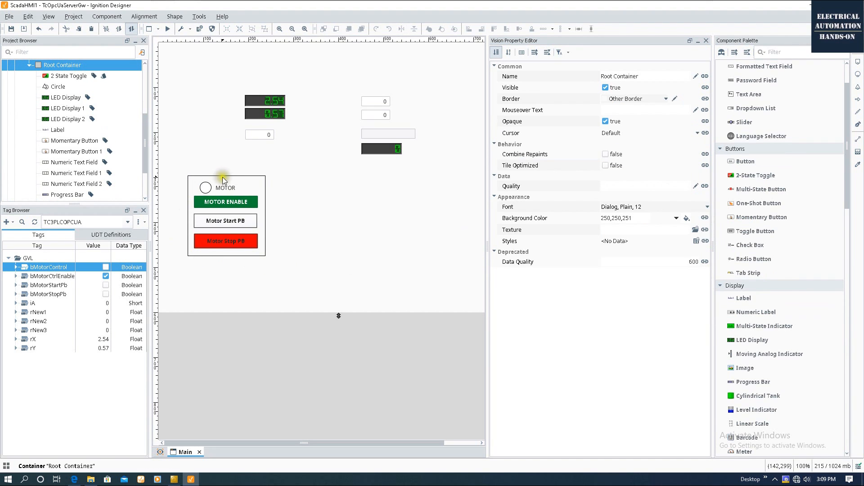
Raise the MOTOR label's font size to 15.
{"action": "left_click", "coordinate": [225, 188]}
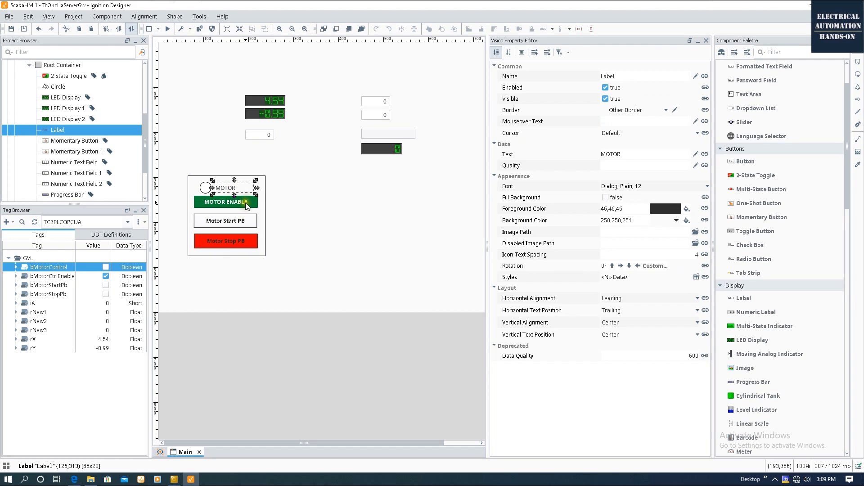
{"action": "left_click", "coordinate": [706, 186]}
{"action": "left_click", "coordinate": [660, 256]}
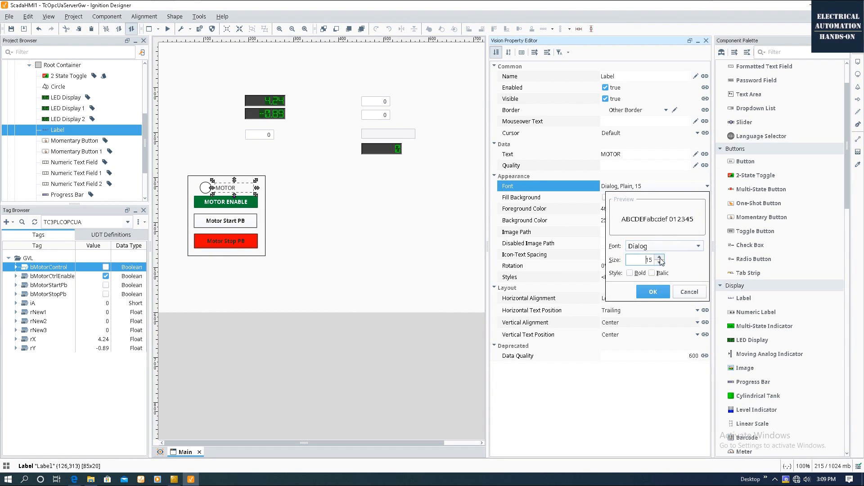
{"action": "left_click", "coordinate": [306, 246]}
{"action": "left_click", "coordinate": [242, 188]}
{"action": "left_click", "coordinate": [167, 160]}
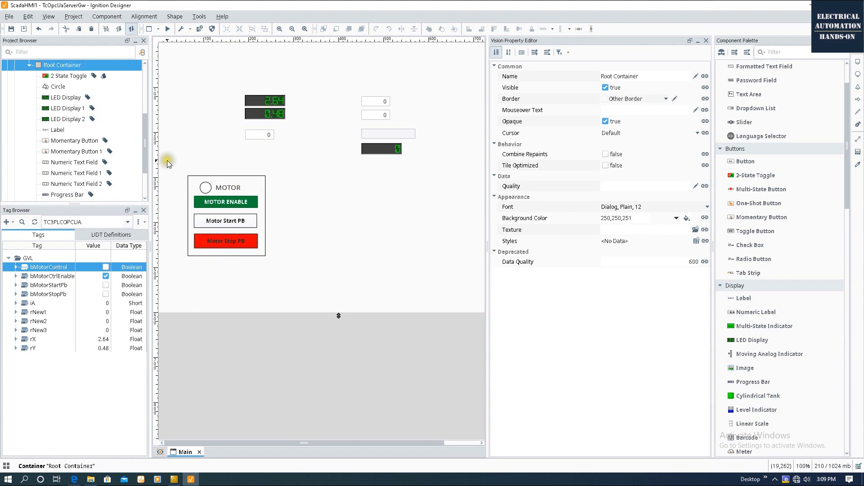
Preview the window to try Motor Start PB, then return to editing with the circle selected.
{"action": "left_click", "coordinate": [168, 29]}
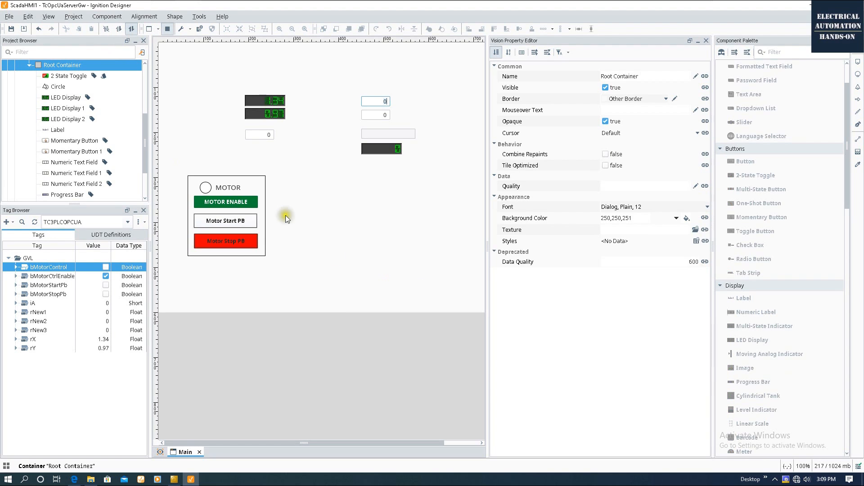
{"action": "left_click", "coordinate": [233, 223]}
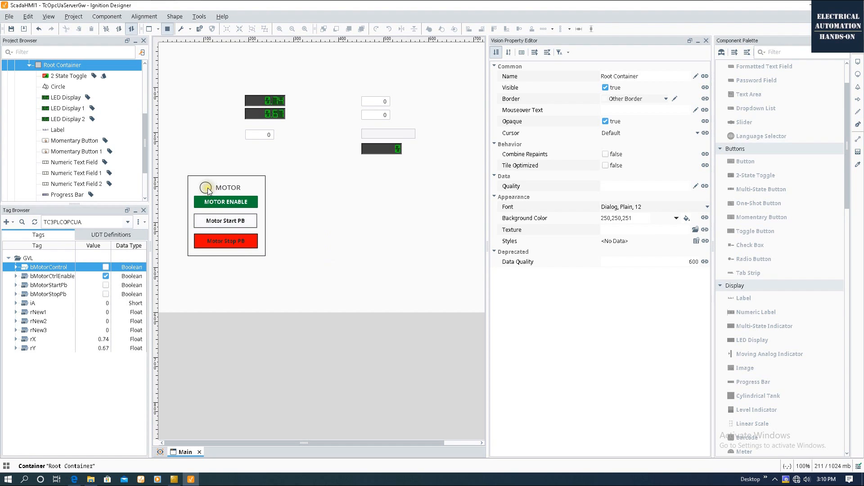
{"action": "left_click", "coordinate": [168, 30]}
{"action": "left_click", "coordinate": [205, 185]}
{"action": "left_click", "coordinate": [205, 185]}
{"action": "left_click", "coordinate": [204, 184]}
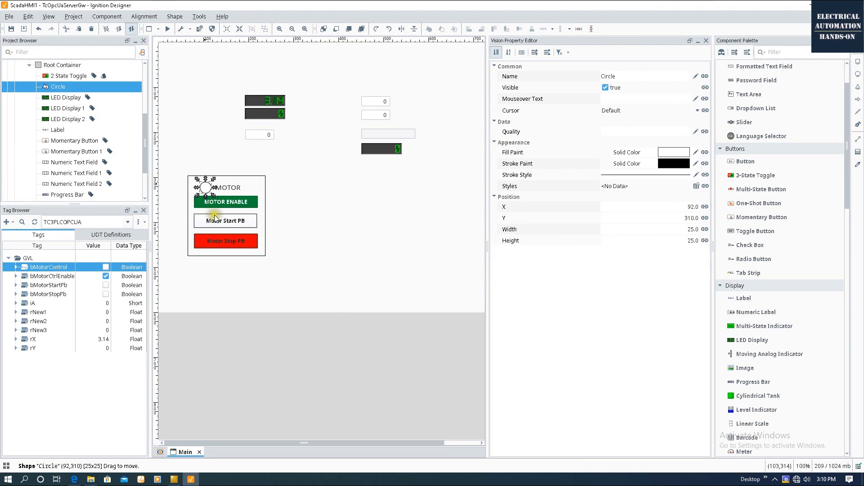
Bind the circle's Fill Paint to the tag TC3PLCOPCUA/GVL/bMotorControl.
{"action": "left_click", "coordinate": [520, 154]}
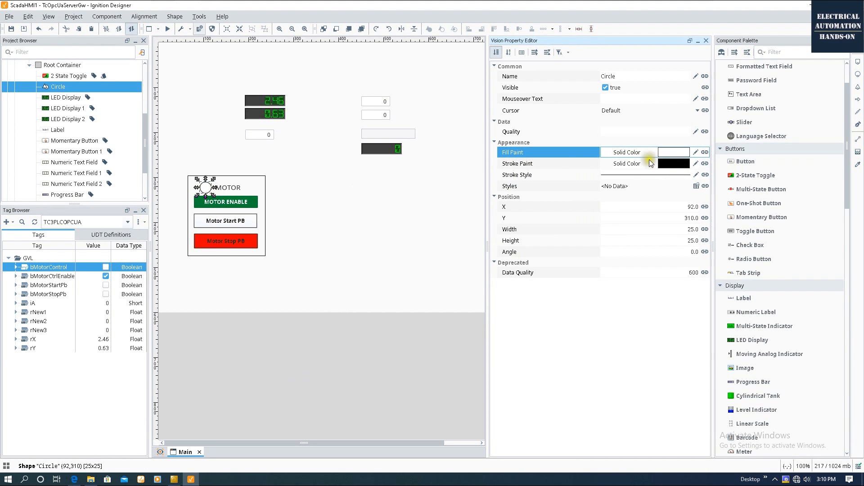
{"action": "left_click", "coordinate": [705, 152]}
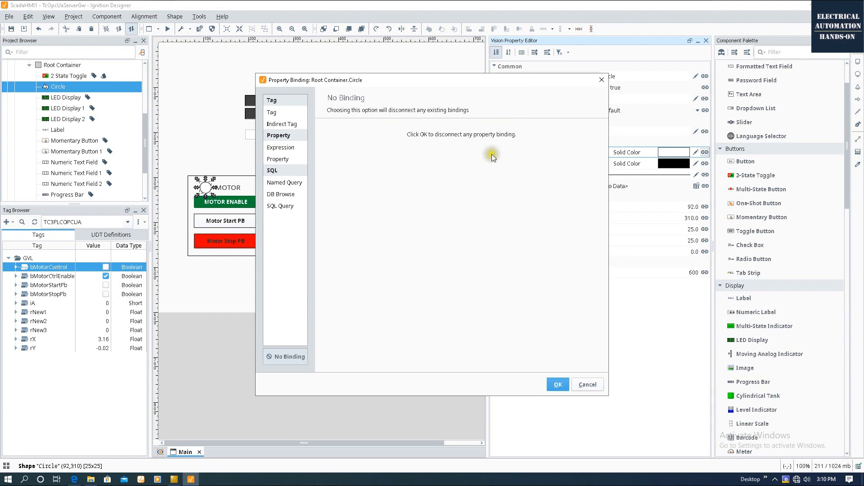
{"action": "left_click", "coordinate": [272, 112]}
{"action": "left_click", "coordinate": [332, 149]}
{"action": "double_click", "coordinate": [331, 149]}
{"action": "double_click", "coordinate": [355, 165]}
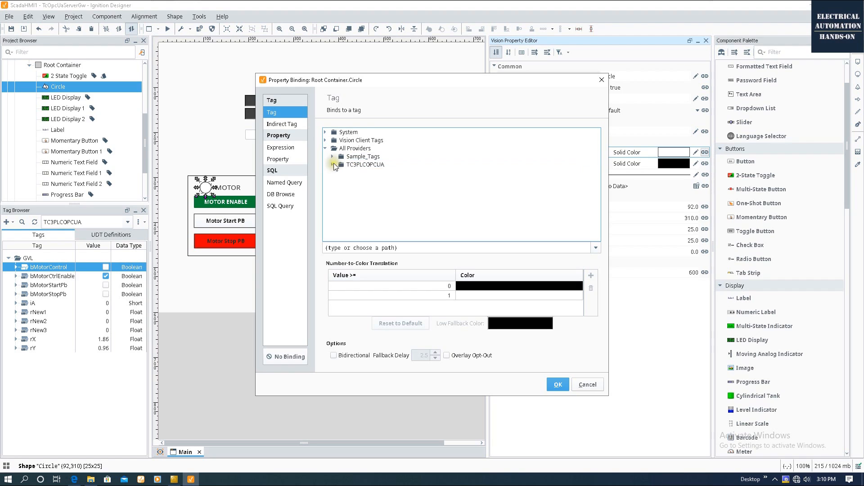
{"action": "left_click", "coordinate": [339, 181]}
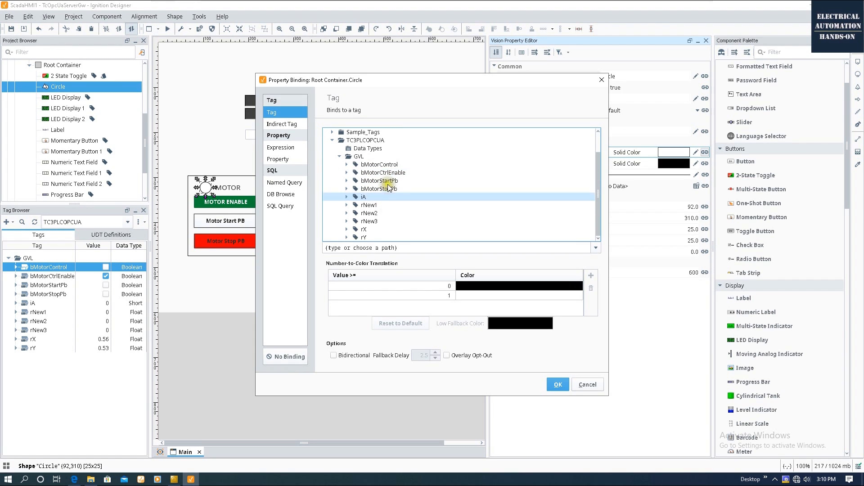
{"action": "scroll", "coordinate": [382, 199], "scroll_direction": "down", "scroll_amount": 1}
{"action": "left_click", "coordinate": [380, 164]}
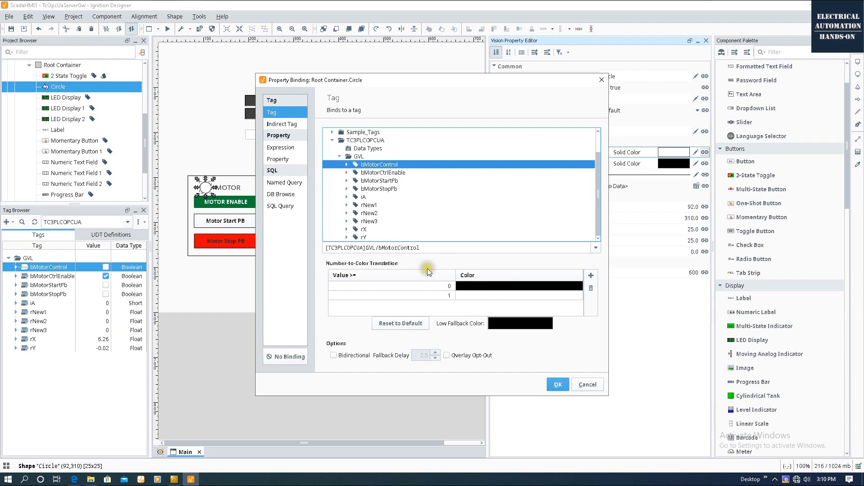
Map value 0 to grey and value 1 to green, and apply the binding.
{"action": "left_click", "coordinate": [495, 287]}
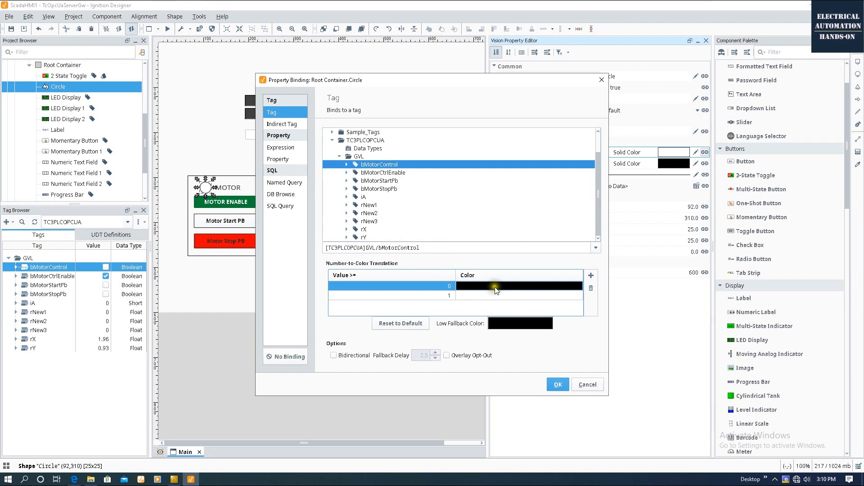
{"action": "left_click", "coordinate": [526, 290]}
{"action": "left_click", "coordinate": [551, 307]}
{"action": "left_click", "coordinate": [552, 323]}
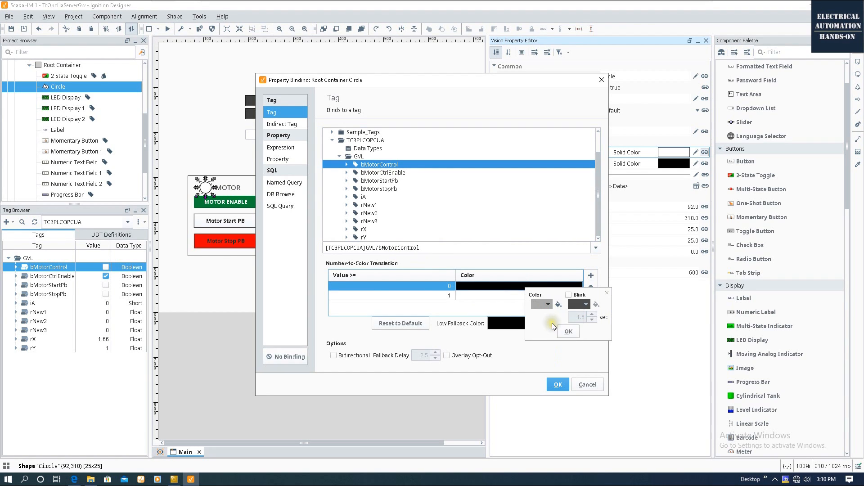
{"action": "left_click", "coordinate": [483, 296]}
{"action": "left_click", "coordinate": [505, 313]}
{"action": "left_click", "coordinate": [508, 324]}
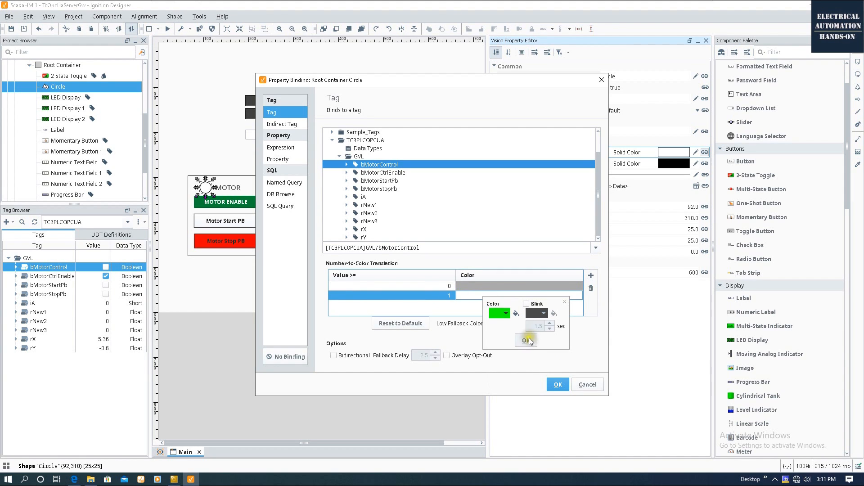
{"action": "left_click", "coordinate": [557, 385]}
{"action": "left_click", "coordinate": [247, 314]}
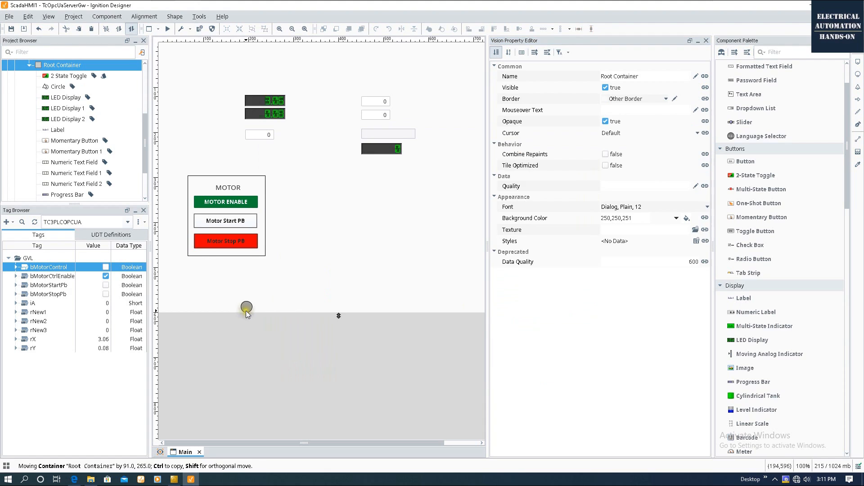
Preview the window, start then stop the motor, and watch the MOTOR lamp turn green then grey.
{"action": "left_click", "coordinate": [167, 29]}
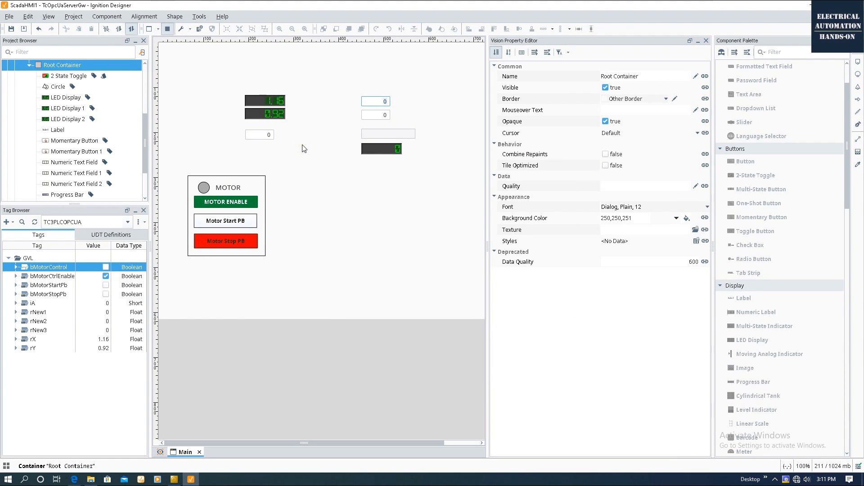
{"action": "left_click", "coordinate": [252, 221]}
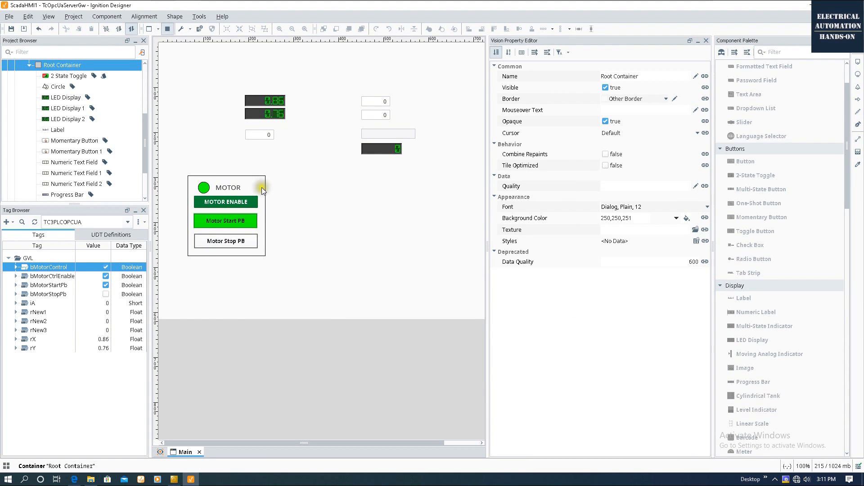
{"action": "left_click", "coordinate": [227, 241]}
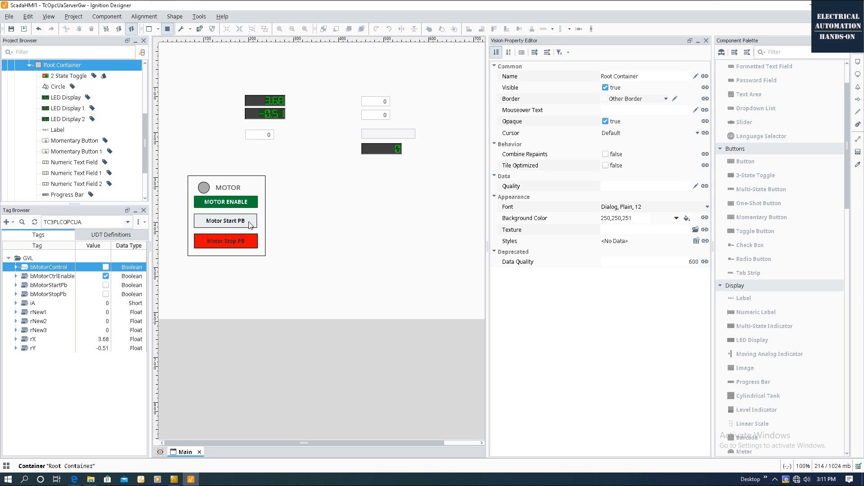
{"action": "left_click", "coordinate": [172, 149]}
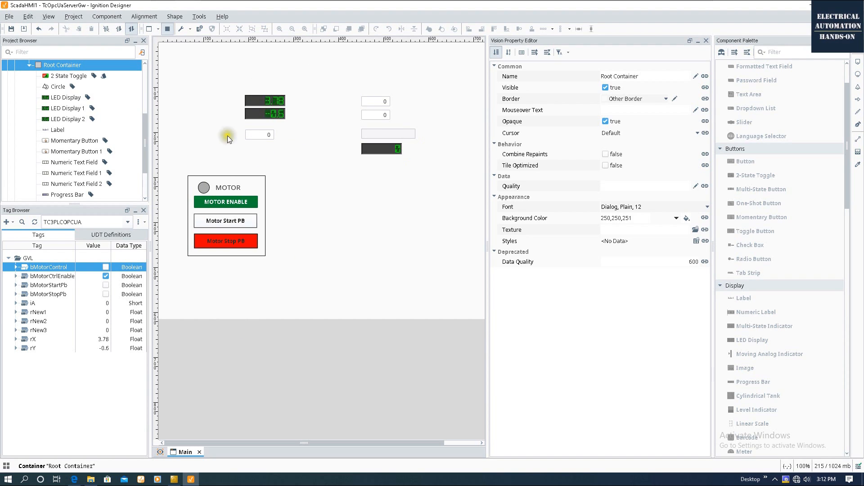
{"action": "left_click", "coordinate": [270, 135]}
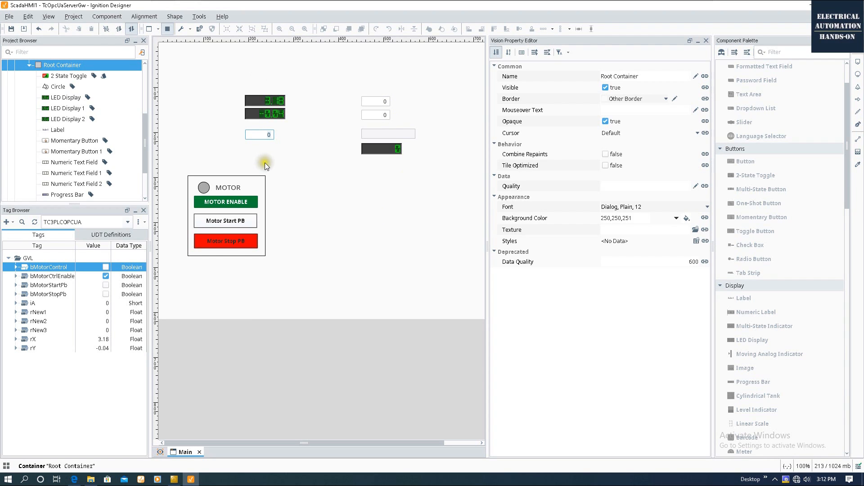
Leave preview and move the whole MOTOR panel to the top-left corner.
{"action": "key", "text": "F5"}
{"action": "left_click_drag", "start_coordinate": [218, 71], "coordinate": [459, 185]}
{"action": "left_click", "coordinate": [349, 174]}
{"action": "left_click_drag", "start_coordinate": [171, 145], "coordinate": [340, 309]}
{"action": "left_click_drag", "start_coordinate": [255, 185], "coordinate": [233, 70]}
Delete the spare numeric input fields from the window.
{"action": "left_click", "coordinate": [332, 205]}
{"action": "left_click_drag", "start_coordinate": [332, 204], "coordinate": [257, 78]}
{"action": "key", "text": "Delete"}
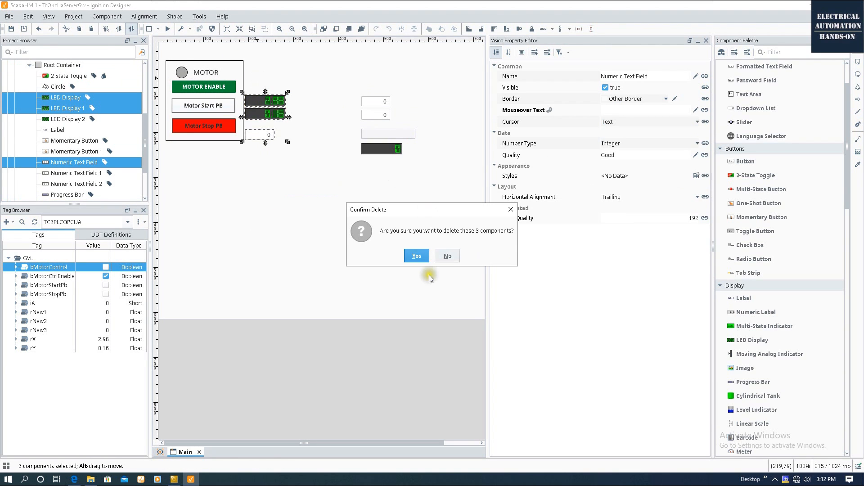
{"action": "left_click", "coordinate": [416, 255]}
{"action": "left_click_drag", "start_coordinate": [424, 212], "coordinate": [345, 53]}
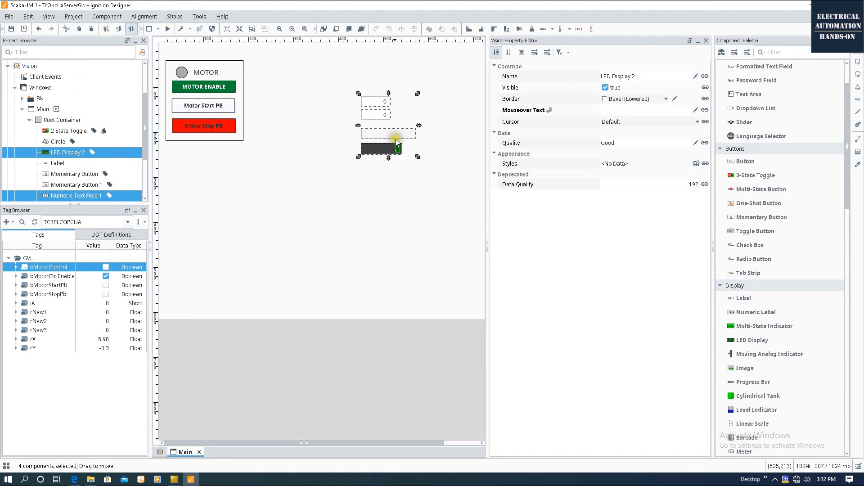
{"action": "key", "text": "Delete"}
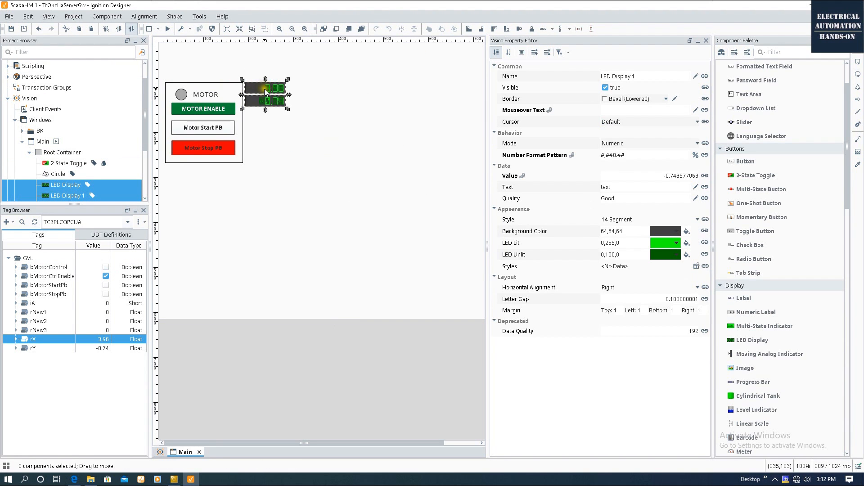
Move the rX and rY LED displays just above the MOTOR panel.
{"action": "left_click_drag", "start_coordinate": [264, 88], "coordinate": [200, 58]}
{"action": "left_click", "coordinate": [308, 114]}
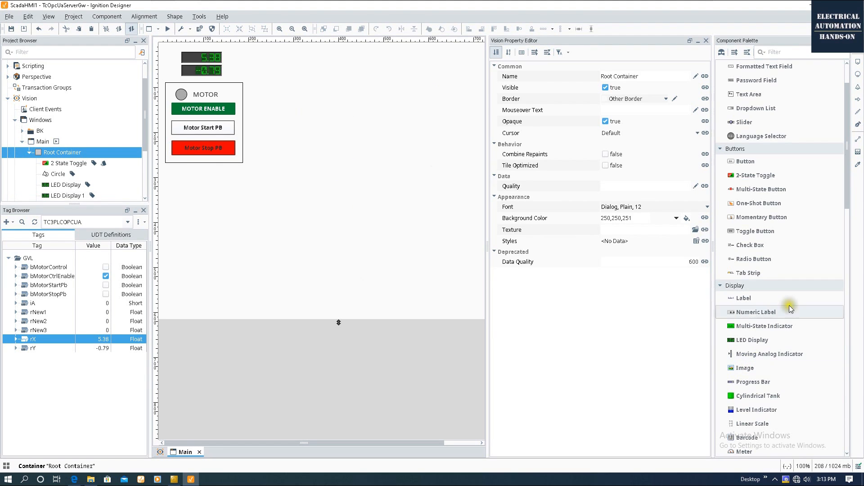
{"action": "scroll", "coordinate": [781, 265], "scroll_direction": "up", "scroll_amount": 4}
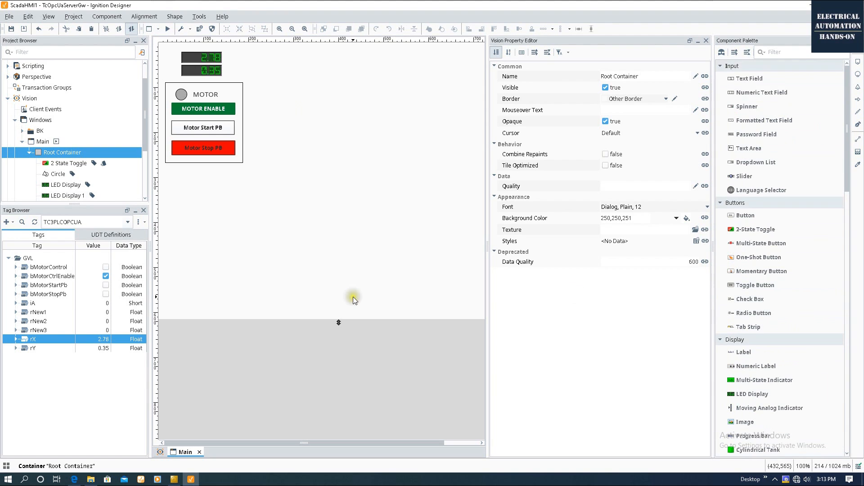
Place a 3-D Valve from the Symbol Factory's Valves category below the motor panel.
{"action": "left_click", "coordinate": [721, 54]}
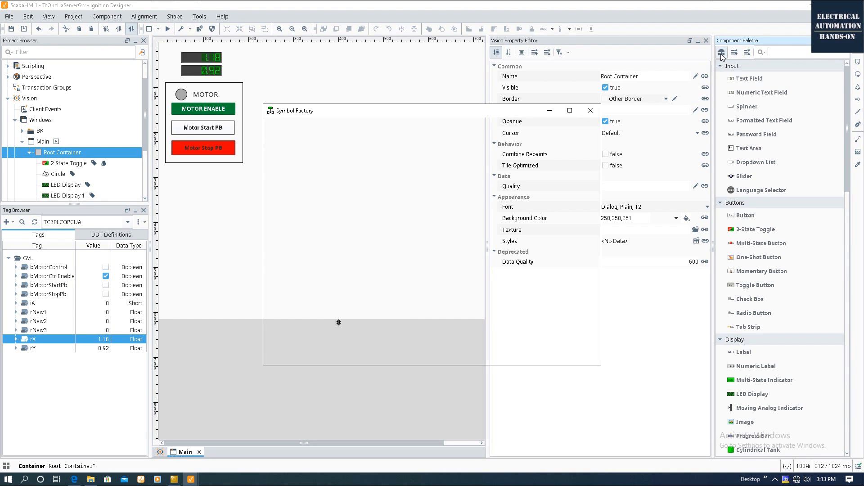
{"action": "scroll", "coordinate": [284, 318], "scroll_direction": "down", "scroll_amount": 2}
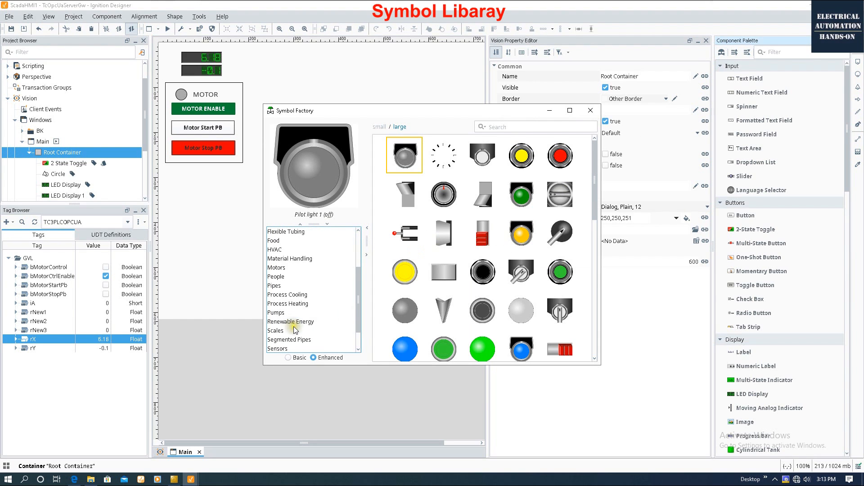
{"action": "left_click", "coordinate": [283, 315]}
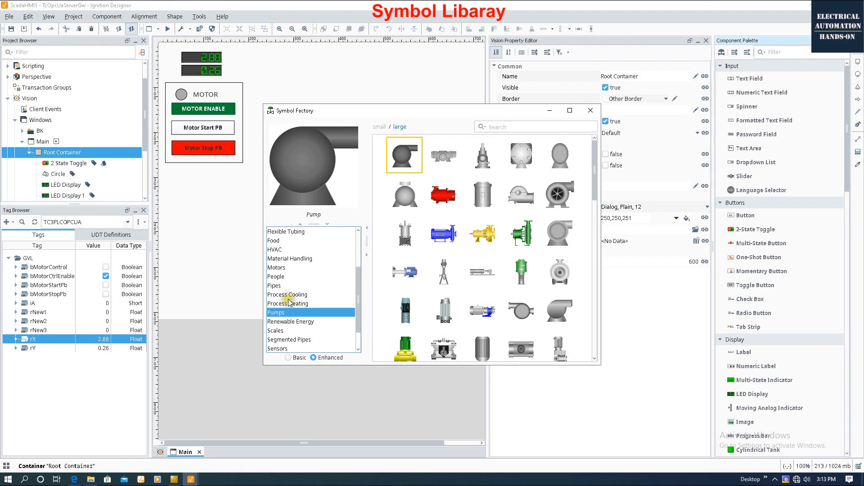
{"action": "scroll", "coordinate": [290, 315], "scroll_direction": "down", "scroll_amount": 1}
{"action": "left_click", "coordinate": [285, 331]}
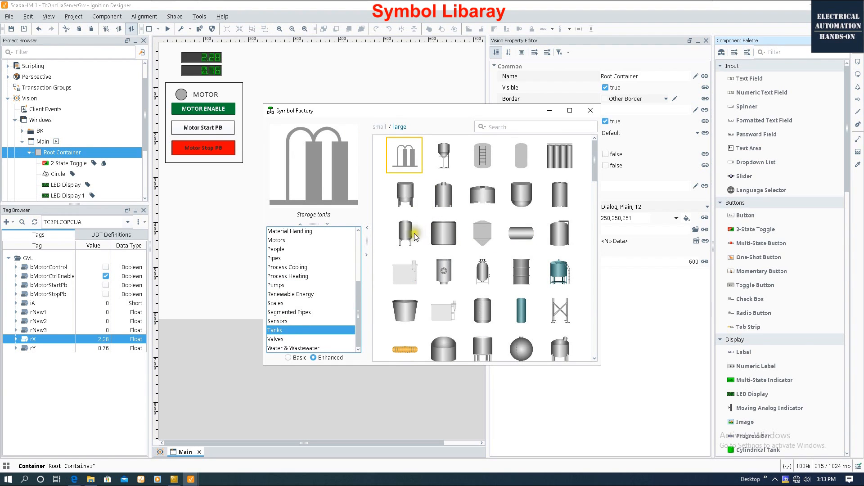
{"action": "left_click", "coordinate": [288, 340]}
{"action": "left_click_drag", "start_coordinate": [447, 237], "coordinate": [227, 259]}
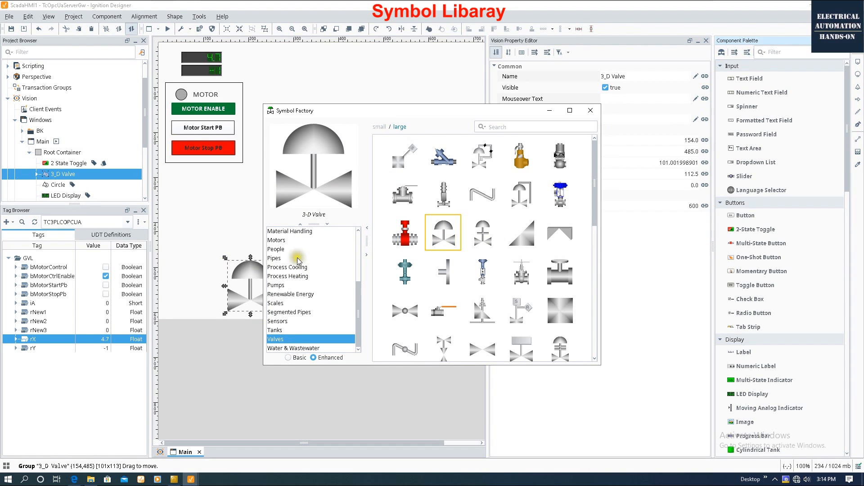
Add a Cool pump from the Pumps category and move the valve up beside it.
{"action": "left_click", "coordinate": [286, 285]}
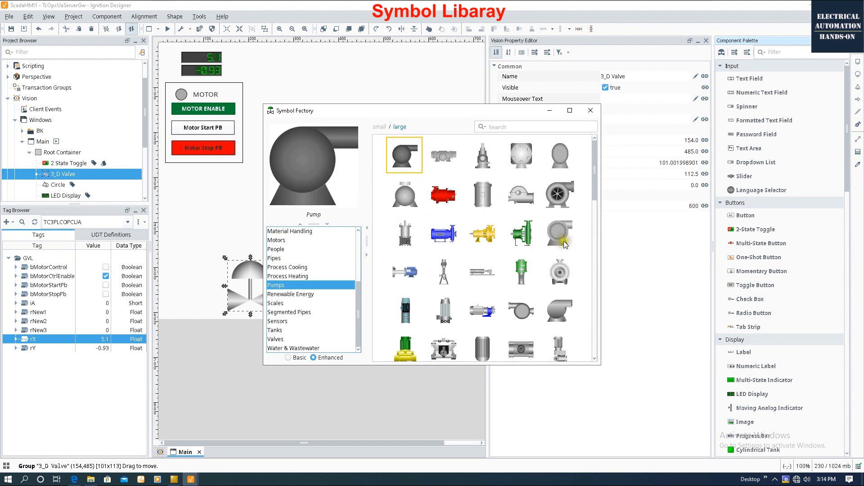
{"action": "left_click_drag", "start_coordinate": [566, 207], "coordinate": [190, 211]}
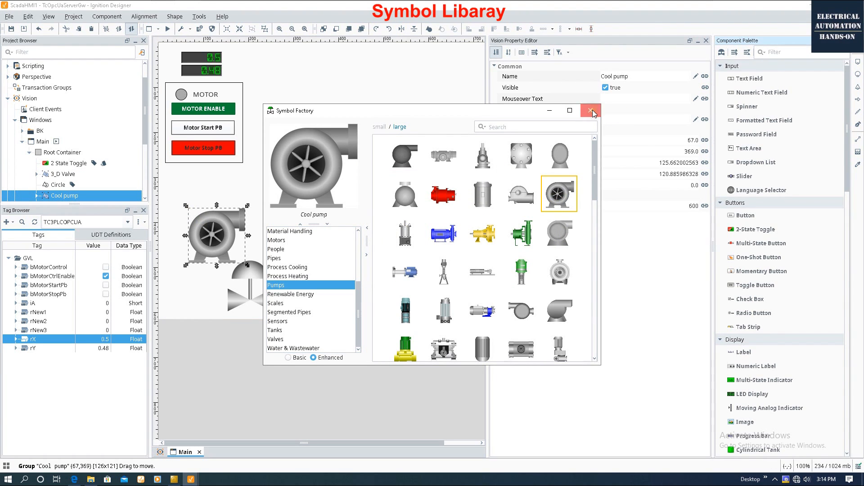
{"action": "left_click", "coordinate": [590, 110]}
{"action": "left_click_drag", "start_coordinate": [252, 243], "coordinate": [315, 154]}
{"action": "left_click_drag", "start_coordinate": [254, 304], "coordinate": [299, 220]}
{"action": "left_click", "coordinate": [360, 229]}
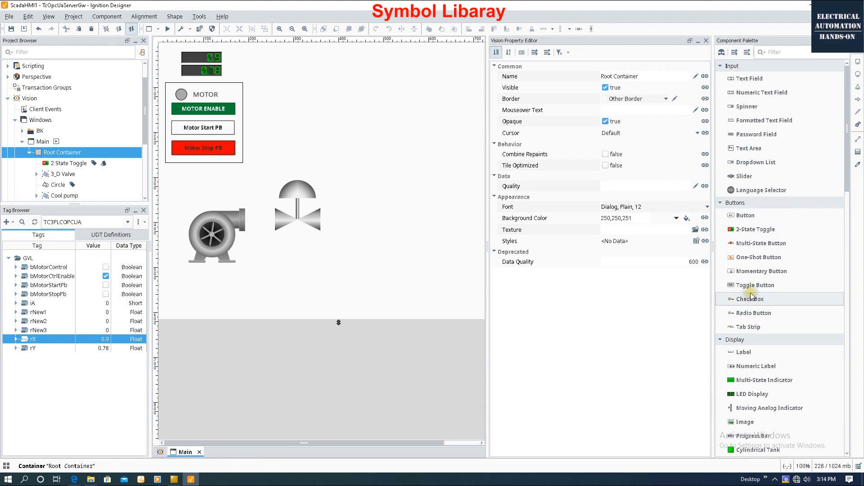
Add a narrow Level Indicator with a Cylindrical Tank placed beside it.
{"action": "scroll", "coordinate": [766, 331], "scroll_direction": "down", "scroll_amount": 5}
{"action": "scroll", "coordinate": [765, 330], "scroll_direction": "down", "scroll_amount": 6}
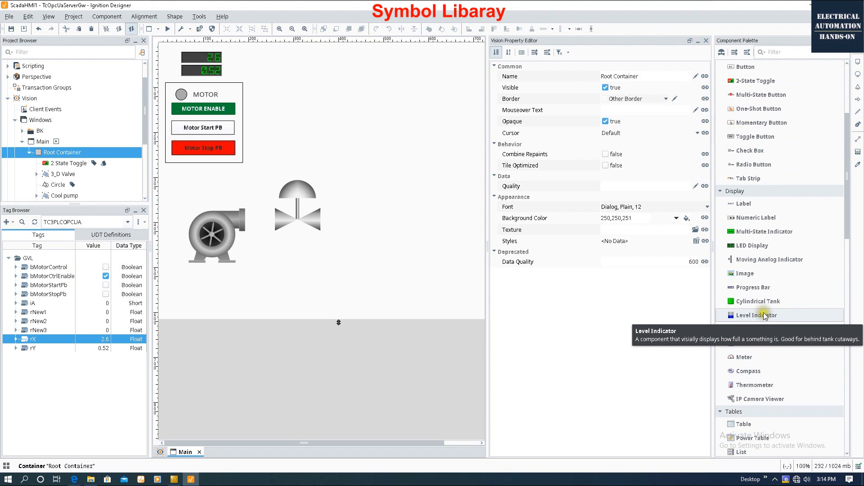
{"action": "left_click_drag", "start_coordinate": [763, 313], "coordinate": [338, 97]}
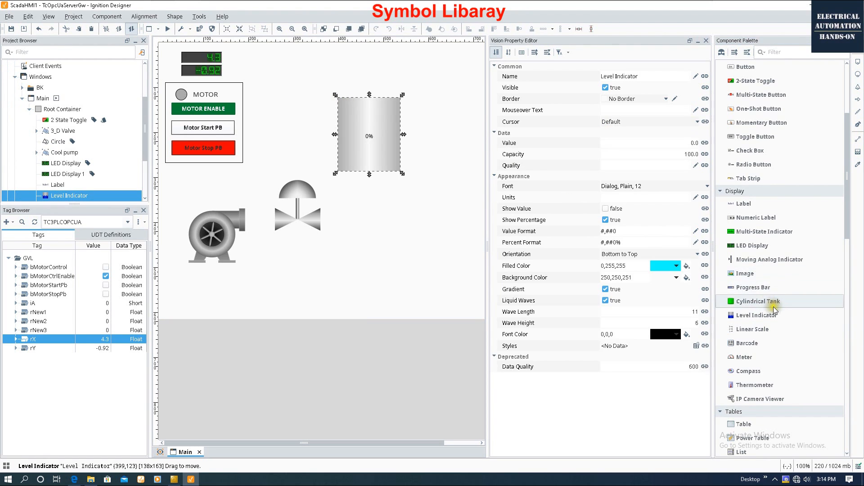
{"action": "left_click", "coordinate": [423, 110]}
{"action": "left_click_drag", "start_coordinate": [453, 152], "coordinate": [360, 134]}
{"action": "left_click", "coordinate": [378, 147]}
{"action": "left_click_drag", "start_coordinate": [431, 142], "coordinate": [400, 151]}
{"action": "left_click", "coordinate": [318, 227]}
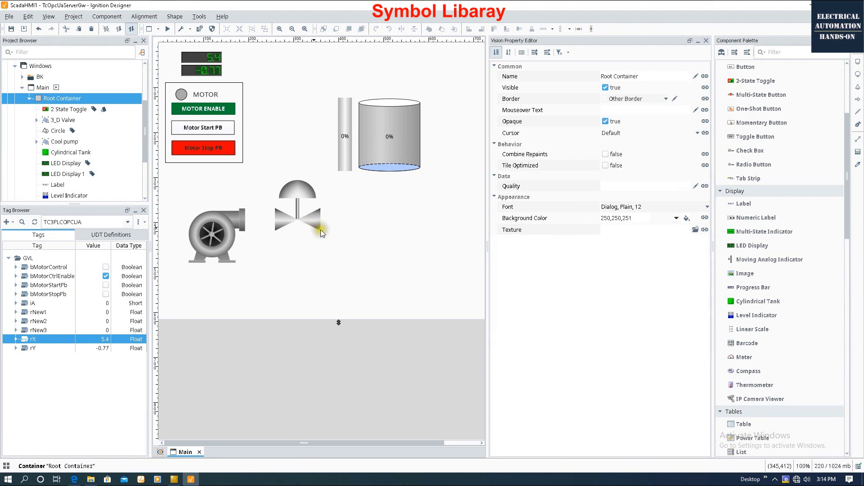
Shrink the valve and Cool pump symbols and nudge the valve next to the pump.
{"action": "left_click", "coordinate": [315, 225]}
{"action": "left_click_drag", "start_coordinate": [320, 229], "coordinate": [305, 211]}
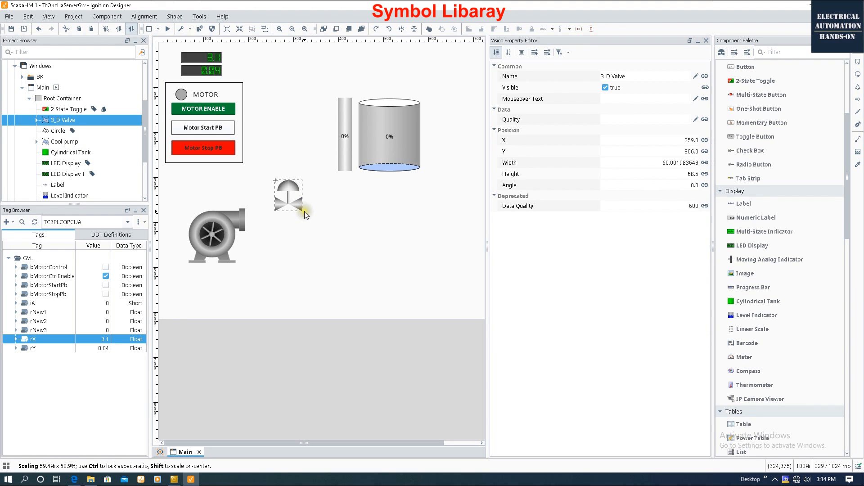
{"action": "left_click", "coordinate": [226, 242]}
{"action": "left_click_drag", "start_coordinate": [246, 263], "coordinate": [217, 199]}
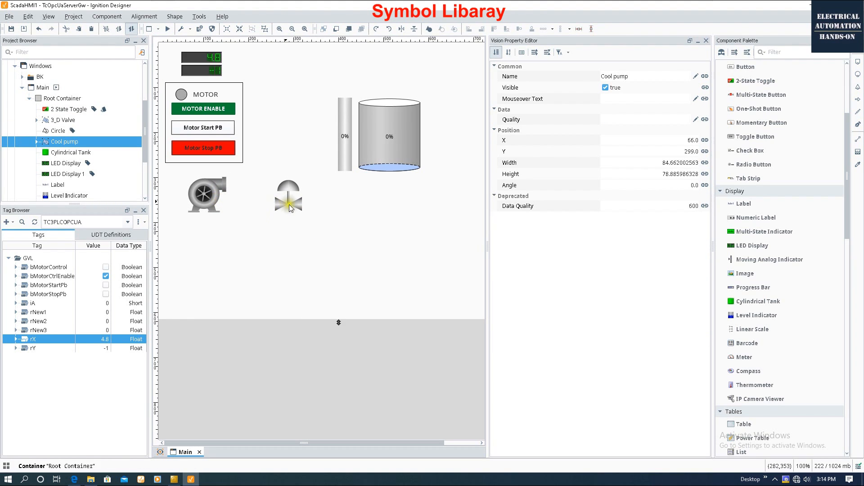
{"action": "left_click", "coordinate": [287, 203]}
{"action": "left_click", "coordinate": [287, 203]}
{"action": "left_click", "coordinate": [286, 204]}
{"action": "left_click", "coordinate": [285, 204]}
{"action": "left_click_drag", "start_coordinate": [285, 204], "coordinate": [280, 179]}
{"action": "left_click_drag", "start_coordinate": [280, 179], "coordinate": [277, 183]}
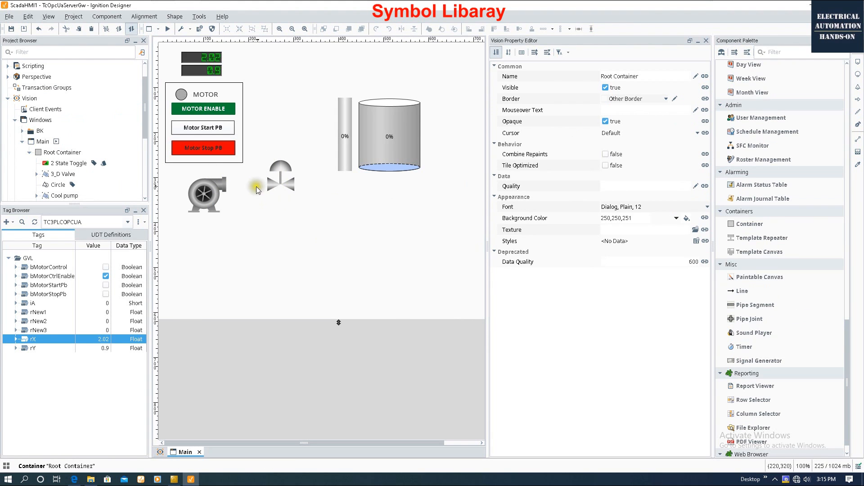
Place a Short horizontal pipe symbol below the pump.
{"action": "left_click", "coordinate": [721, 52]}
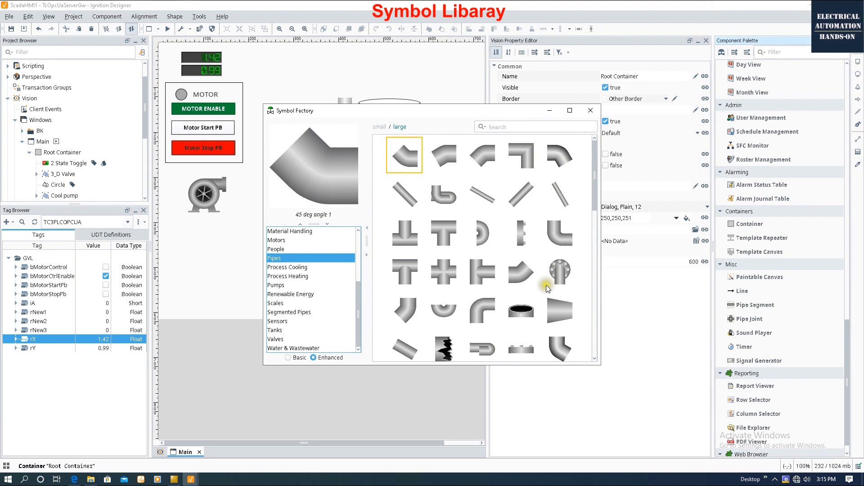
{"action": "scroll", "coordinate": [547, 288], "scroll_direction": "down", "scroll_amount": 5}
{"action": "left_click", "coordinate": [559, 331]}
{"action": "left_click_drag", "start_coordinate": [560, 330], "coordinate": [209, 237]}
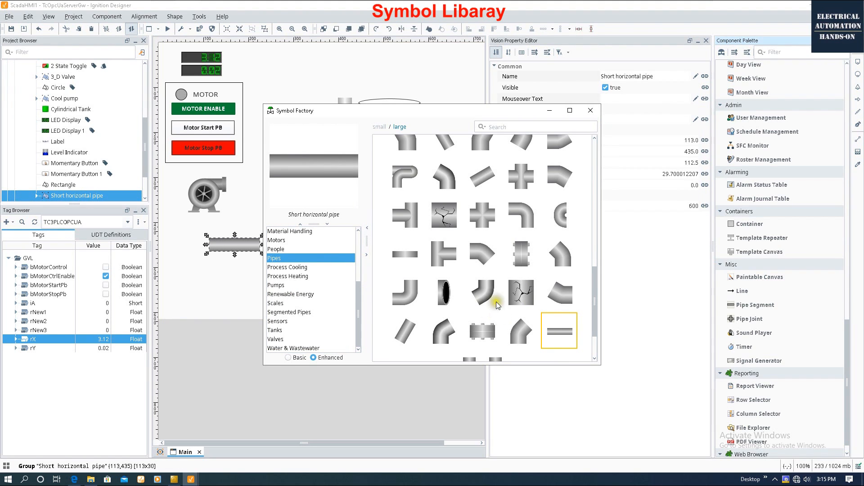
Add the 45-degree elbow pipe pieces near the short pipe.
{"action": "scroll", "coordinate": [517, 206], "scroll_direction": "up", "scroll_amount": 5}
{"action": "left_click_drag", "start_coordinate": [405, 310], "coordinate": [219, 269]}
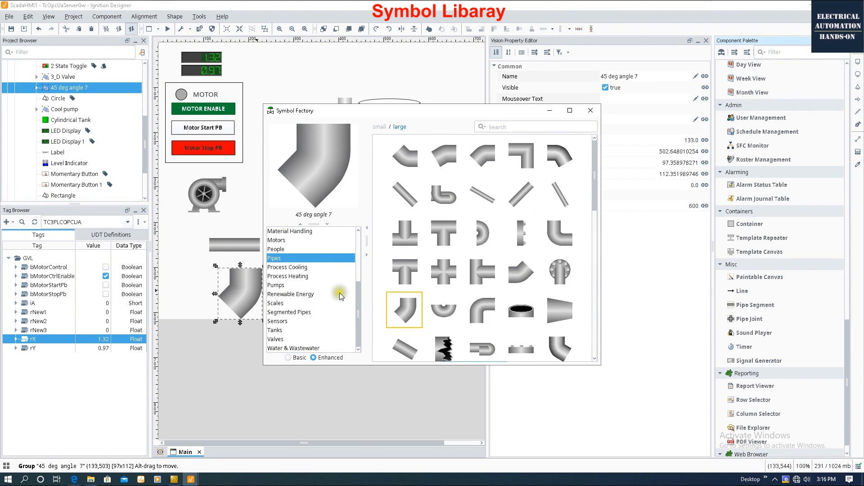
{"action": "left_click", "coordinate": [517, 272]}
{"action": "left_click_drag", "start_coordinate": [517, 274], "coordinate": [181, 299]}
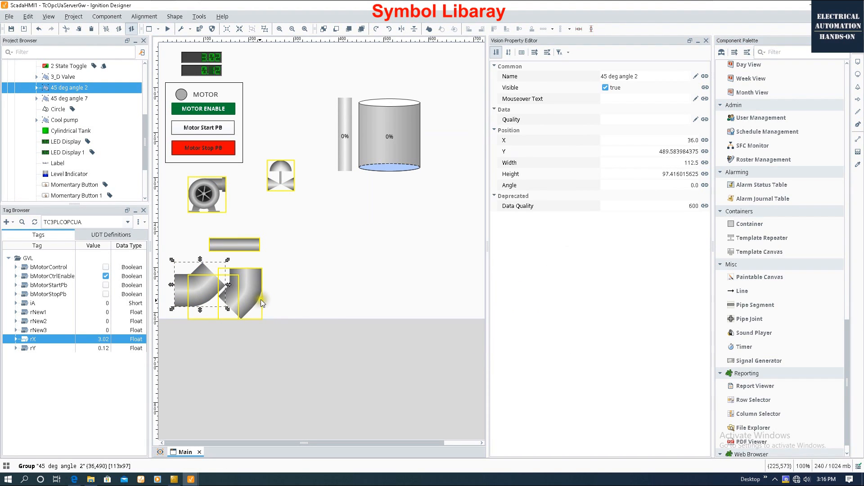
{"action": "left_click", "coordinate": [249, 267]}
{"action": "left_click", "coordinate": [242, 247]}
{"action": "left_click", "coordinate": [312, 216]}
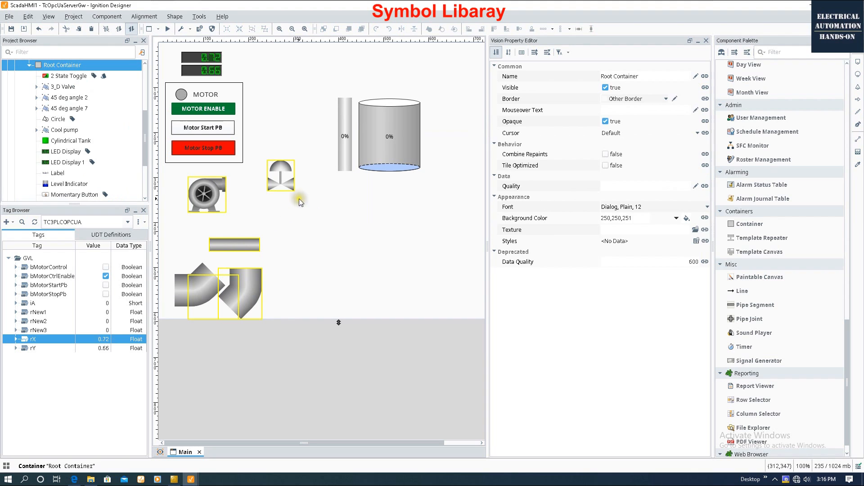
Fit a short pipe between pump and valve and paste a copy after the valve.
{"action": "left_click_drag", "start_coordinate": [240, 243], "coordinate": [257, 184]}
{"action": "left_click", "coordinate": [260, 285]}
{"action": "left_click", "coordinate": [252, 186]}
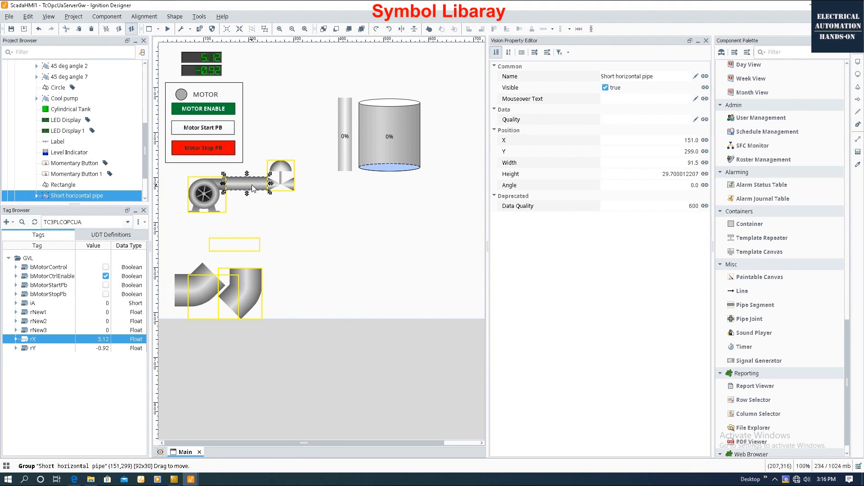
{"action": "key", "text": "ctrl+c"}
{"action": "key", "text": "ctrl+v"}
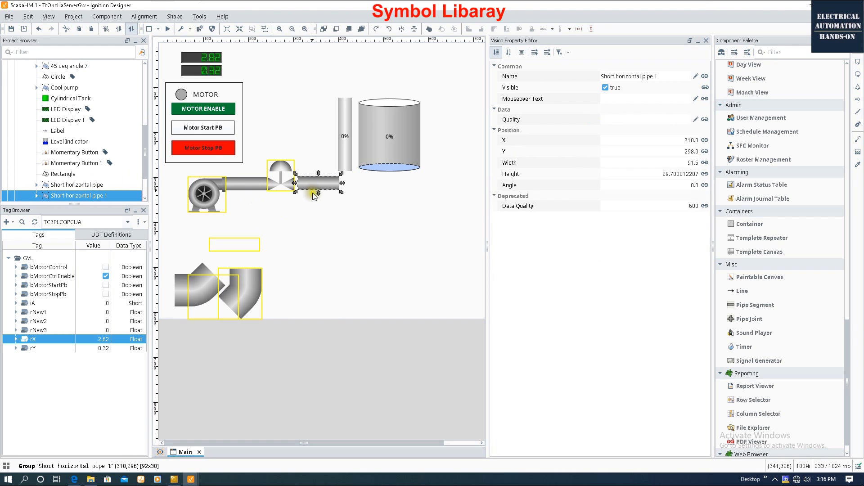
{"action": "left_click", "coordinate": [175, 286]}
Join the two 45° elbows from the new pipe up into the tank bottom.
{"action": "left_click_drag", "start_coordinate": [180, 286], "coordinate": [342, 182]}
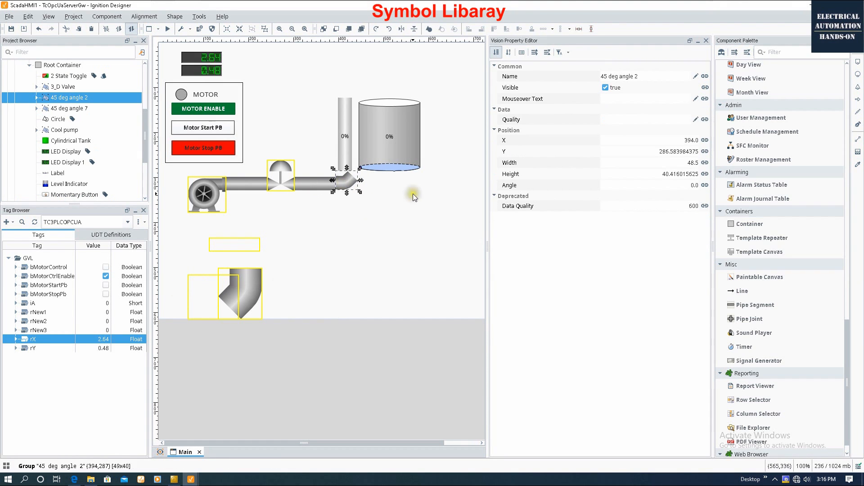
{"action": "left_click", "coordinate": [250, 296]}
{"action": "left_click_drag", "start_coordinate": [251, 296], "coordinate": [347, 186]}
{"action": "left_click", "coordinate": [404, 161]}
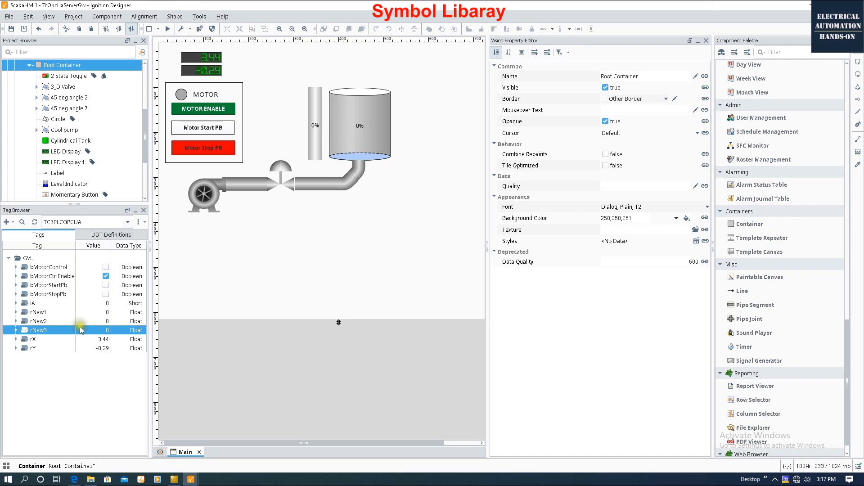
Bind rNew1 to the cylindrical tank and set rNew1's value to 10.
{"action": "left_click", "coordinate": [34, 313]}
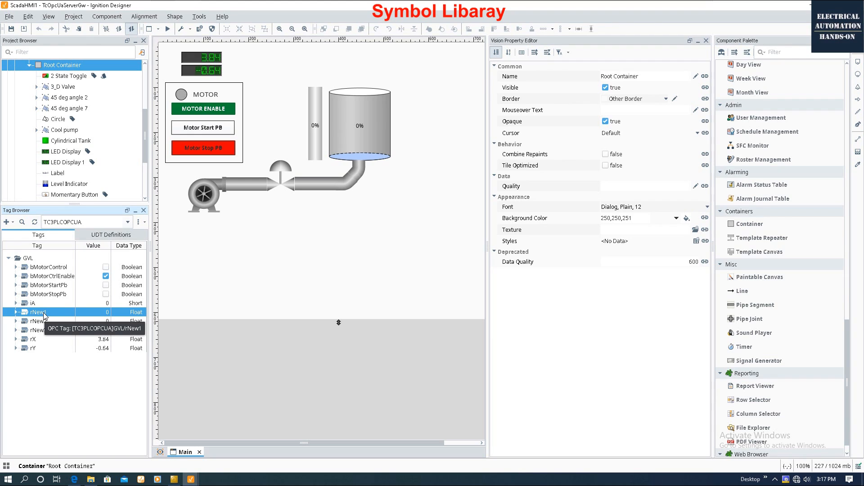
{"action": "left_click_drag", "start_coordinate": [39, 313], "coordinate": [350, 130]}
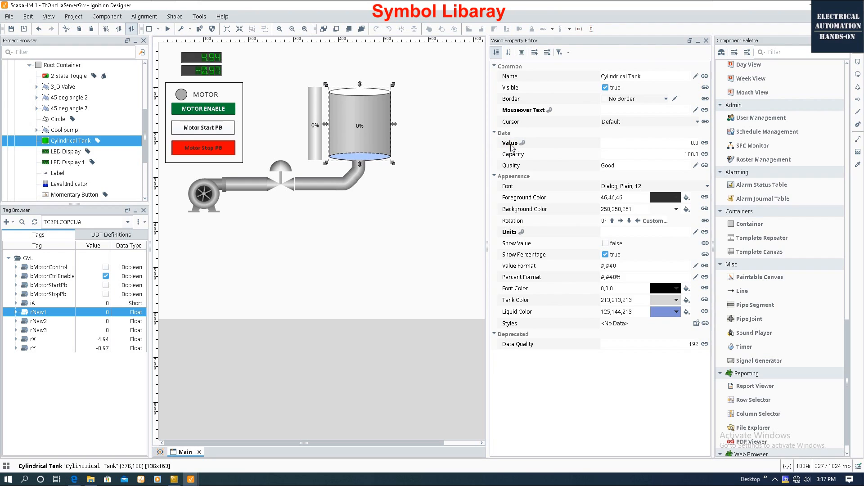
{"action": "double_click", "coordinate": [106, 312]}
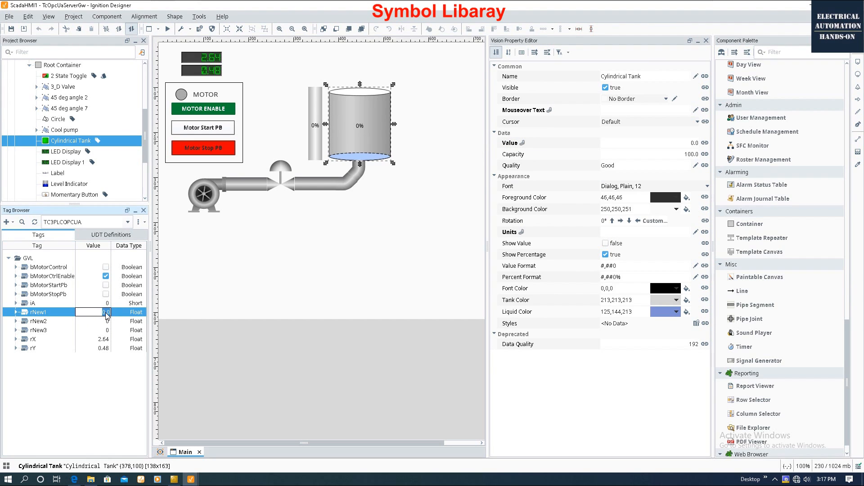
{"action": "key", "text": "Return"}
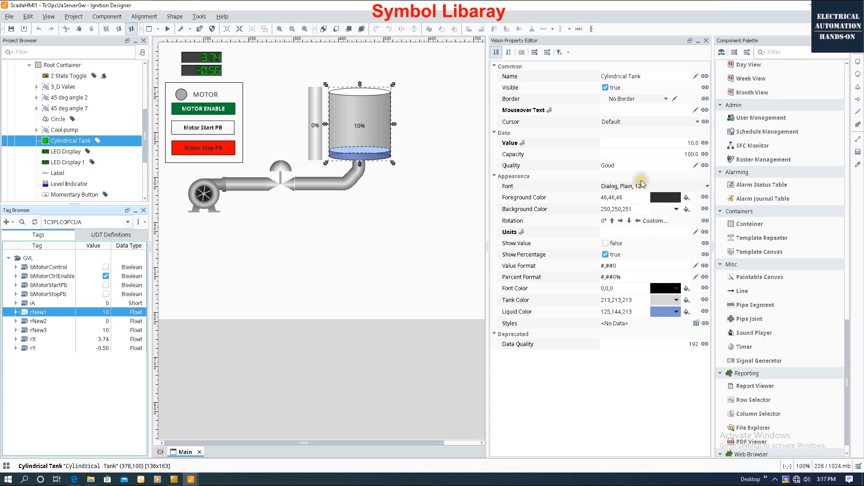
{"action": "left_click", "coordinate": [673, 157]}
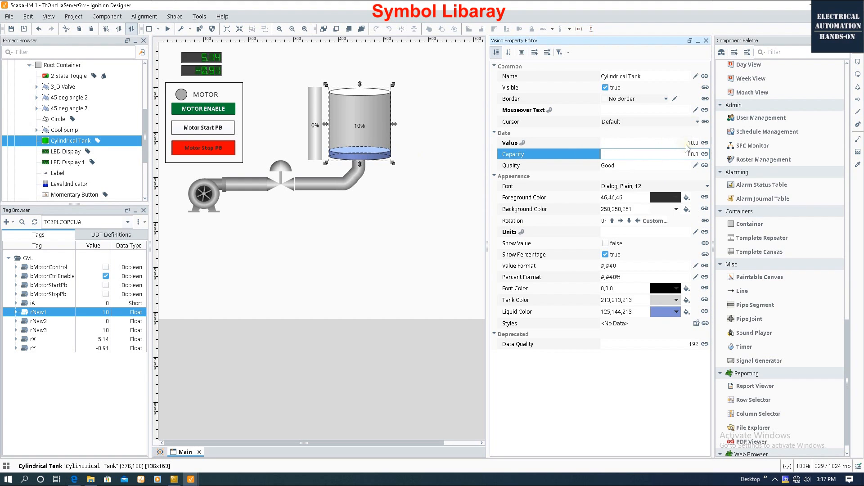
{"action": "left_click", "coordinate": [408, 182]}
Bind rNew1 to the level indicator as well.
{"action": "left_click", "coordinate": [315, 123]}
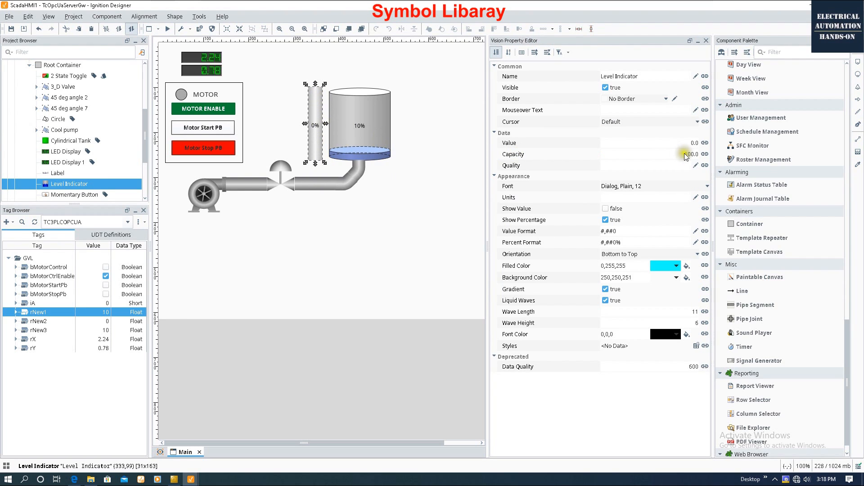
{"action": "left_click_drag", "start_coordinate": [37, 315], "coordinate": [314, 123]}
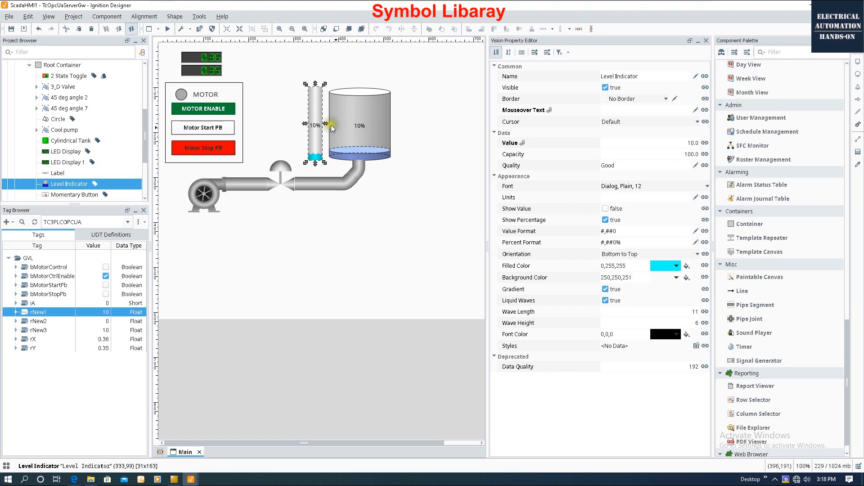
{"action": "left_click", "coordinate": [291, 288]}
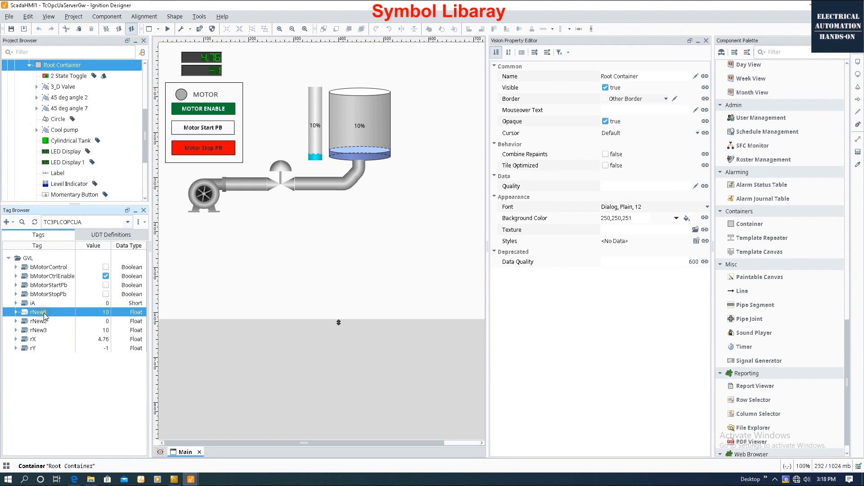
{"action": "left_click_drag", "start_coordinate": [41, 315], "coordinate": [340, 56]}
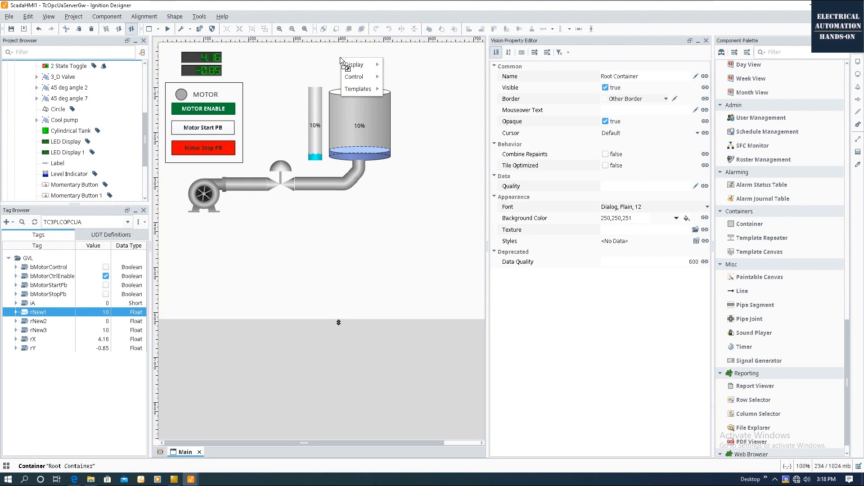
Create a numeric text field bound to rNew1 and place it above the tank.
{"action": "mouse_move", "coordinate": [348, 64]}
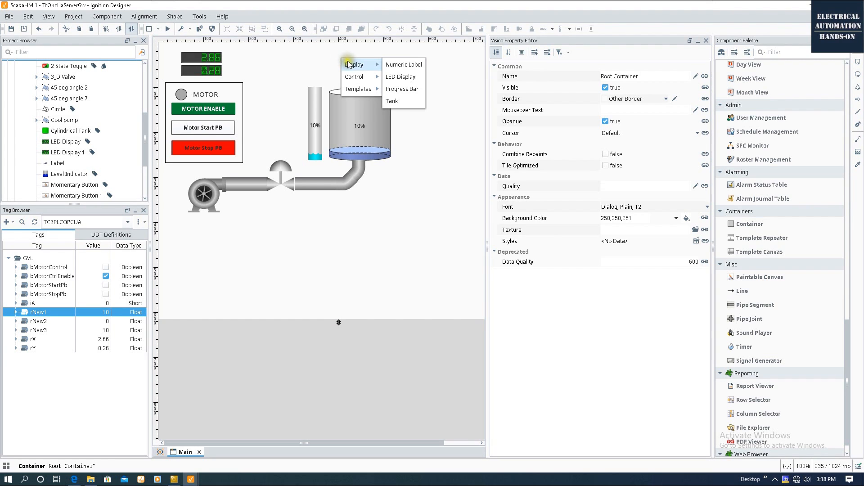
{"action": "mouse_move", "coordinate": [354, 79]}
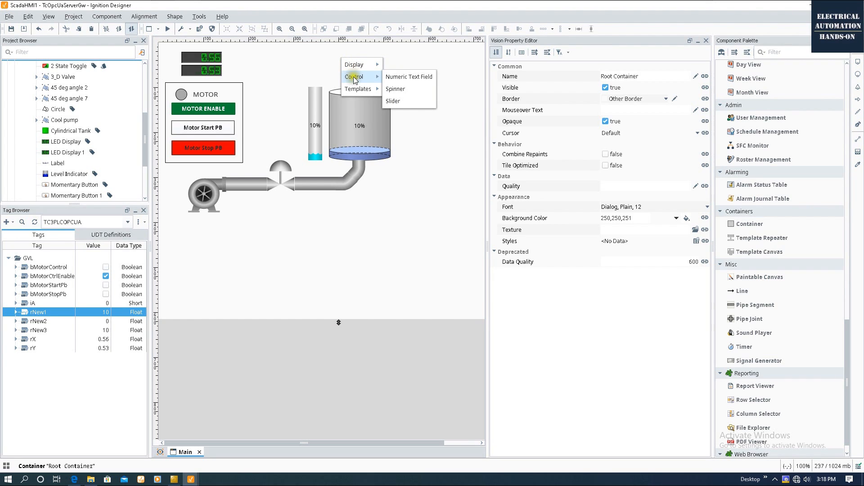
{"action": "left_click", "coordinate": [431, 77]}
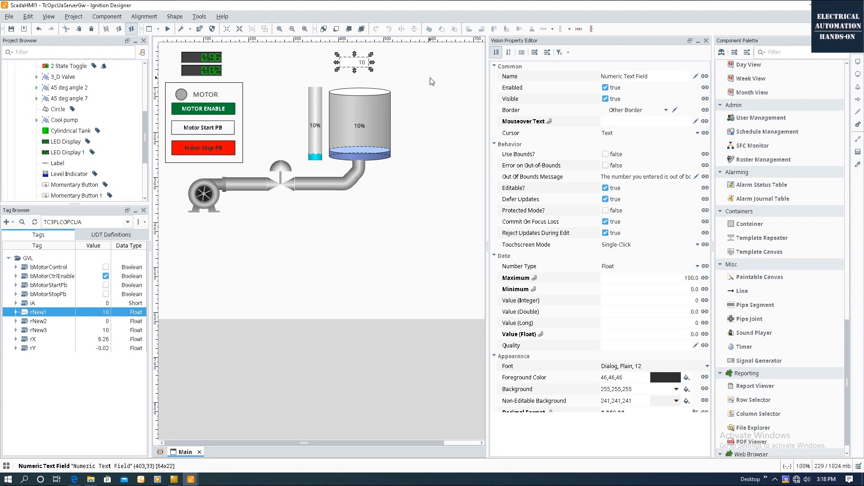
{"action": "left_click_drag", "start_coordinate": [364, 67], "coordinate": [369, 72]}
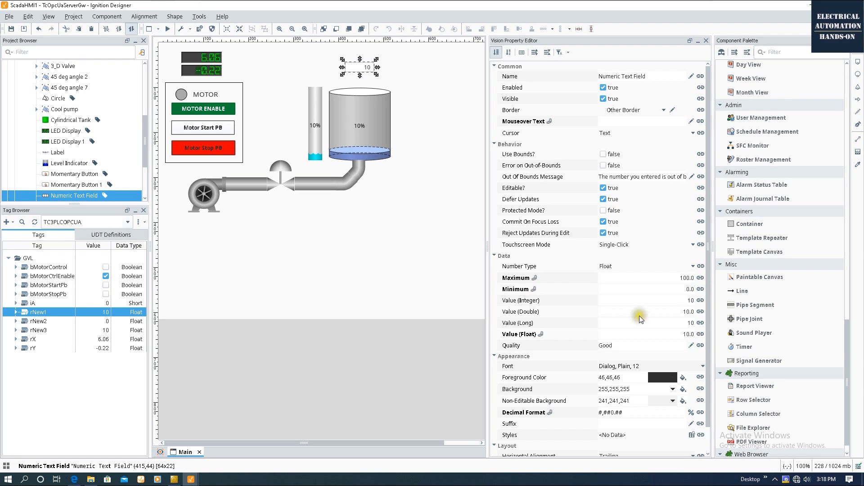
{"action": "left_click", "coordinate": [546, 279]}
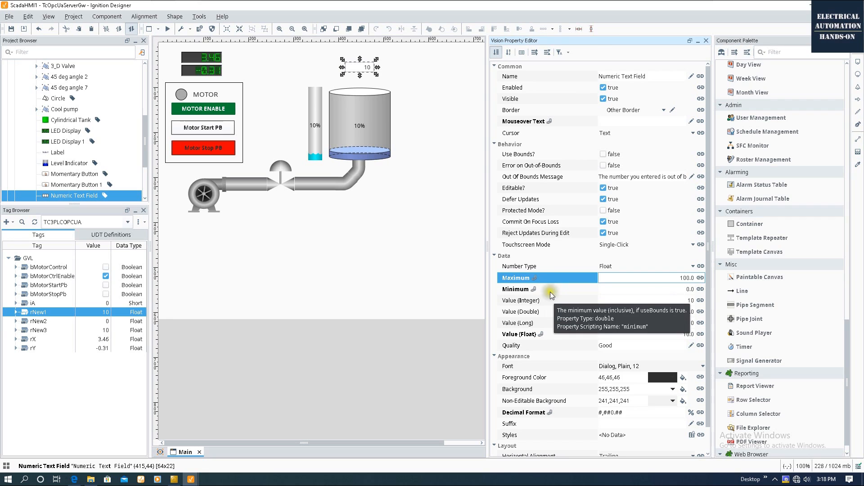
{"action": "left_click", "coordinate": [545, 290]}
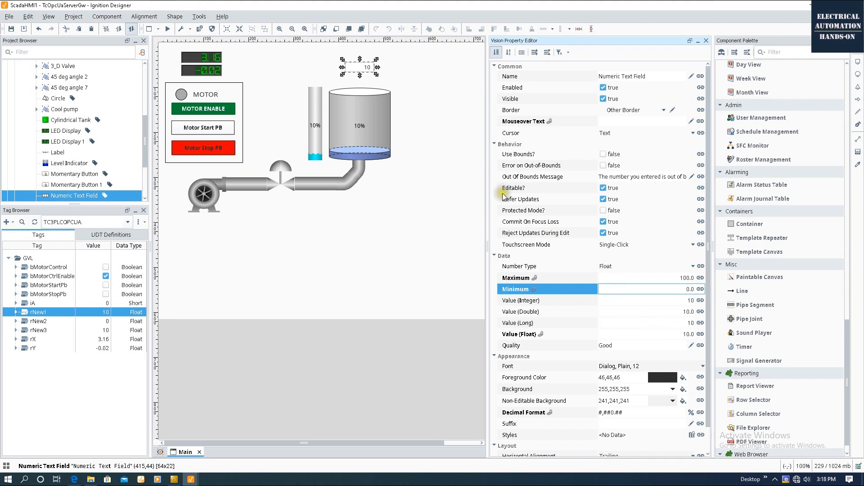
Set the numeric field's font size to 16.
{"action": "left_click", "coordinate": [703, 366]}
{"action": "left_click", "coordinate": [656, 316]}
{"action": "left_click", "coordinate": [656, 317]}
{"action": "left_click", "coordinate": [656, 316]}
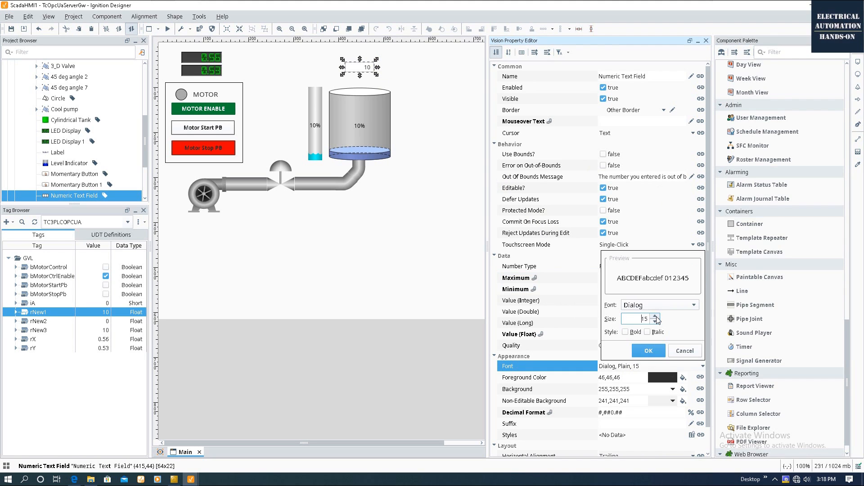
{"action": "left_click", "coordinate": [656, 316]}
{"action": "left_click", "coordinate": [648, 351]}
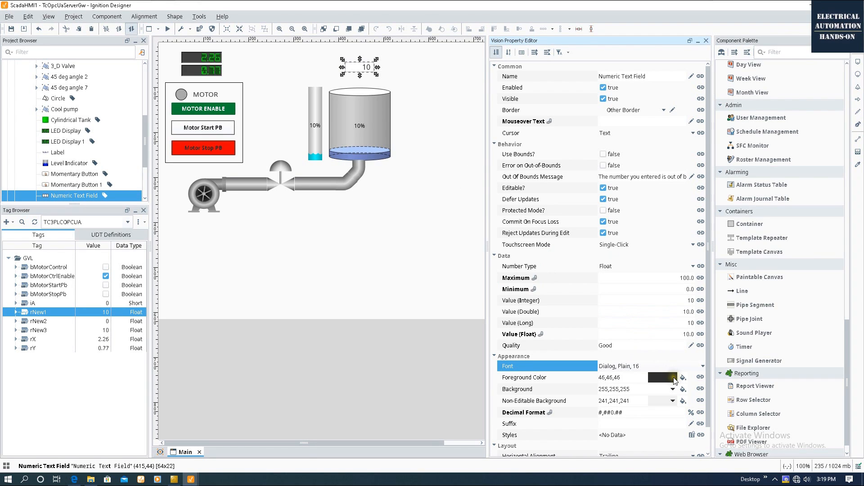
{"action": "left_click_drag", "start_coordinate": [44, 317], "coordinate": [406, 64]}
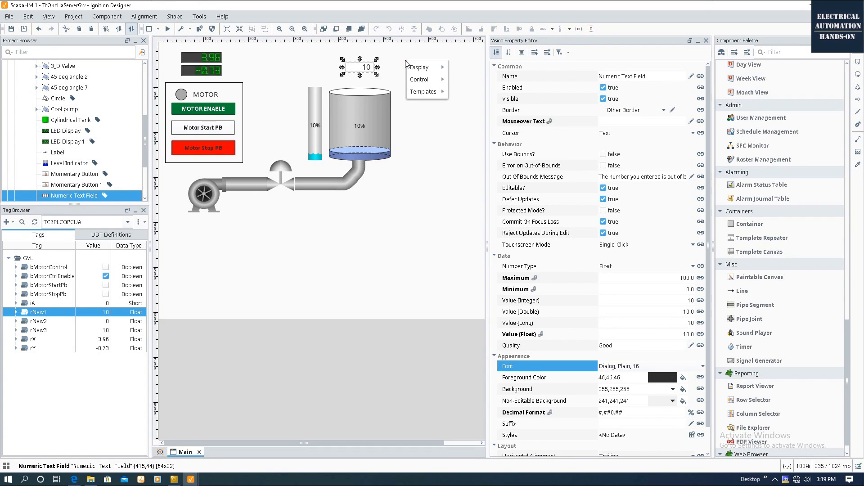
Create a slider from rNew1 beside the tank, make it vertical and resize it.
{"action": "mouse_move", "coordinate": [425, 80]}
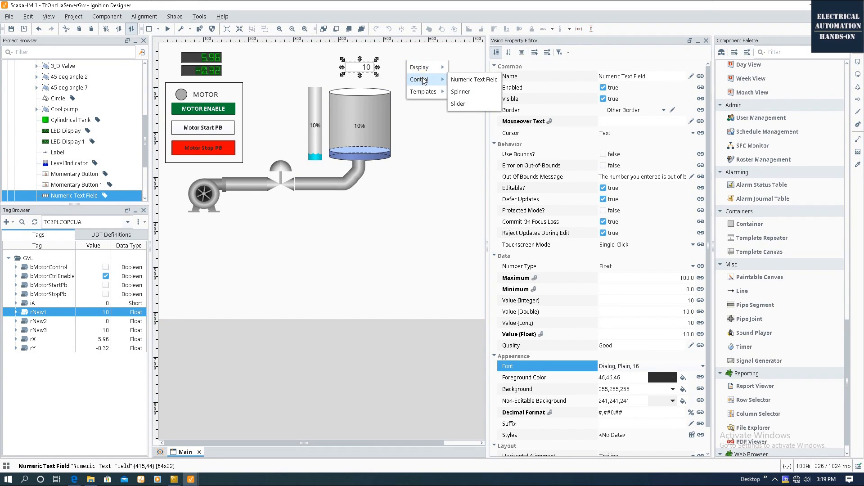
{"action": "left_click", "coordinate": [472, 104]}
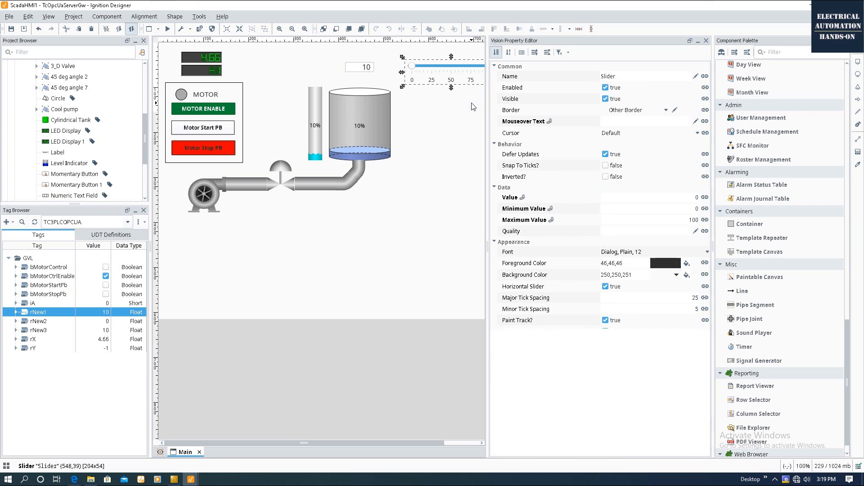
{"action": "left_click_drag", "start_coordinate": [460, 77], "coordinate": [454, 73]}
{"action": "left_click_drag", "start_coordinate": [345, 445], "coordinate": [387, 442]}
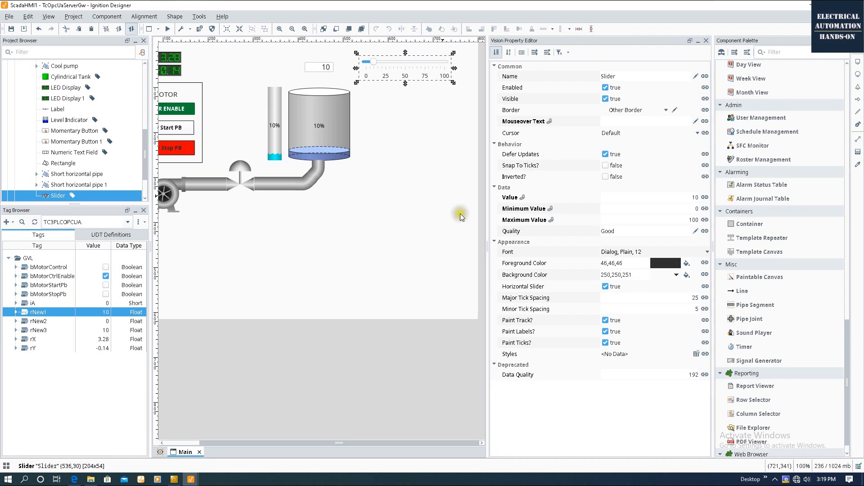
{"action": "left_click", "coordinate": [520, 288]}
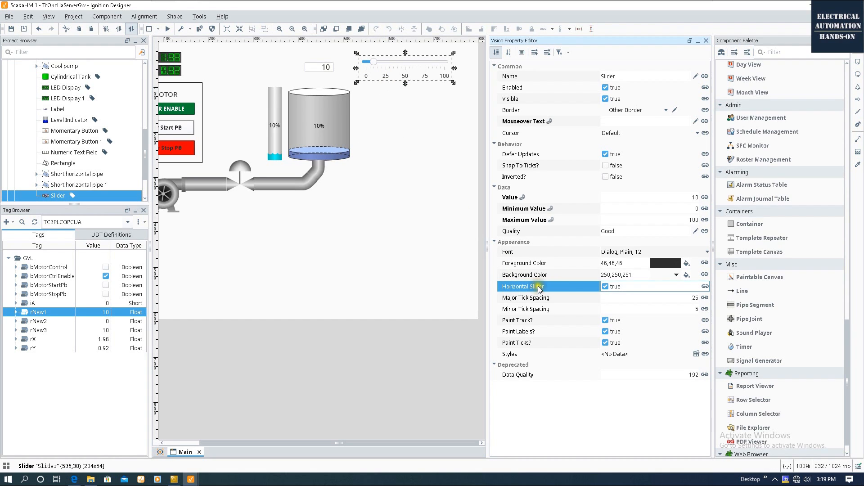
{"action": "left_click", "coordinate": [605, 287]}
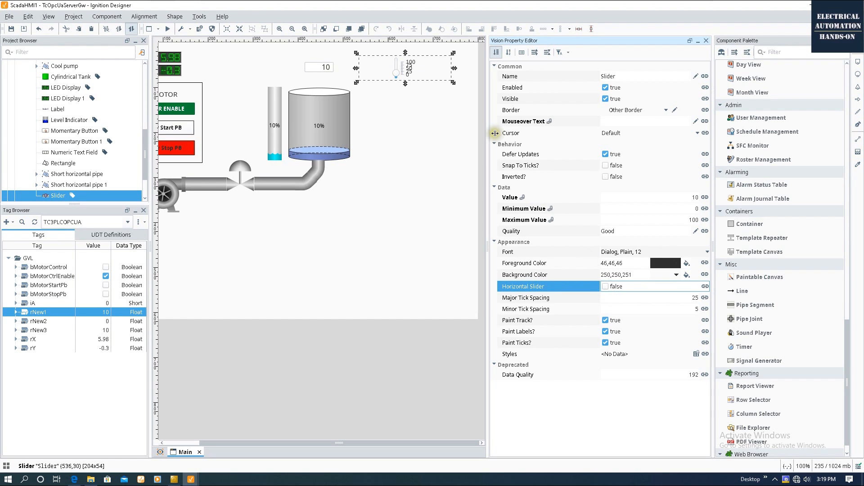
{"action": "left_click_drag", "start_coordinate": [405, 82], "coordinate": [400, 144]}
{"action": "left_click_drag", "start_coordinate": [453, 99], "coordinate": [394, 100]}
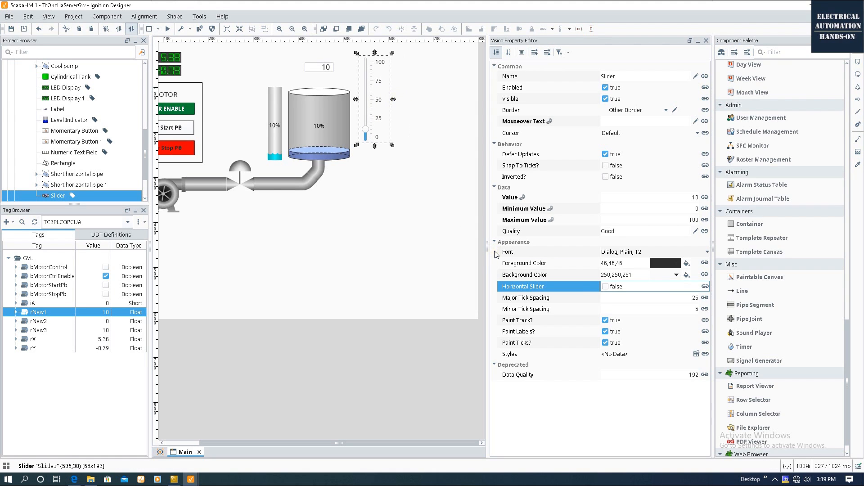
Bind the slider's Value bidirectionally to TC3PLCOPCUA/GVL/rNew1.
{"action": "left_click", "coordinate": [511, 197]}
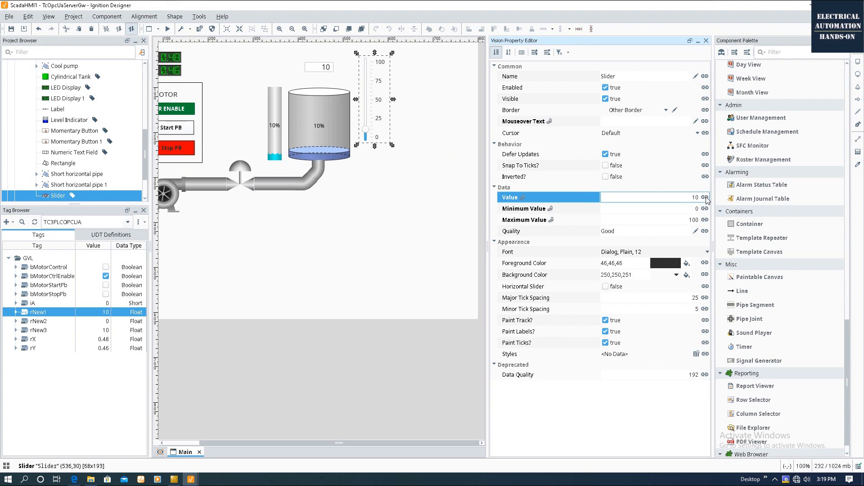
{"action": "left_click", "coordinate": [705, 197]}
{"action": "key", "text": "Escape"}
{"action": "left_click", "coordinate": [705, 197]}
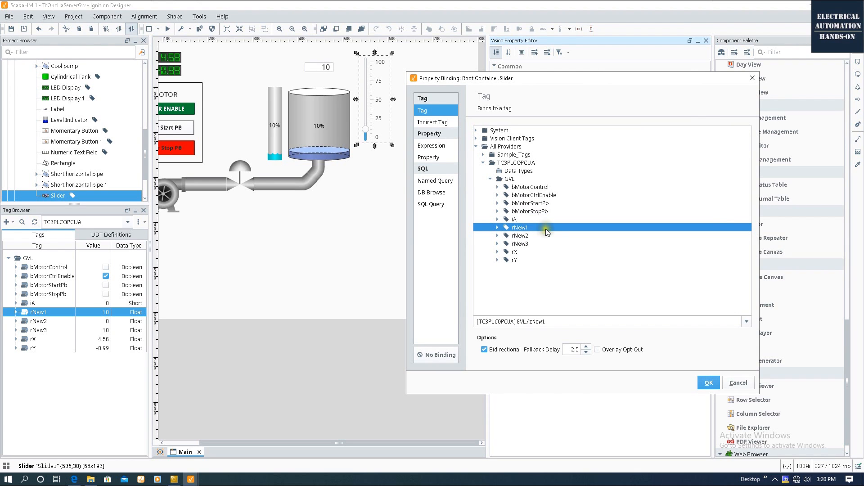
{"action": "left_click", "coordinate": [707, 384]}
{"action": "left_click", "coordinate": [400, 238]}
In live preview, enter 20 as the level, then raise it with the slider.
{"action": "left_click", "coordinate": [173, 29]}
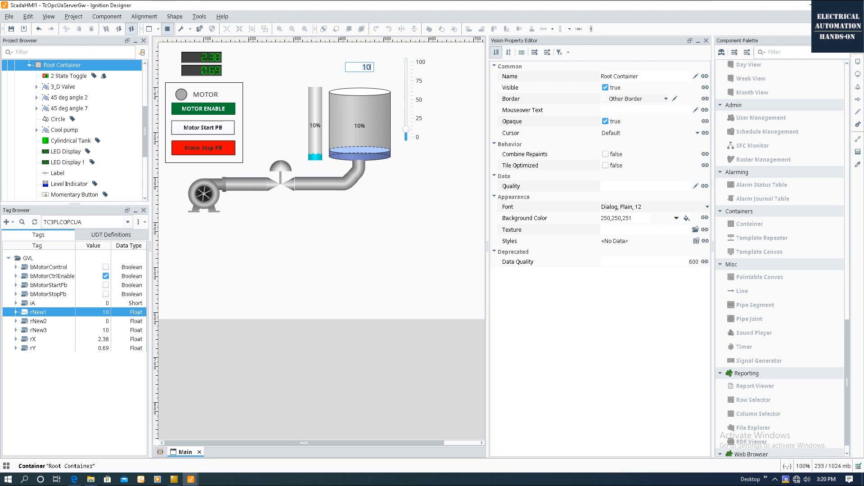
{"action": "key", "text": "Return"}
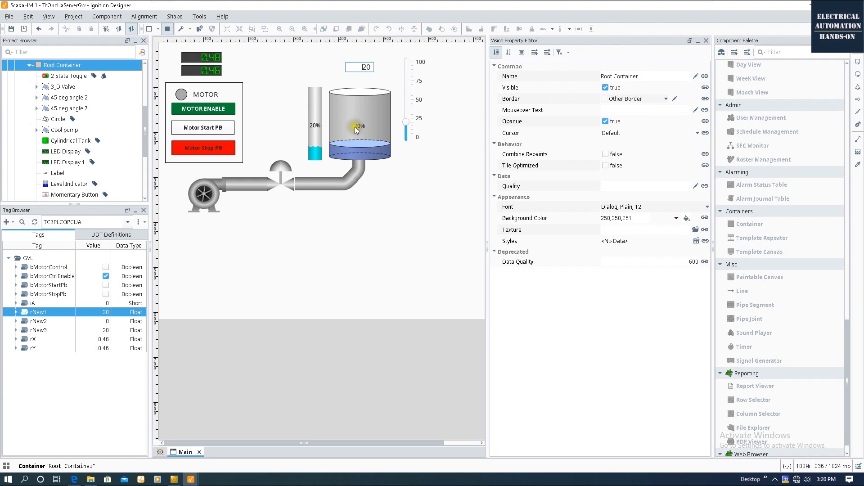
{"action": "left_click", "coordinate": [407, 123]}
{"action": "left_click_drag", "start_coordinate": [407, 126], "coordinate": [406, 99]}
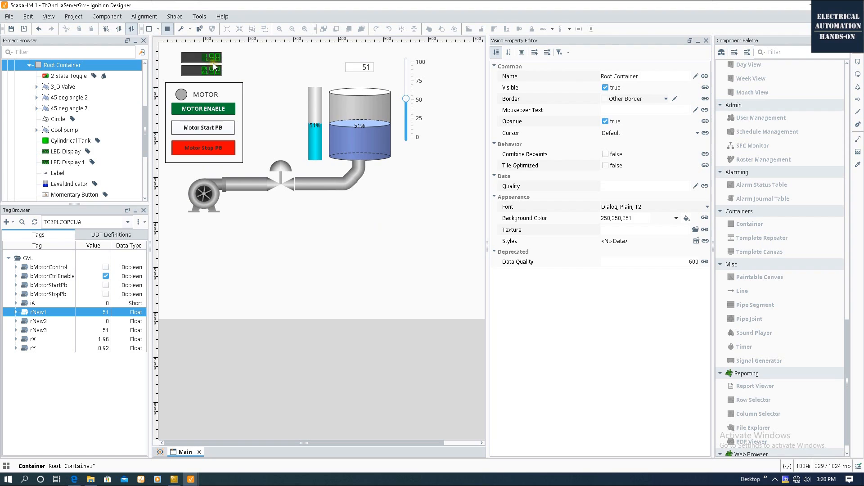
{"action": "left_click", "coordinate": [358, 67]}
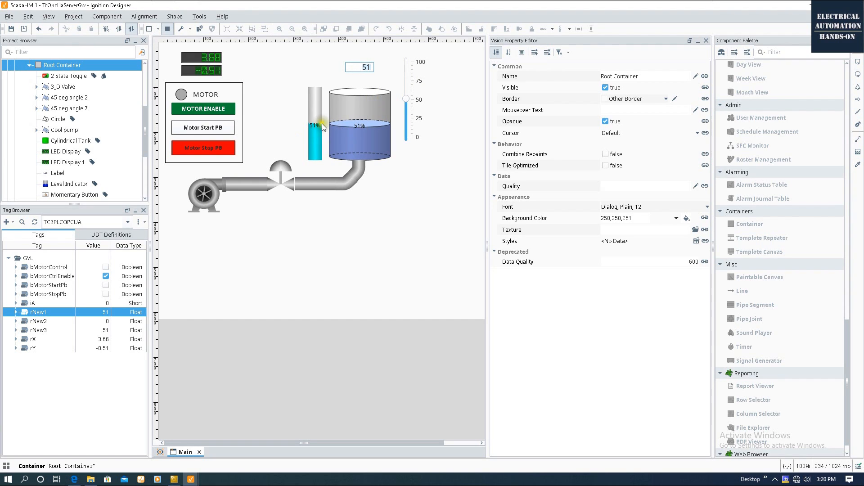
{"action": "left_click", "coordinate": [353, 126]}
Try the Motor Start PB, Motor Stop PB and motor enable controls.
{"action": "left_click", "coordinate": [232, 128]}
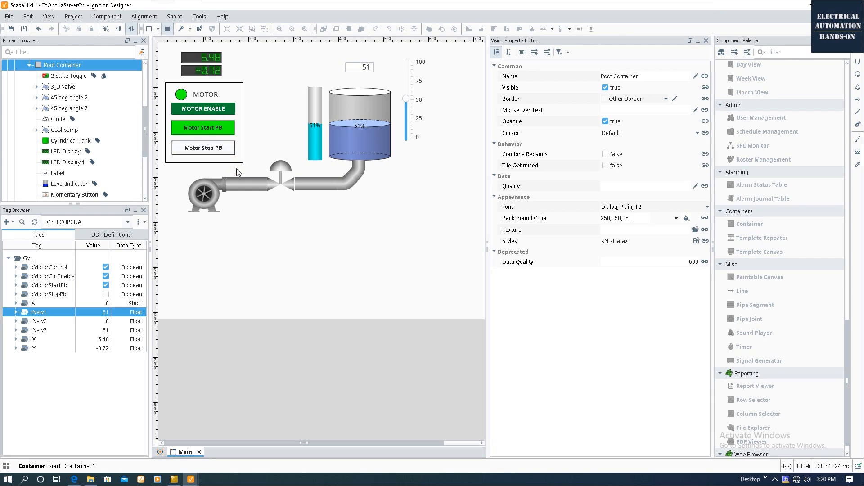
{"action": "left_click", "coordinate": [217, 149]}
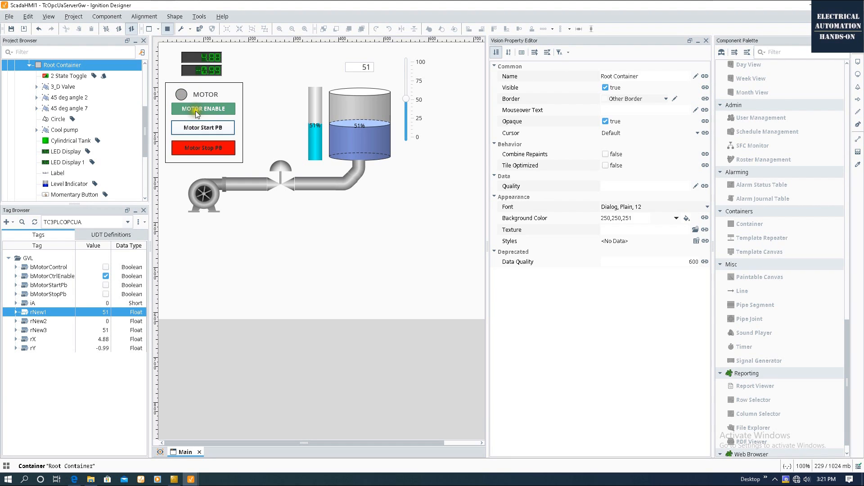
{"action": "left_click", "coordinate": [205, 153]}
{"action": "left_click", "coordinate": [215, 107]}
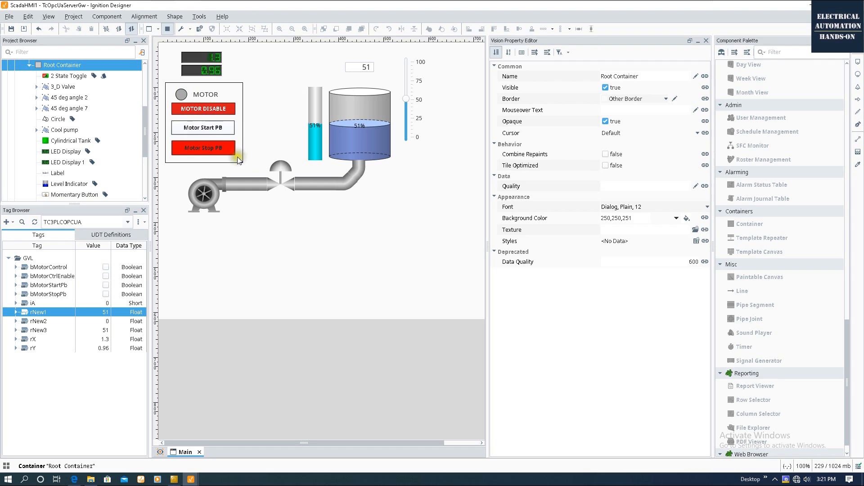
{"action": "left_click", "coordinate": [211, 109]}
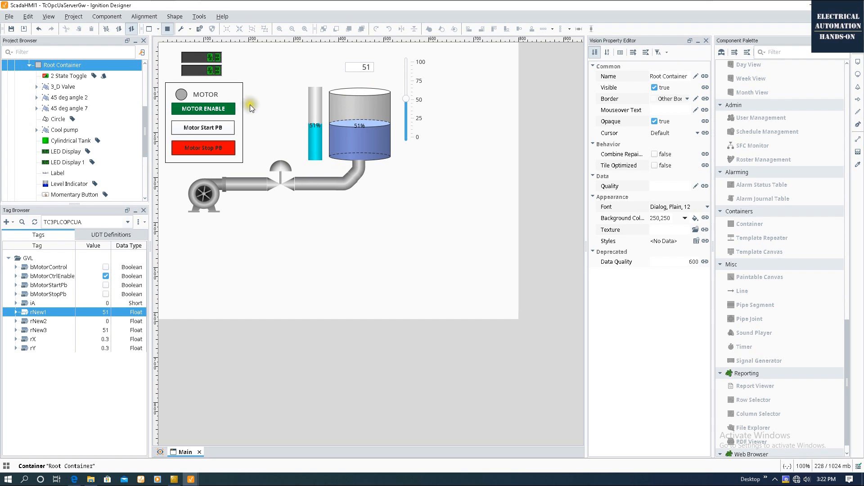
Leave preview and paste a copy of the MOTOR label at the window top as the MAIN title.
{"action": "left_click", "coordinate": [182, 29]}
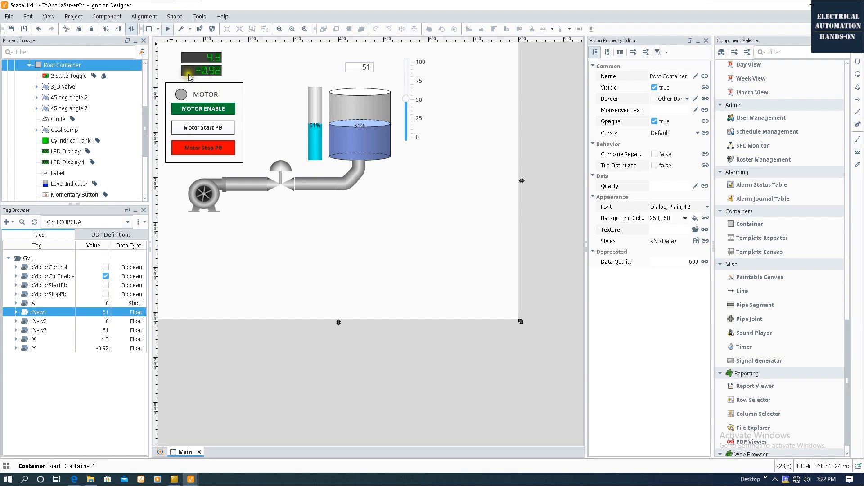
{"action": "left_click", "coordinate": [204, 98]}
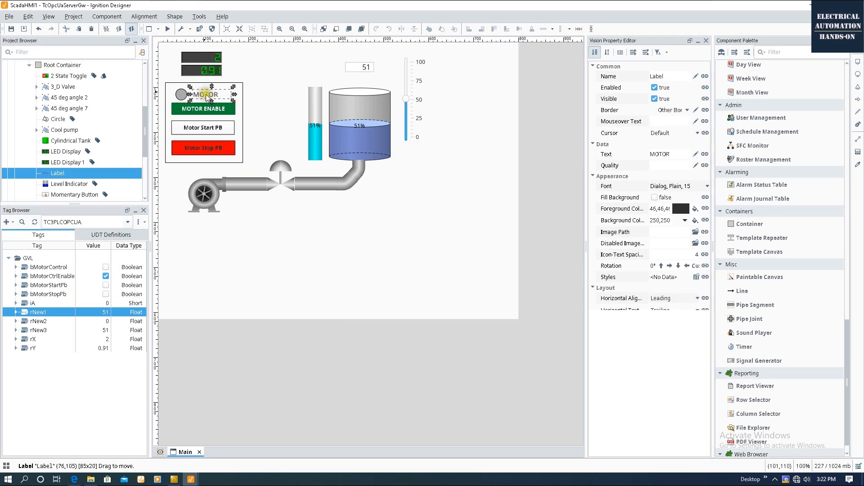
{"action": "key", "text": "ctrl+c"}
{"action": "key", "text": "ctrl+v"}
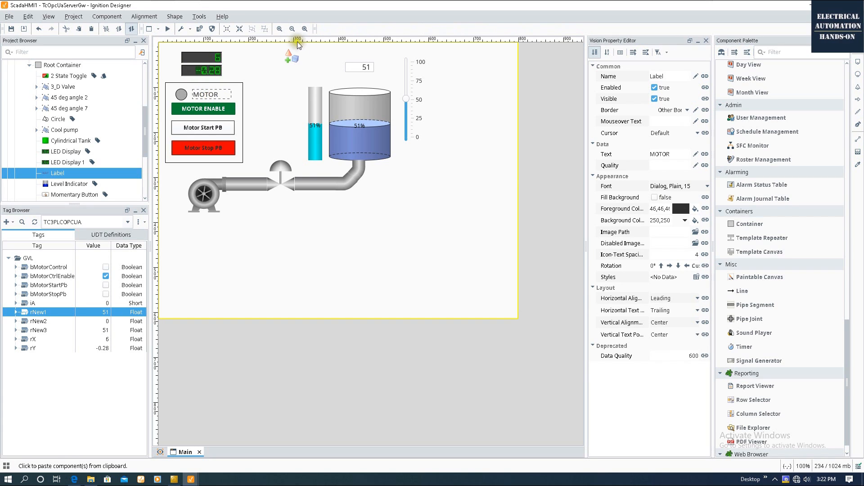
{"action": "left_click", "coordinate": [313, 48]}
{"action": "left_click", "coordinate": [394, 270]}
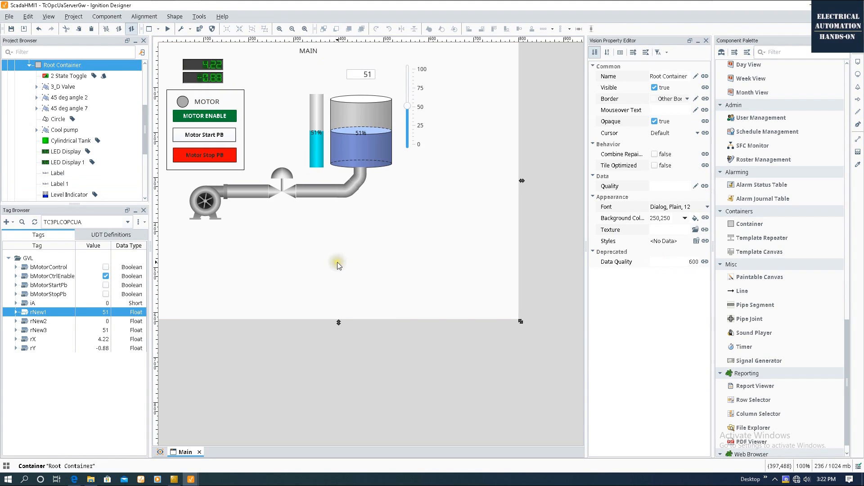
Copy the Main window and paste it into the Windows folder.
{"action": "scroll", "coordinate": [67, 135], "scroll_direction": "up", "scroll_amount": 5}
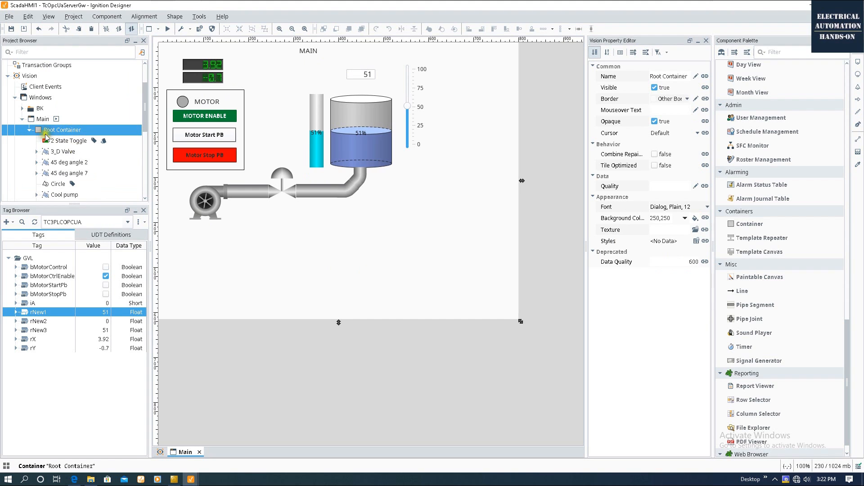
{"action": "left_click", "coordinate": [63, 154]}
{"action": "left_click", "coordinate": [401, 237]}
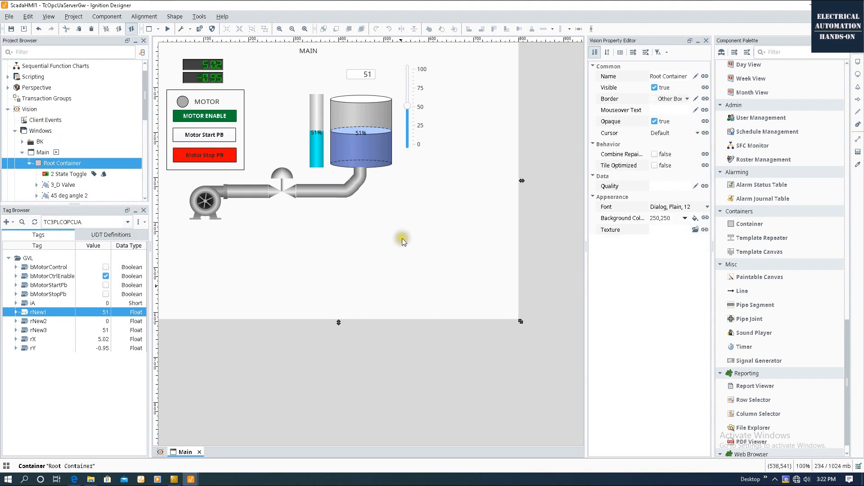
{"action": "left_click", "coordinate": [24, 153]}
{"action": "right_click", "coordinate": [44, 154]}
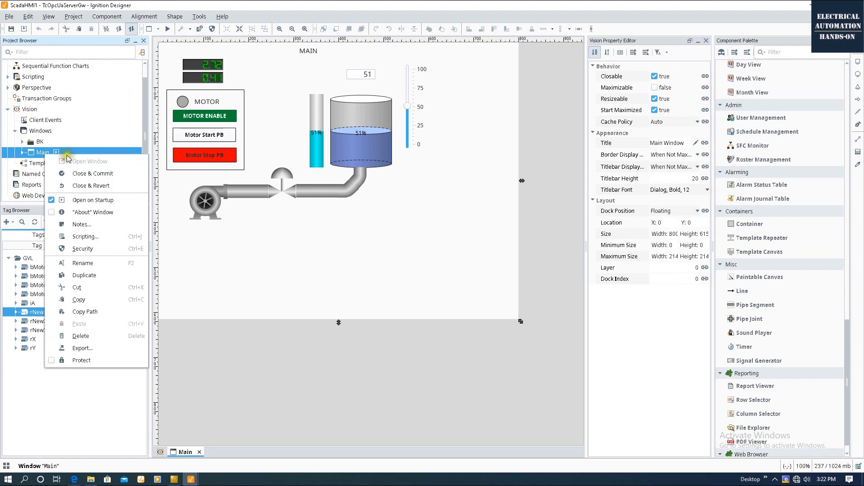
{"action": "left_click", "coordinate": [95, 300]}
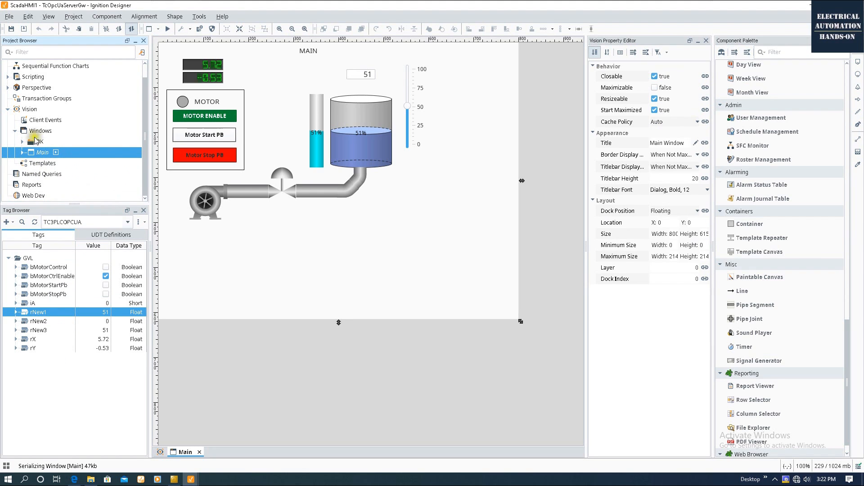
{"action": "right_click", "coordinate": [39, 131]}
{"action": "left_click", "coordinate": [63, 188]}
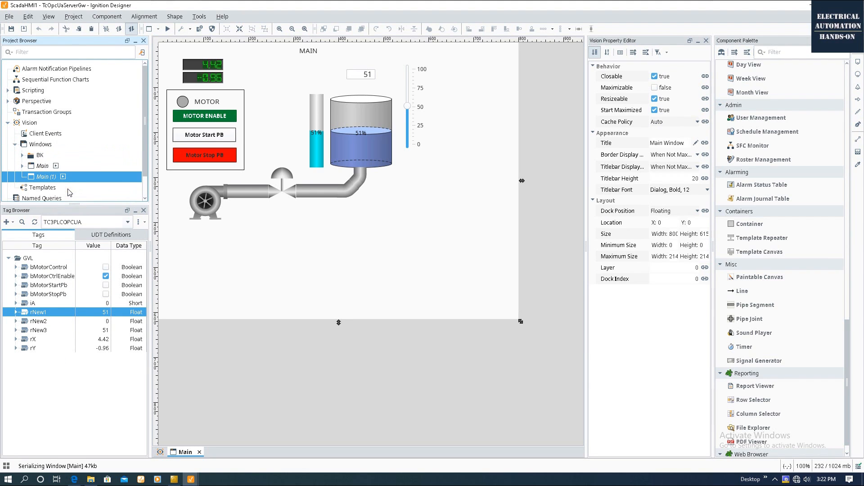
Rename the copied window to Motoroperation and open it.
{"action": "right_click", "coordinate": [53, 179]}
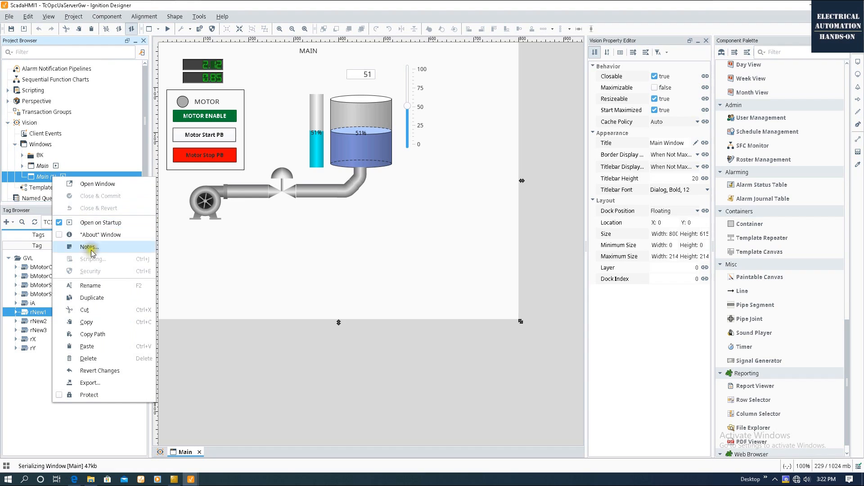
{"action": "left_click", "coordinate": [90, 285]}
{"action": "type", "text": "m"}
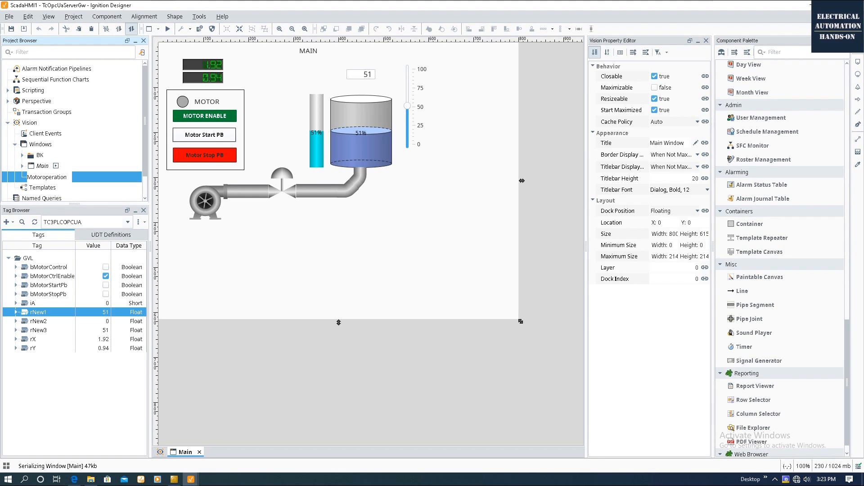
{"action": "key", "text": "Return"}
{"action": "double_click", "coordinate": [50, 178]}
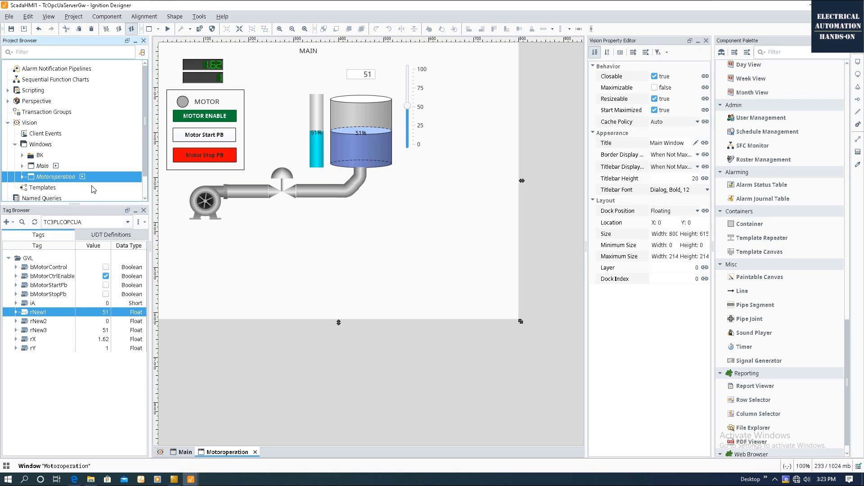
Uncheck Open on Startup for the Motoroperation window.
{"action": "double_click", "coordinate": [43, 166]}
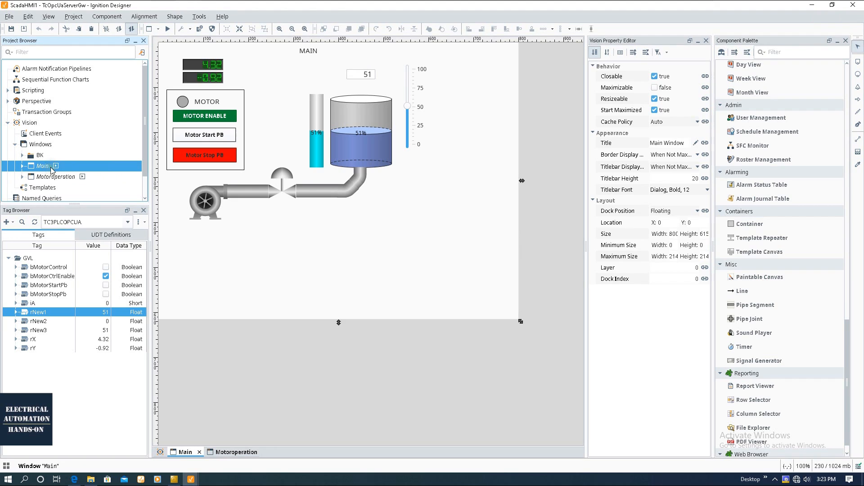
{"action": "double_click", "coordinate": [85, 177]}
{"action": "right_click", "coordinate": [82, 177]}
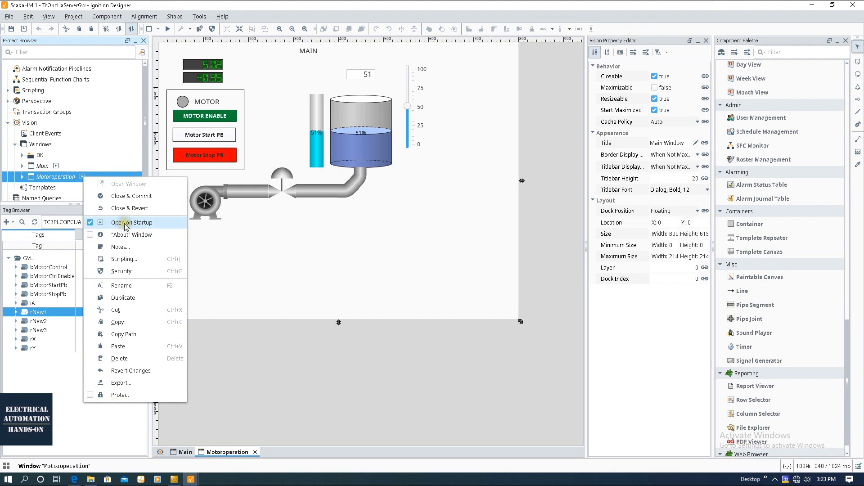
{"action": "left_click", "coordinate": [93, 222]}
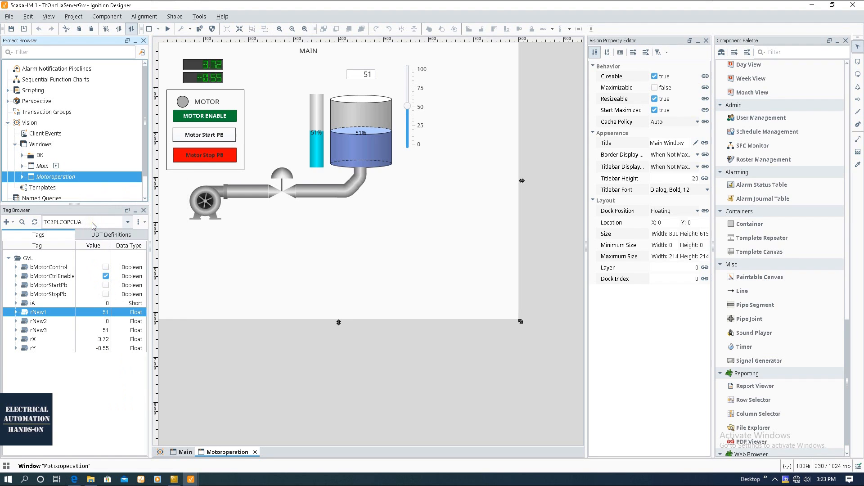
{"action": "left_click", "coordinate": [266, 230]}
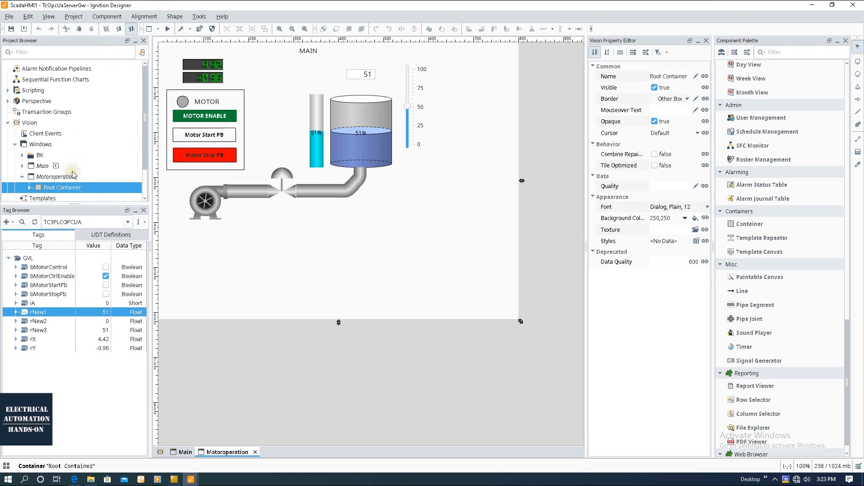
Compare the Main and Motoroperation windows, ending on Motoroperation's root container.
{"action": "double_click", "coordinate": [41, 166]}
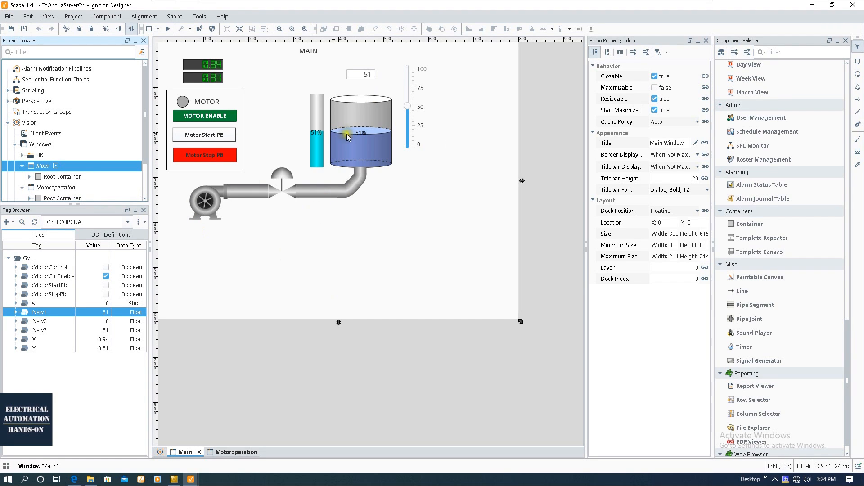
{"action": "double_click", "coordinate": [57, 187]}
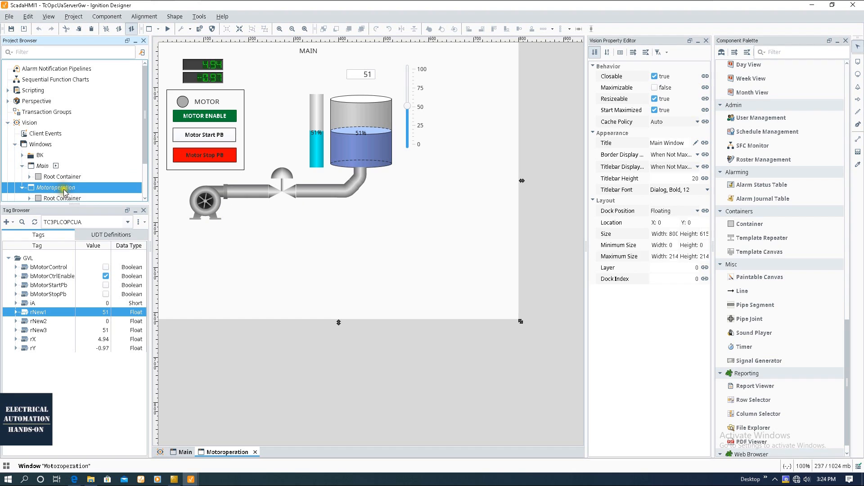
{"action": "double_click", "coordinate": [63, 191]}
{"action": "left_click", "coordinate": [307, 238]}
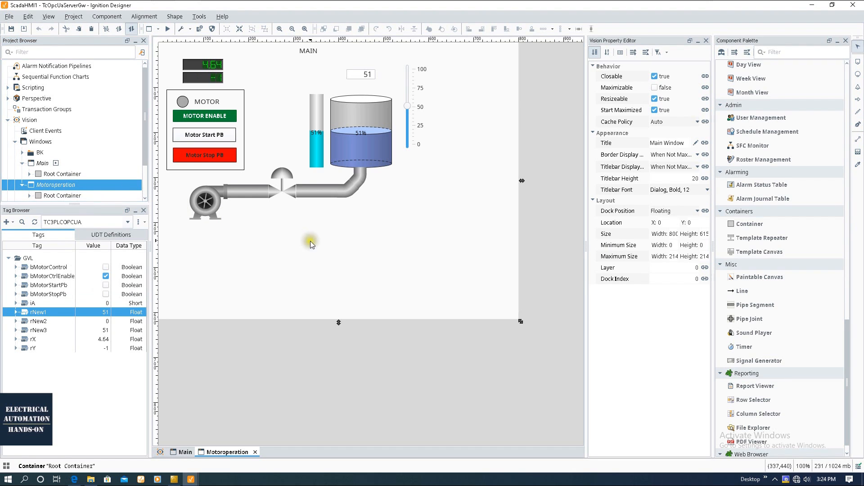
{"action": "left_click", "coordinate": [49, 186]}
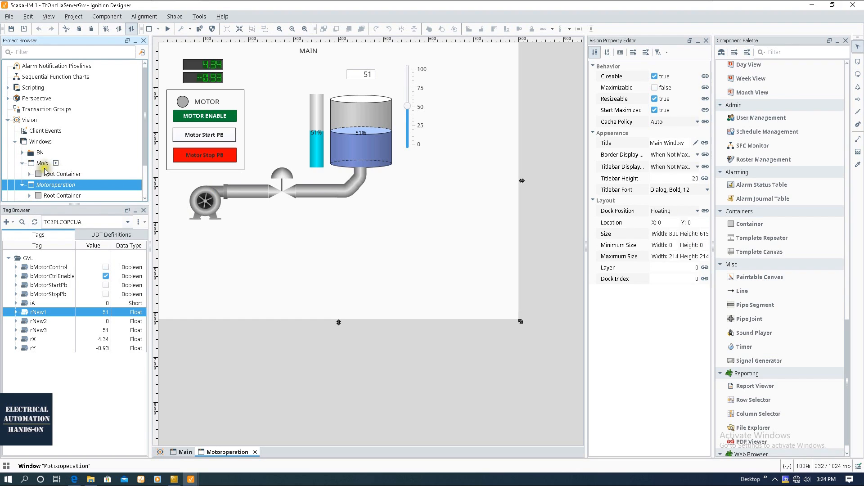
{"action": "left_click", "coordinate": [211, 247]}
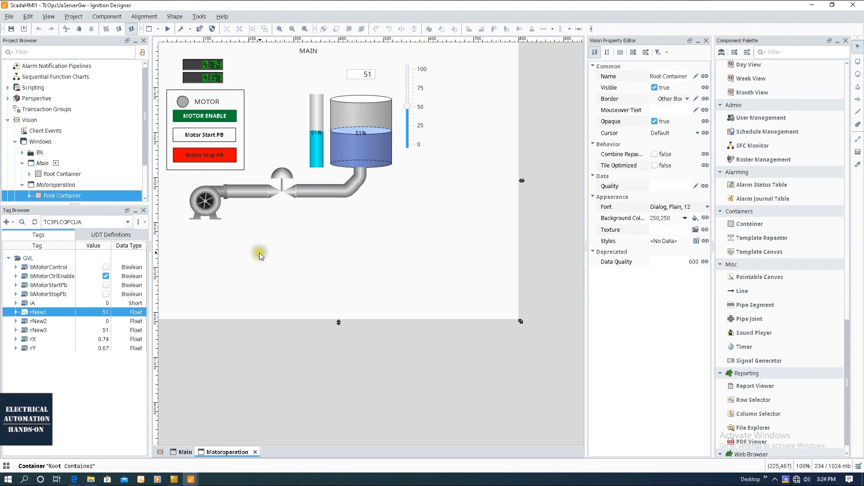
Delete the tank, valve, slider and all pipes from the Motoroperation window.
{"action": "left_click_drag", "start_coordinate": [245, 257], "coordinate": [498, 60]}
{"action": "key", "text": "Delete"}
{"action": "left_click", "coordinate": [417, 256]}
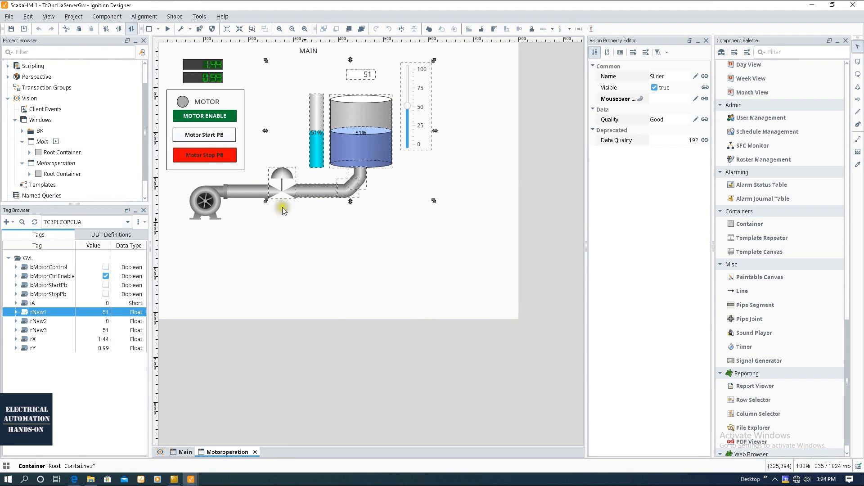
{"action": "left_click", "coordinate": [253, 190]}
{"action": "key", "text": "Delete"}
{"action": "left_click", "coordinate": [417, 257]}
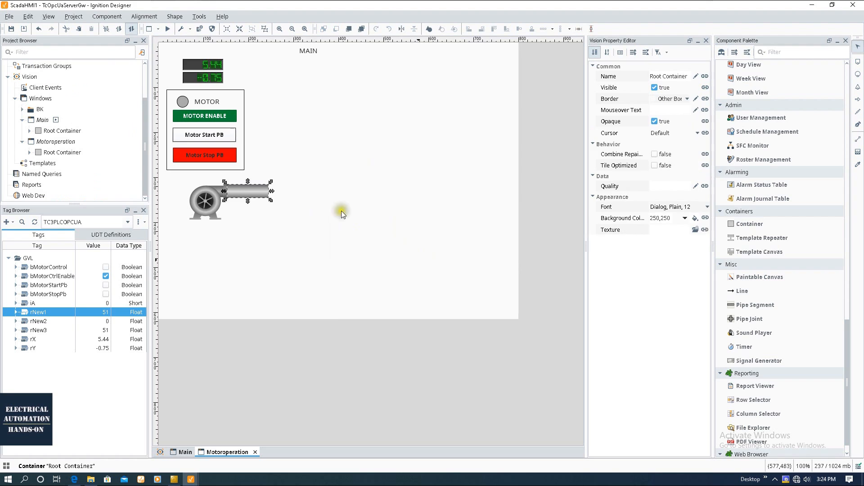
Retitle the heading MOTOR OPERATION, widen the label, and reopen the Main window.
{"action": "left_click", "coordinate": [308, 50]}
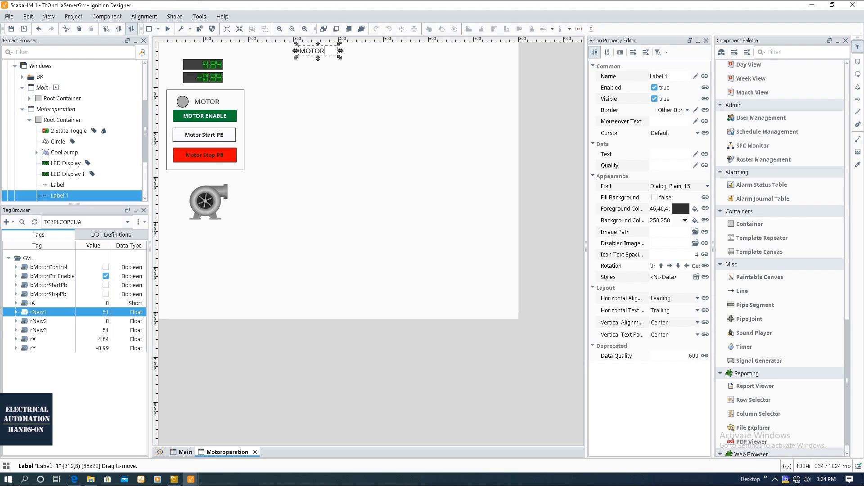
{"action": "type", "text": "MOTOR OPERATION"}
{"action": "left_click", "coordinate": [345, 82]}
{"action": "left_click", "coordinate": [339, 51]}
{"action": "left_click_drag", "start_coordinate": [342, 54], "coordinate": [383, 56]}
{"action": "left_click", "coordinate": [350, 271]}
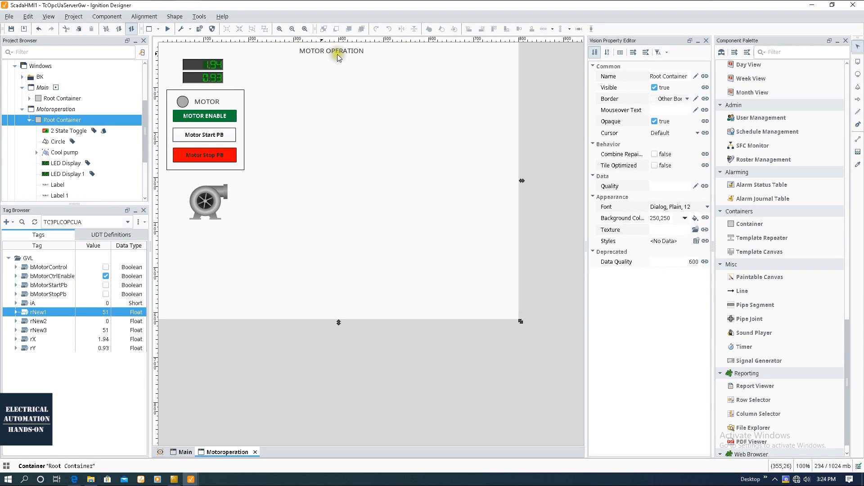
{"action": "double_click", "coordinate": [44, 88]}
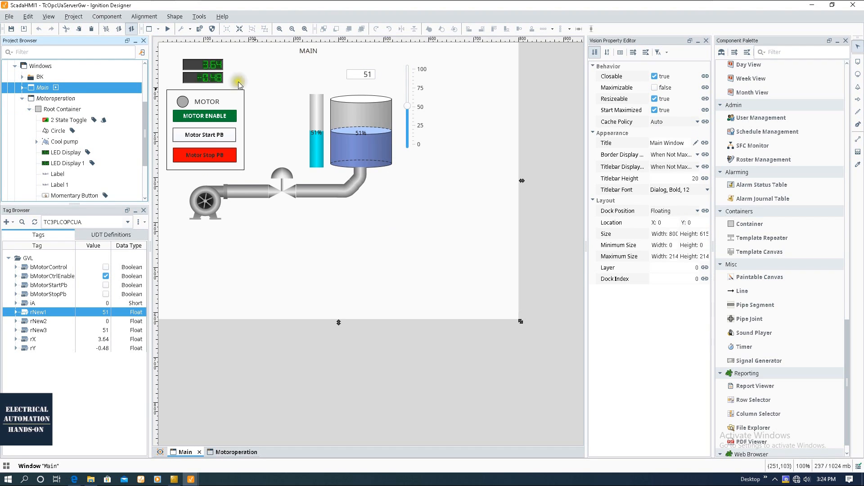
Place a new button below the tank on the Main window and enlarge it.
{"action": "left_click", "coordinate": [427, 278]}
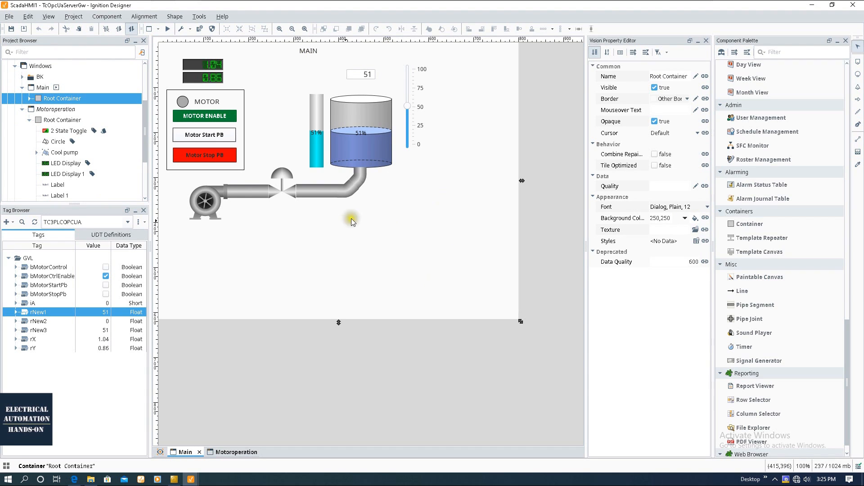
{"action": "left_click", "coordinate": [338, 249]}
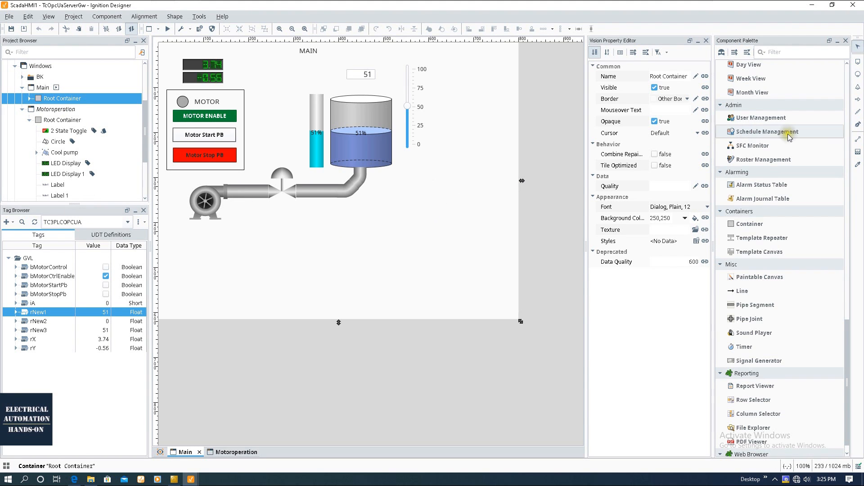
{"action": "scroll", "coordinate": [785, 148], "scroll_direction": "up", "scroll_amount": 8}
{"action": "scroll", "coordinate": [785, 156], "scroll_direction": "up", "scroll_amount": 9}
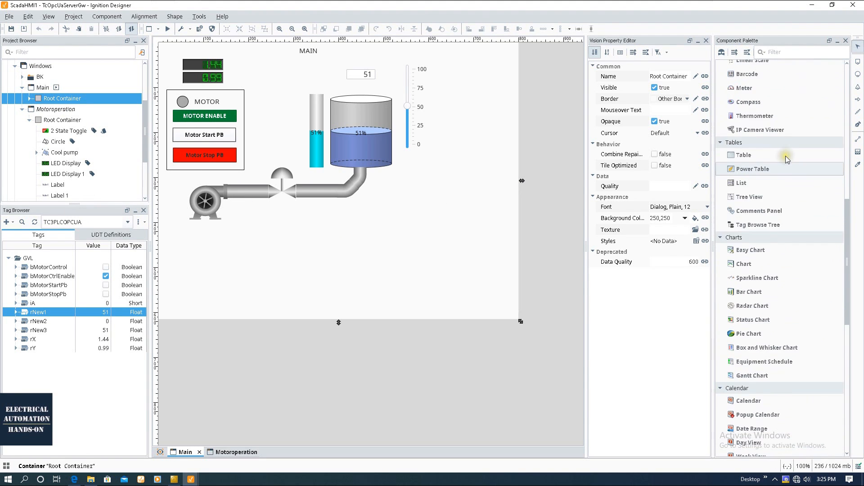
{"action": "scroll", "coordinate": [780, 160], "scroll_direction": "up", "scroll_amount": 4}
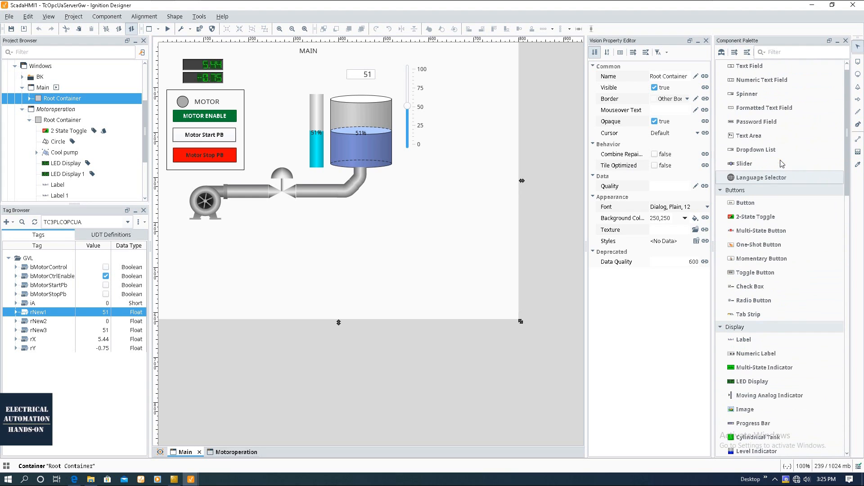
{"action": "left_click_drag", "start_coordinate": [751, 206], "coordinate": [398, 215]}
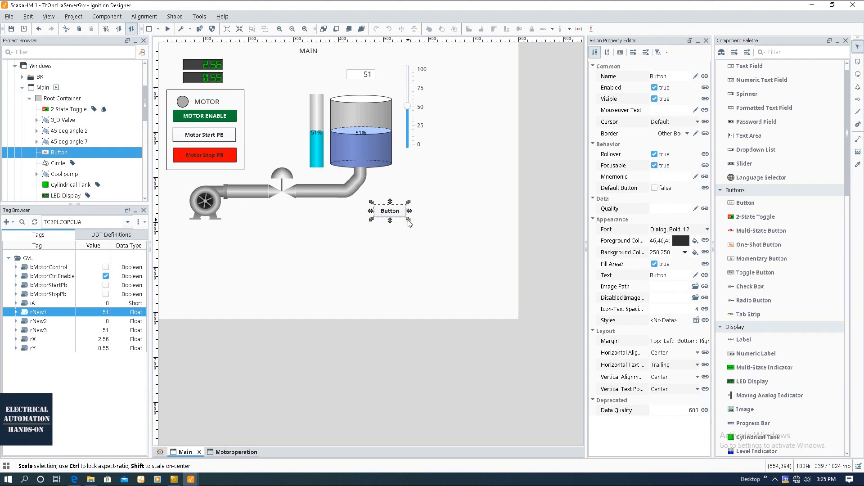
{"action": "left_click_drag", "start_coordinate": [409, 224], "coordinate": [419, 224]}
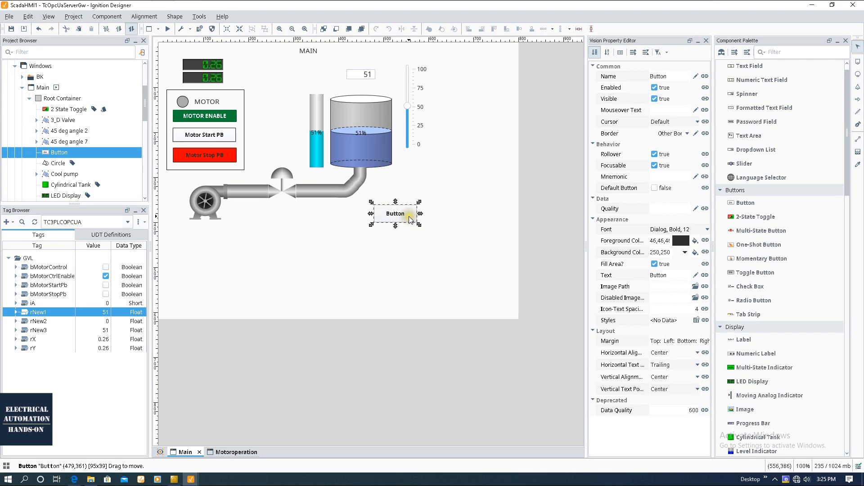
Give the button the caption GO TO MOTOR.
{"action": "key", "text": "ctrl+j"}
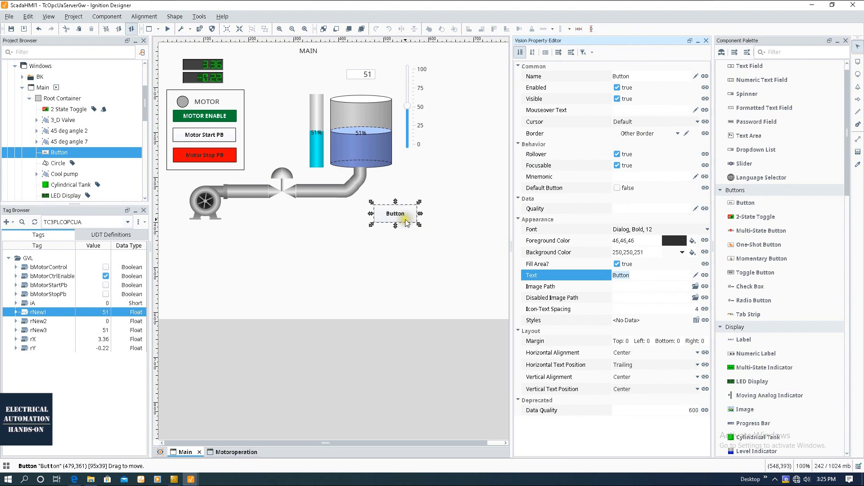
{"action": "type", "text": "GO TO MOTOR"}
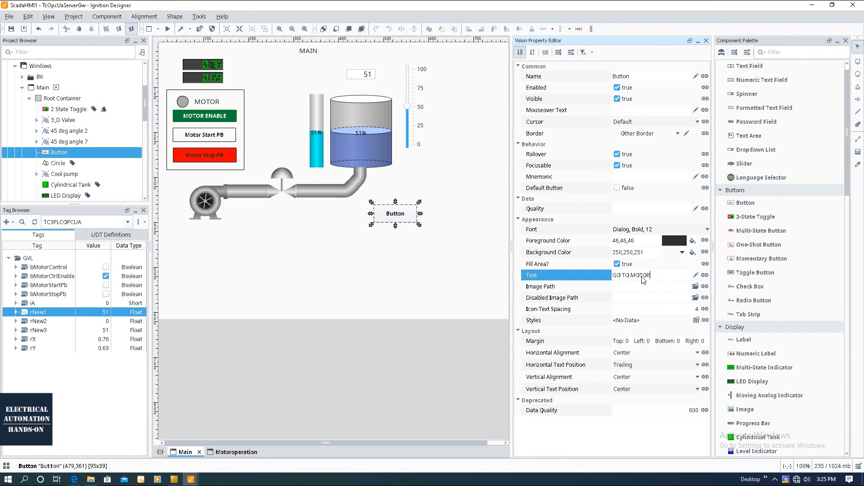
{"action": "left_click", "coordinate": [433, 252]}
{"action": "left_click", "coordinate": [413, 218]}
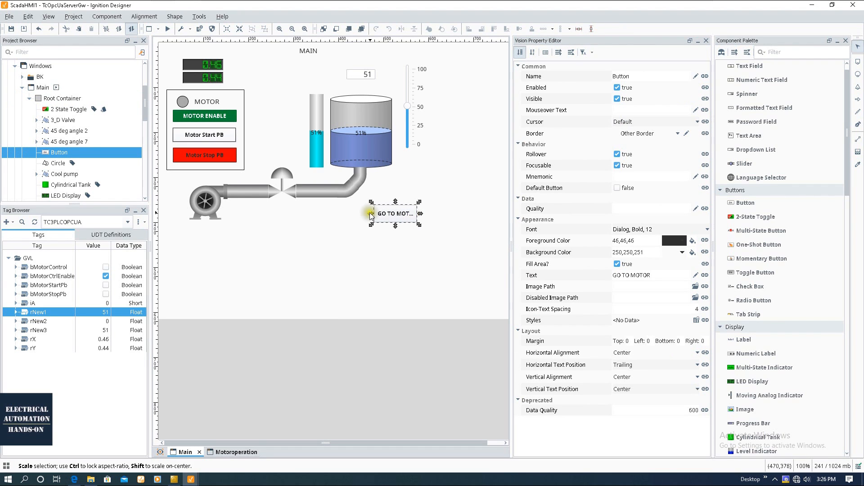
Set the button's font size to 10 and bring up its Component Scripting.
{"action": "left_click", "coordinate": [706, 231]}
{"action": "left_click", "coordinate": [660, 305]}
{"action": "left_click", "coordinate": [659, 306]}
{"action": "left_click", "coordinate": [653, 335]}
{"action": "left_click", "coordinate": [429, 279]}
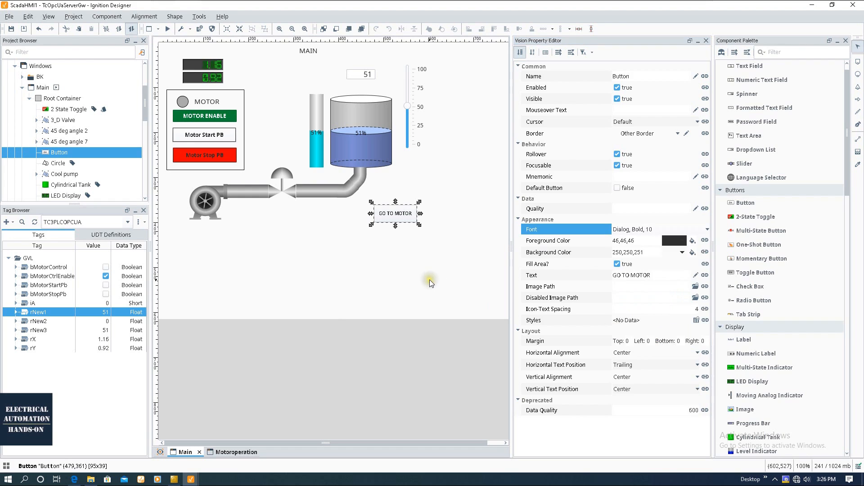
{"action": "left_click", "coordinate": [402, 214]}
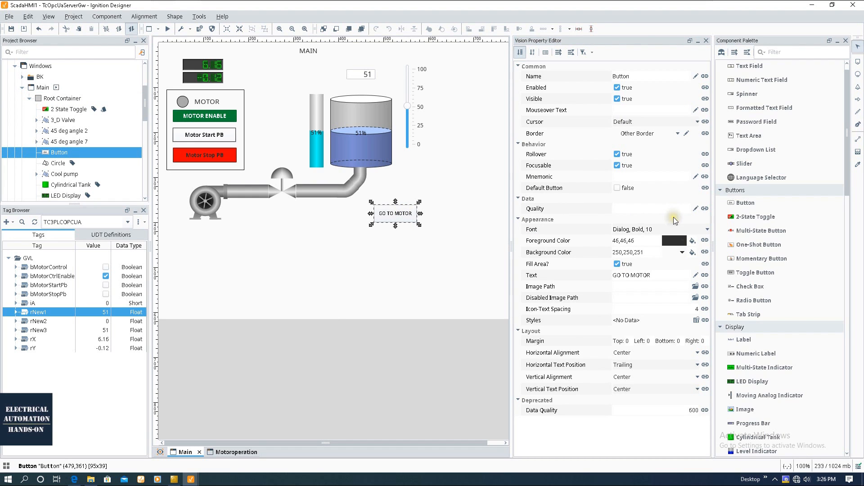
{"action": "key", "text": "ctrl+j"}
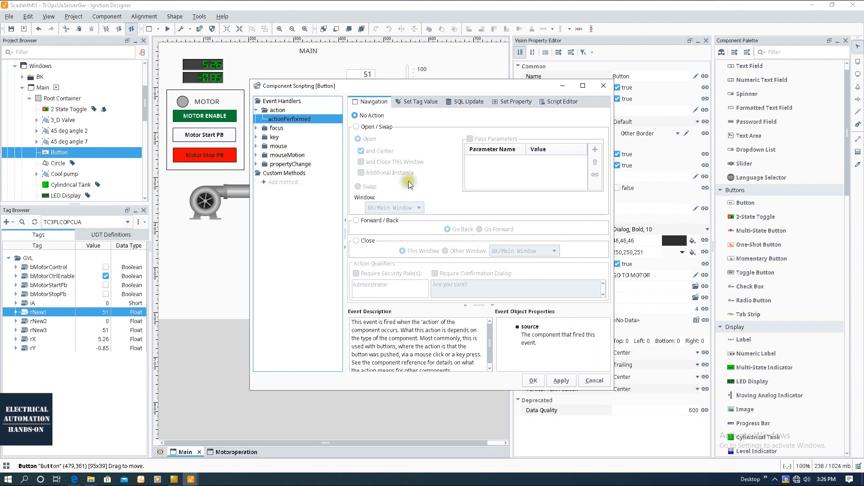
Set mouseClicked to Navigation Open/Swap of the Motoroperation window, centred, and accept.
{"action": "left_click", "coordinate": [256, 146]}
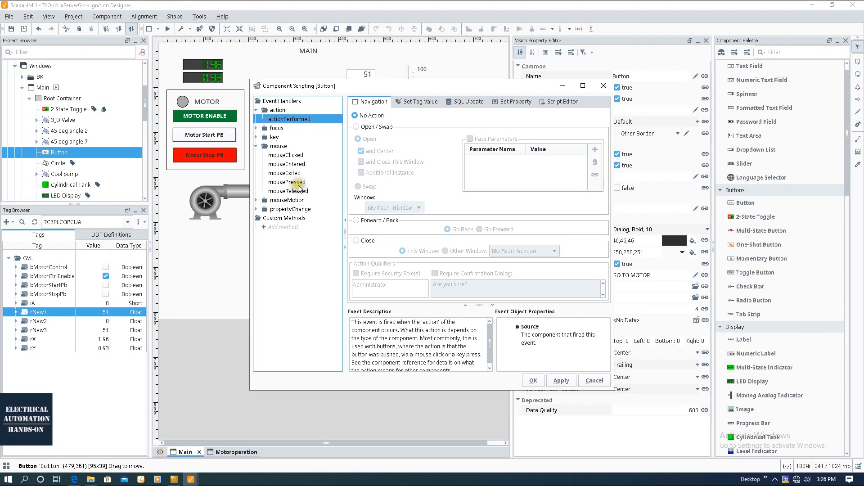
{"action": "left_click", "coordinate": [300, 157]}
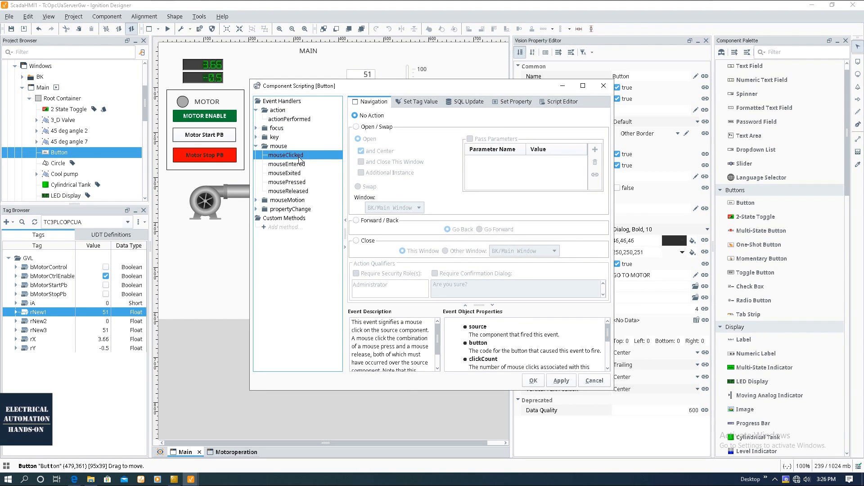
{"action": "left_click", "coordinate": [356, 127]}
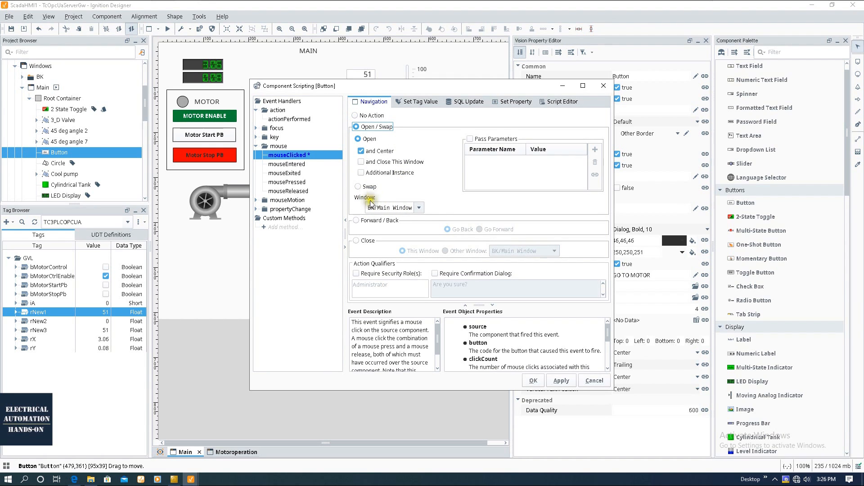
{"action": "left_click", "coordinate": [419, 207]}
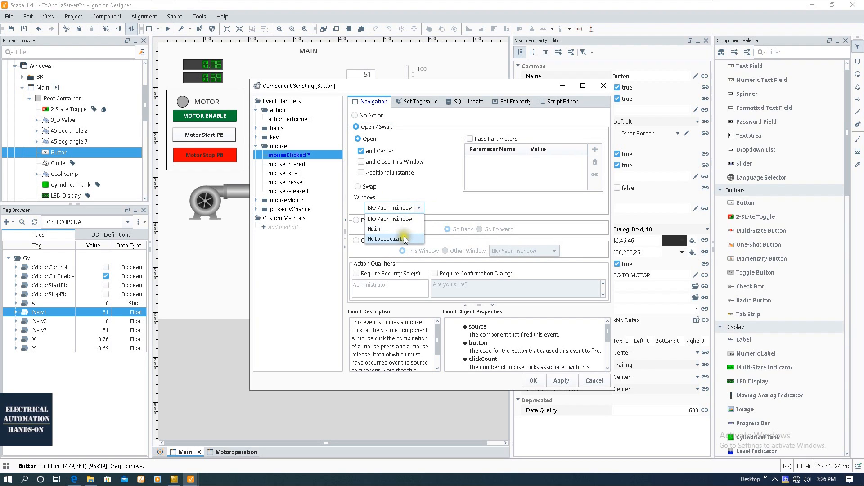
{"action": "left_click", "coordinate": [389, 239]}
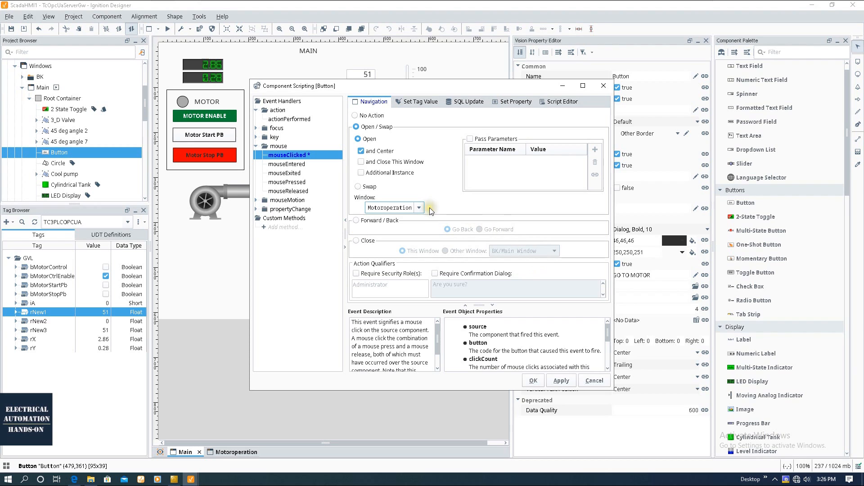
{"action": "left_click", "coordinate": [534, 380]}
{"action": "double_click", "coordinate": [56, 98]}
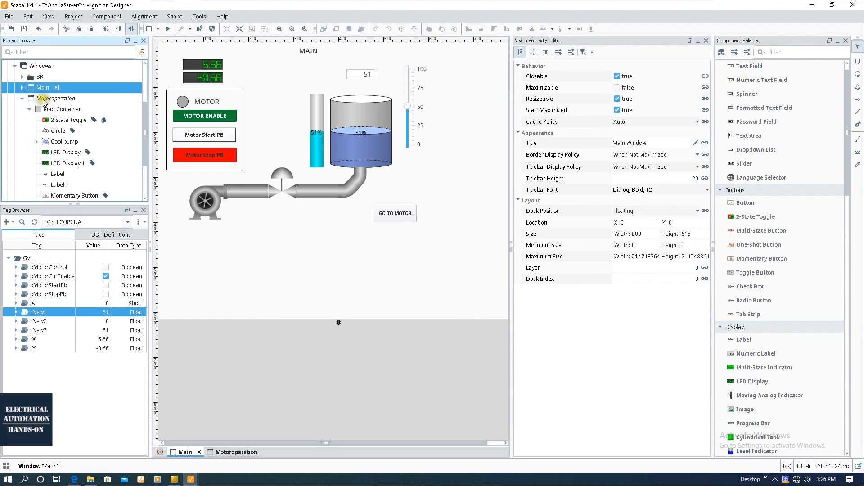
Draw a new button on the Motoroperation window and caption it 'GO TO MAIN'.
{"action": "left_click", "coordinate": [314, 209]}
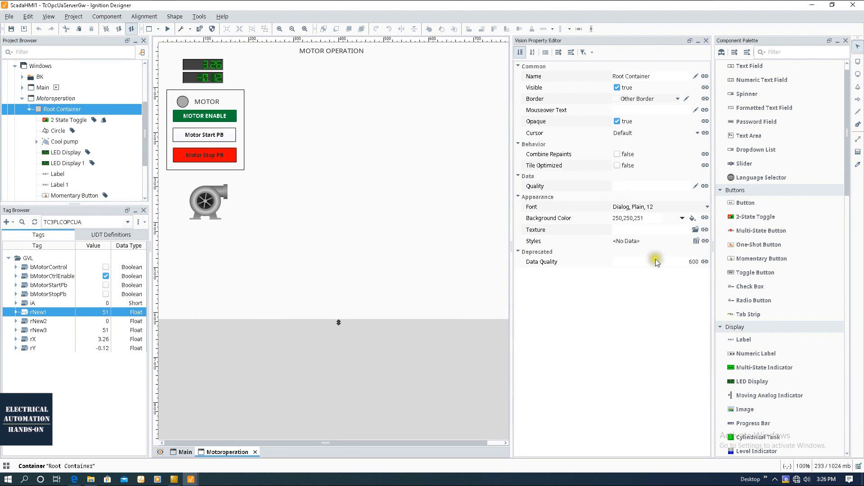
{"action": "left_click", "coordinate": [744, 204]}
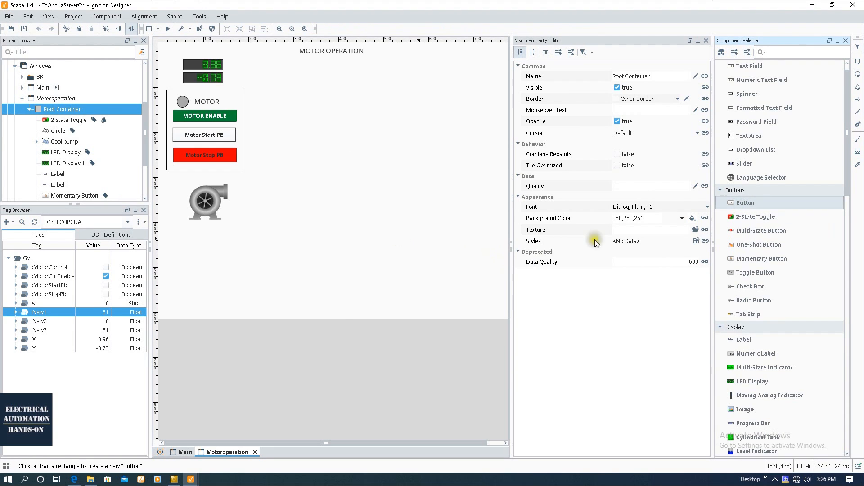
{"action": "left_click_drag", "start_coordinate": [396, 230], "coordinate": [439, 243]}
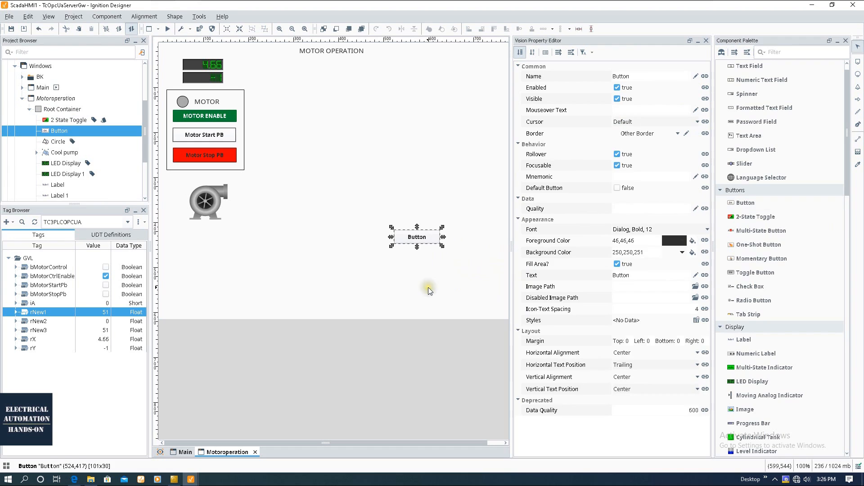
{"action": "left_click", "coordinate": [632, 276]}
{"action": "type", "text": "GO TO MAIN"}
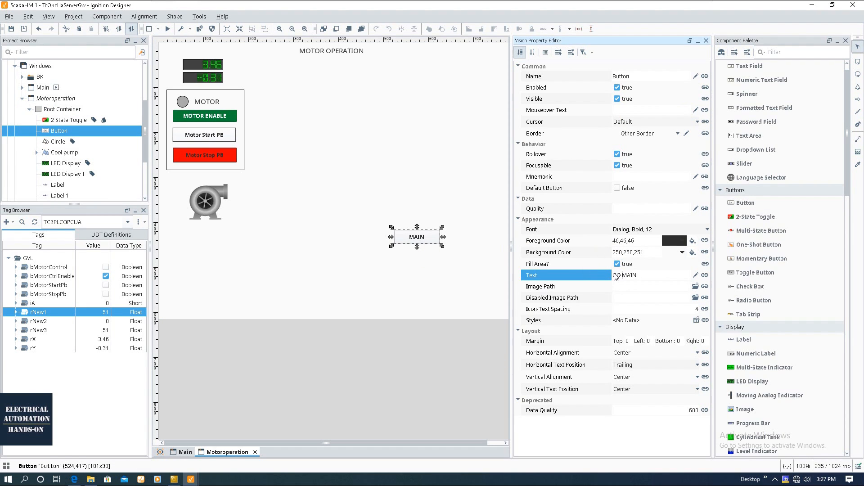
{"action": "key", "text": "Return"}
Script the button's mouseClicked event to Open/Swap the Main window, then deselect it.
{"action": "double_click", "coordinate": [424, 231]}
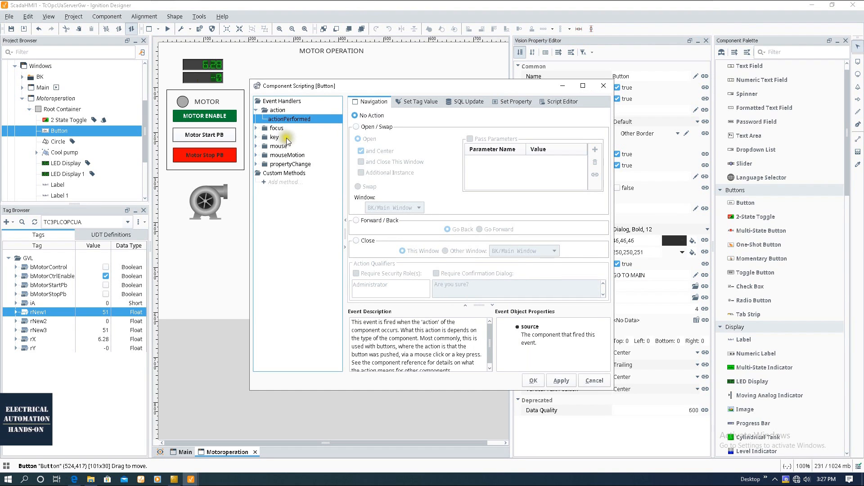
{"action": "left_click", "coordinate": [256, 146]}
{"action": "left_click", "coordinate": [281, 157]}
{"action": "left_click", "coordinate": [376, 127]}
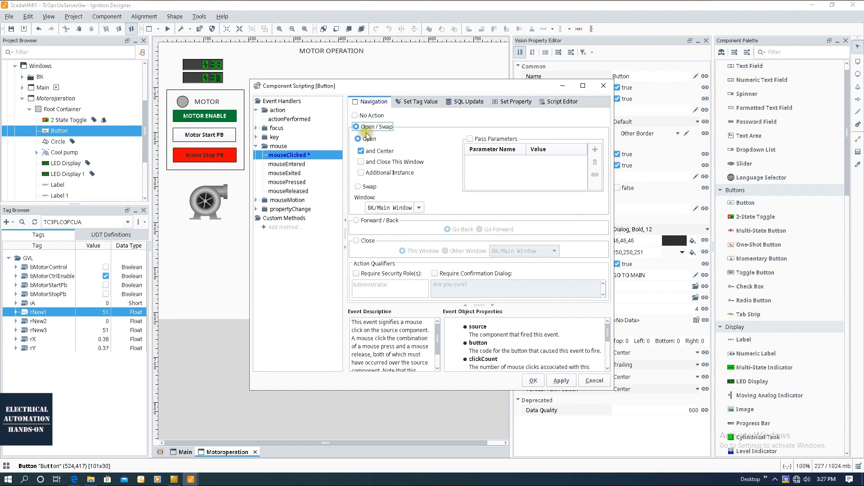
{"action": "left_click", "coordinate": [419, 208]}
{"action": "left_click", "coordinate": [388, 230]}
{"action": "left_click_drag", "start_coordinate": [385, 207], "coordinate": [328, 206]}
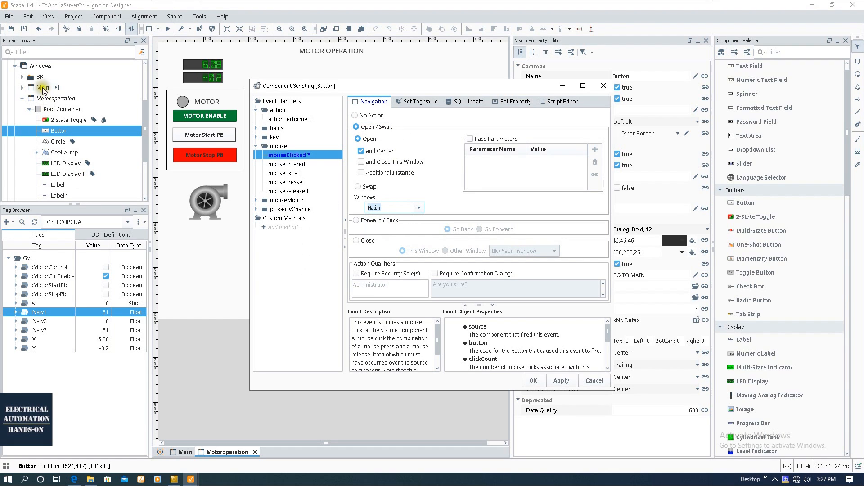
{"action": "left_click", "coordinate": [538, 384]}
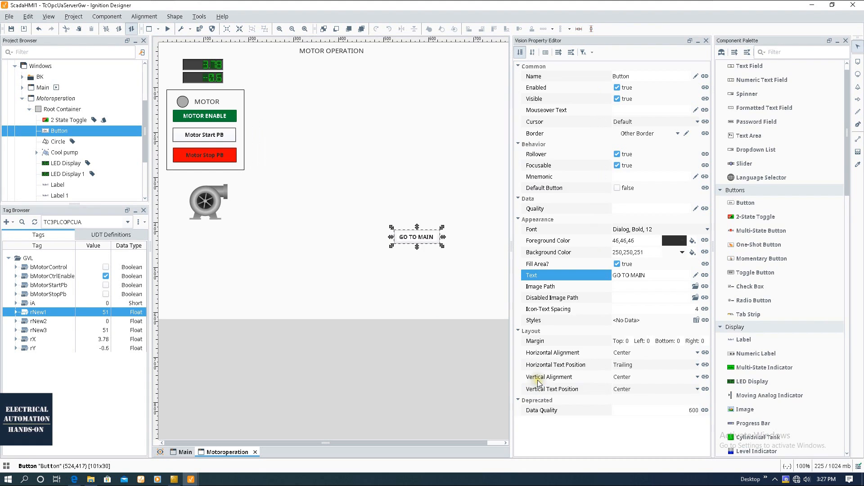
{"action": "left_click", "coordinate": [338, 262]}
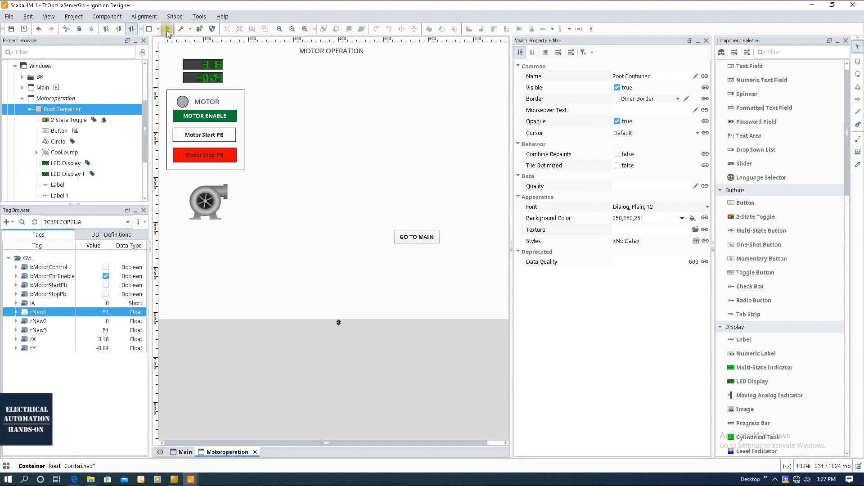
Open the Main window and run the Designer in Preview mode.
{"action": "double_click", "coordinate": [42, 88]}
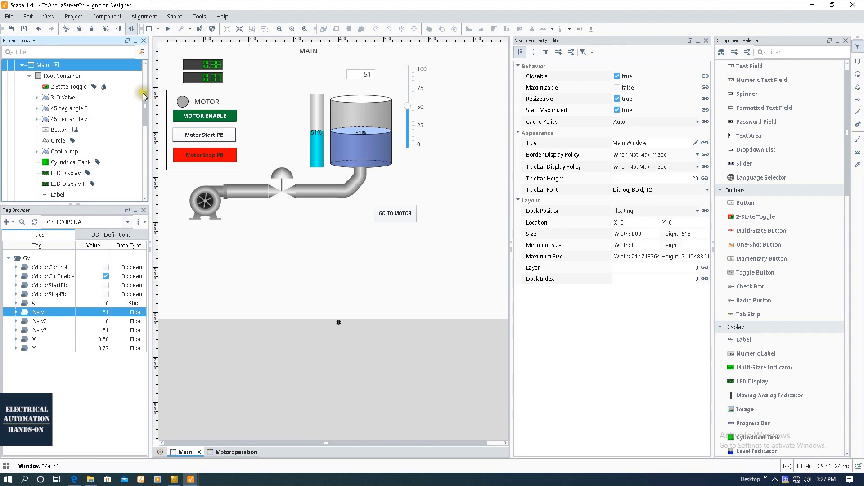
{"action": "left_click", "coordinate": [167, 28]}
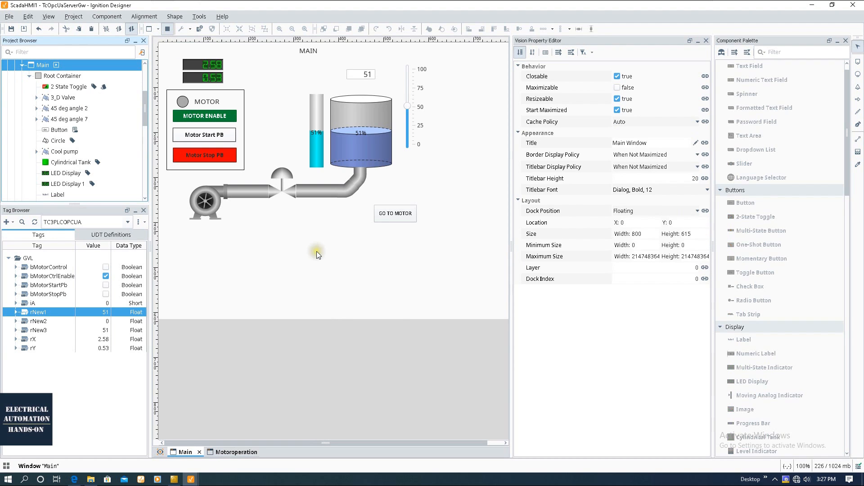
{"action": "left_click_drag", "start_coordinate": [512, 253], "coordinate": [589, 258]}
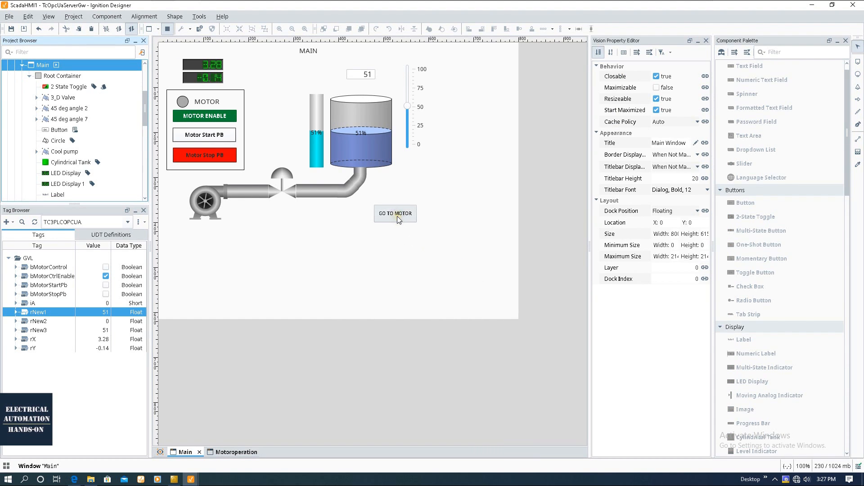
Go to Motor Operation, start, stop and restart the motor, then return to Main.
{"action": "left_click", "coordinate": [397, 216]}
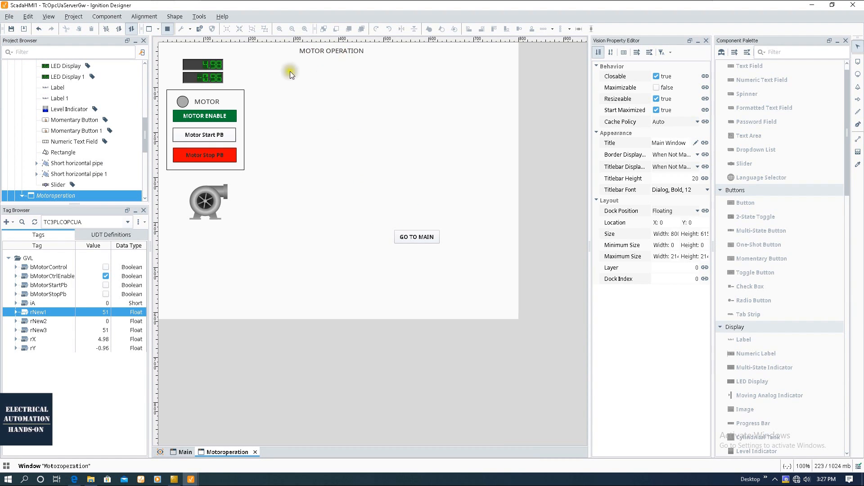
{"action": "left_click", "coordinate": [211, 136]}
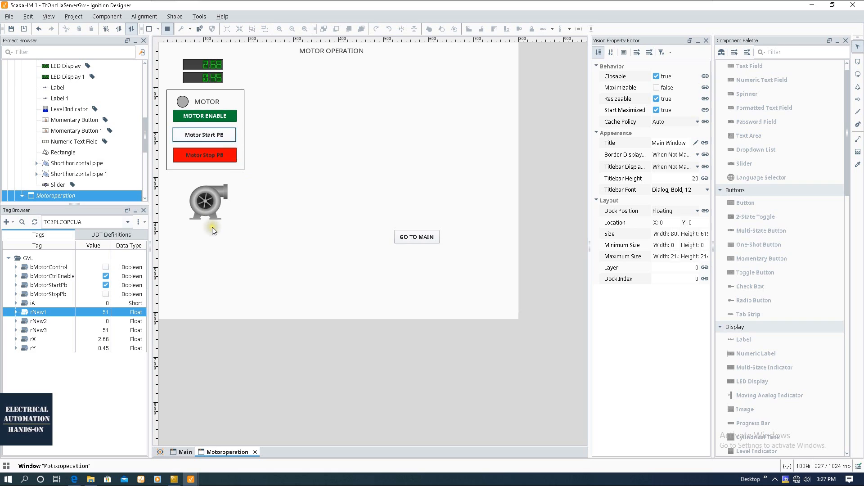
{"action": "left_click", "coordinate": [208, 155]}
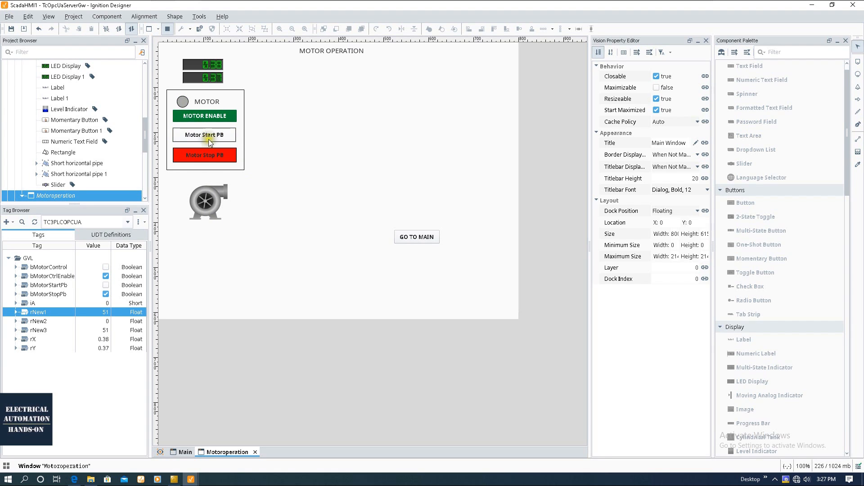
{"action": "left_click", "coordinate": [210, 136]}
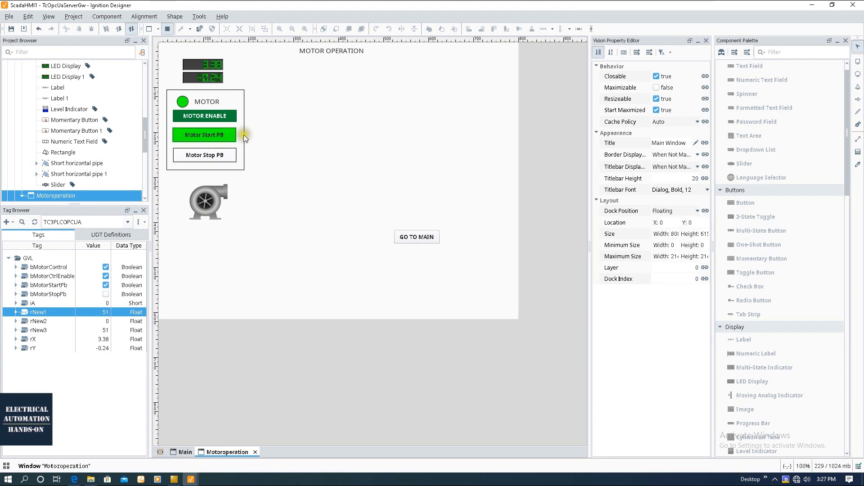
{"action": "left_click", "coordinate": [432, 241]}
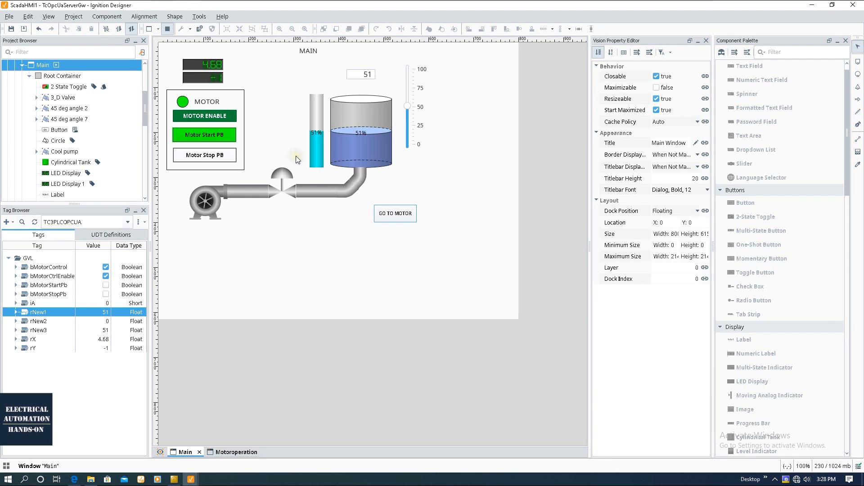
Launch ScadaHMI1 as a windowed client from Tools > Launch Project.
{"action": "left_click", "coordinate": [207, 17]}
{"action": "mouse_move", "coordinate": [229, 105]}
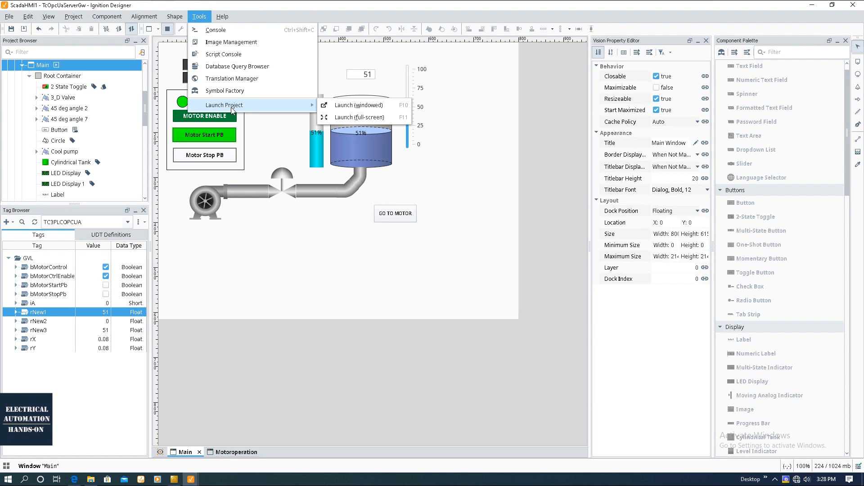
{"action": "left_click", "coordinate": [378, 105]}
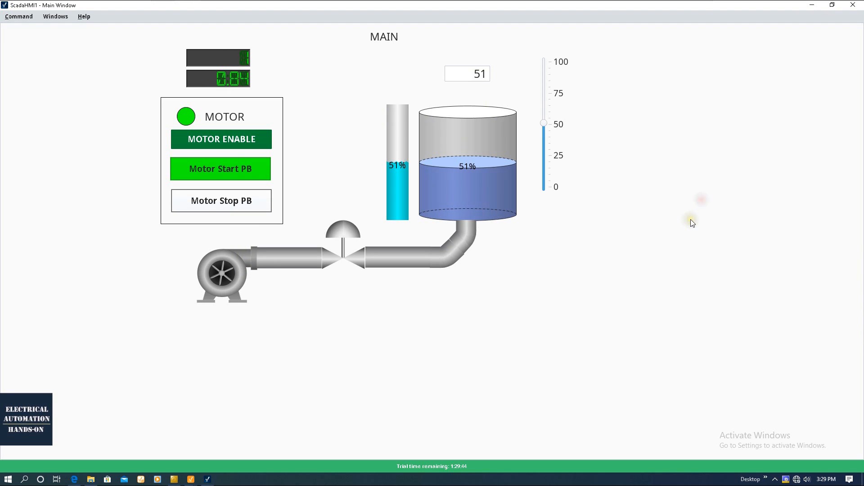
Switch to Motor Operation and back to Main, then stop and restart the motor.
{"action": "left_click", "coordinate": [19, 17]}
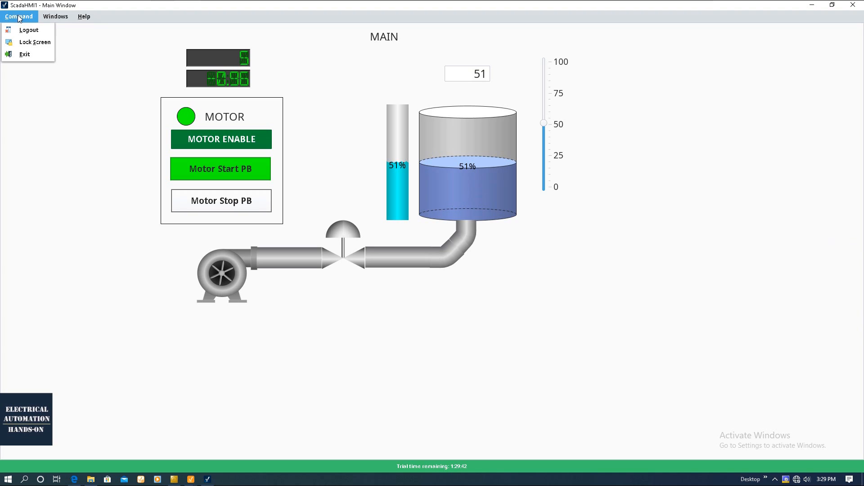
{"action": "left_click", "coordinate": [533, 275]}
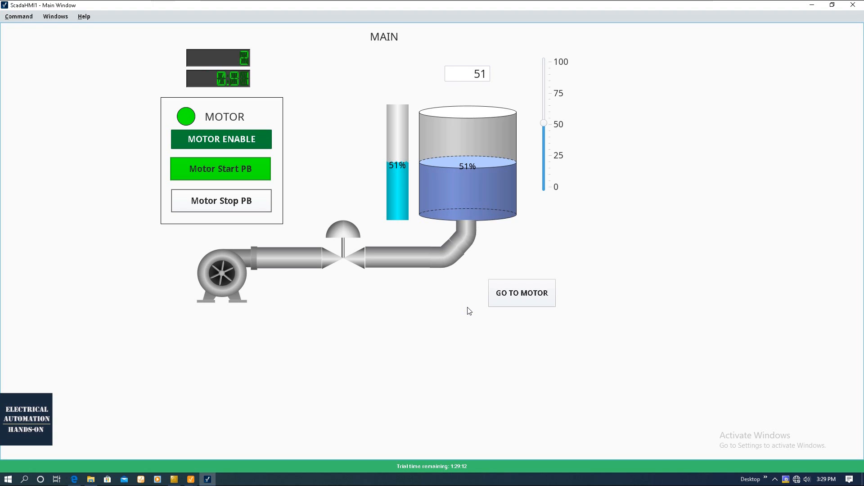
{"action": "left_click", "coordinate": [498, 288]}
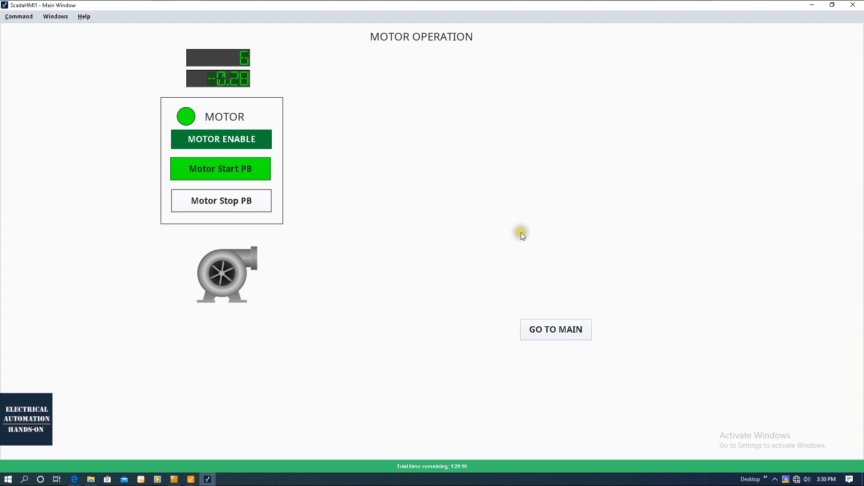
{"action": "left_click", "coordinate": [582, 331]}
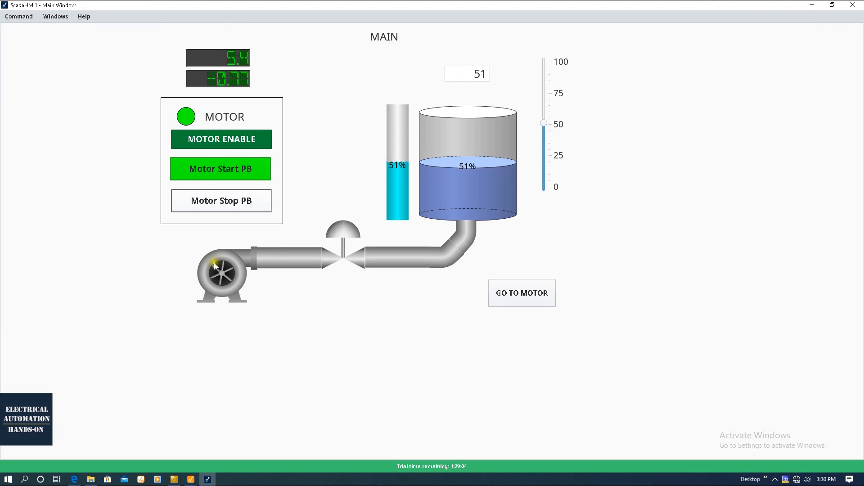
{"action": "left_click", "coordinate": [234, 200]}
{"action": "left_click", "coordinate": [237, 172]}
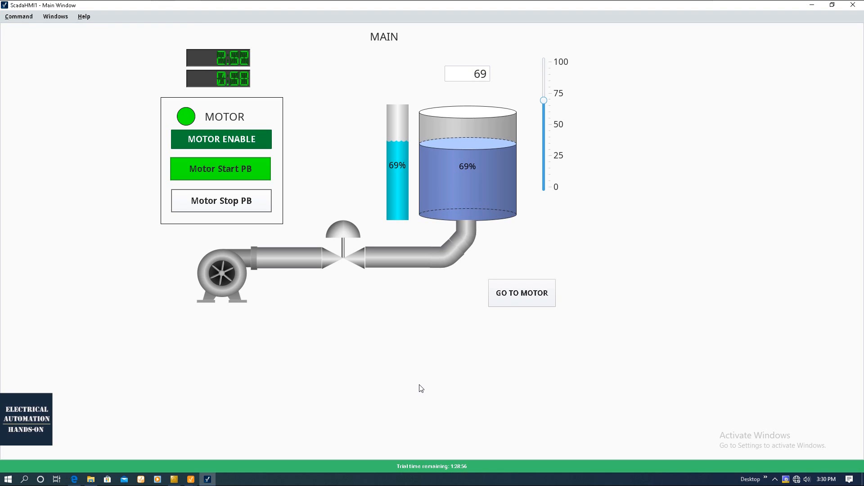
Check the list of open client windows, then exit the Vision Client via Command > Exit.
{"action": "left_click", "coordinate": [25, 19]}
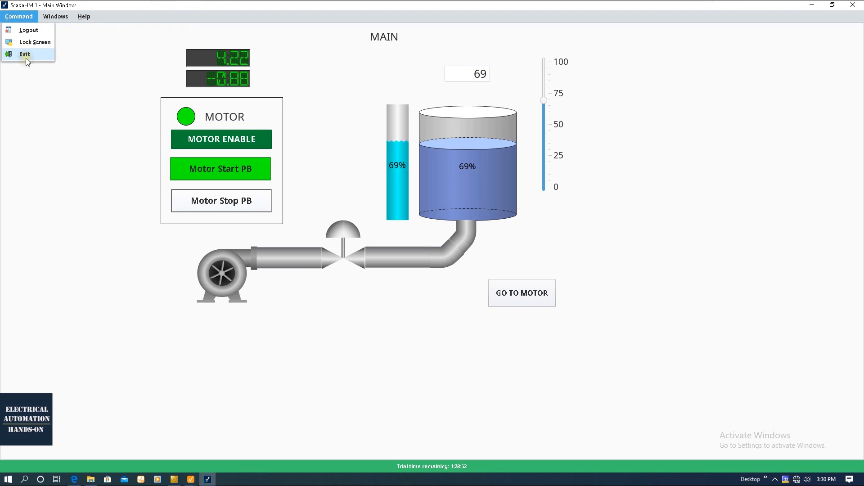
{"action": "left_click", "coordinate": [50, 17]}
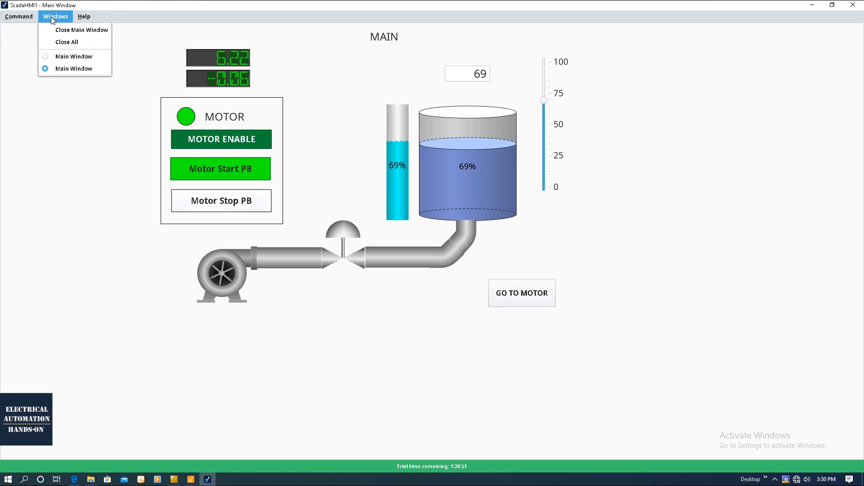
{"action": "left_click", "coordinate": [65, 57]}
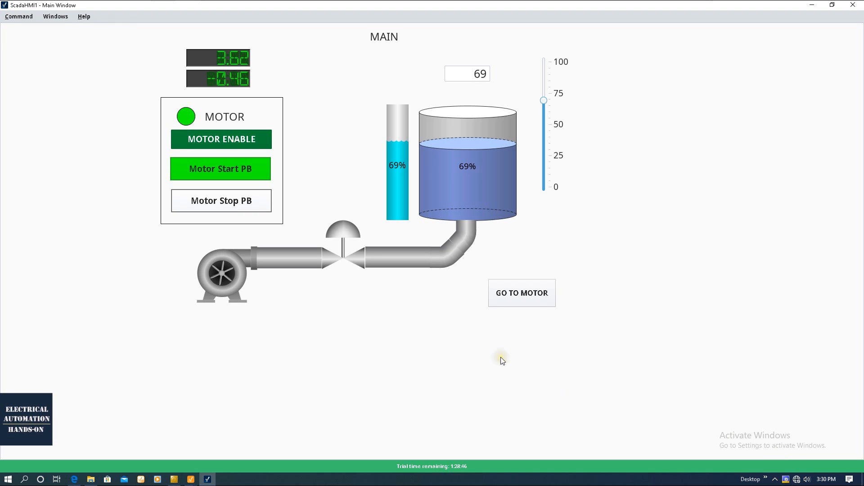
{"action": "left_click", "coordinate": [18, 16]}
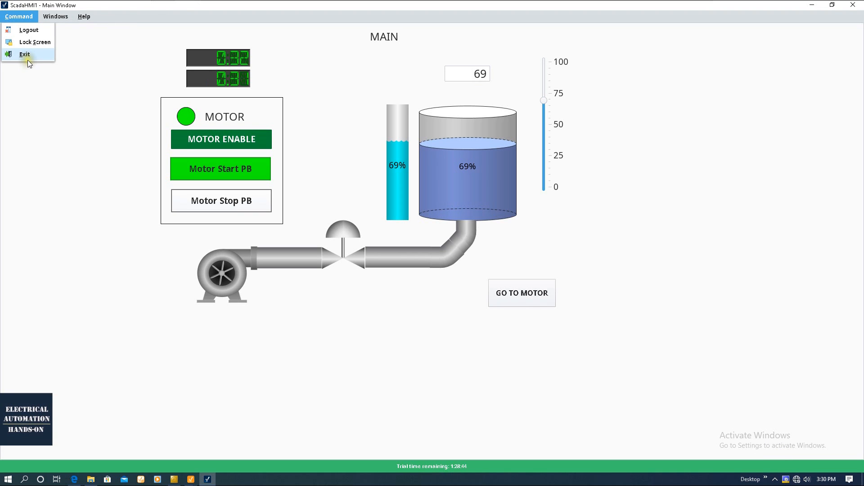
{"action": "left_click", "coordinate": [27, 56]}
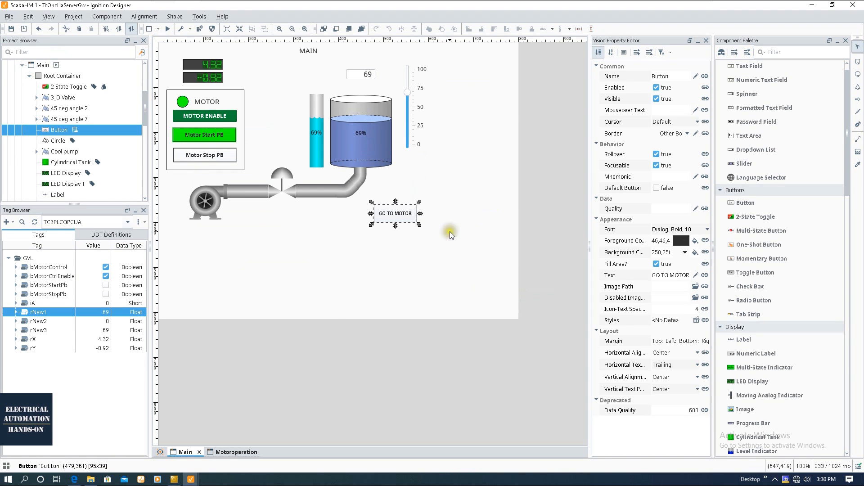
Select the GO TO MOTOR button, then bring up the Project menu.
{"action": "left_click", "coordinate": [474, 245]}
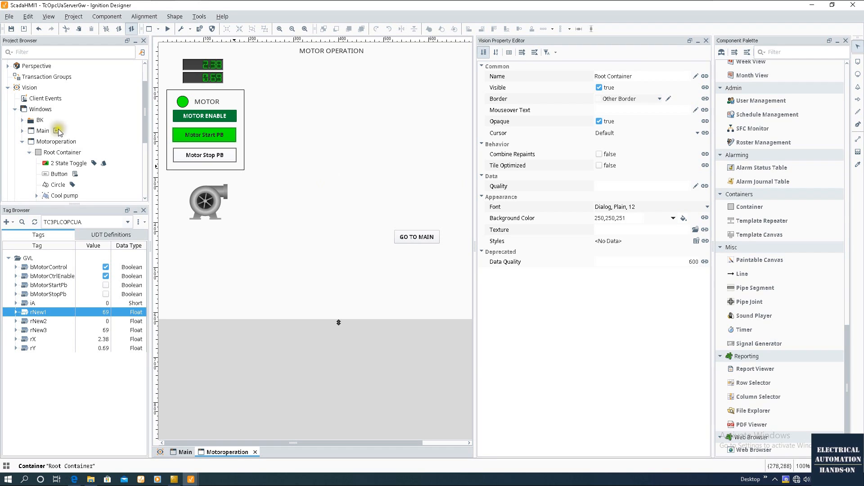
{"action": "left_click", "coordinate": [73, 18]}
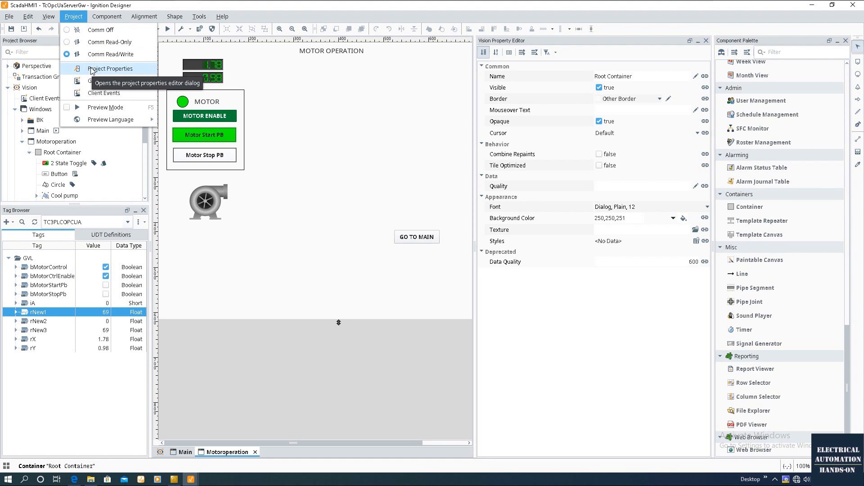
In Project Properties, leave Identity Provider and User Source at default and accept with OK.
{"action": "left_click", "coordinate": [92, 70]}
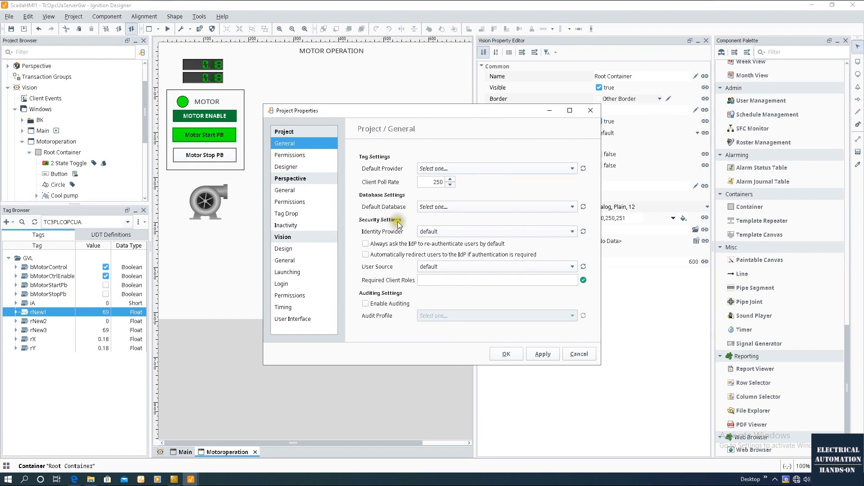
{"action": "left_click", "coordinate": [567, 231]}
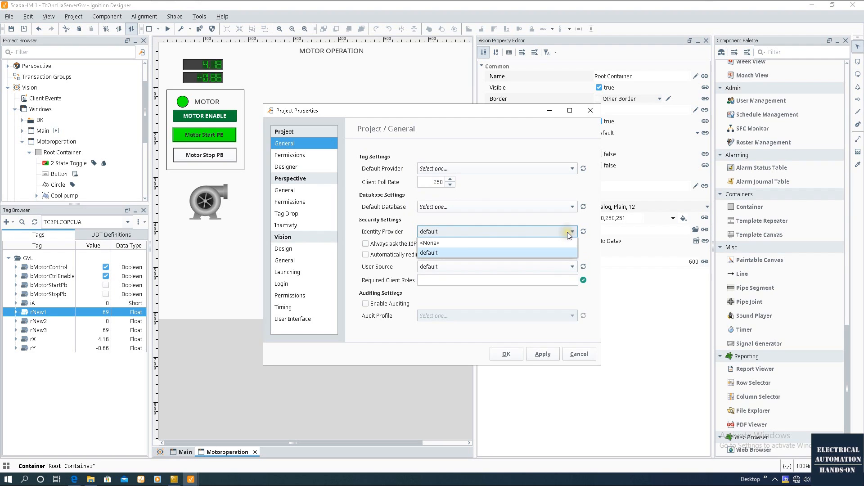
{"action": "left_click", "coordinate": [430, 253]}
{"action": "left_click", "coordinate": [431, 233]}
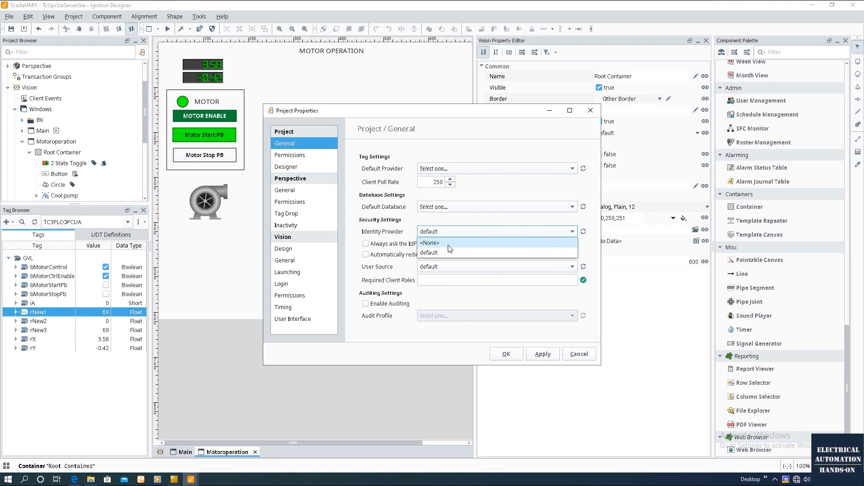
{"action": "left_click", "coordinate": [469, 232]}
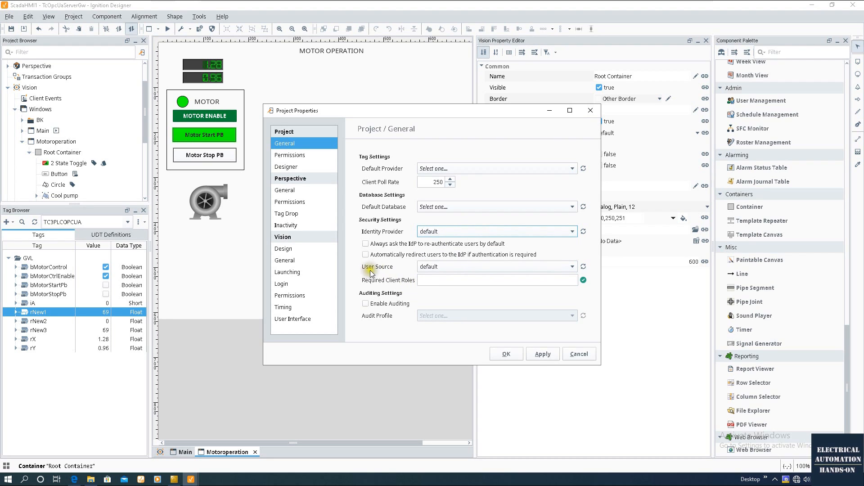
{"action": "left_click", "coordinate": [500, 267]}
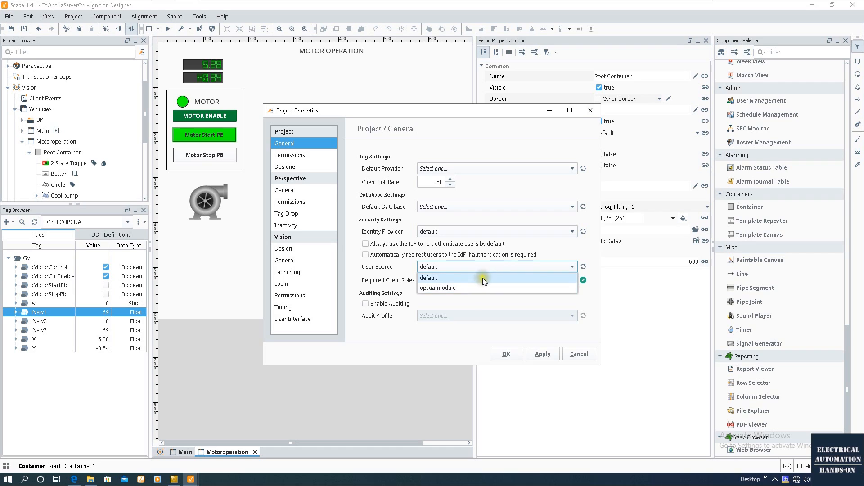
{"action": "left_click", "coordinate": [483, 278]}
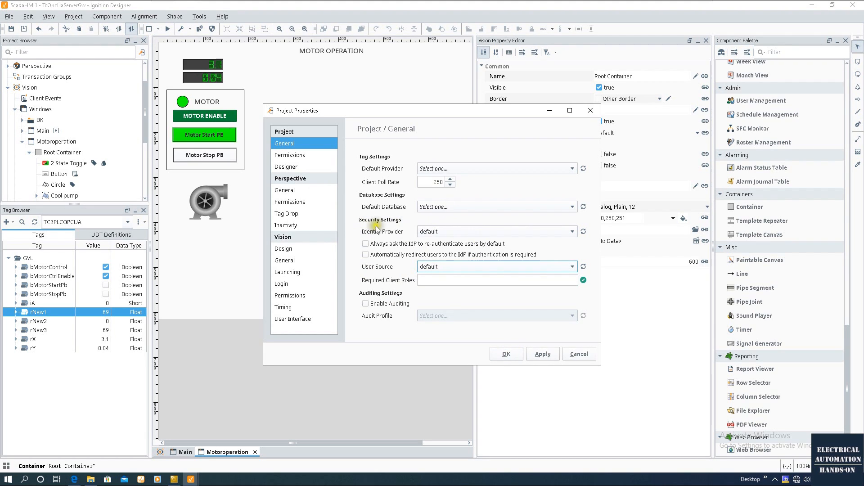
{"action": "left_click", "coordinate": [509, 354]}
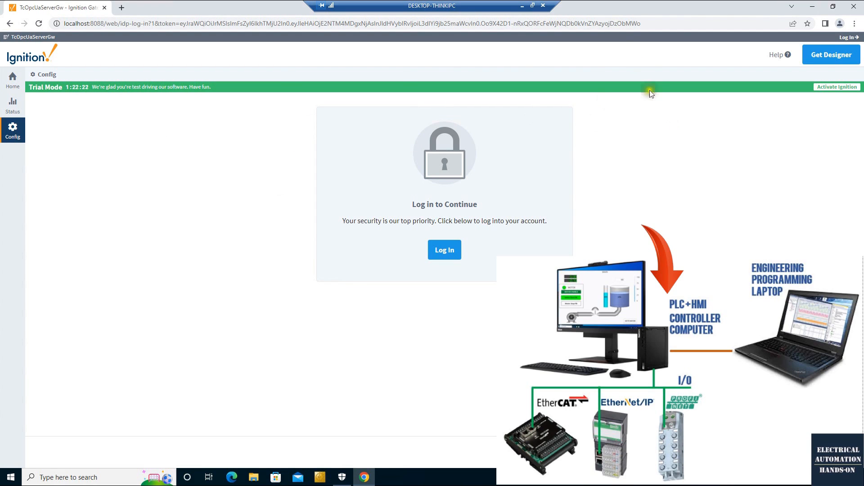
Log in to the Gateway configuration page with the username and password.
{"action": "left_click", "coordinate": [70, 25]}
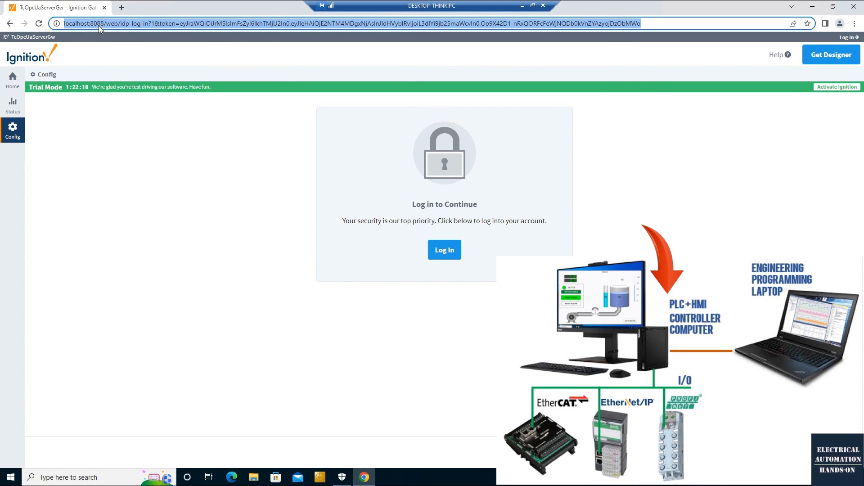
{"action": "left_click", "coordinate": [180, 228]}
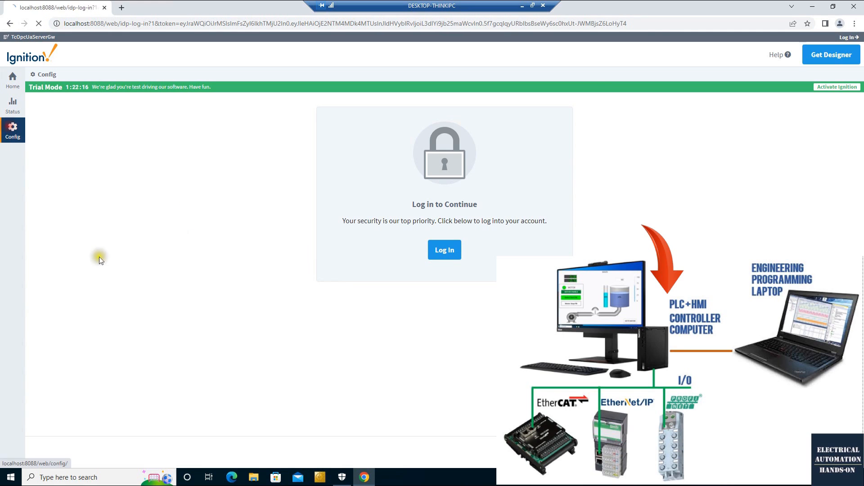
{"action": "left_click", "coordinate": [443, 256]}
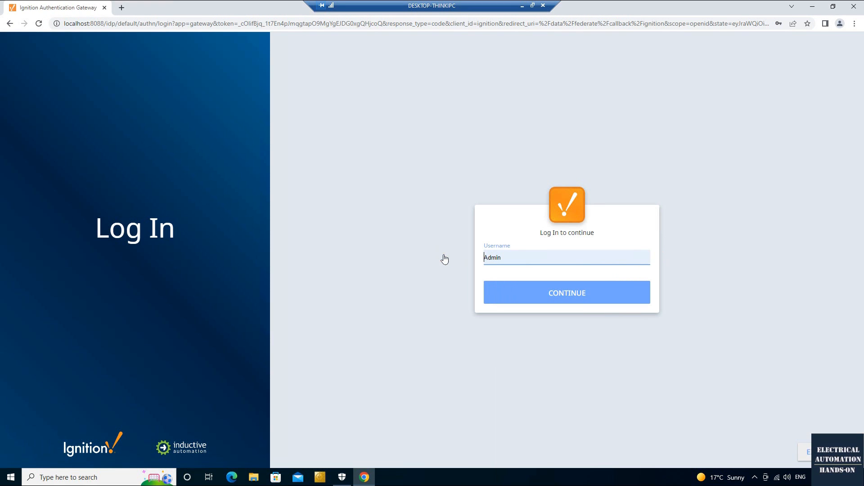
{"action": "left_click", "coordinate": [587, 300]}
{"action": "left_click", "coordinate": [574, 309]}
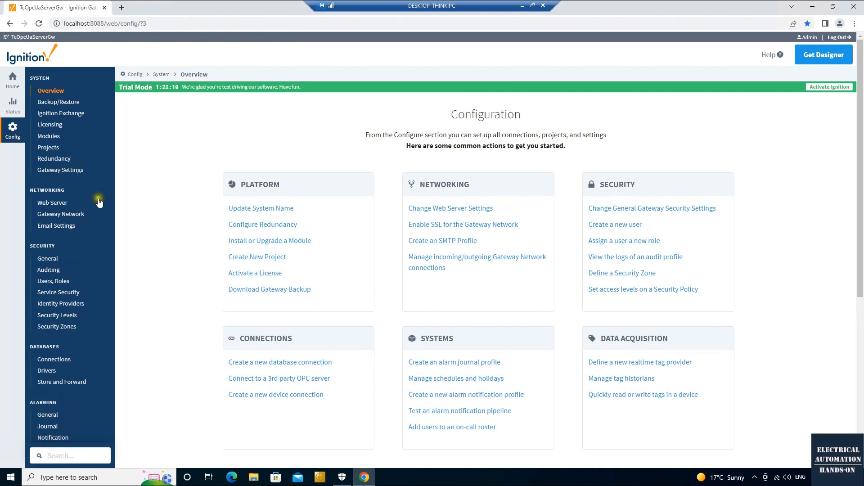
Under Security > General, keep System Identity Provider at default, then open Users, Roles.
{"action": "scroll", "coordinate": [97, 205], "scroll_direction": "down", "scroll_amount": 1}
{"action": "scroll", "coordinate": [96, 203], "scroll_direction": "down", "scroll_amount": 1}
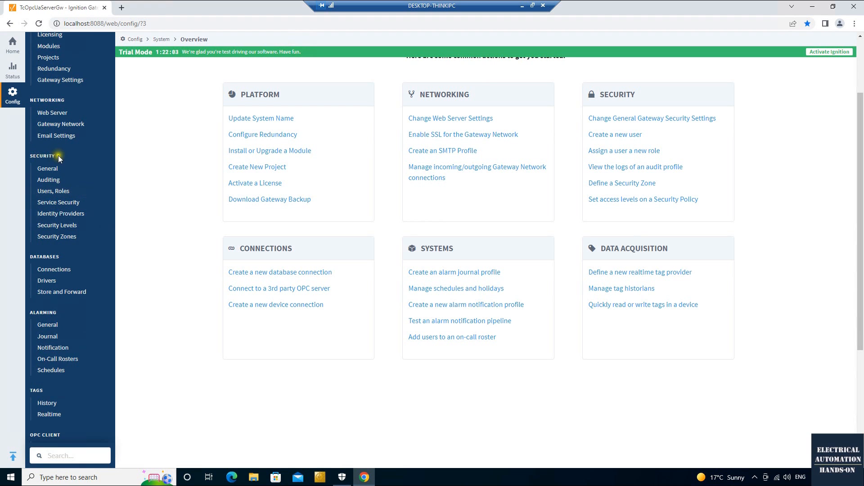
{"action": "left_click", "coordinate": [53, 170]}
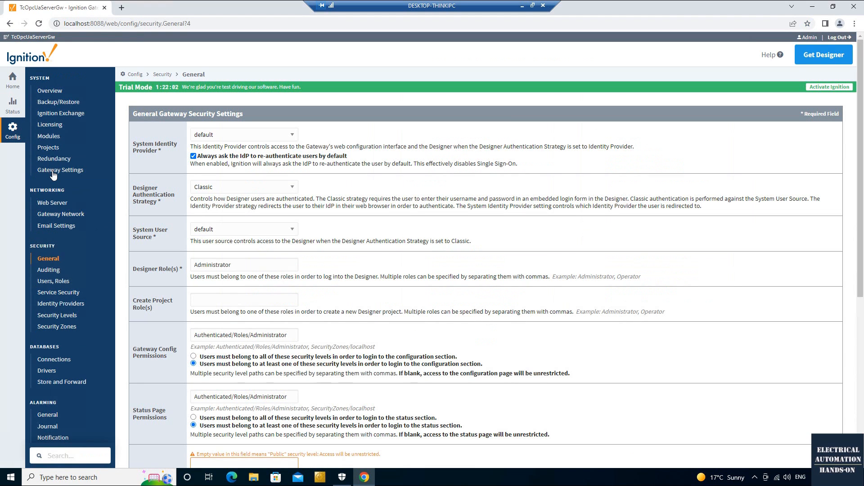
{"action": "left_click_drag", "start_coordinate": [142, 144], "coordinate": [177, 149]}
{"action": "left_click", "coordinate": [293, 136]}
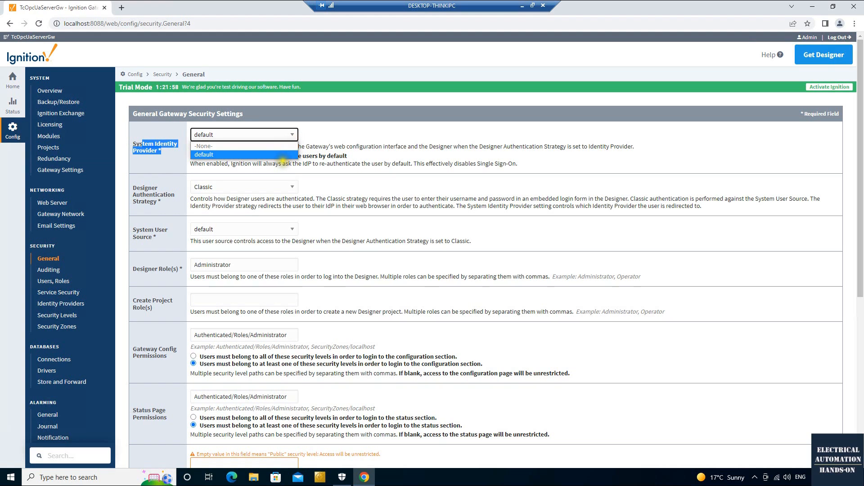
{"action": "left_click", "coordinate": [282, 155]}
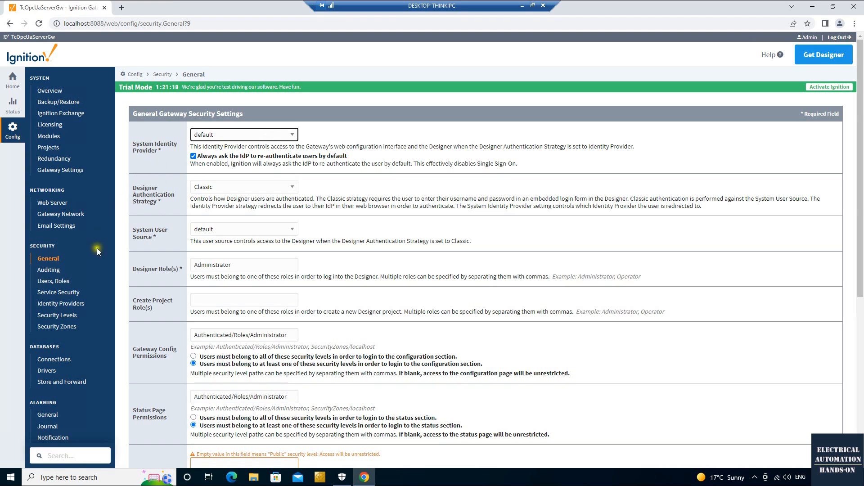
{"action": "left_click", "coordinate": [54, 281]}
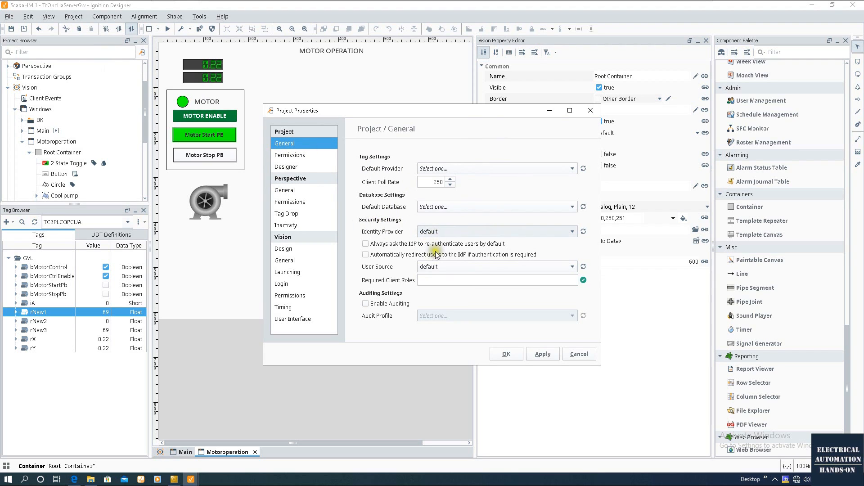
Close Project Properties with OK and return to the Gateway's User Sources list.
{"action": "left_click", "coordinate": [513, 355]}
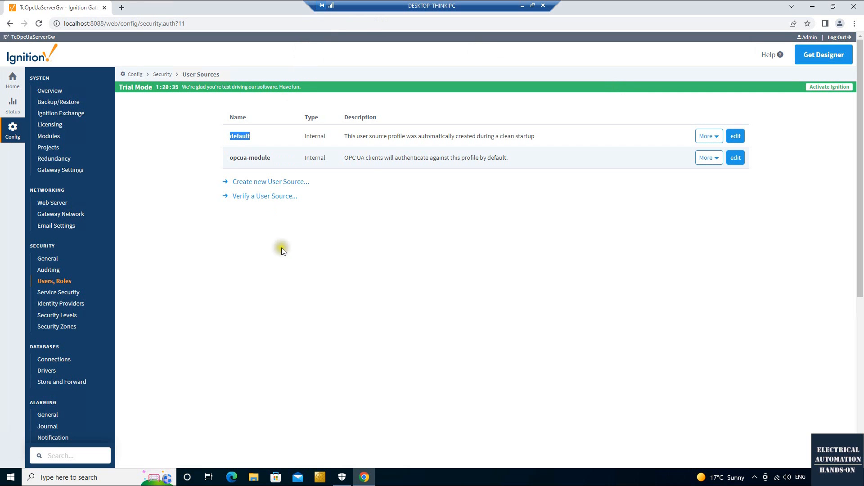
{"action": "left_click", "coordinate": [241, 134]}
Manage the default source's users, inspect the admin user, and view the Roles tab.
{"action": "left_click", "coordinate": [716, 137]}
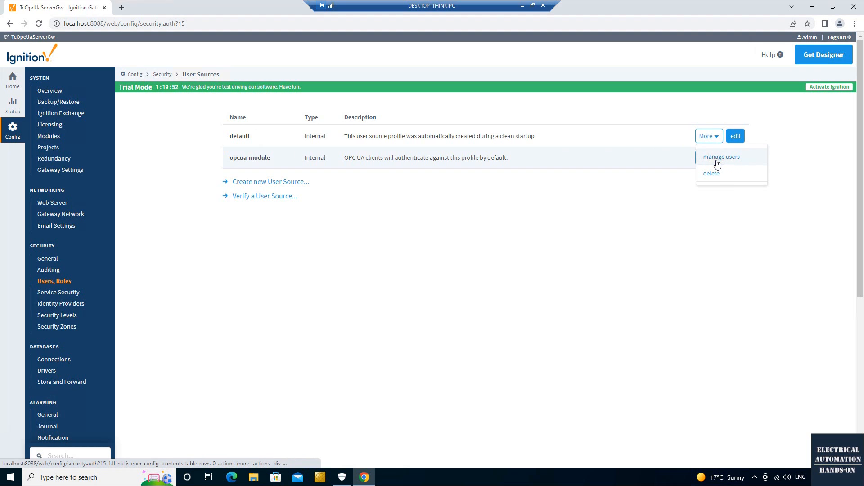
{"action": "left_click", "coordinate": [720, 157]}
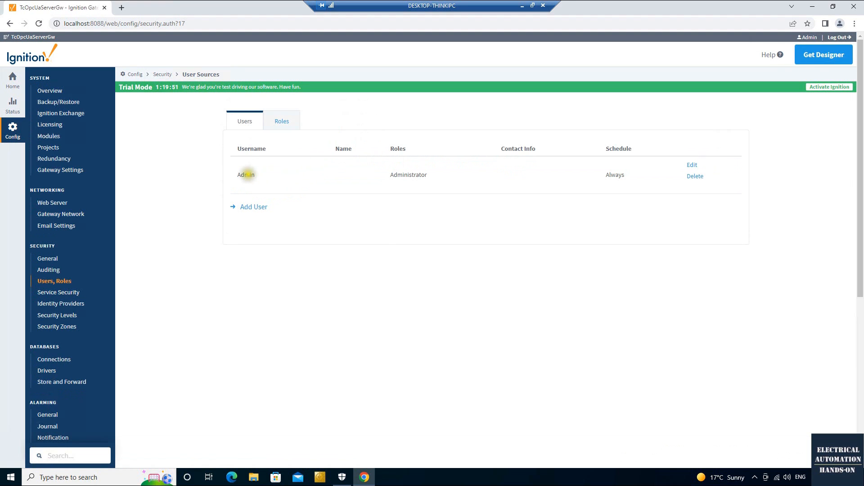
{"action": "left_click_drag", "start_coordinate": [219, 174], "coordinate": [241, 199]}
{"action": "left_click", "coordinate": [257, 184]}
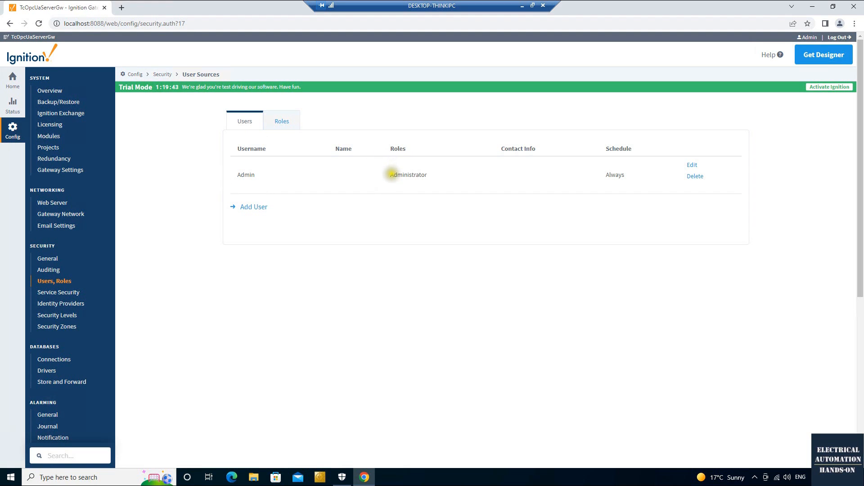
{"action": "left_click", "coordinate": [691, 166]}
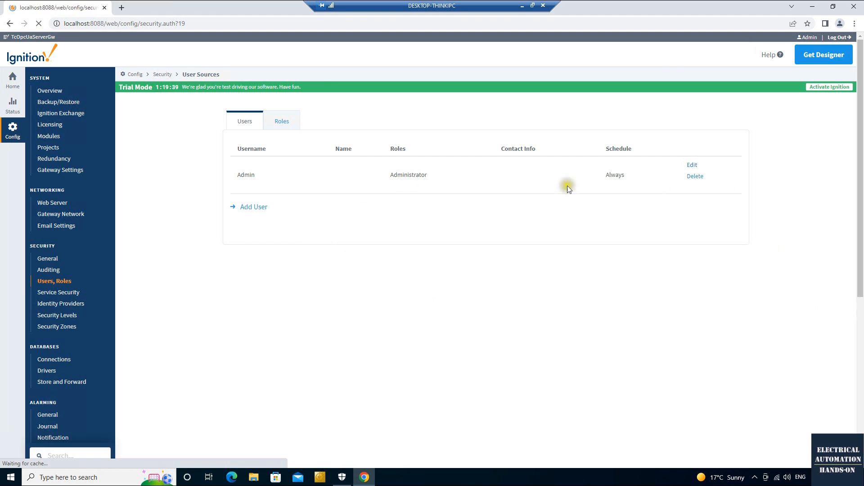
{"action": "scroll", "coordinate": [335, 277], "scroll_direction": "down", "scroll_amount": 2}
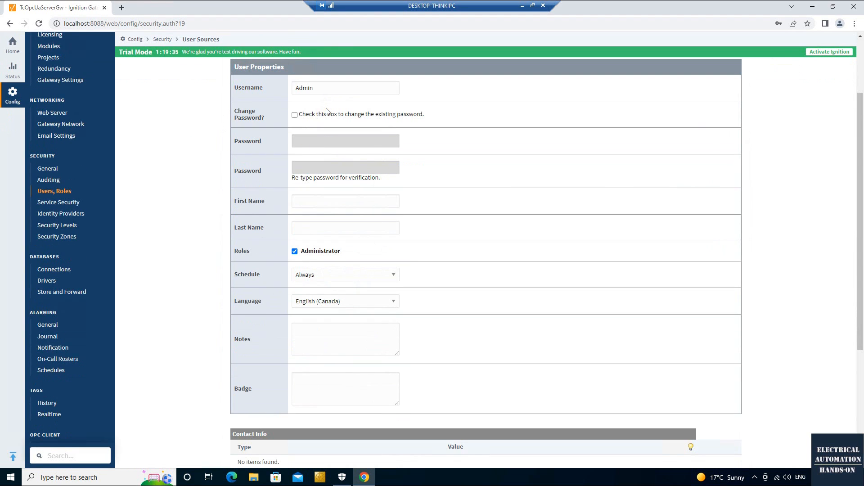
{"action": "scroll", "coordinate": [326, 112], "scroll_direction": "up", "scroll_amount": 1}
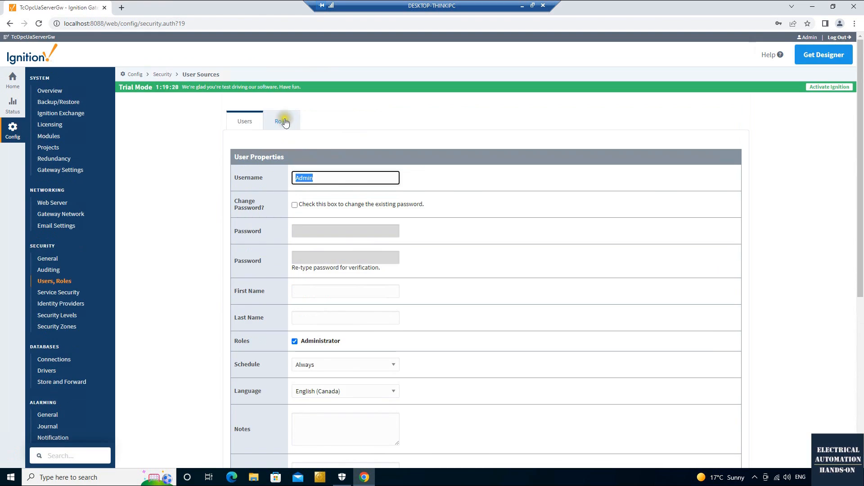
{"action": "left_click", "coordinate": [284, 122]}
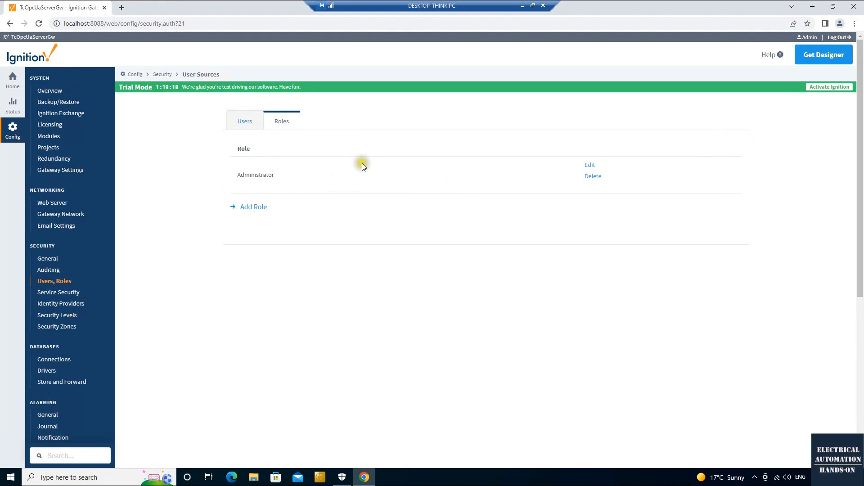
{"action": "left_click", "coordinate": [258, 121]}
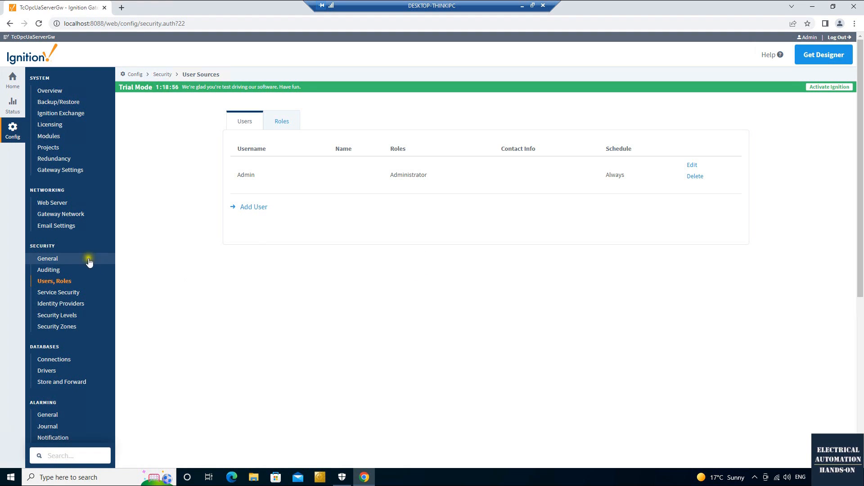
Go back to User Sources and reopen manage users for the default source.
{"action": "left_click", "coordinate": [61, 281]}
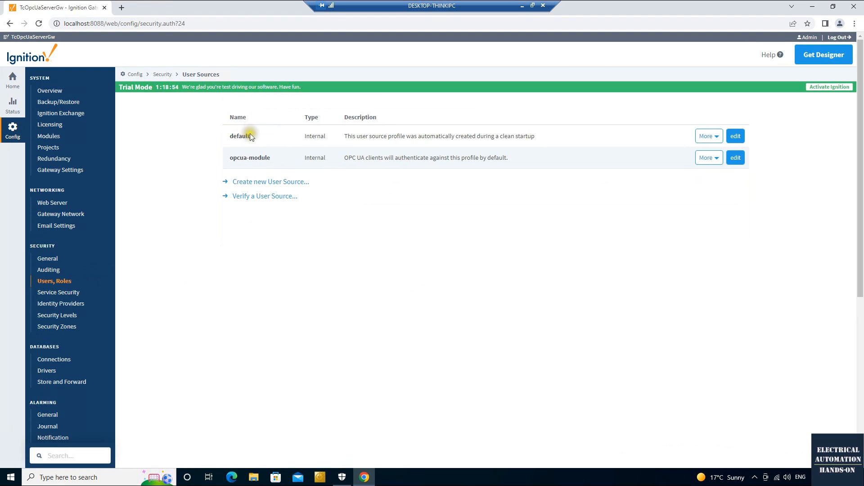
{"action": "left_click_drag", "start_coordinate": [250, 136], "coordinate": [230, 134]}
{"action": "left_click", "coordinate": [716, 136]}
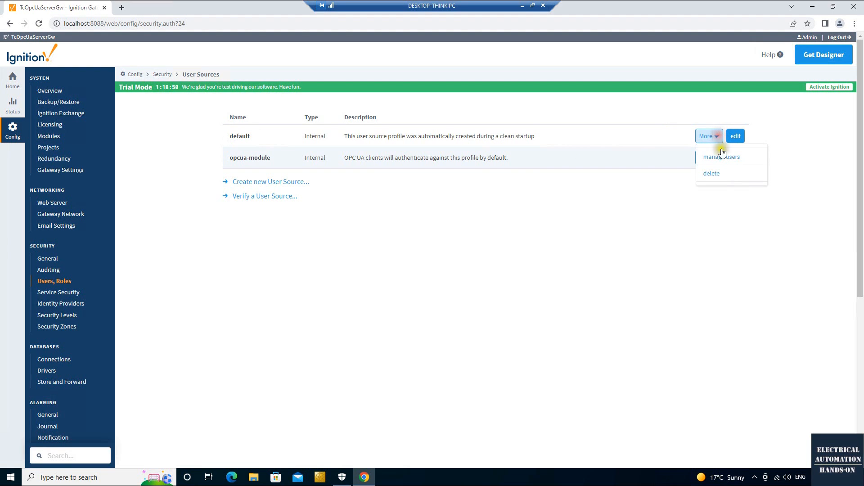
{"action": "left_click", "coordinate": [728, 162]}
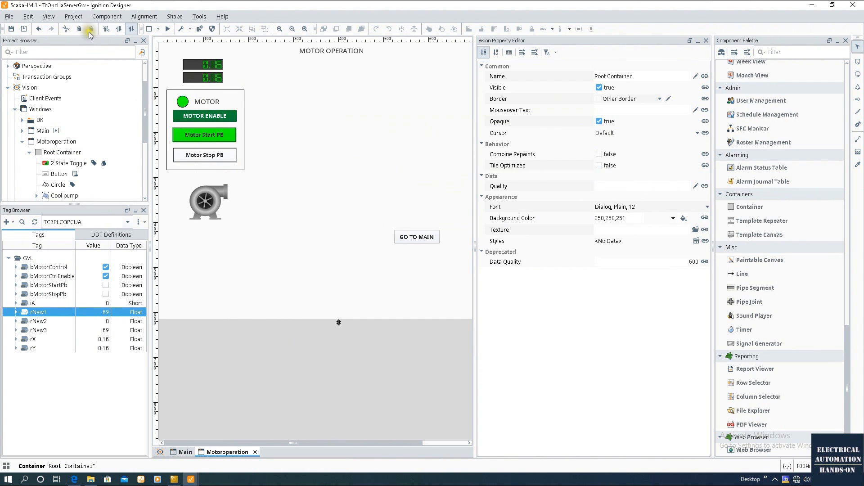
Reopen Project Properties, close it unchanged with OK, then show the Windows desktop.
{"action": "left_click", "coordinate": [79, 18]}
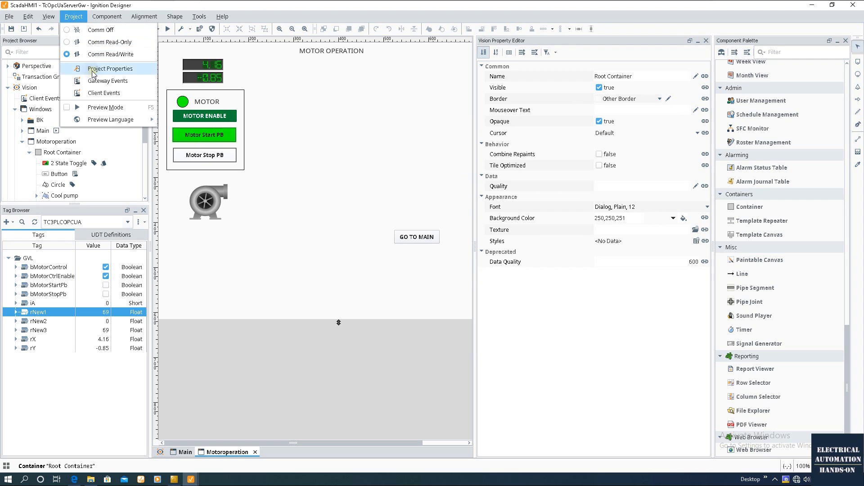
{"action": "left_click", "coordinate": [118, 68]}
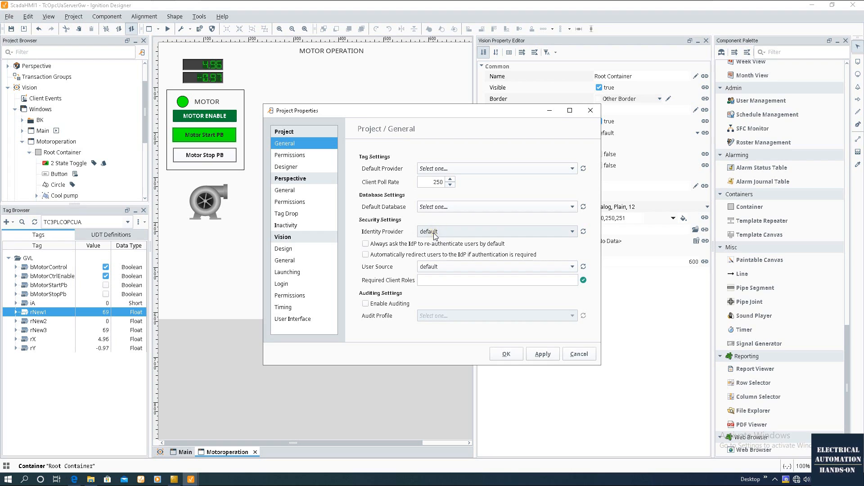
{"action": "left_click", "coordinate": [507, 355]}
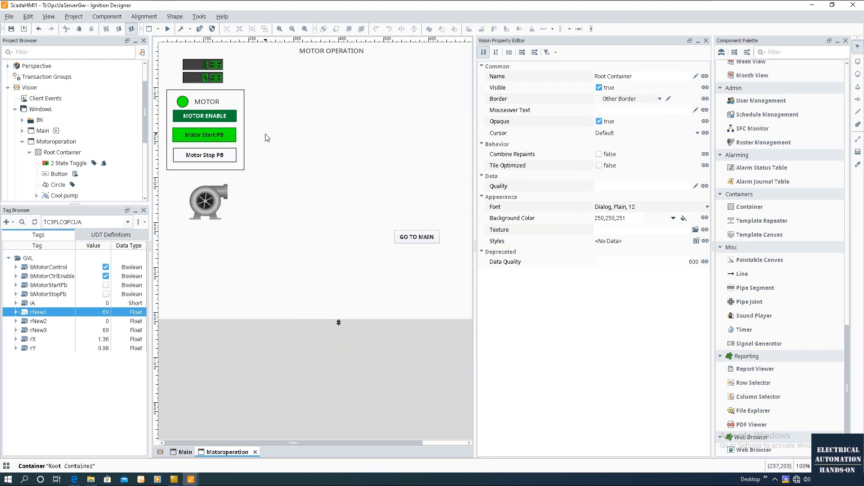
{"action": "left_click", "coordinate": [297, 265]}
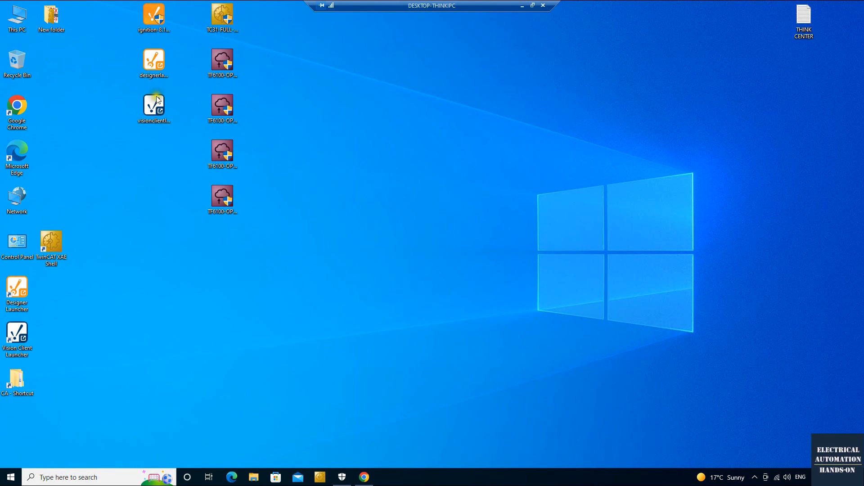
Find the Vision Client Launcher shortcut among the desktop icons and start it.
{"action": "left_click", "coordinate": [157, 14]}
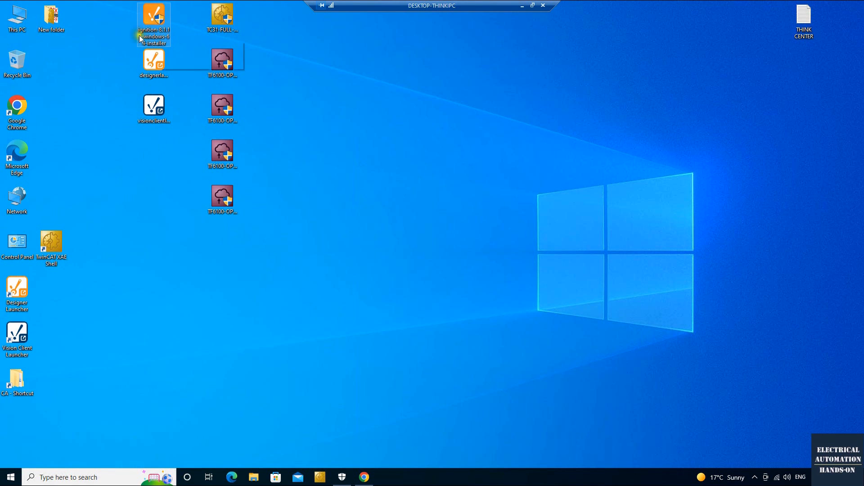
{"action": "left_click", "coordinate": [377, 79]}
{"action": "left_click", "coordinate": [155, 62]}
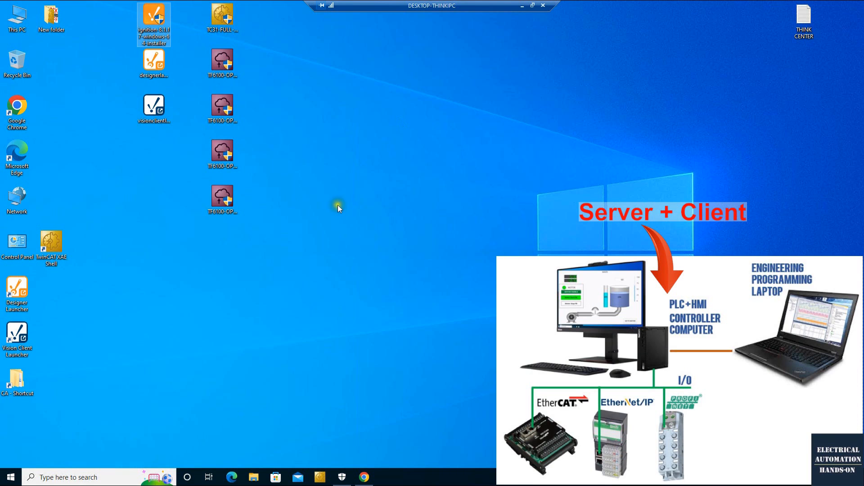
{"action": "left_click", "coordinate": [337, 204]}
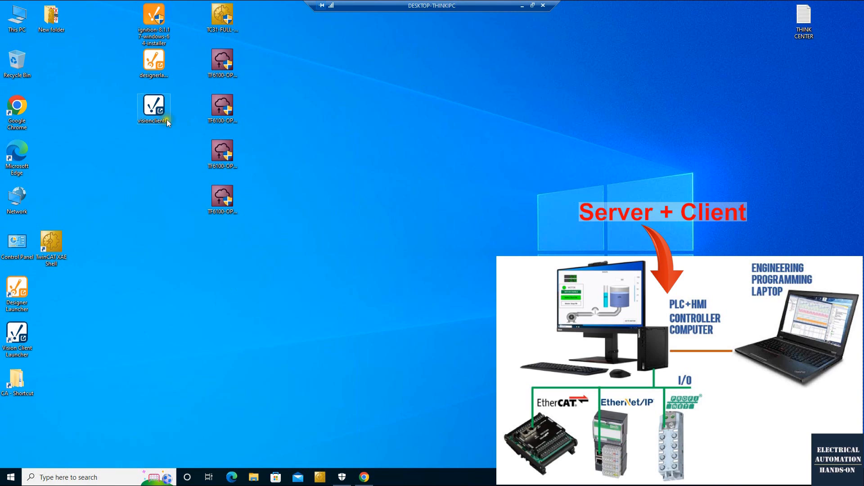
{"action": "left_click", "coordinate": [151, 25]}
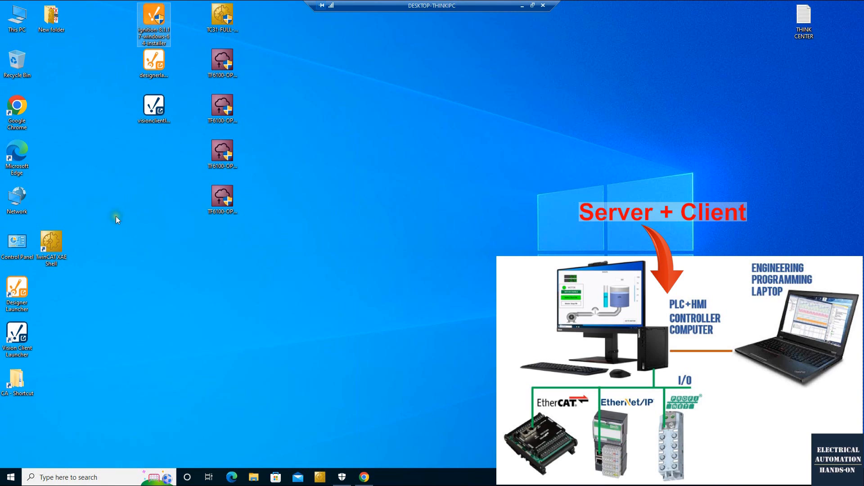
{"action": "left_click", "coordinate": [156, 110]}
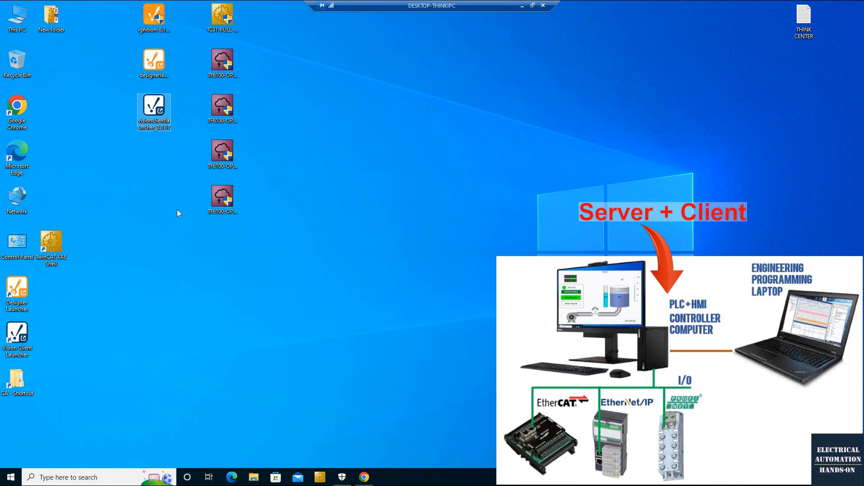
{"action": "left_click", "coordinate": [75, 306]}
{"action": "double_click", "coordinate": [26, 341]}
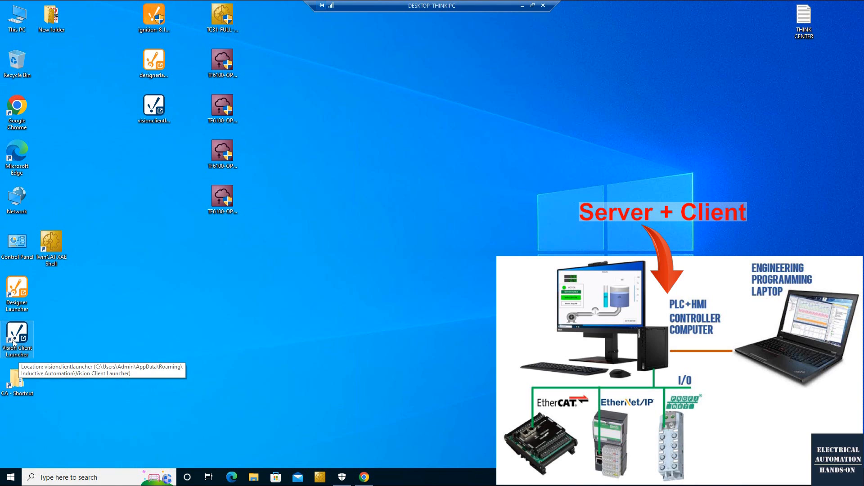
{"action": "double_click", "coordinate": [13, 341]}
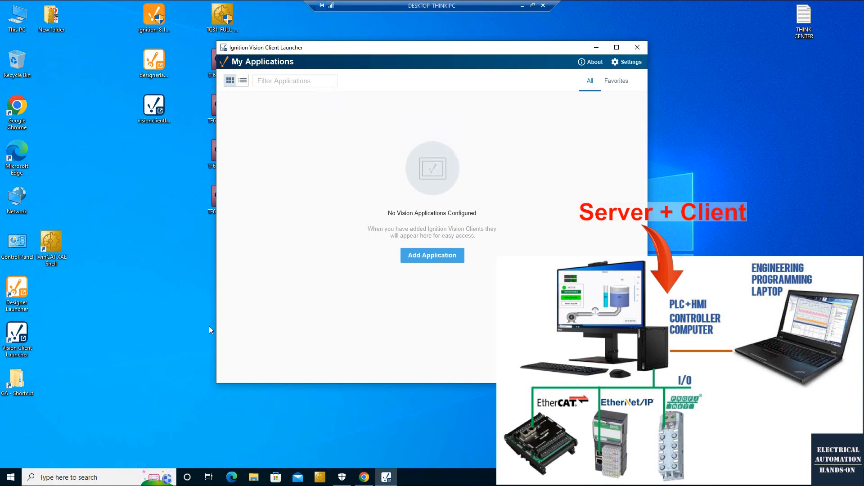
{"action": "left_click", "coordinate": [442, 258]}
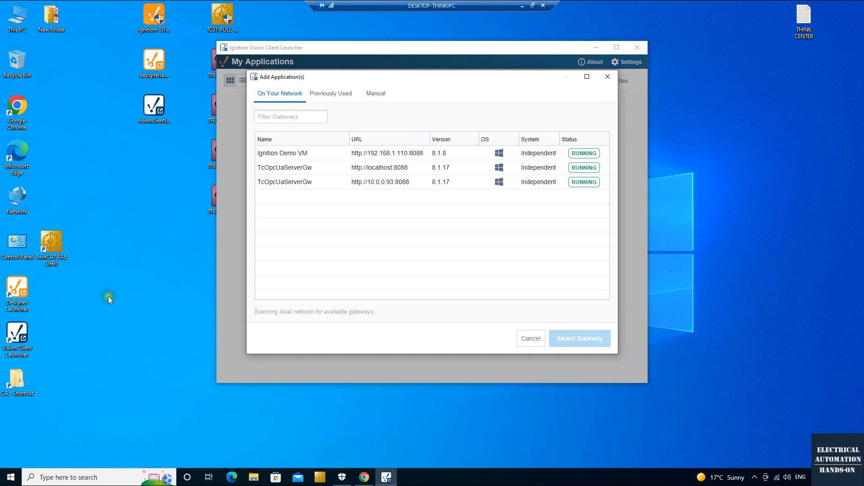
{"action": "left_click", "coordinate": [281, 116]}
{"action": "left_click", "coordinate": [375, 93]}
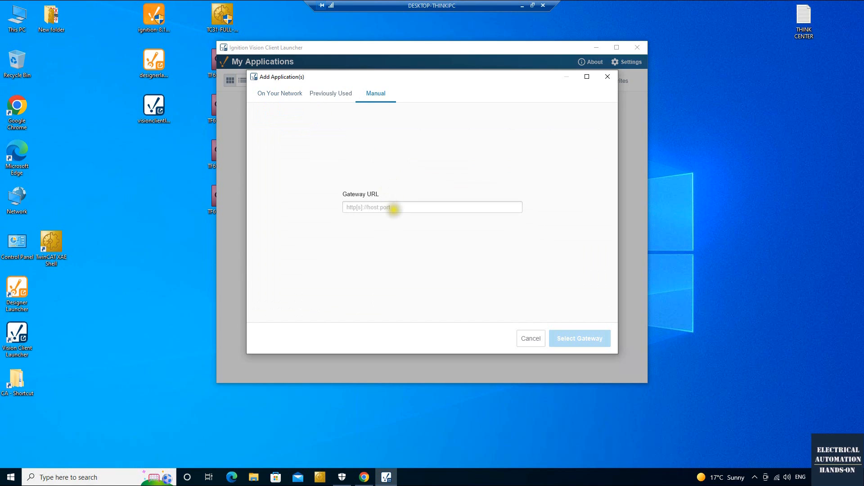
{"action": "left_click", "coordinate": [405, 208]}
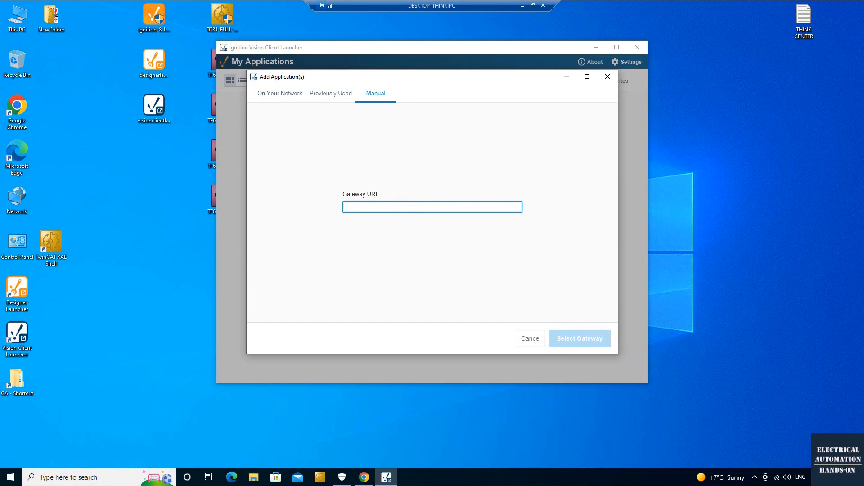
{"action": "type", "text": "http://192.168.1.130"}
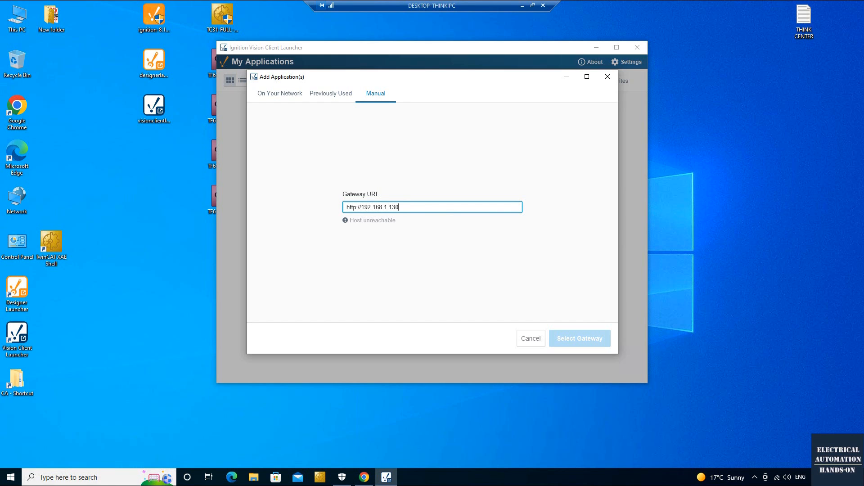
{"action": "type", "text": ":8088"}
{"action": "left_click_drag", "start_coordinate": [418, 207], "coordinate": [268, 203]}
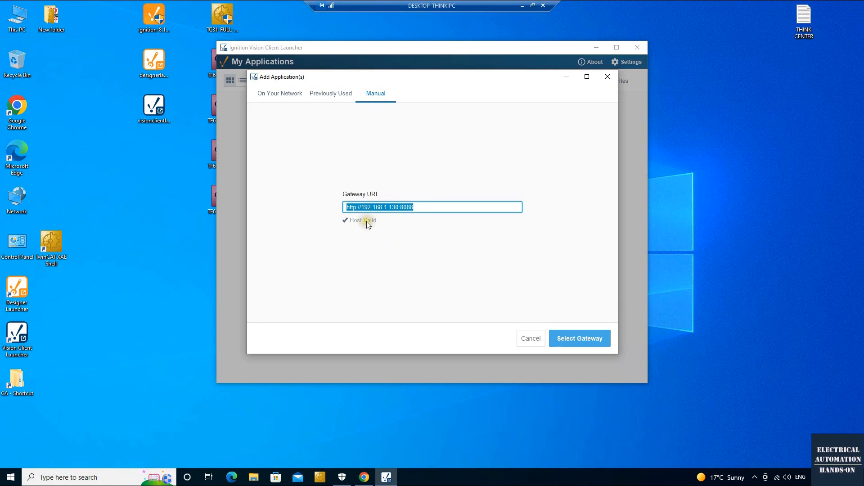
Pick the network gateway TcOpcUaServerGw (localhost:8088) and add its ScadaHMI1 project.
{"action": "left_click", "coordinate": [286, 93]}
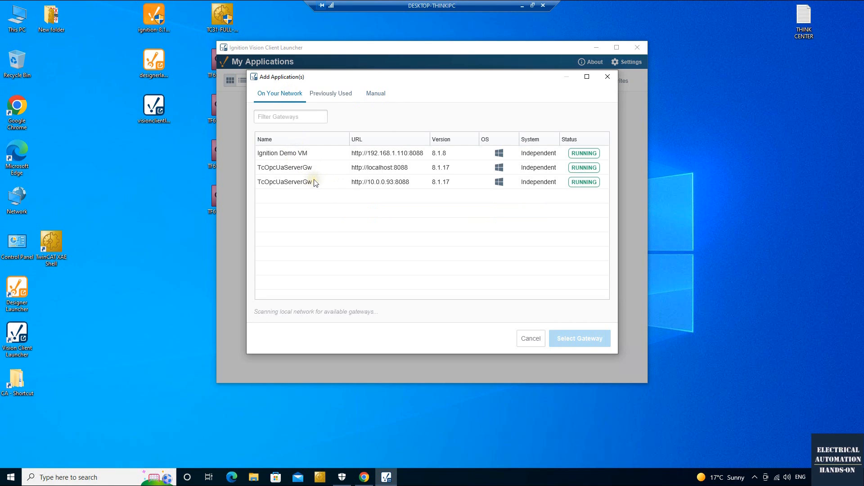
{"action": "left_click", "coordinate": [307, 170]}
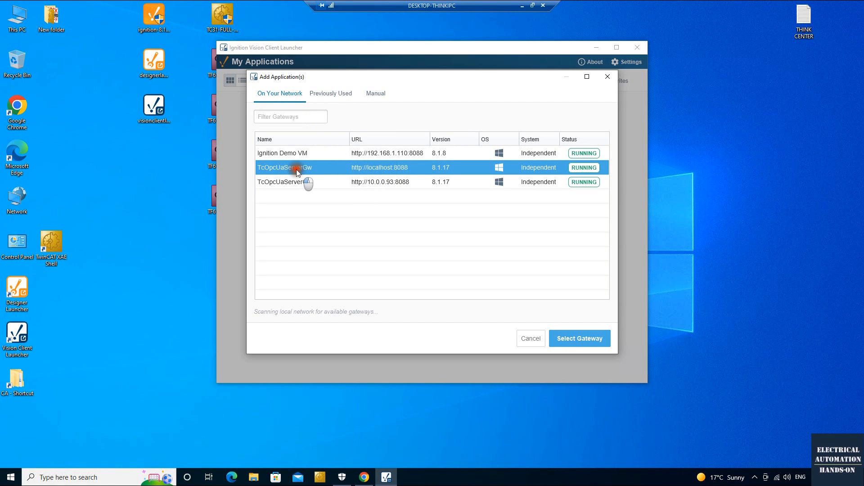
{"action": "left_click", "coordinate": [588, 342]}
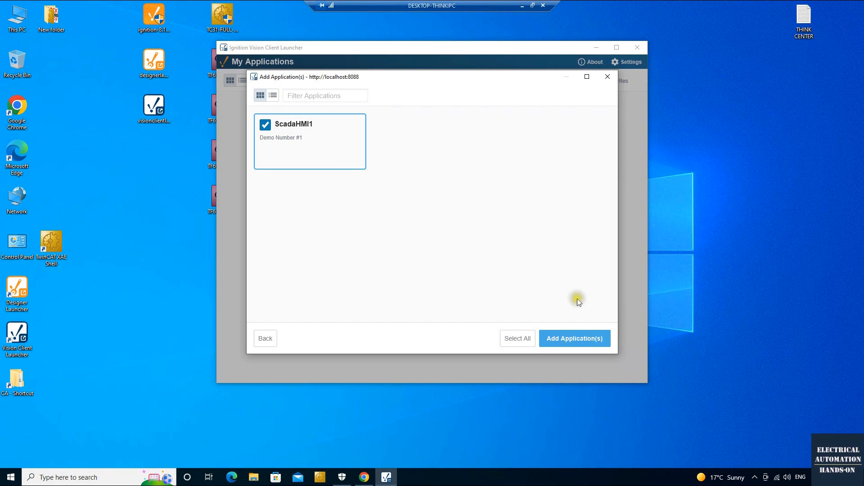
{"action": "left_click", "coordinate": [578, 345]}
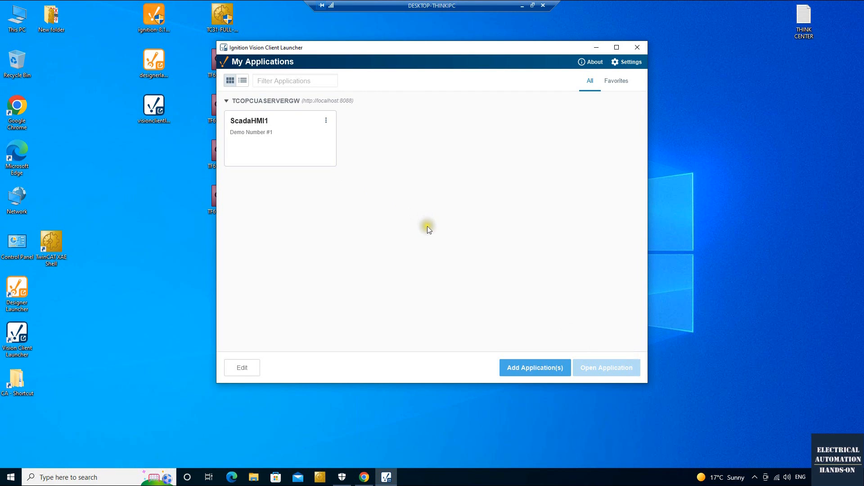
Make a ScadaHMI1 shortcut from its card menu, move it up the desktop, and launch it.
{"action": "left_click", "coordinate": [326, 120]}
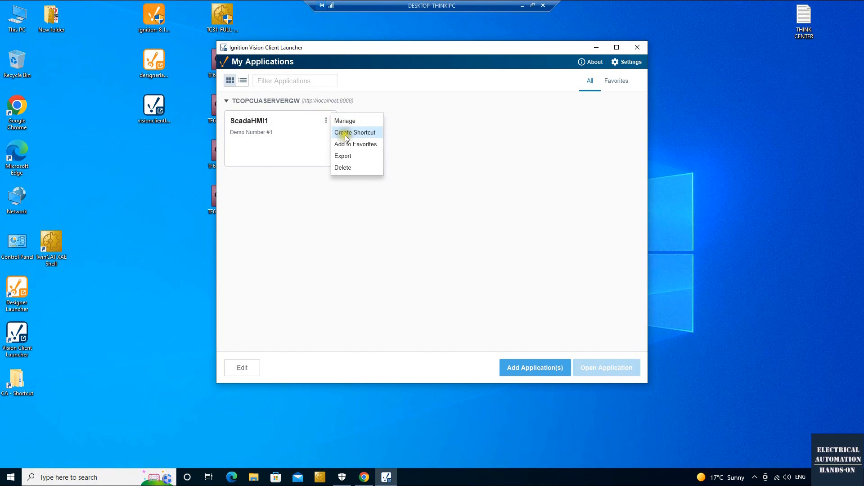
{"action": "left_click", "coordinate": [375, 134]}
{"action": "left_click", "coordinate": [494, 239]}
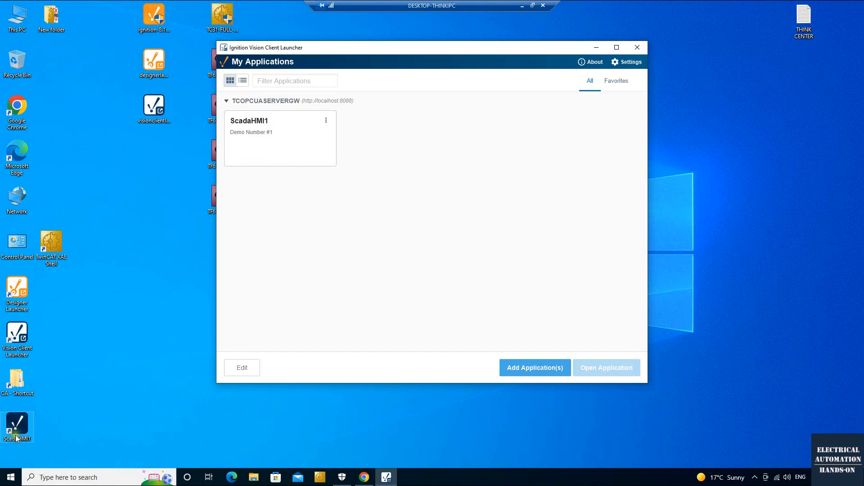
{"action": "left_click_drag", "start_coordinate": [17, 423], "coordinate": [135, 266]}
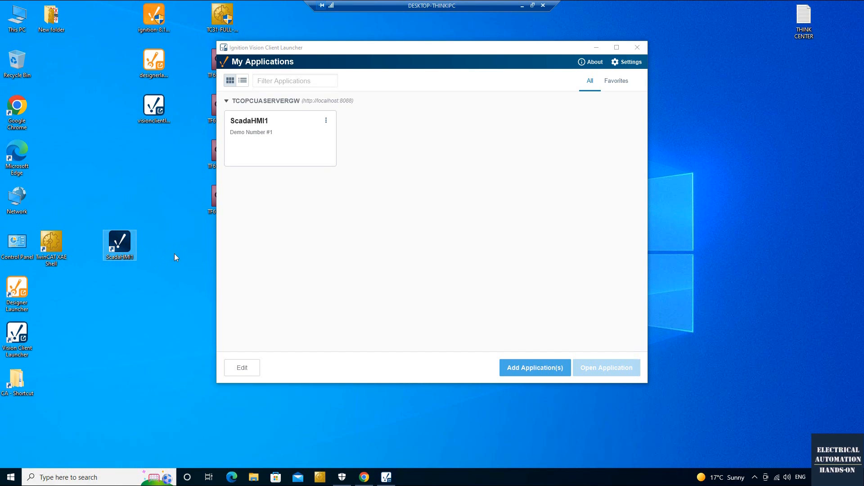
{"action": "double_click", "coordinate": [119, 242]}
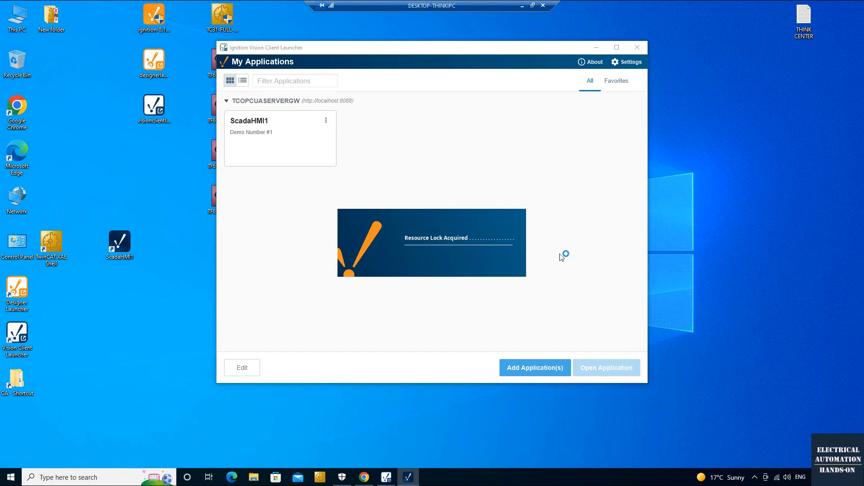
Minimise the launcher and log in to ScadaHMI1 with the username and password.
{"action": "left_click", "coordinate": [598, 47]}
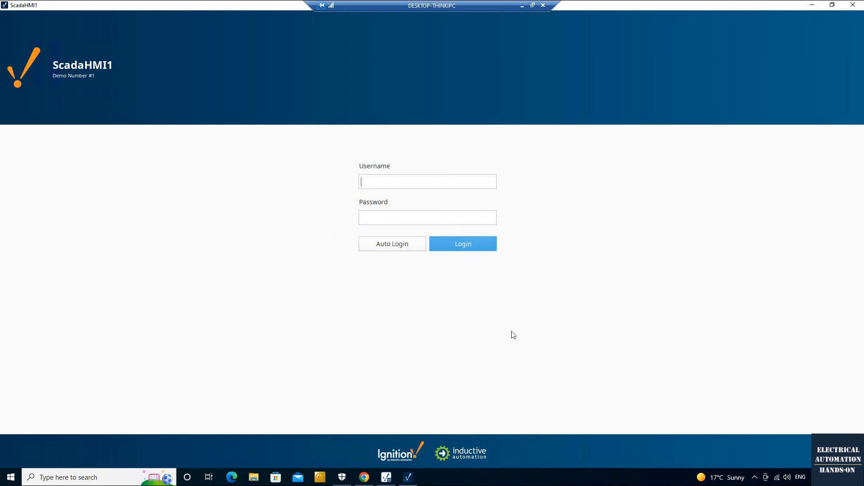
{"action": "left_click", "coordinate": [362, 162]}
{"action": "left_click", "coordinate": [385, 218]}
{"action": "left_click", "coordinate": [386, 183]}
{"action": "type", "text": "Admin"}
{"action": "left_click", "coordinate": [384, 227]}
{"action": "type", "text": "admin"}
{"action": "left_click", "coordinate": [492, 247]}
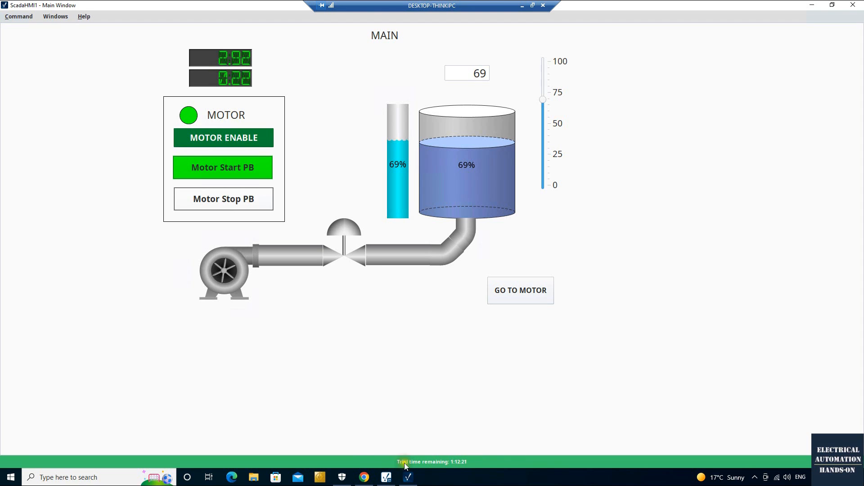
Jump to MOTOR OPERATION and back to MAIN, then cycle the motor via Stop and Start pushbuttons.
{"action": "left_click", "coordinate": [514, 295]}
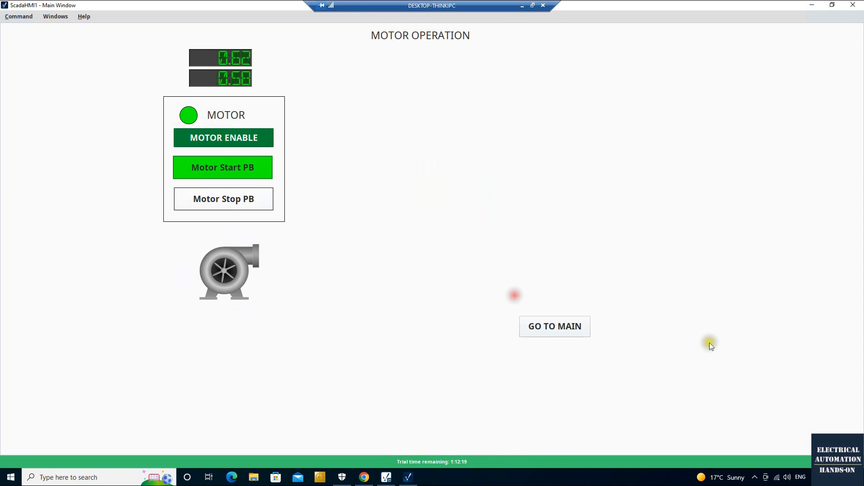
{"action": "left_click", "coordinate": [545, 324]}
{"action": "left_click", "coordinate": [234, 167]}
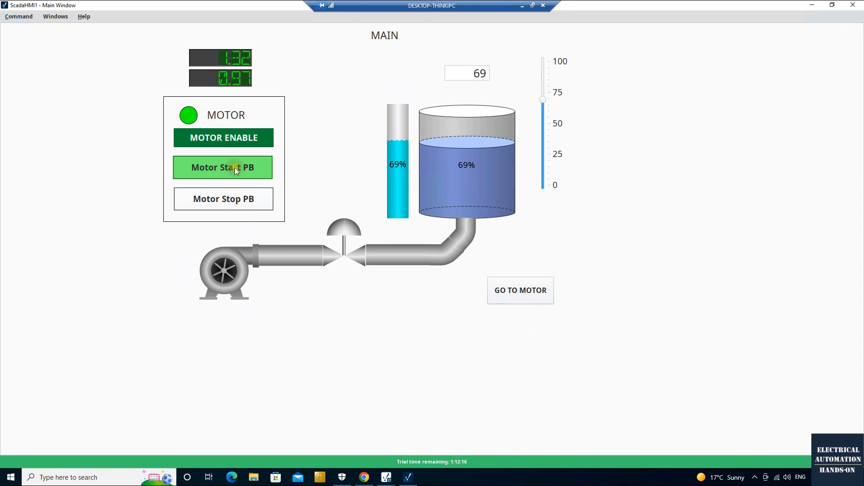
{"action": "left_click", "coordinate": [244, 199]}
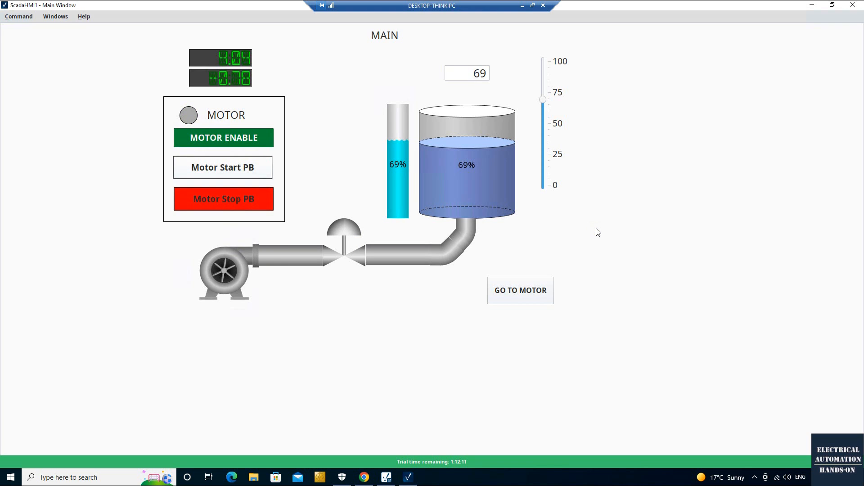
{"action": "left_click", "coordinate": [268, 166]}
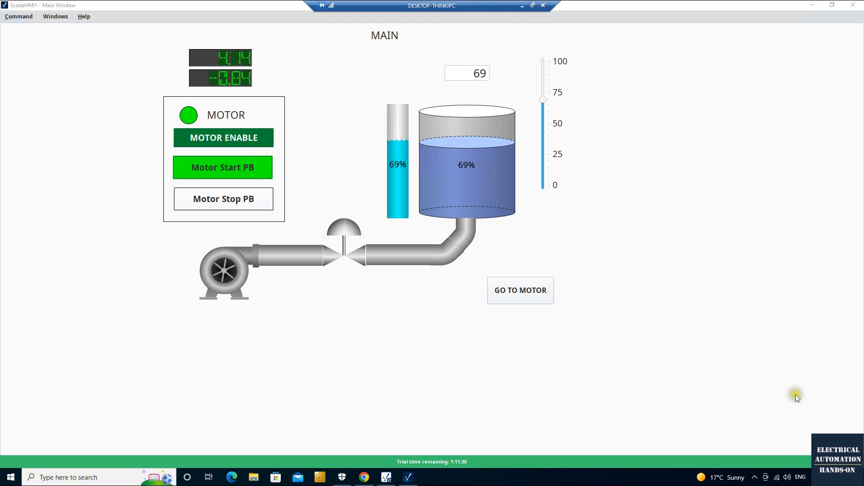
Show, close, and reshow the taskbar's hidden notification-area icons.
{"action": "left_click", "coordinate": [755, 477]}
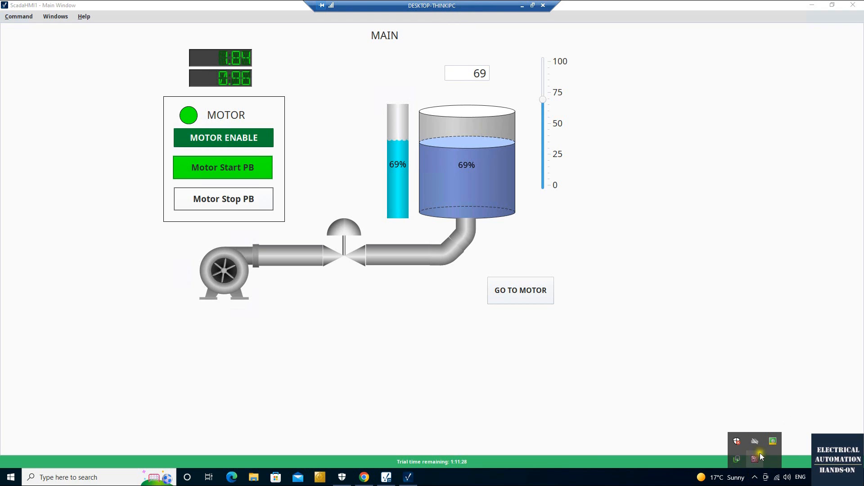
{"action": "left_click", "coordinate": [642, 368]}
{"action": "left_click", "coordinate": [755, 479]}
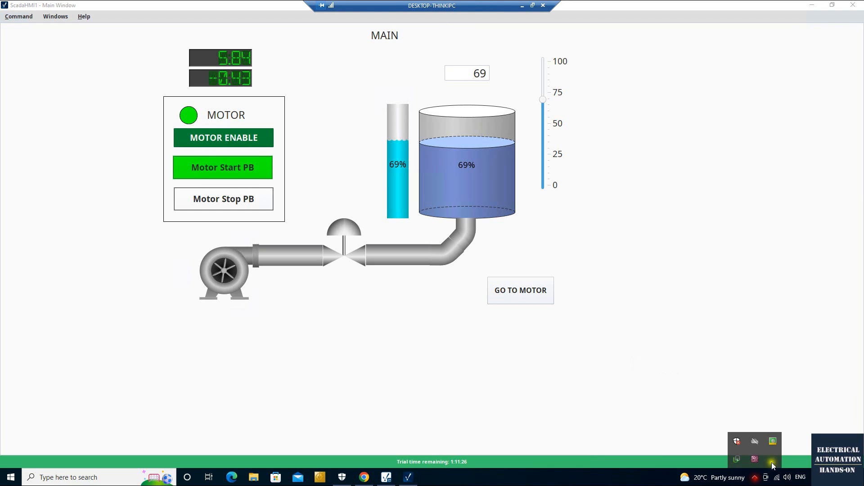